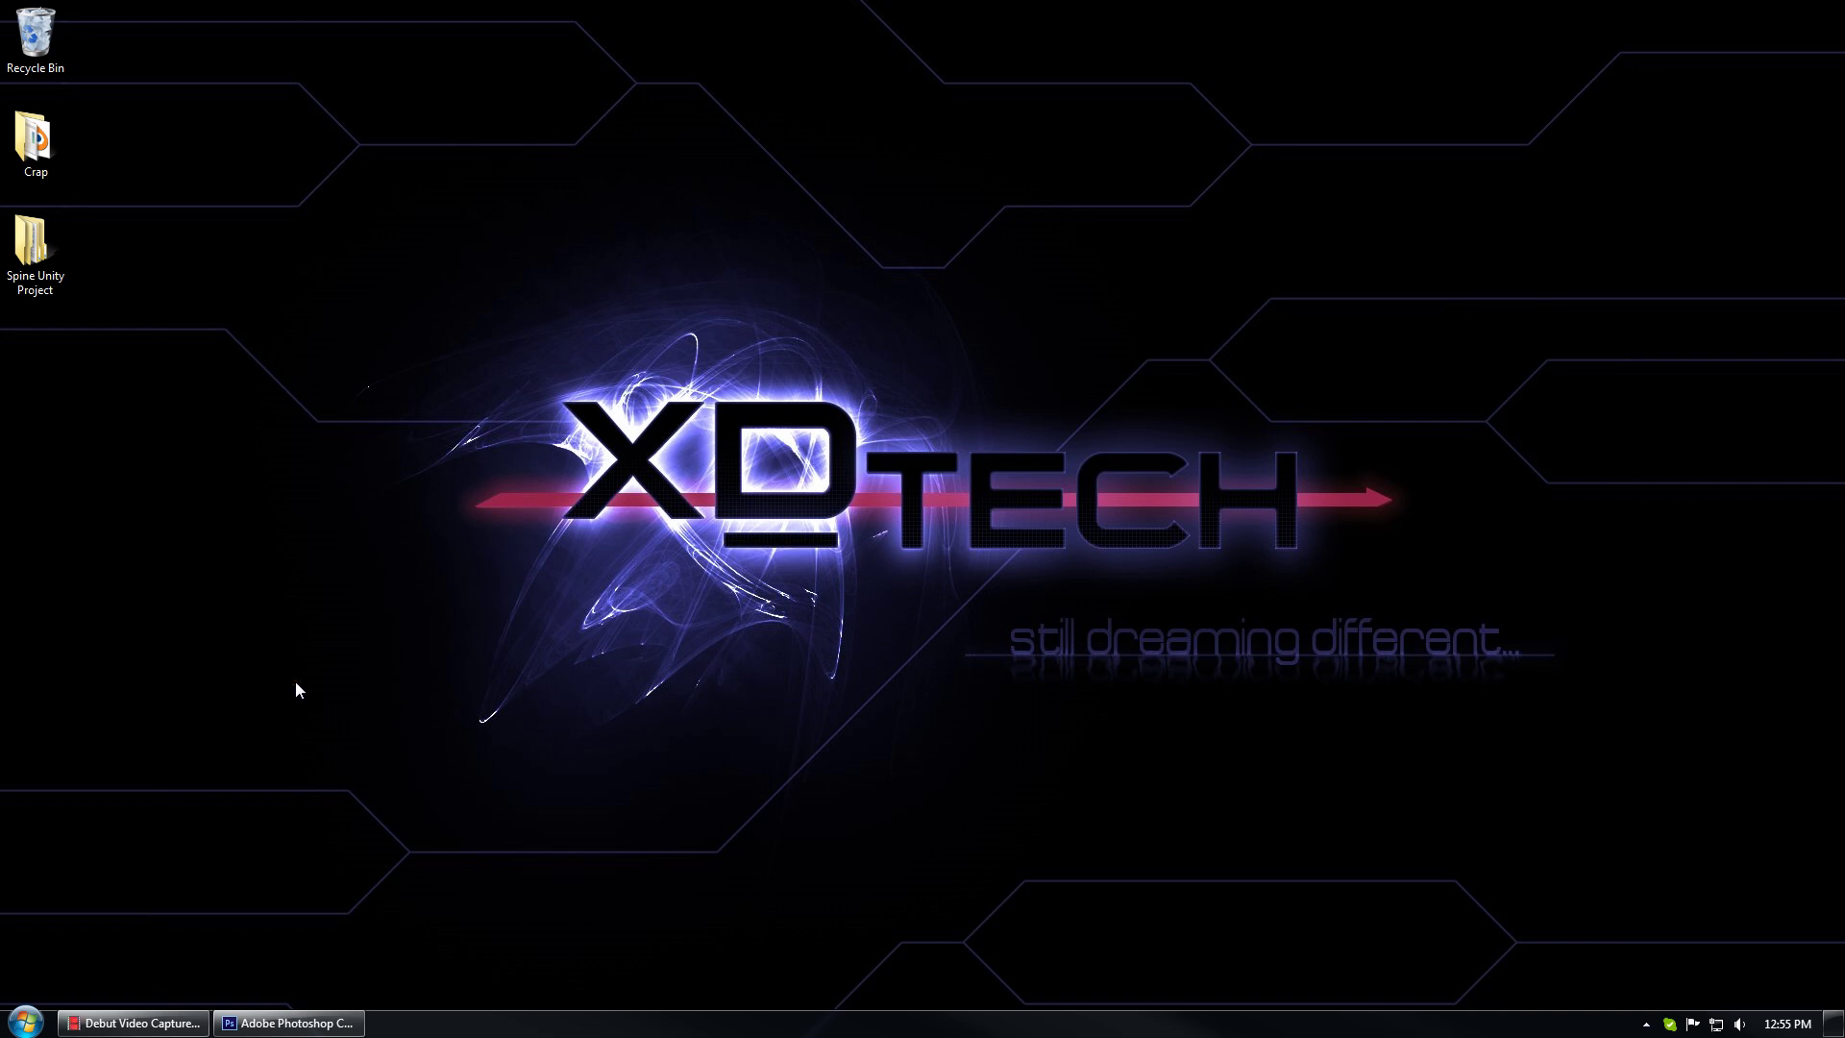
Open the Spine Unity Project folder and look over its Assets, Library and ProjectSettings folders
double_click(54, 286)
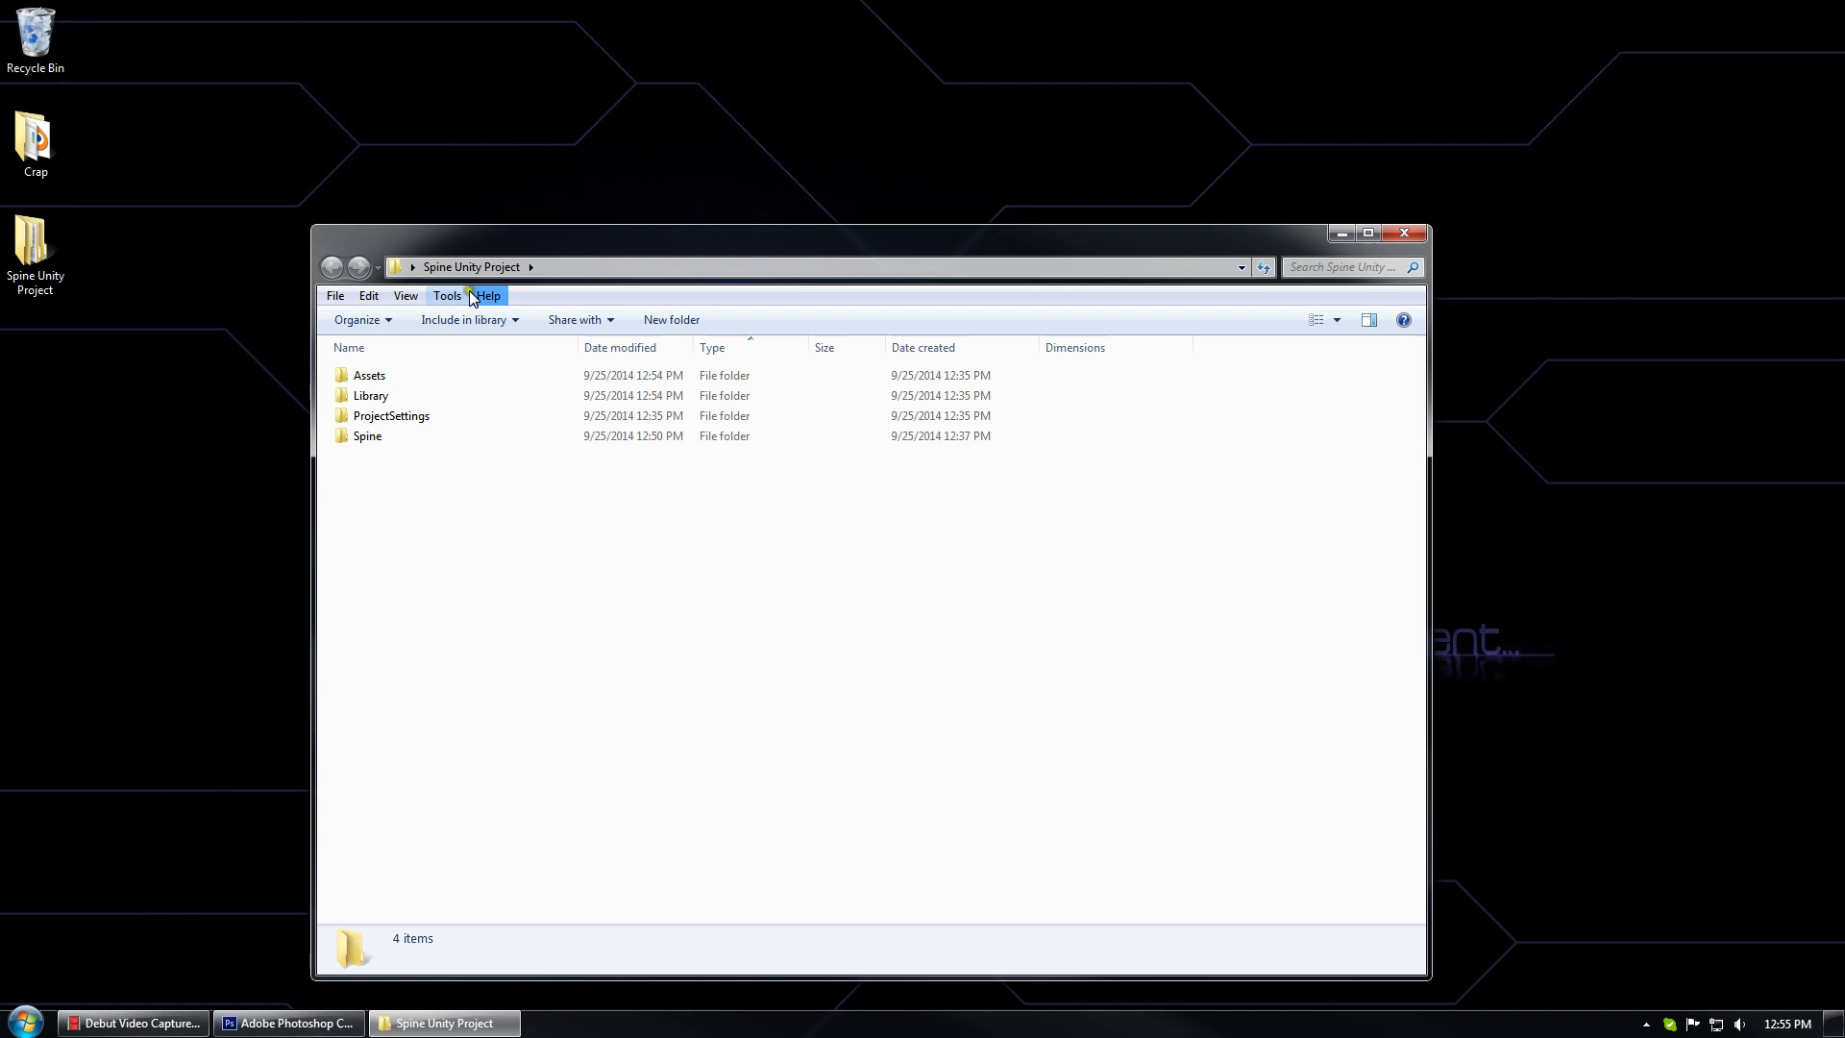
left_click(420, 375)
left_click(397, 415, "shift")
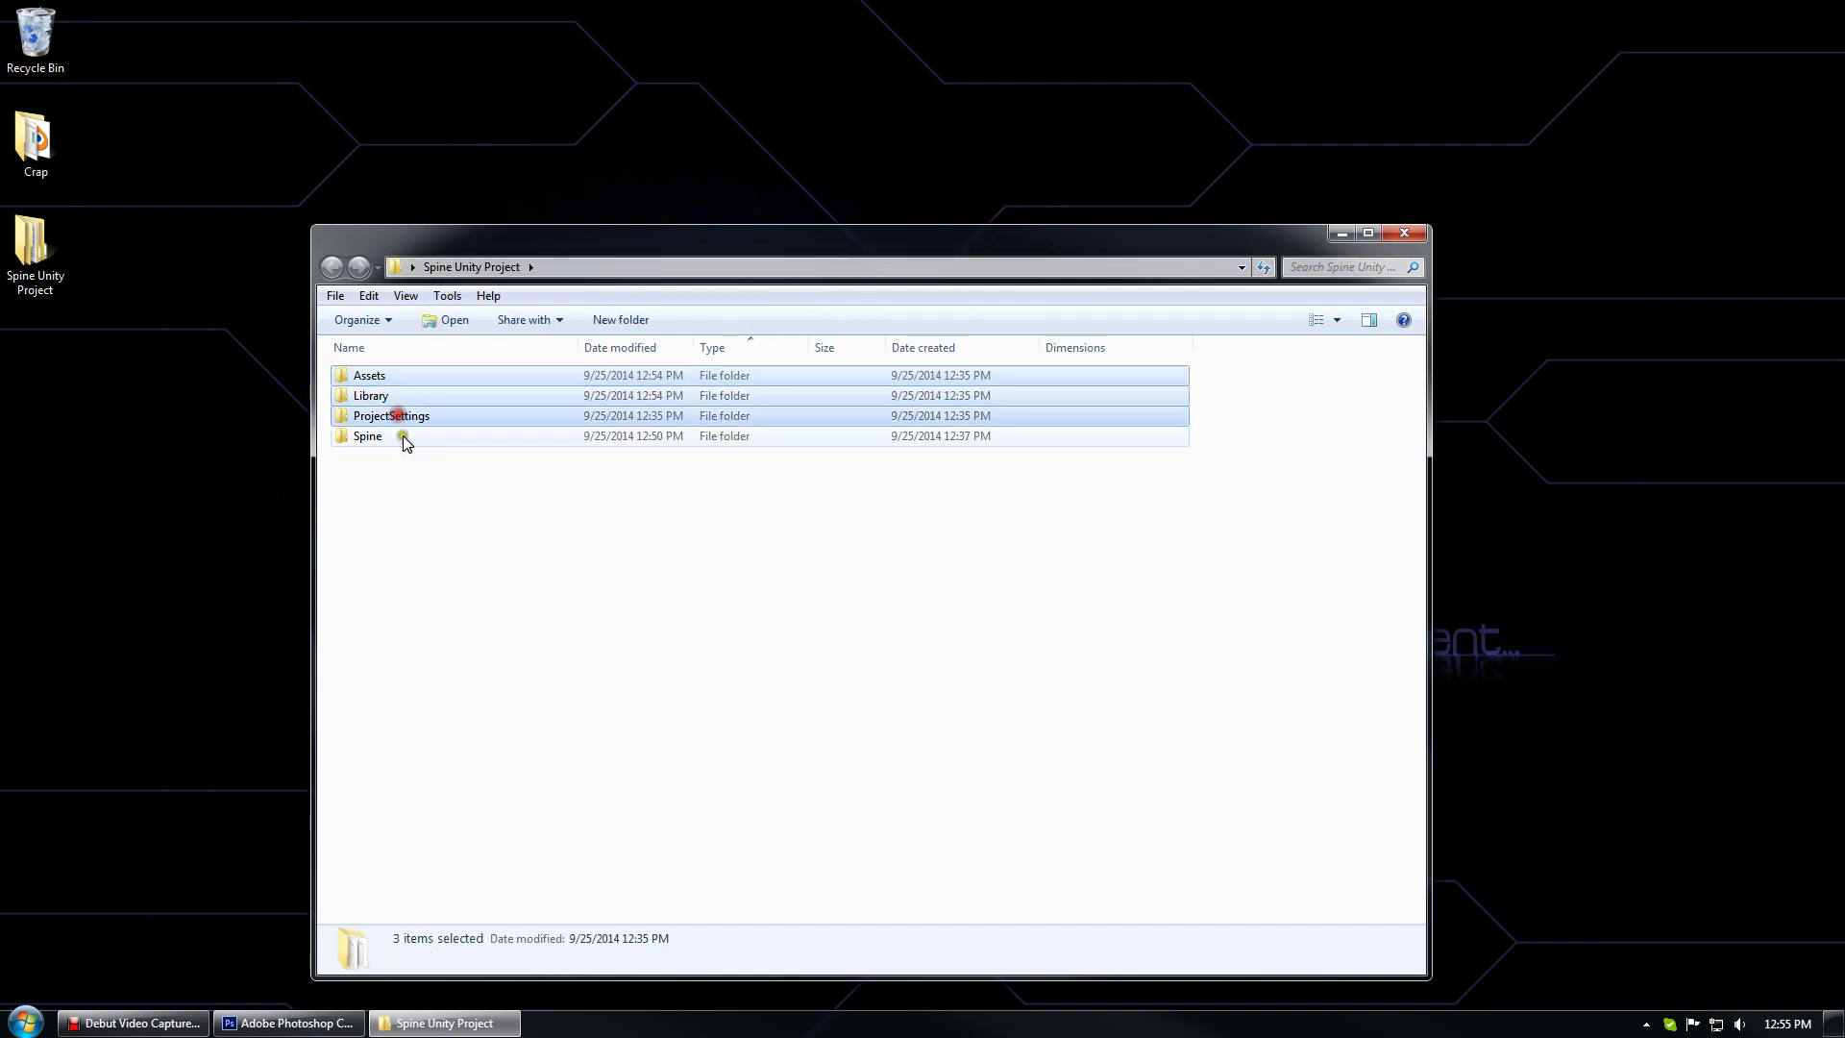
left_click(451, 479)
left_click(379, 375)
left_click(373, 395)
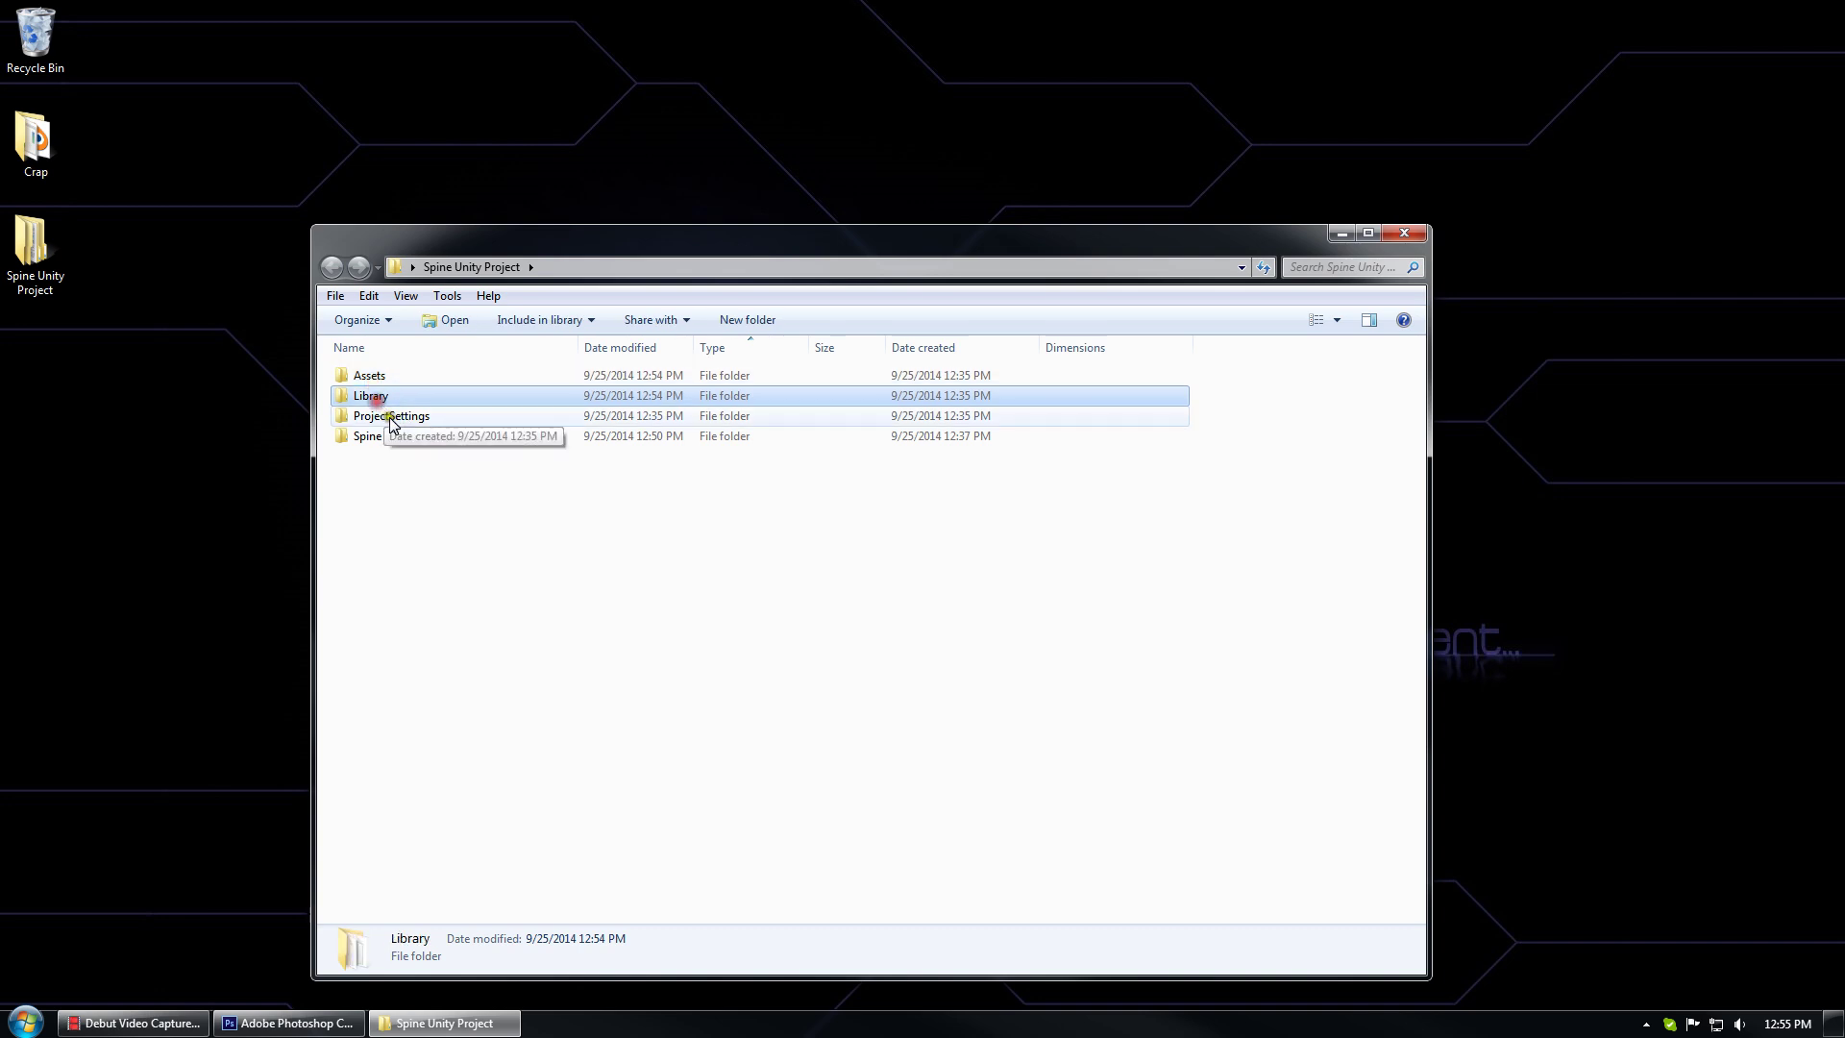
left_click(389, 416)
left_click(419, 480)
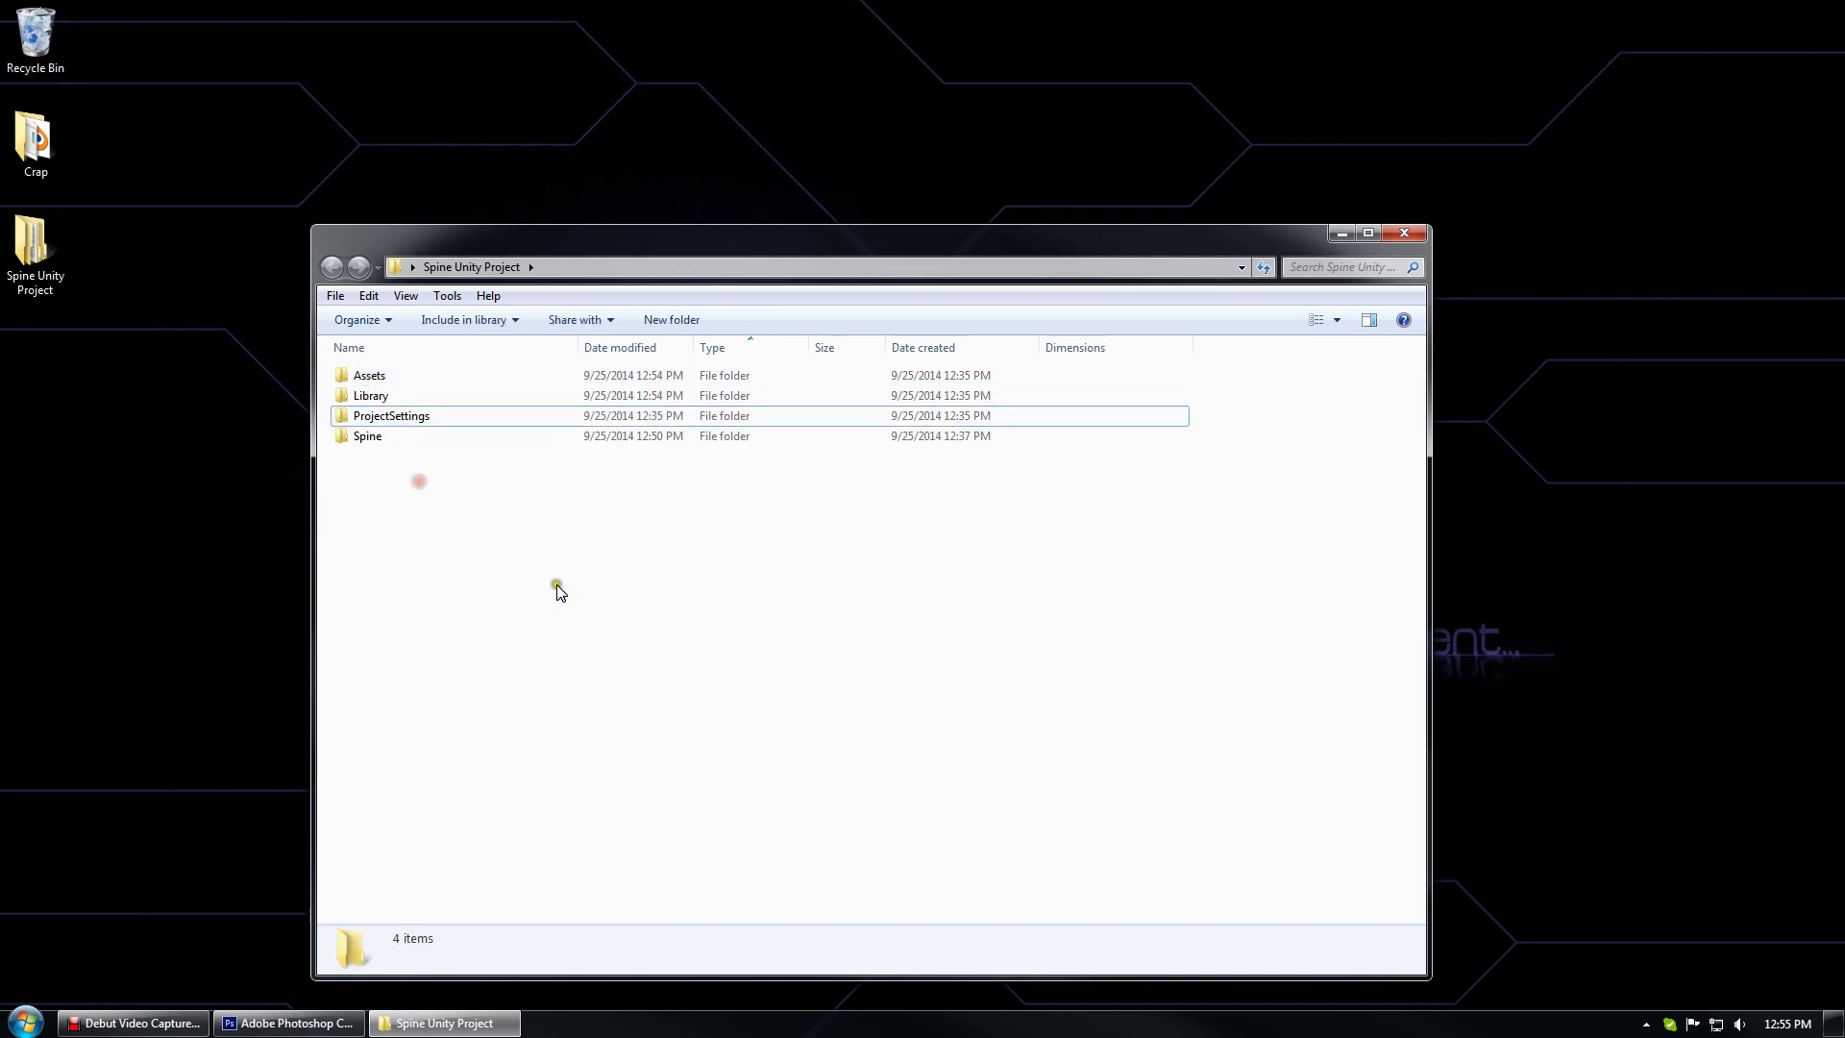
Browse into Spine > Mage and look over the Mage.spine and Mage.psd files
left_click(388, 435)
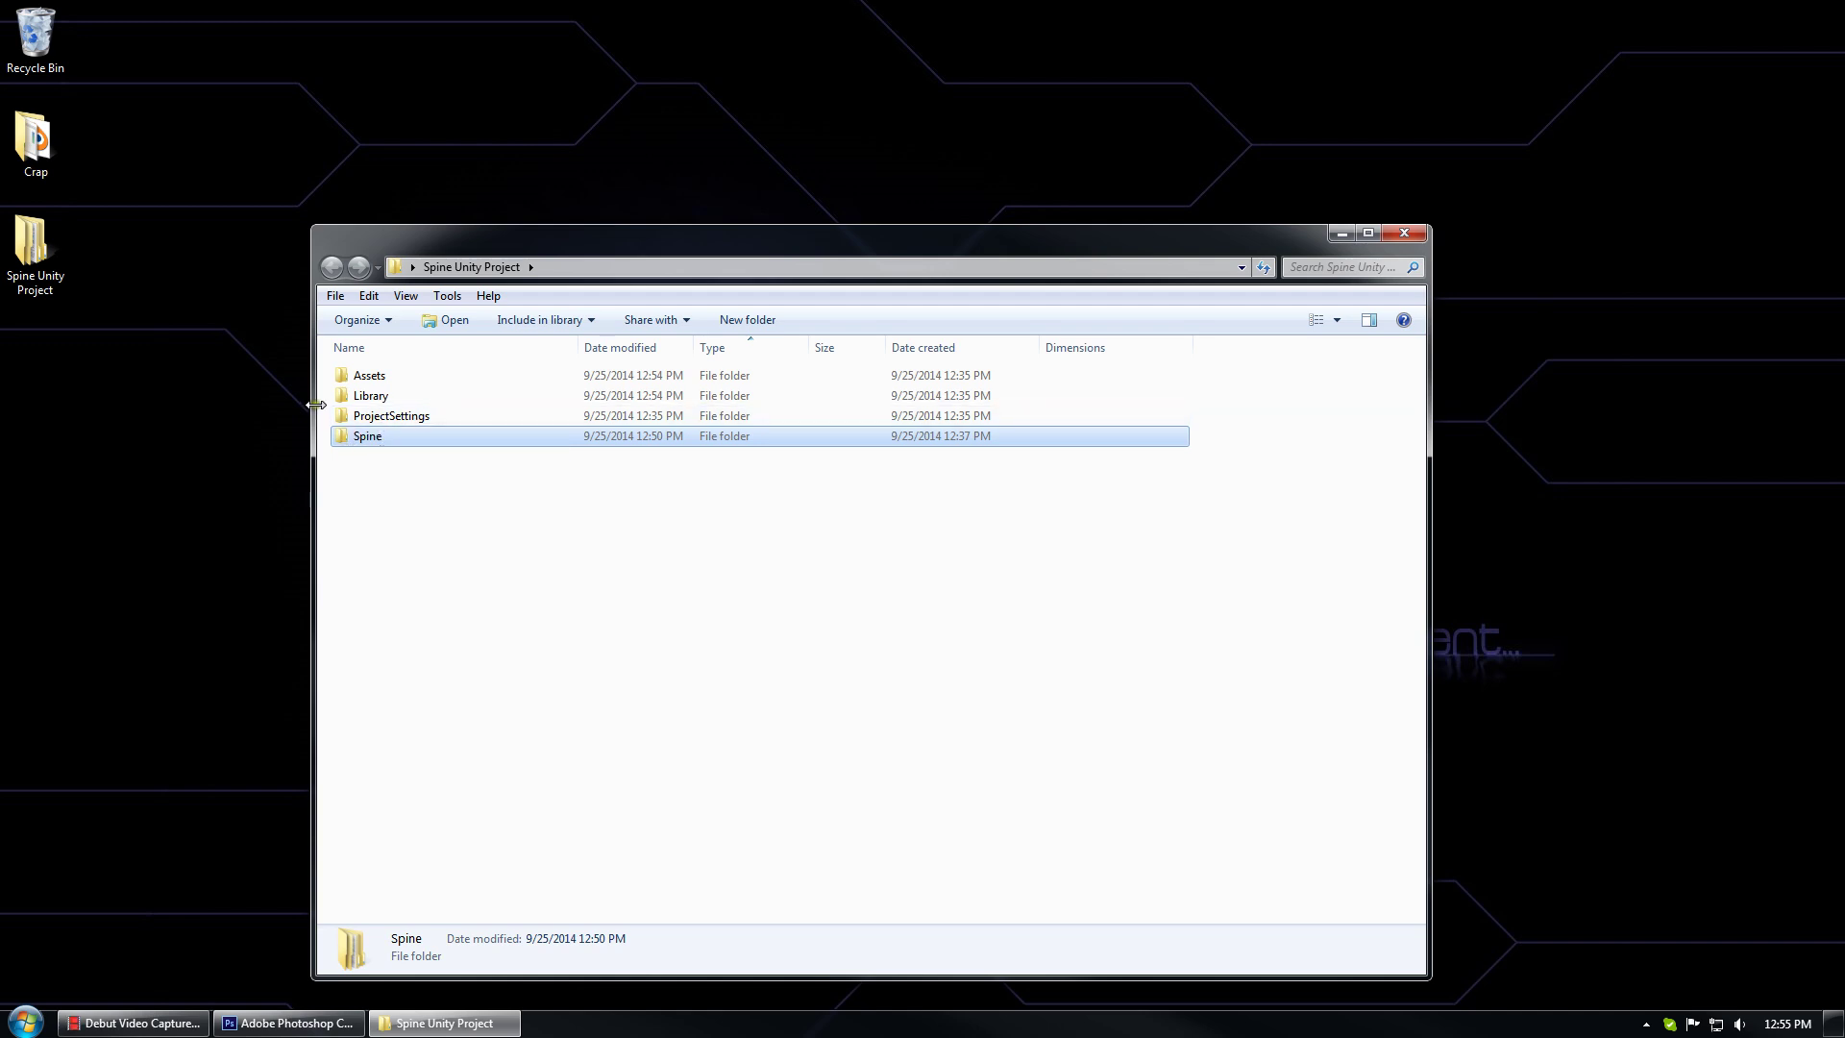
double_click(364, 437)
double_click(371, 384)
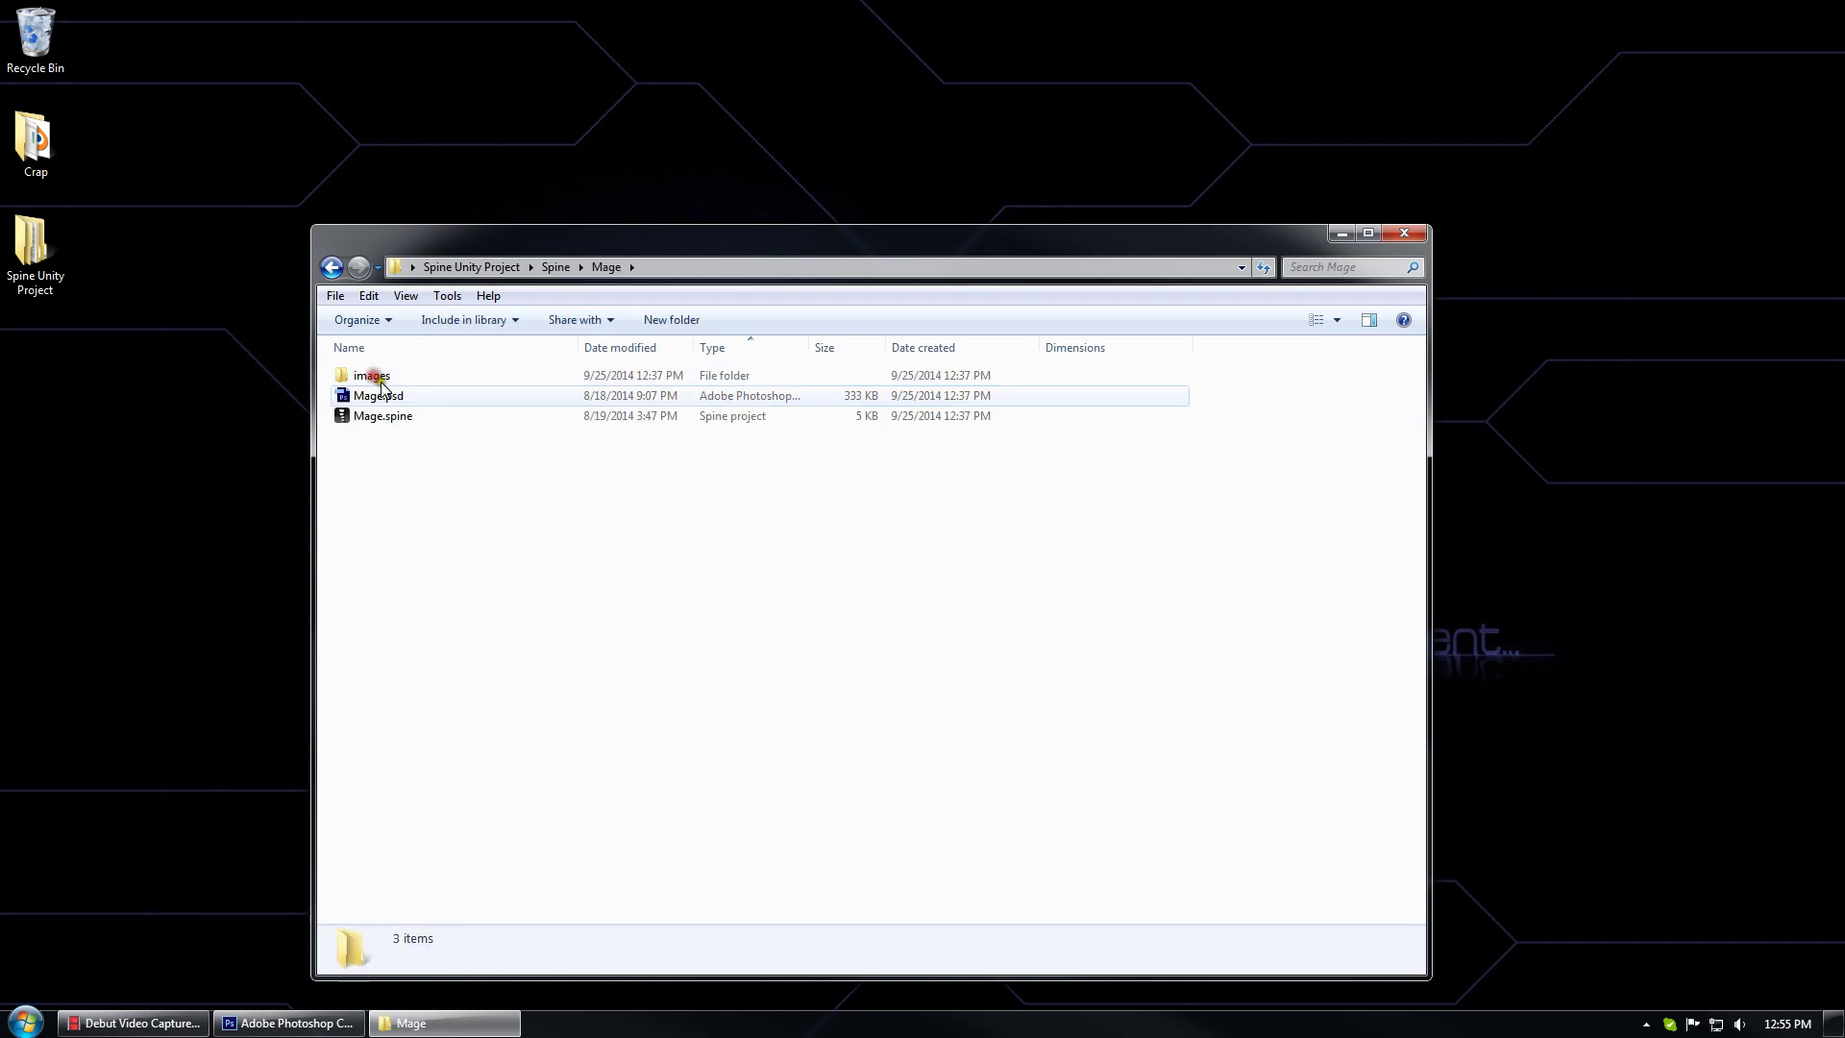
mouse_move(495, 485)
left_mouse_down()
mouse_move(323, 338)
mouse_move(473, 465)
left_mouse_up()
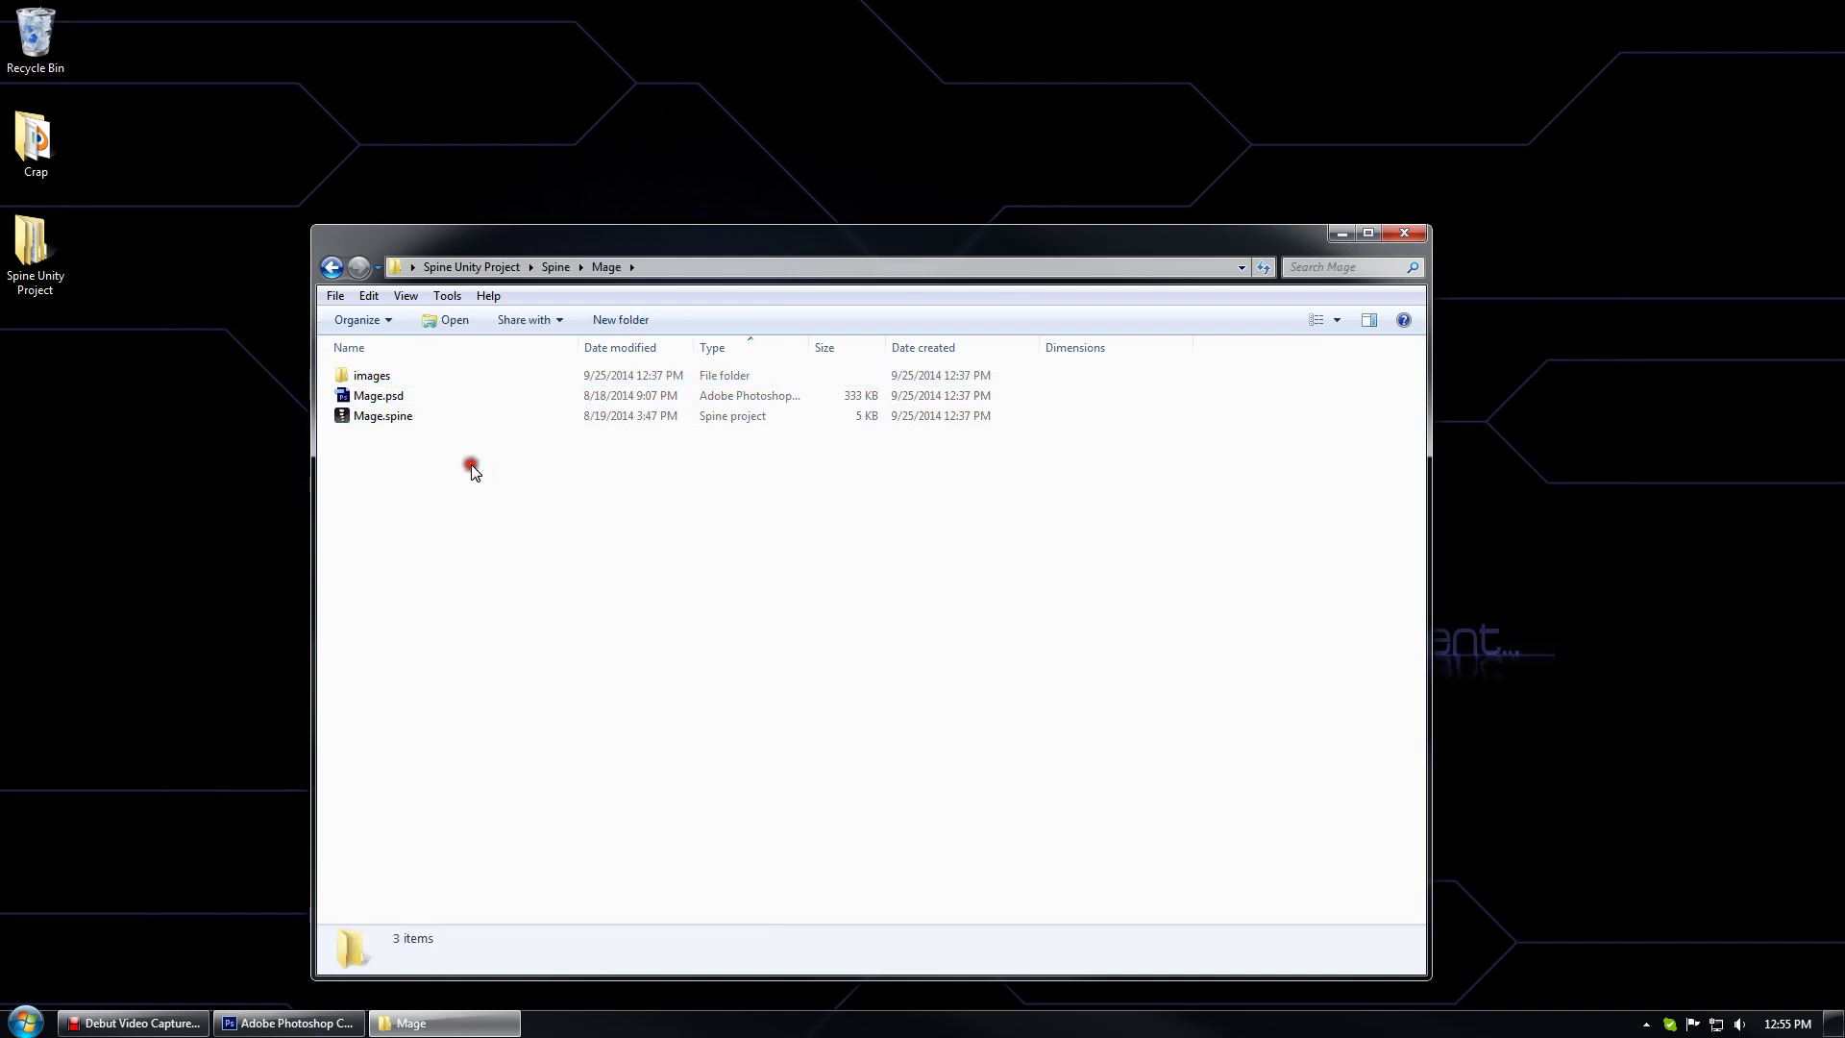
left_click(380, 419)
left_click(396, 398)
Look inside the Mage images folder at White, then return to the Mage folder
double_click(396, 373)
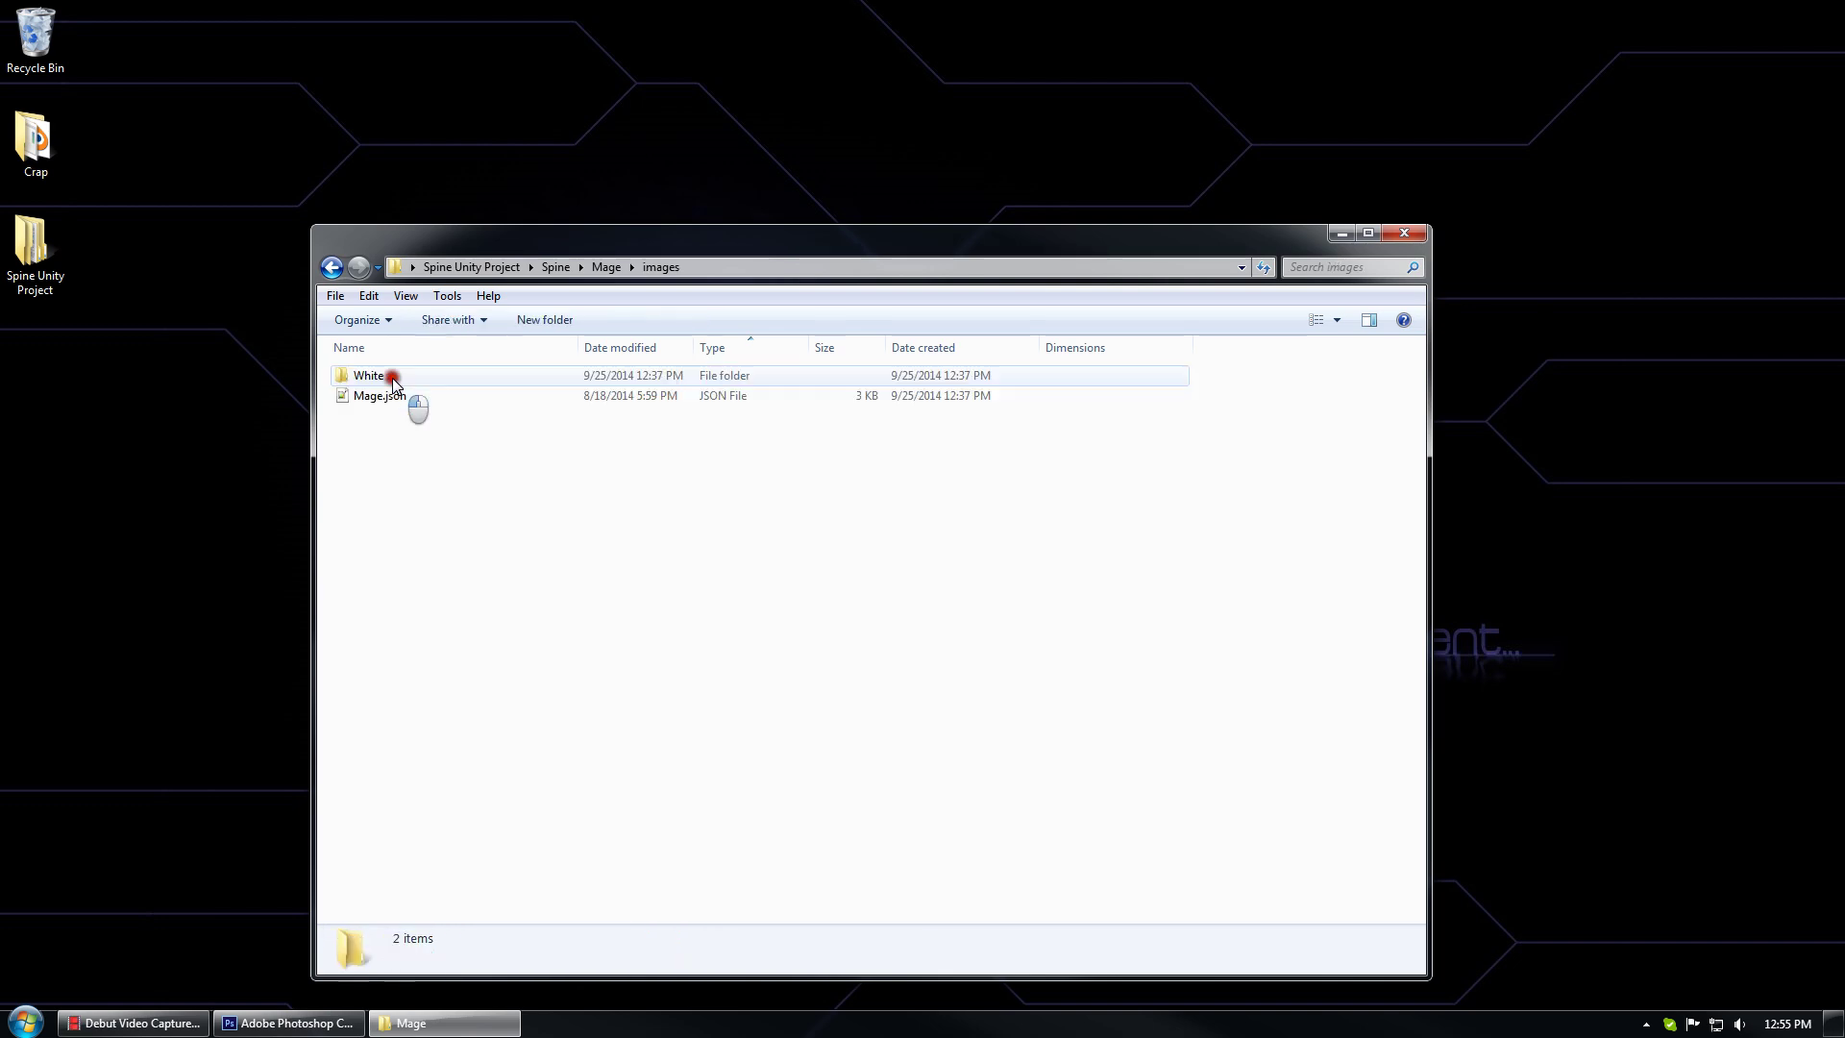
left_click(392, 378)
left_click(331, 267)
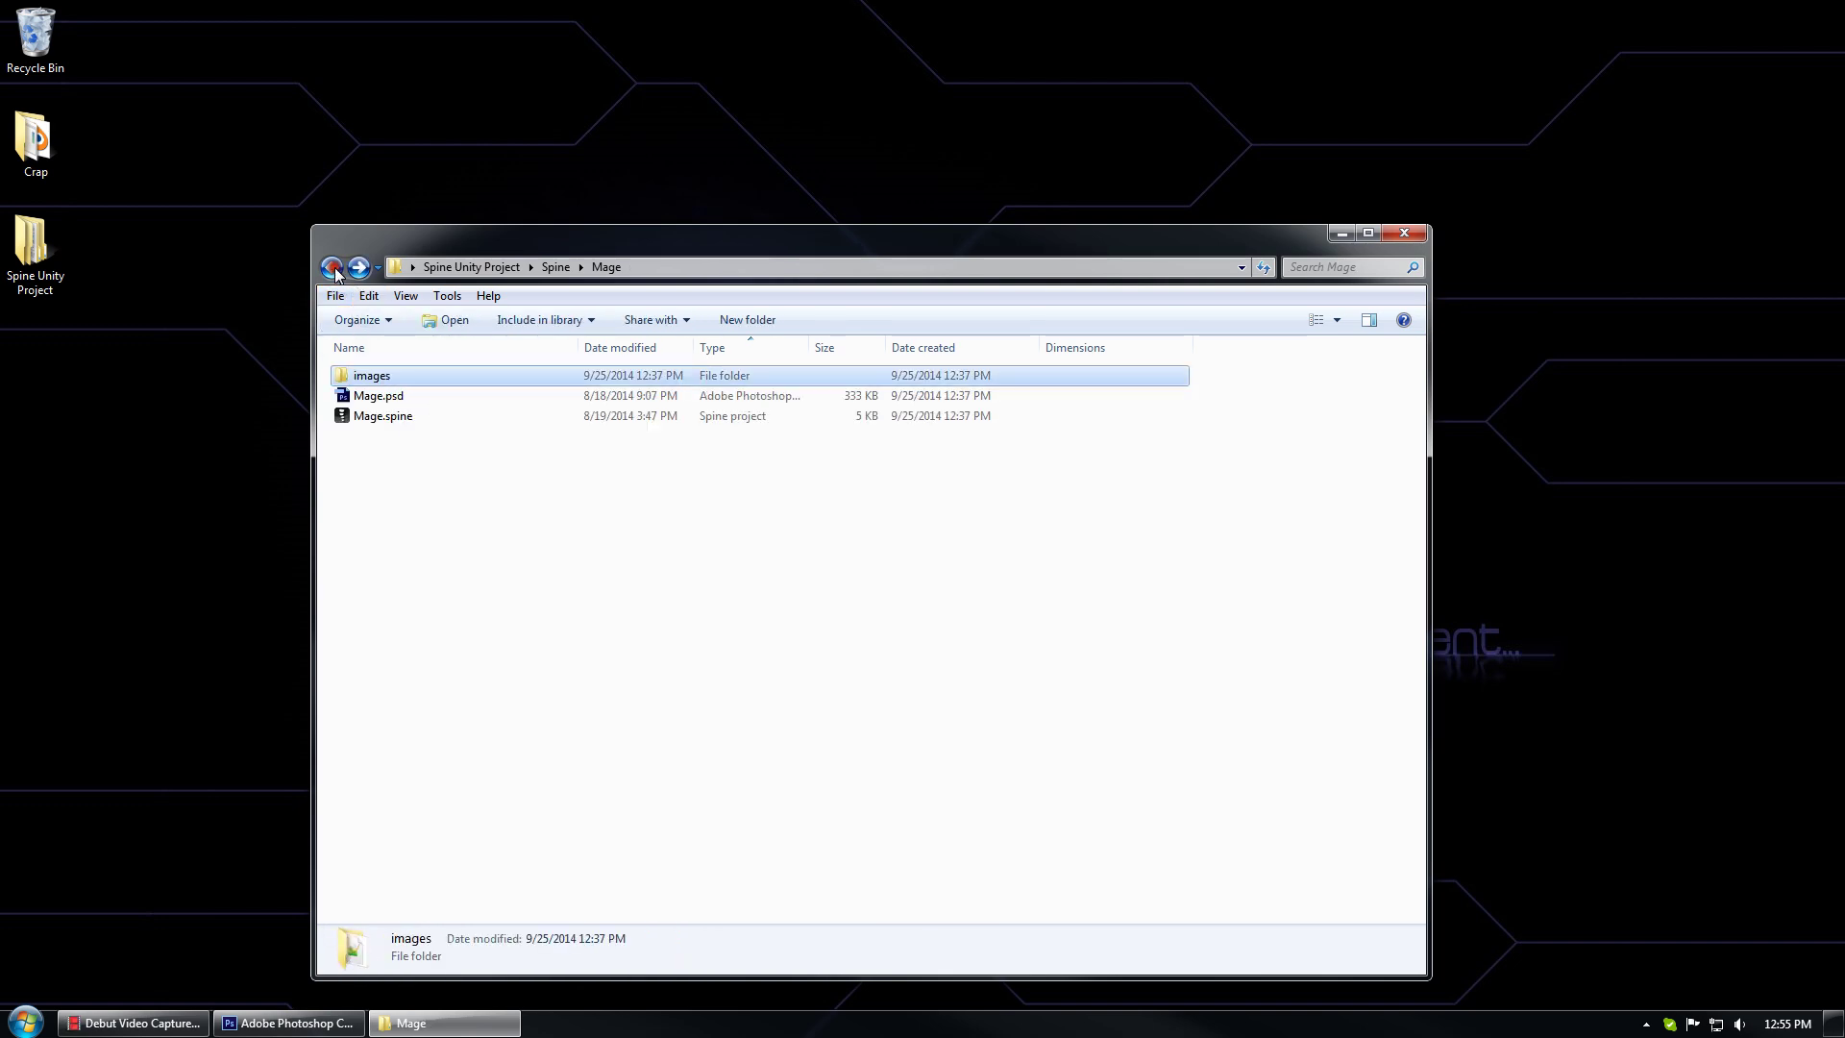
left_click(332, 267)
left_click(360, 268)
Open Mage.spine in Spine and recentre the mage in the viewport
double_click(385, 415)
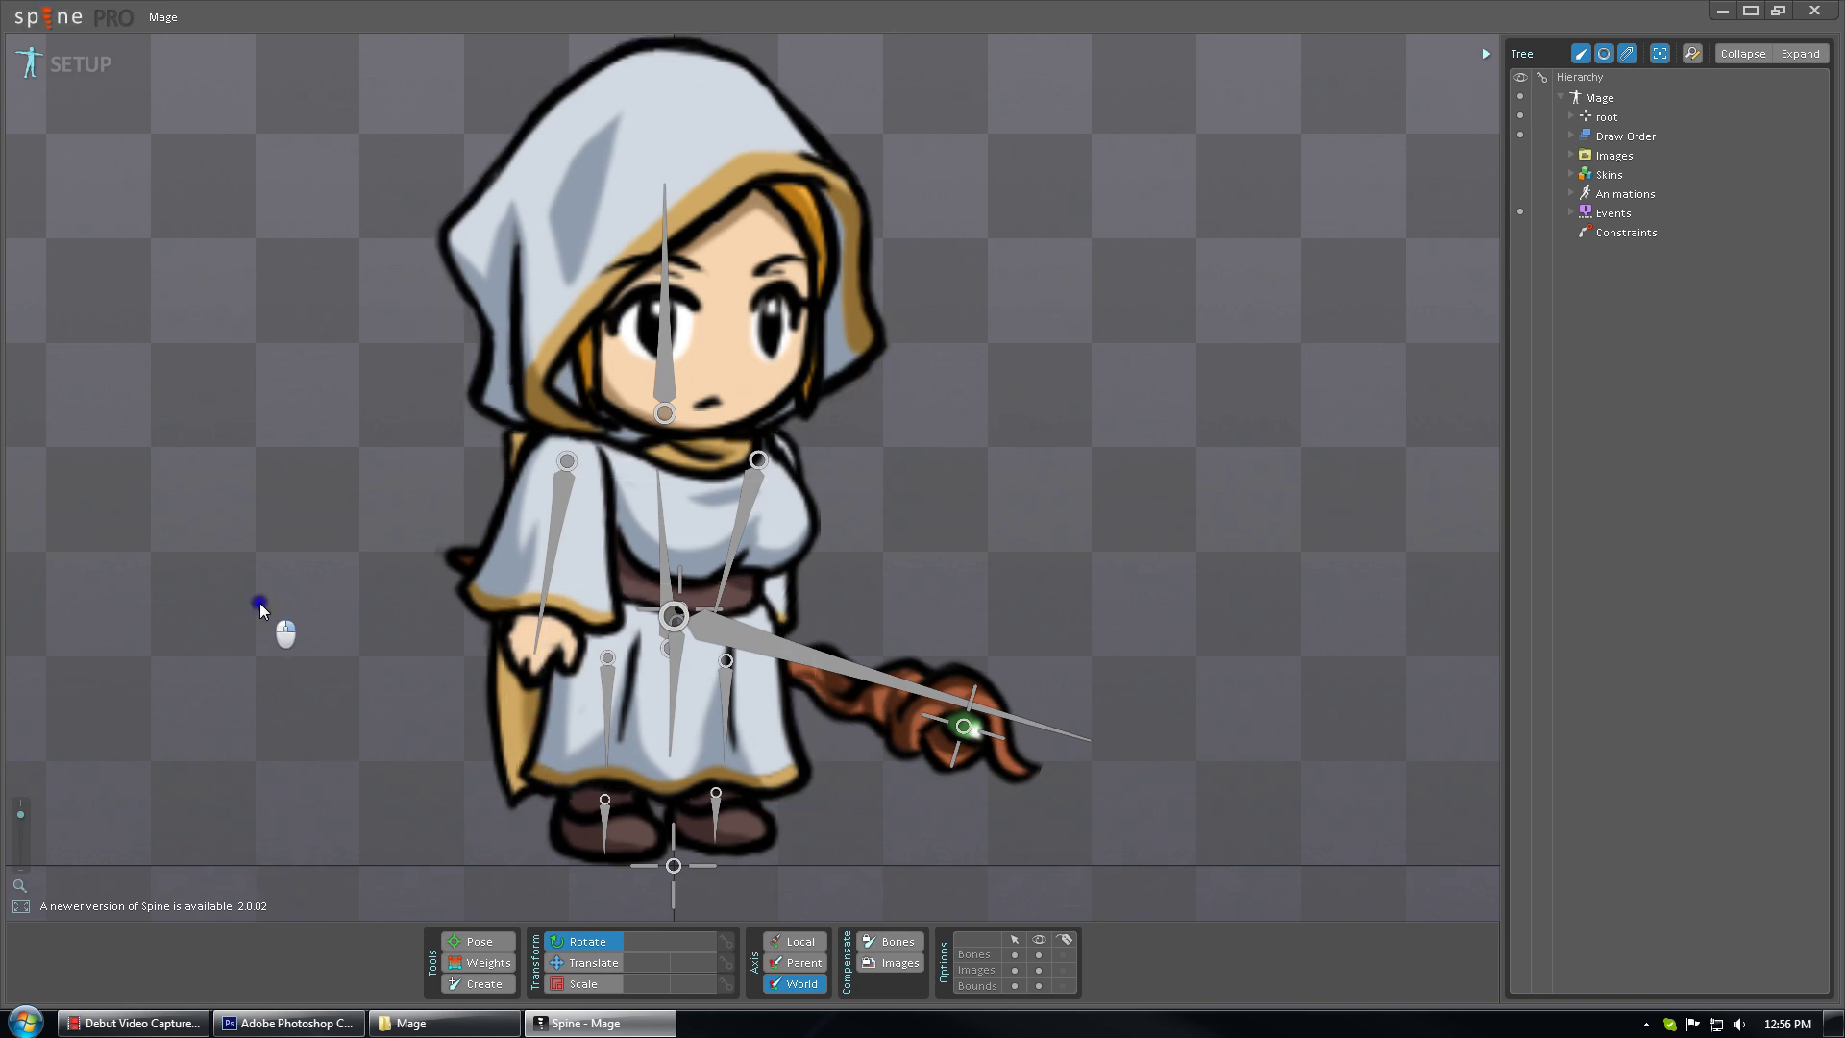
scroll(400, 618, "down", 1)
right_click_drag(268, 618, 428, 553)
scroll(428, 554, "down", 1)
scroll(564, 457, "down", 3)
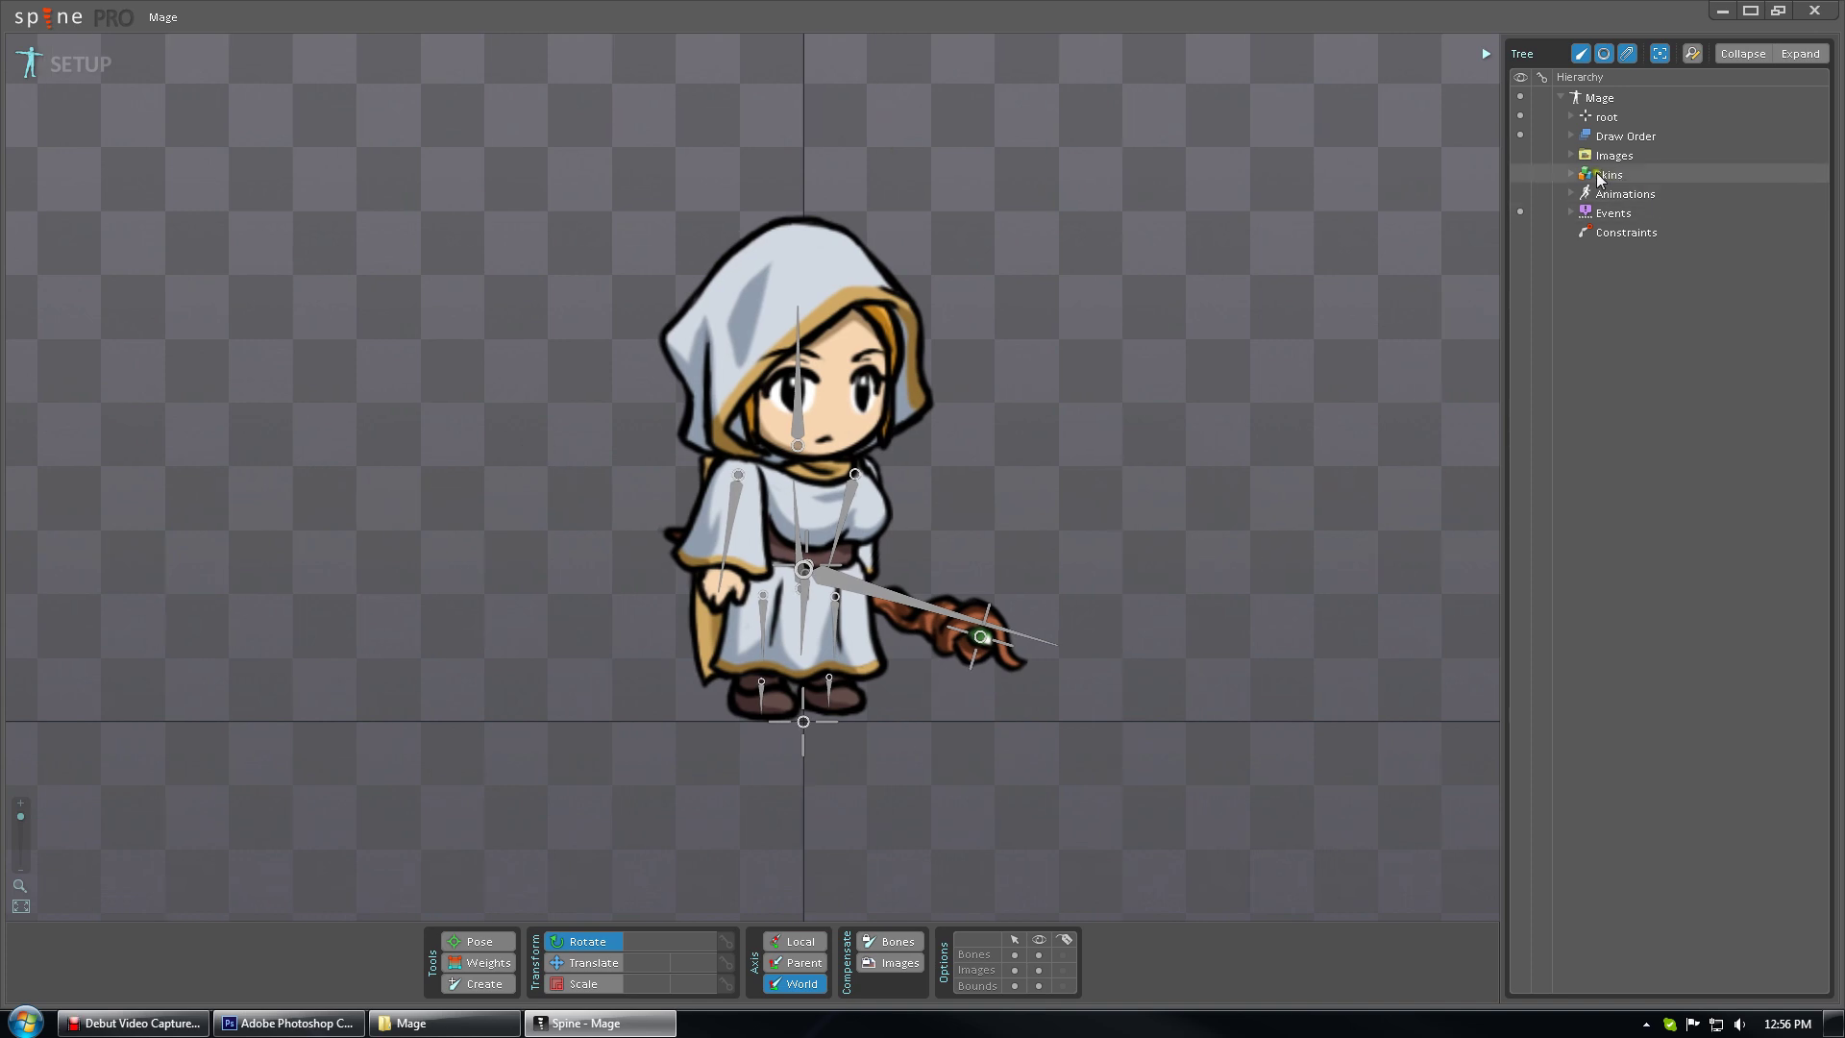
right_click_drag(1034, 359, 959, 338)
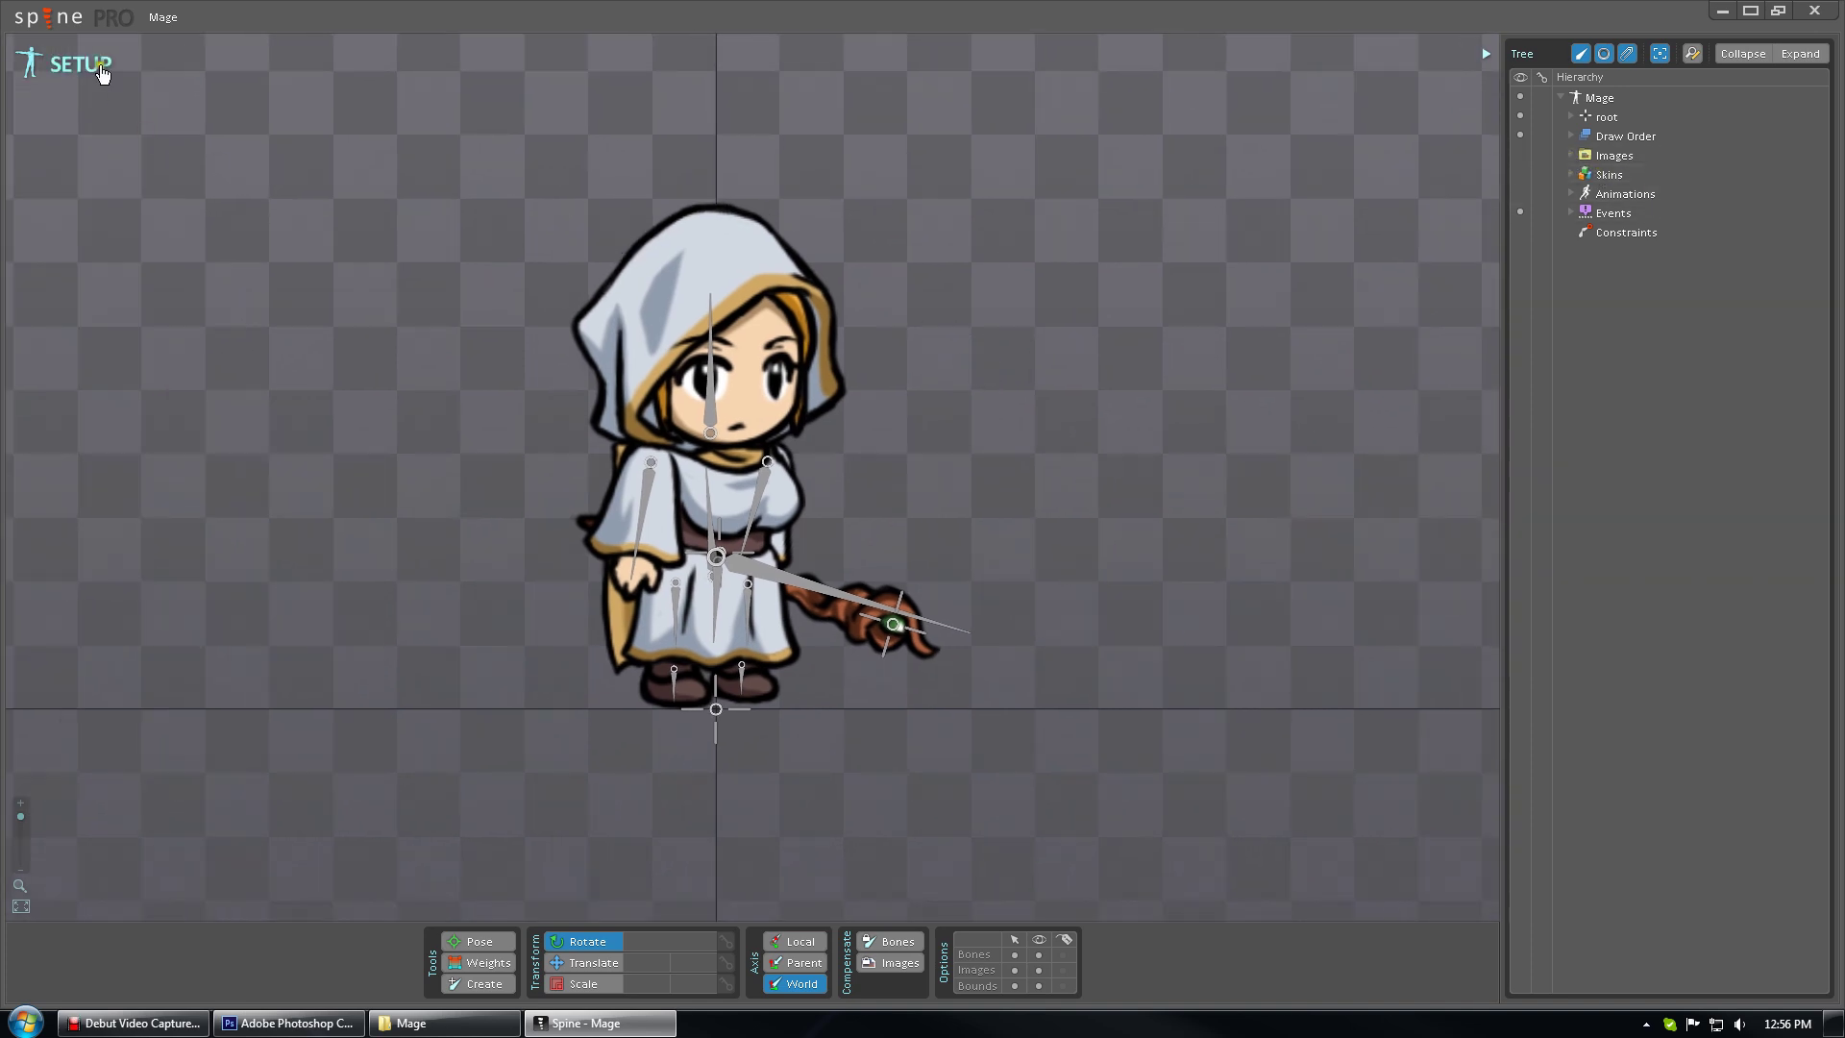
Switch to Animate mode, scrub the dopesheet to frame 33, and expand Animations and Images
left_click(86, 65)
left_click(55, 931)
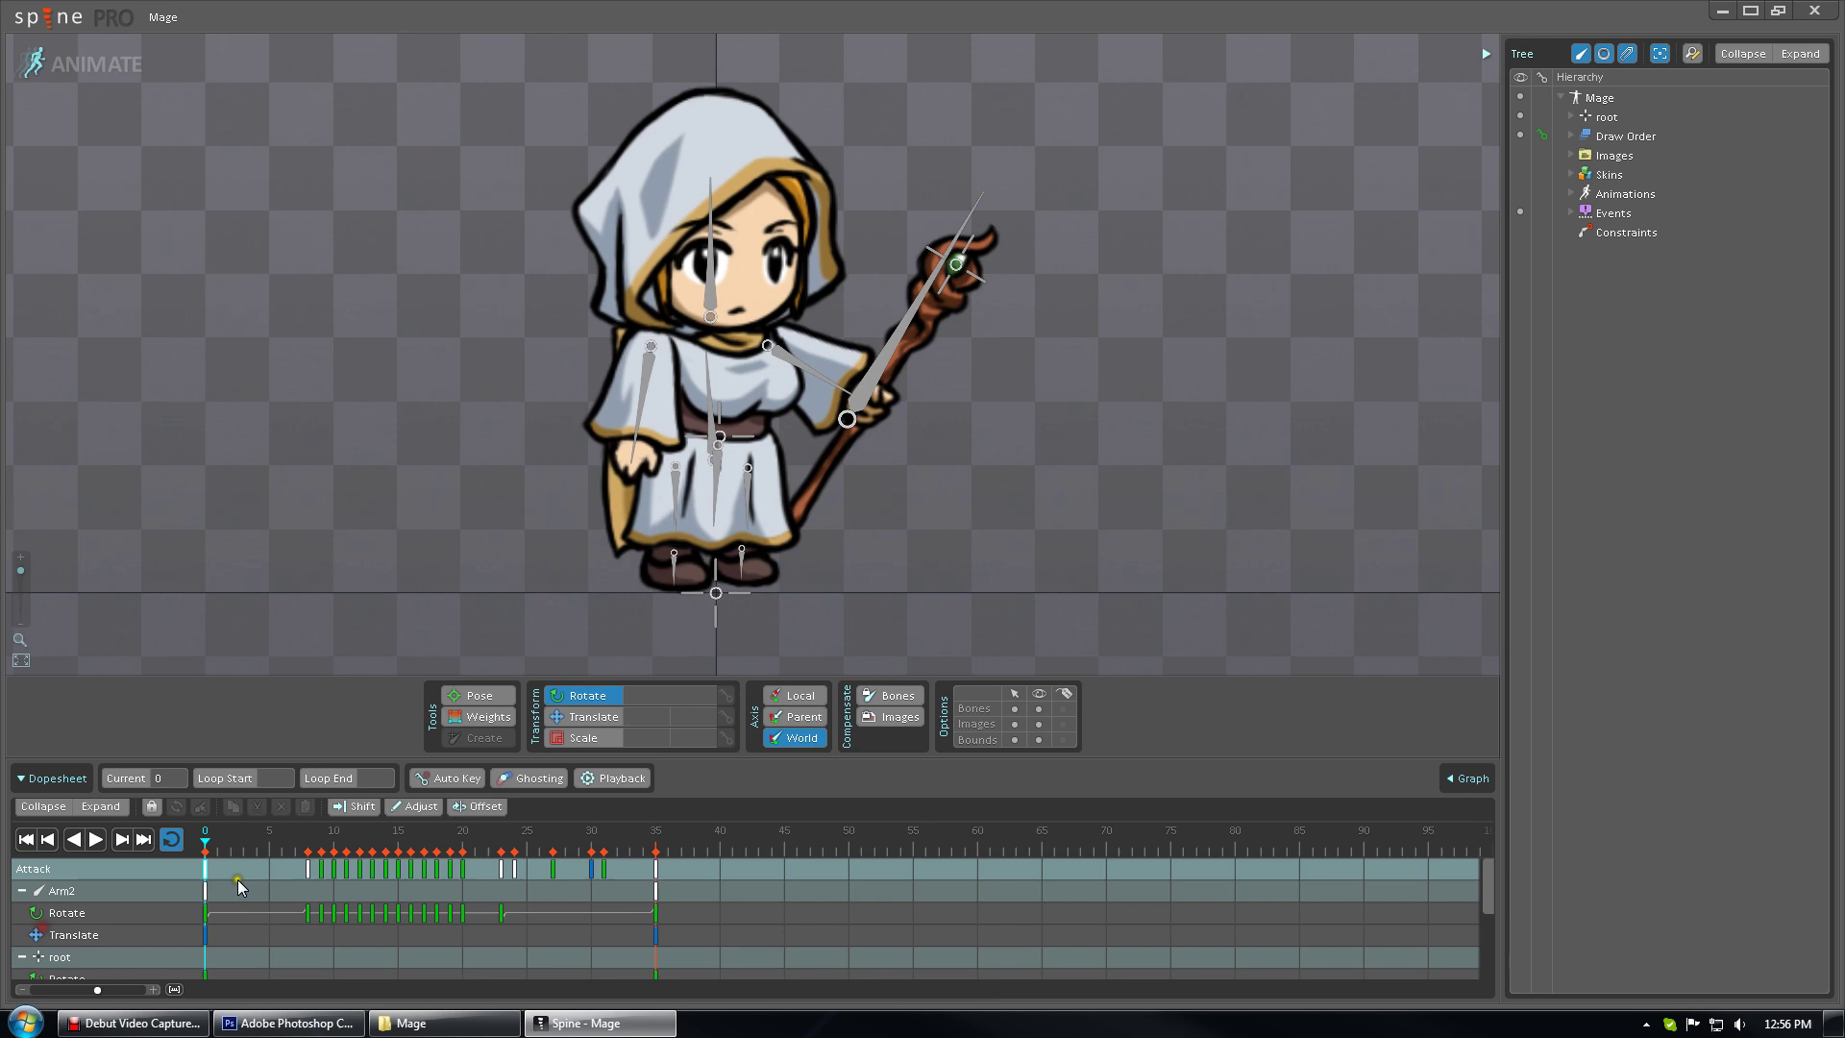
left_click_drag(253, 804, 620, 803)
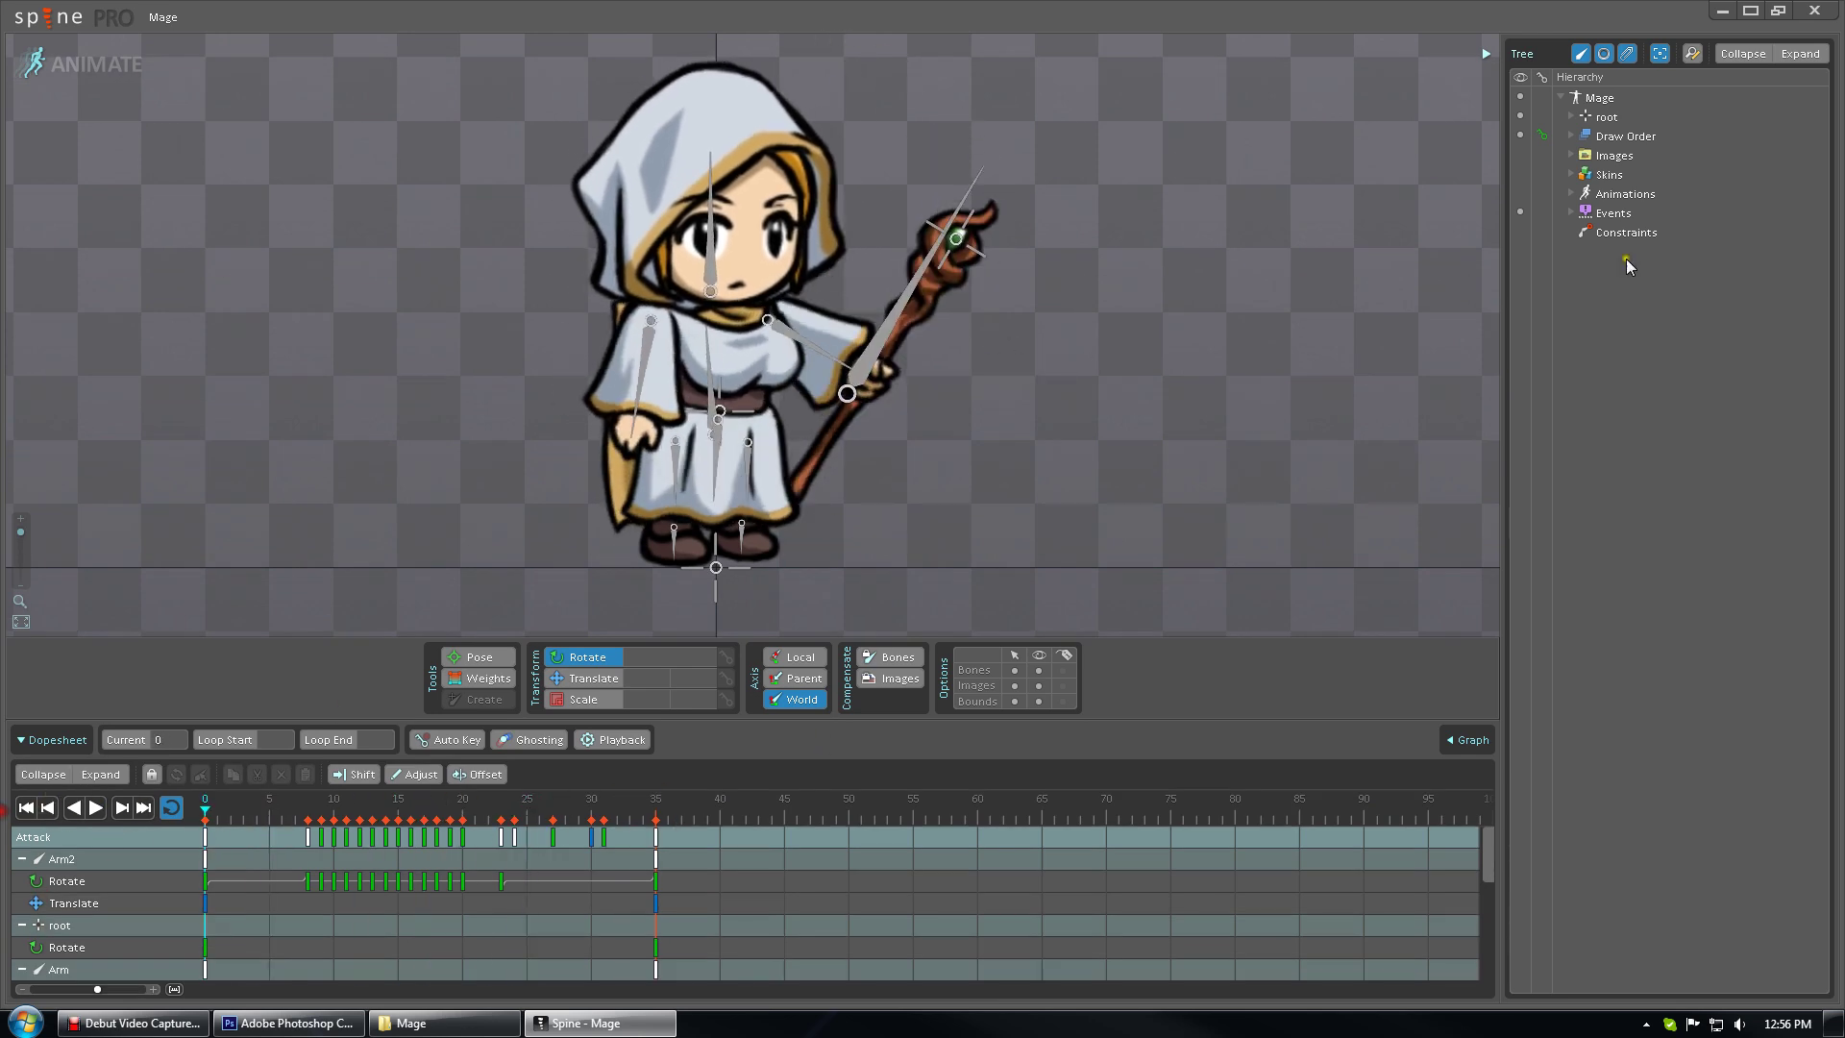
left_click(1571, 193)
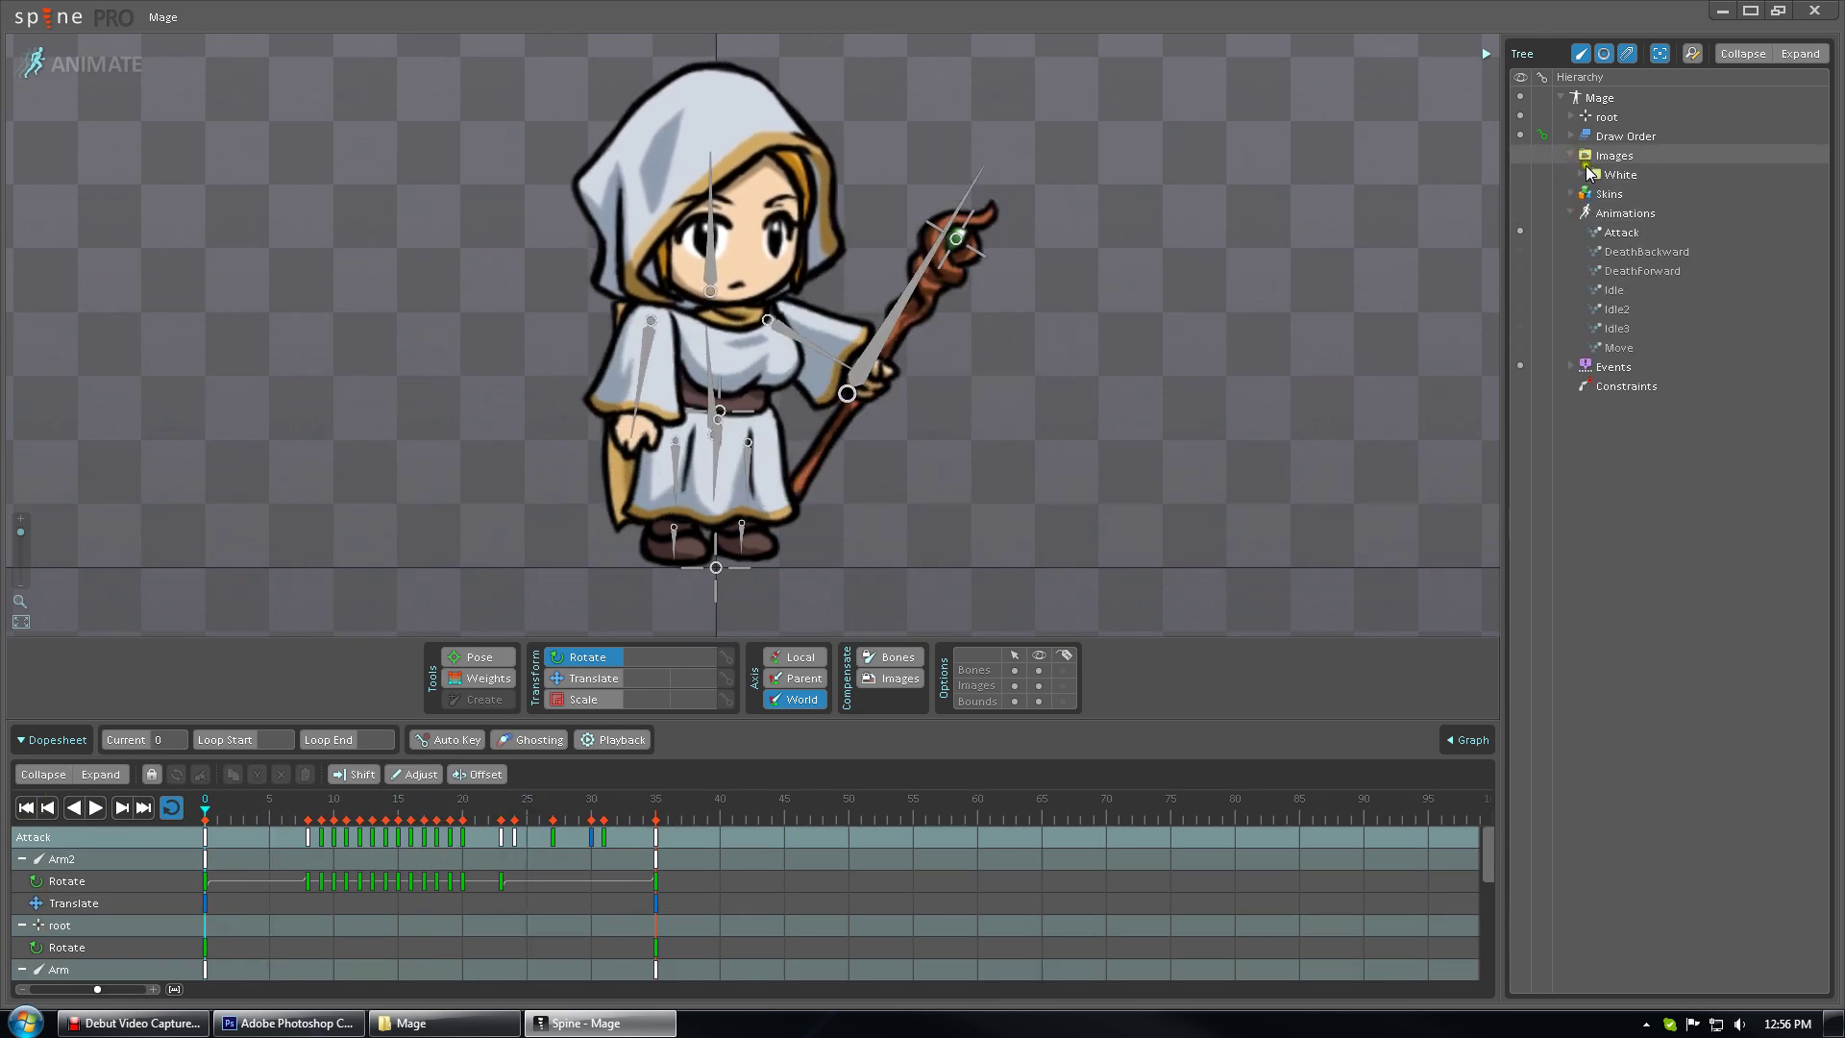
left_click(1572, 155)
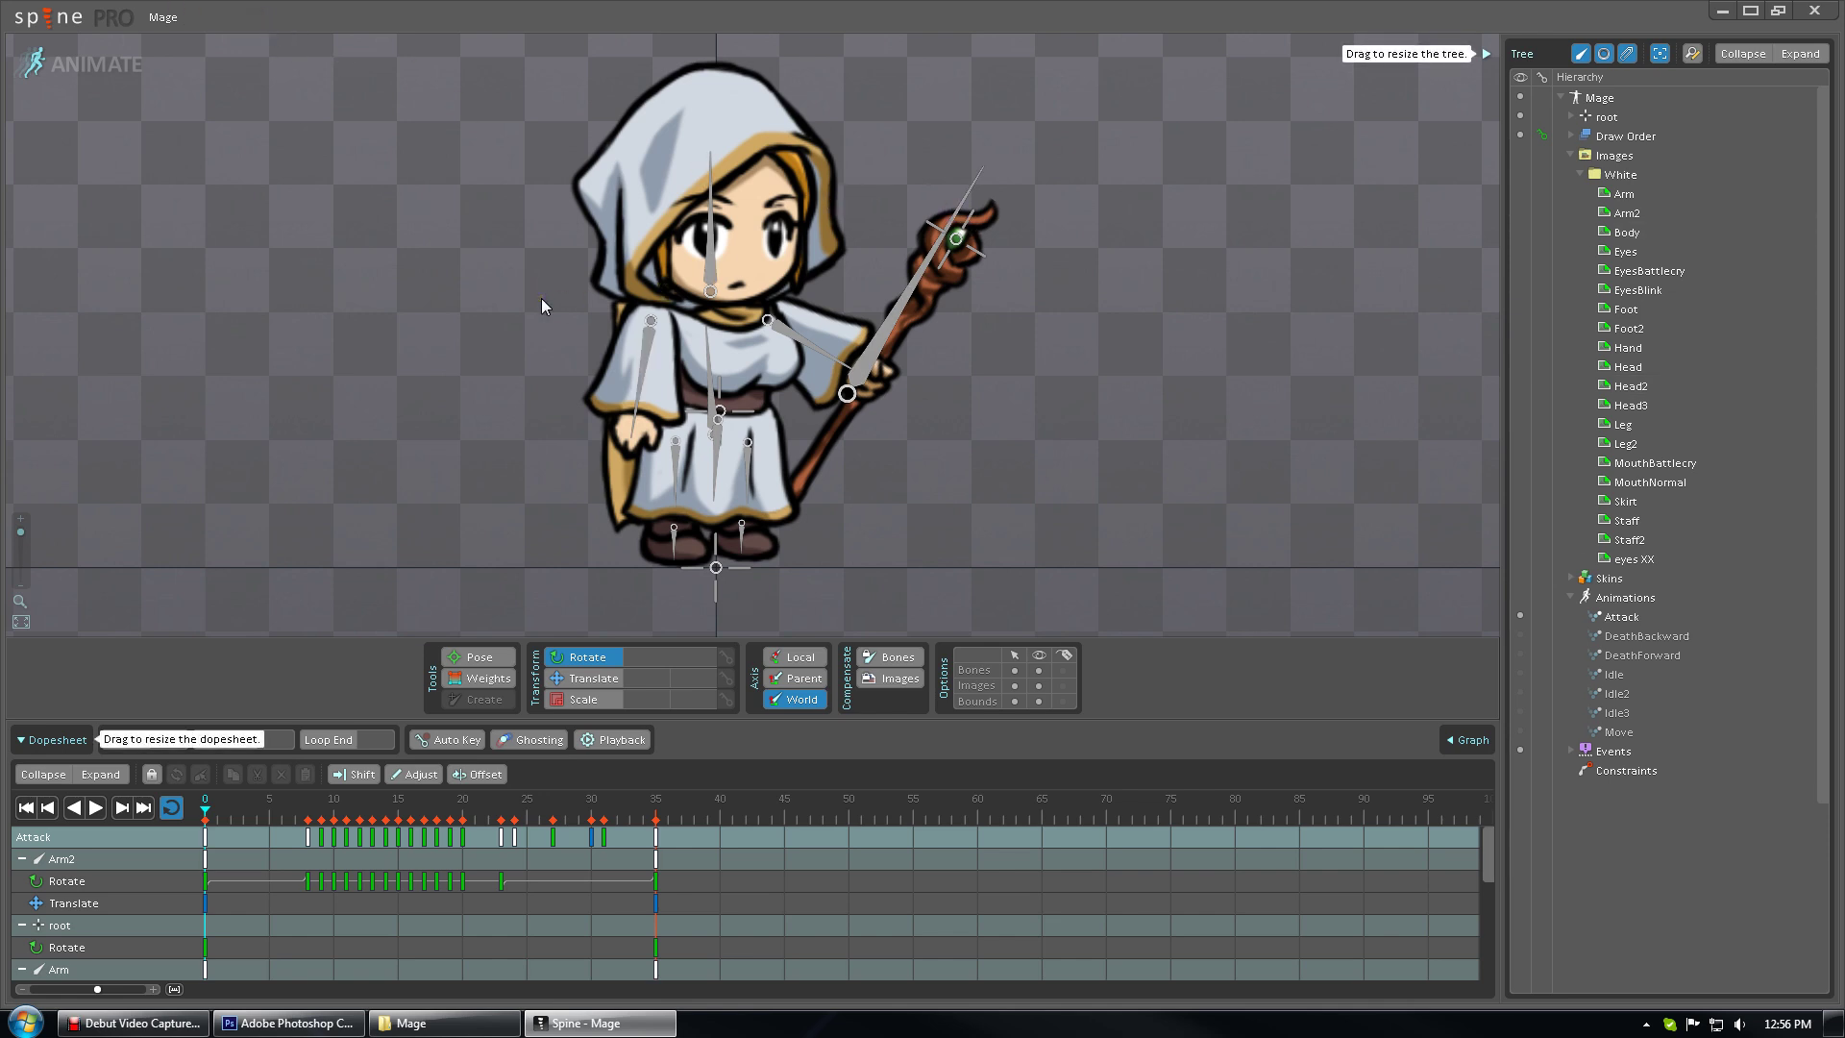
In the JSON export, keep the original output directory and enable Create atlas
key("ctrl+e")
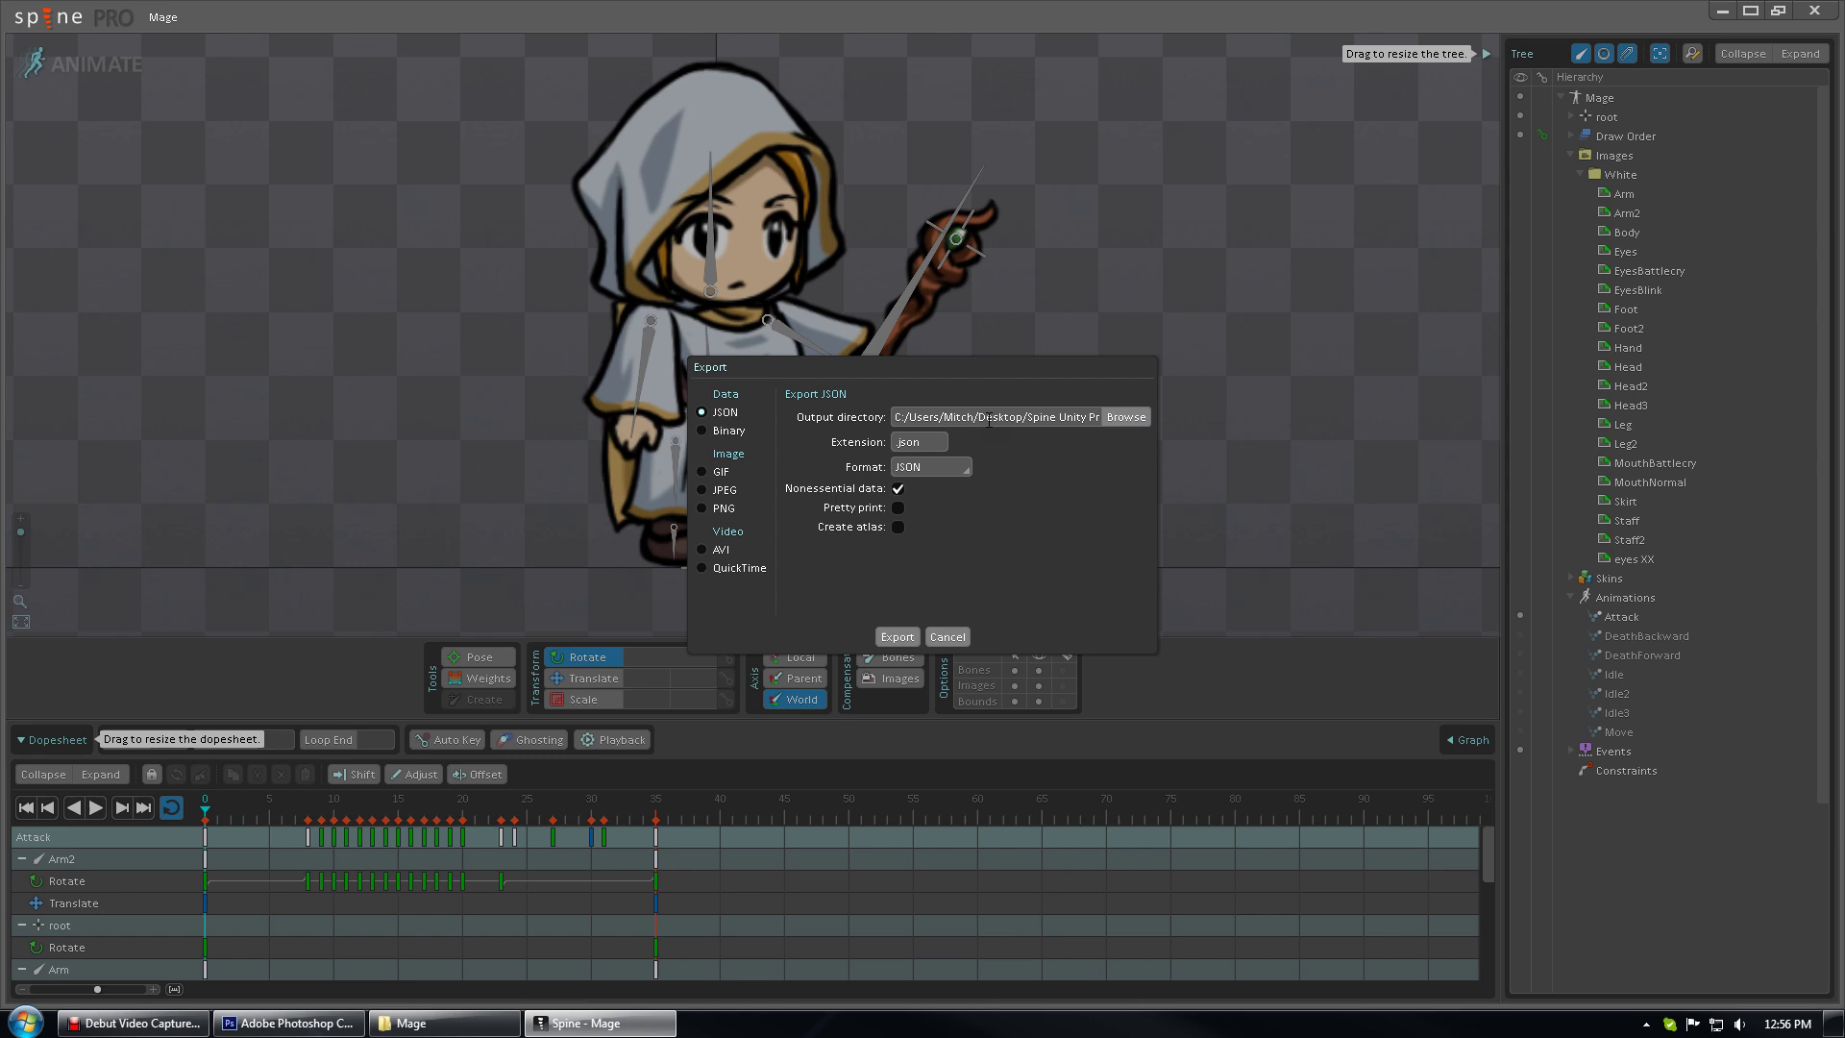
left_click_drag(964, 416, 1195, 445)
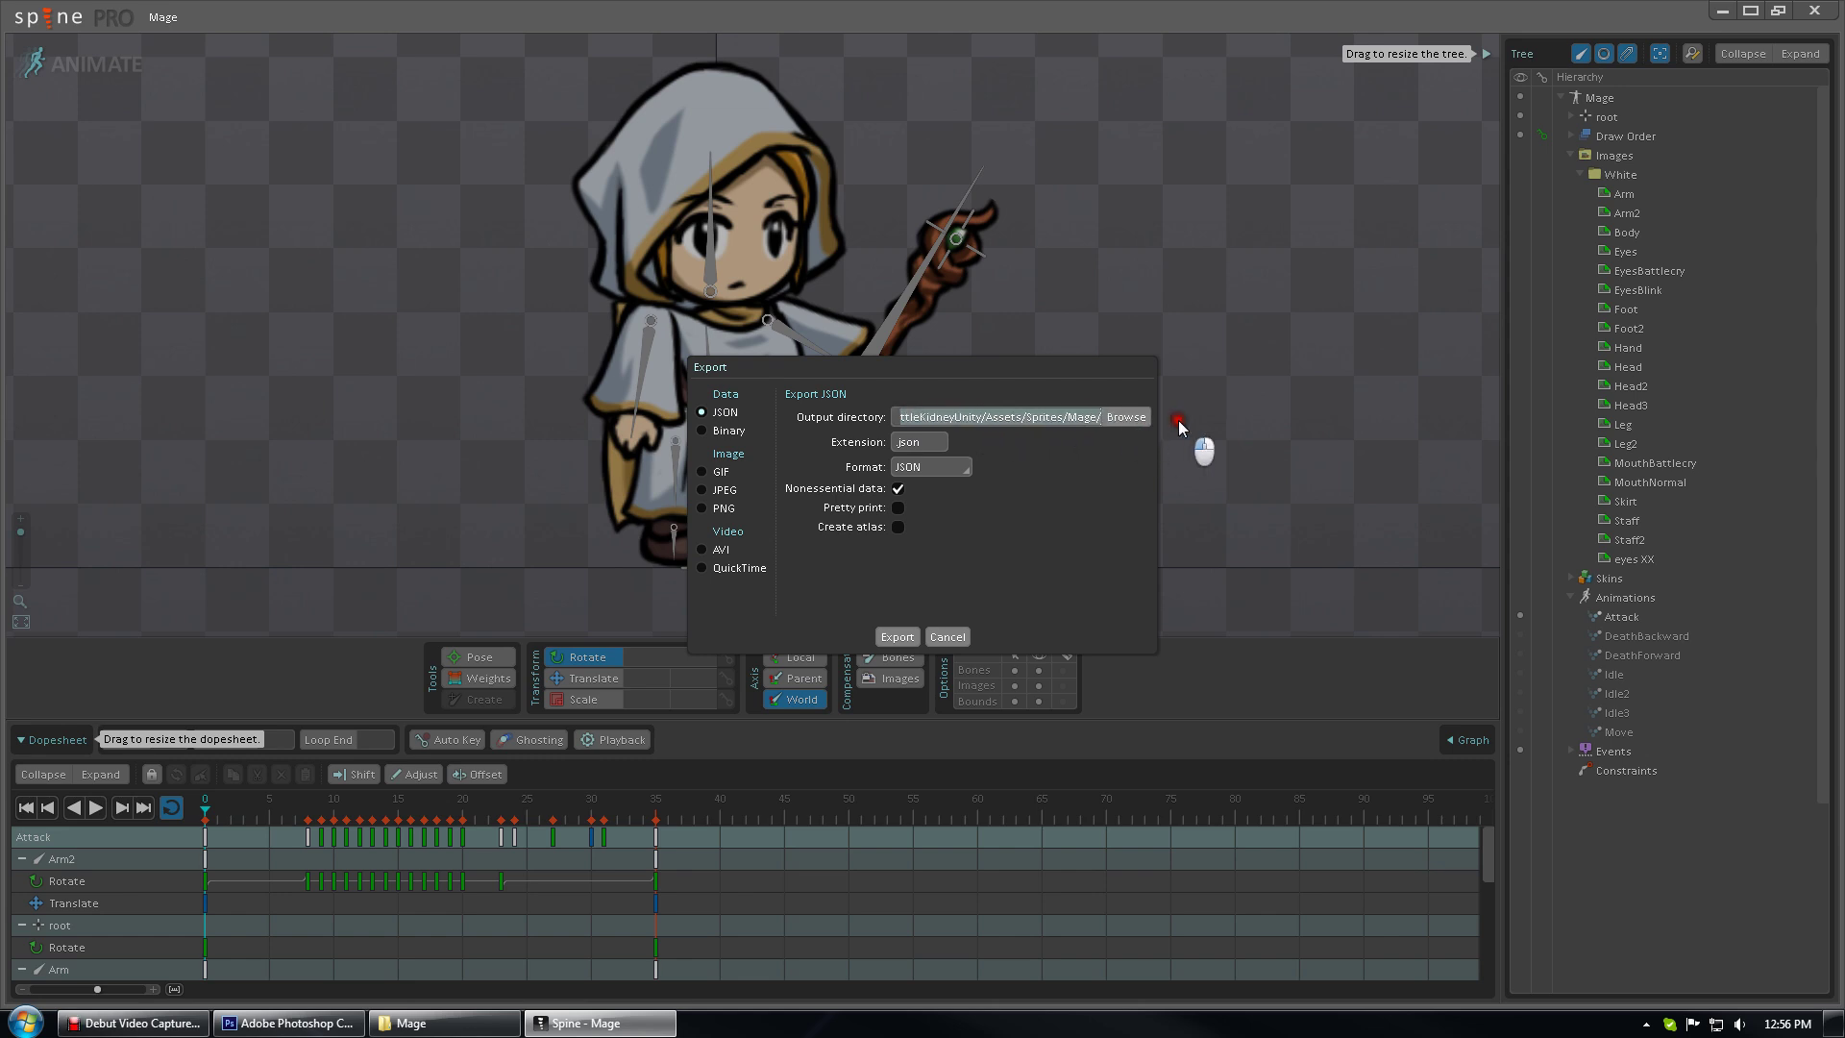
key("ctrl+v")
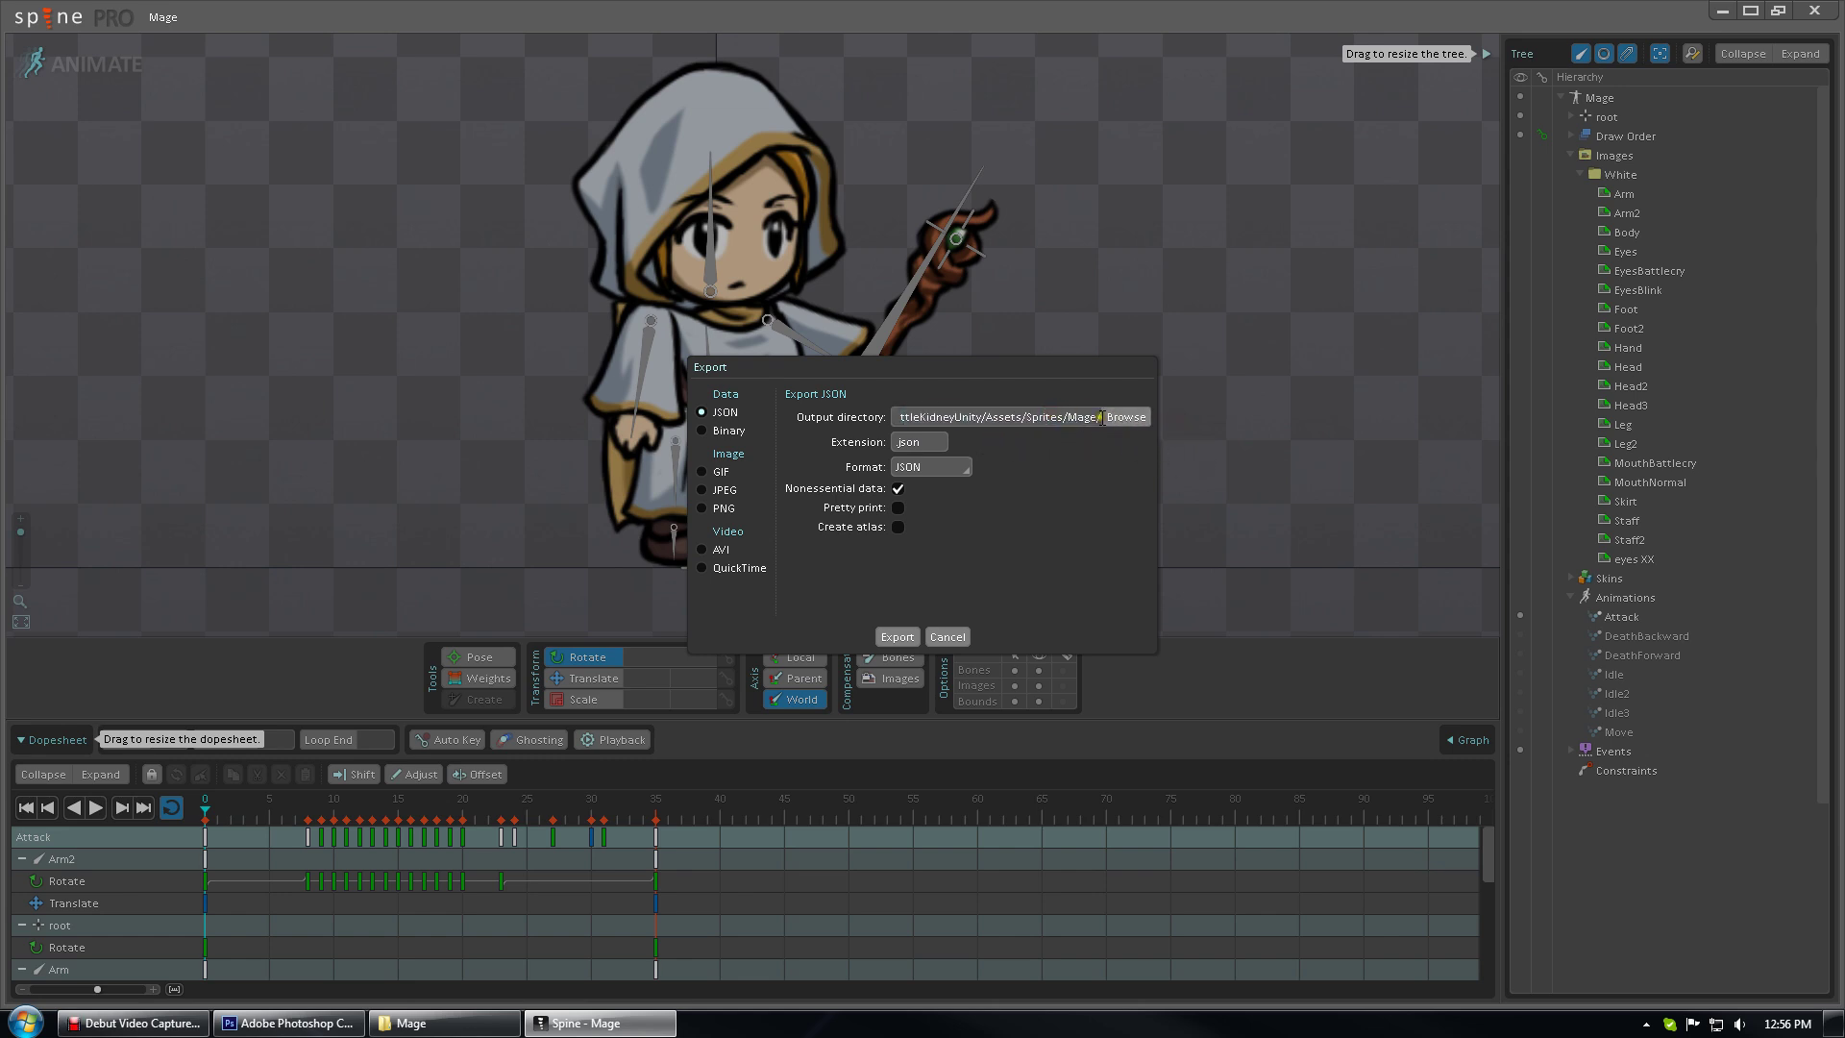
triple_click(1017, 415)
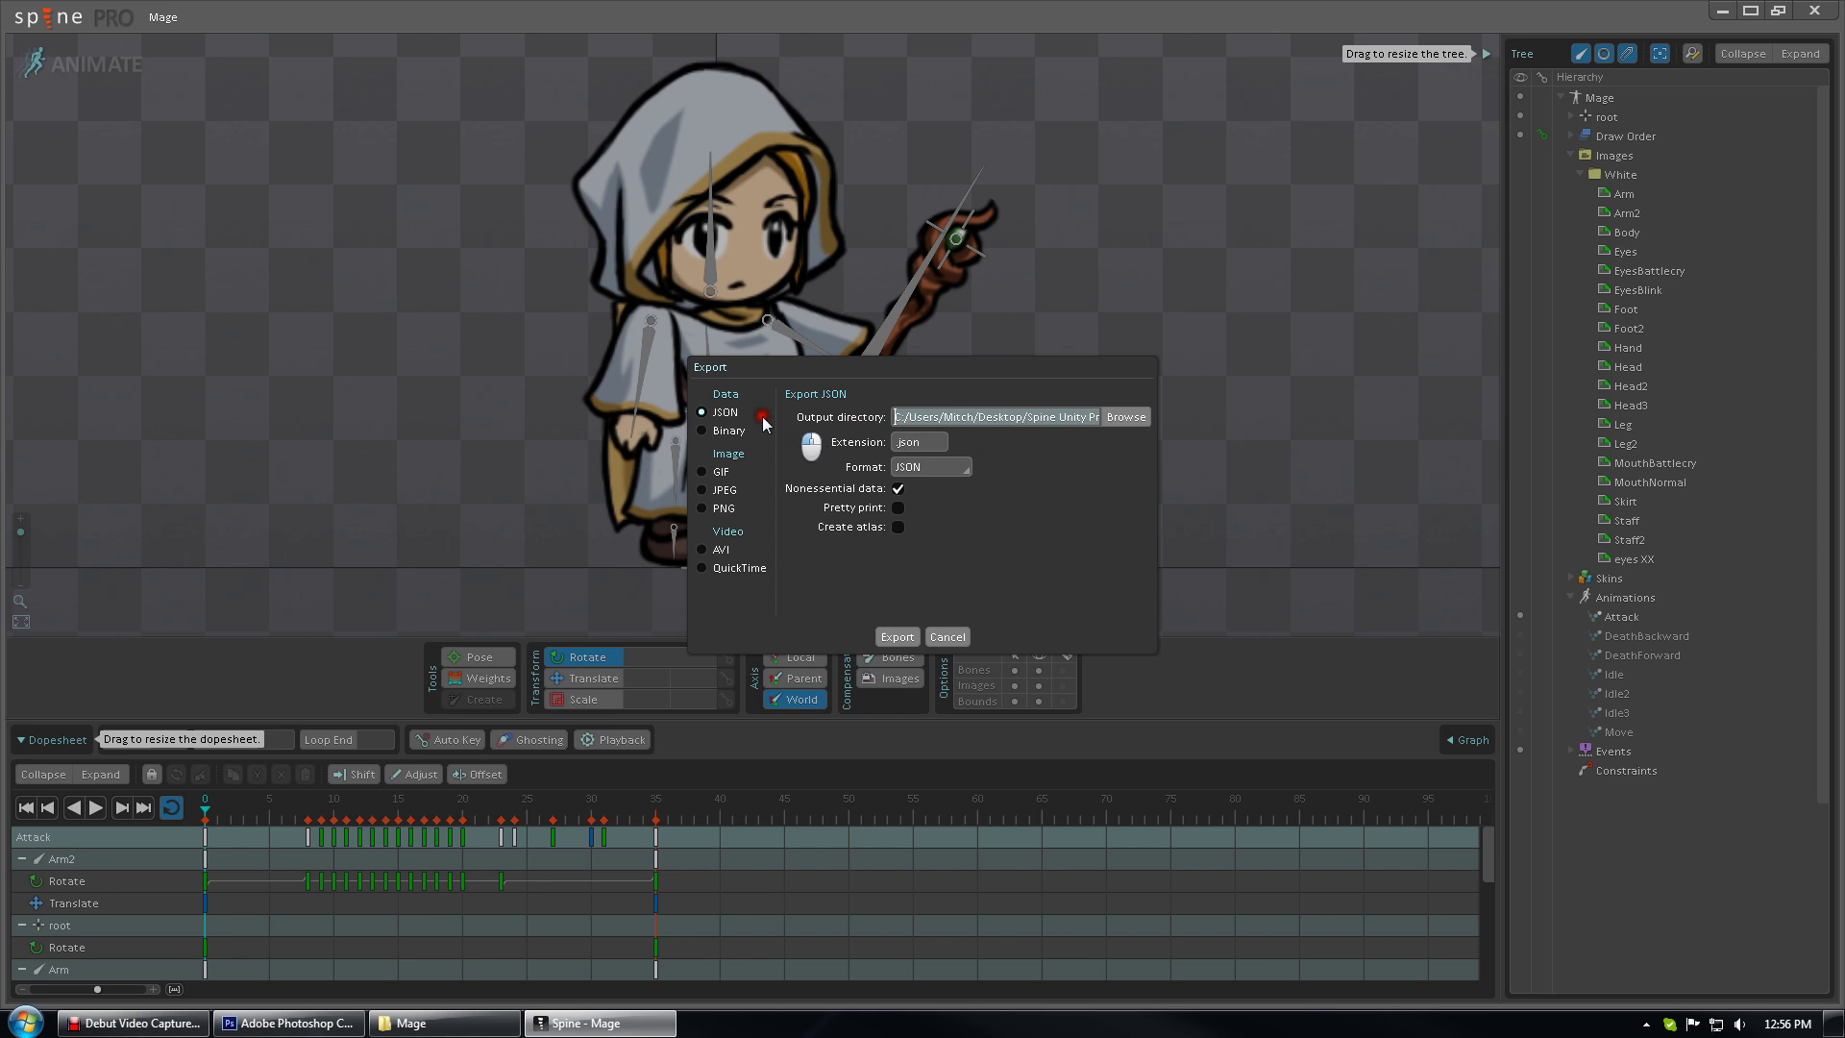
left_click(1002, 421)
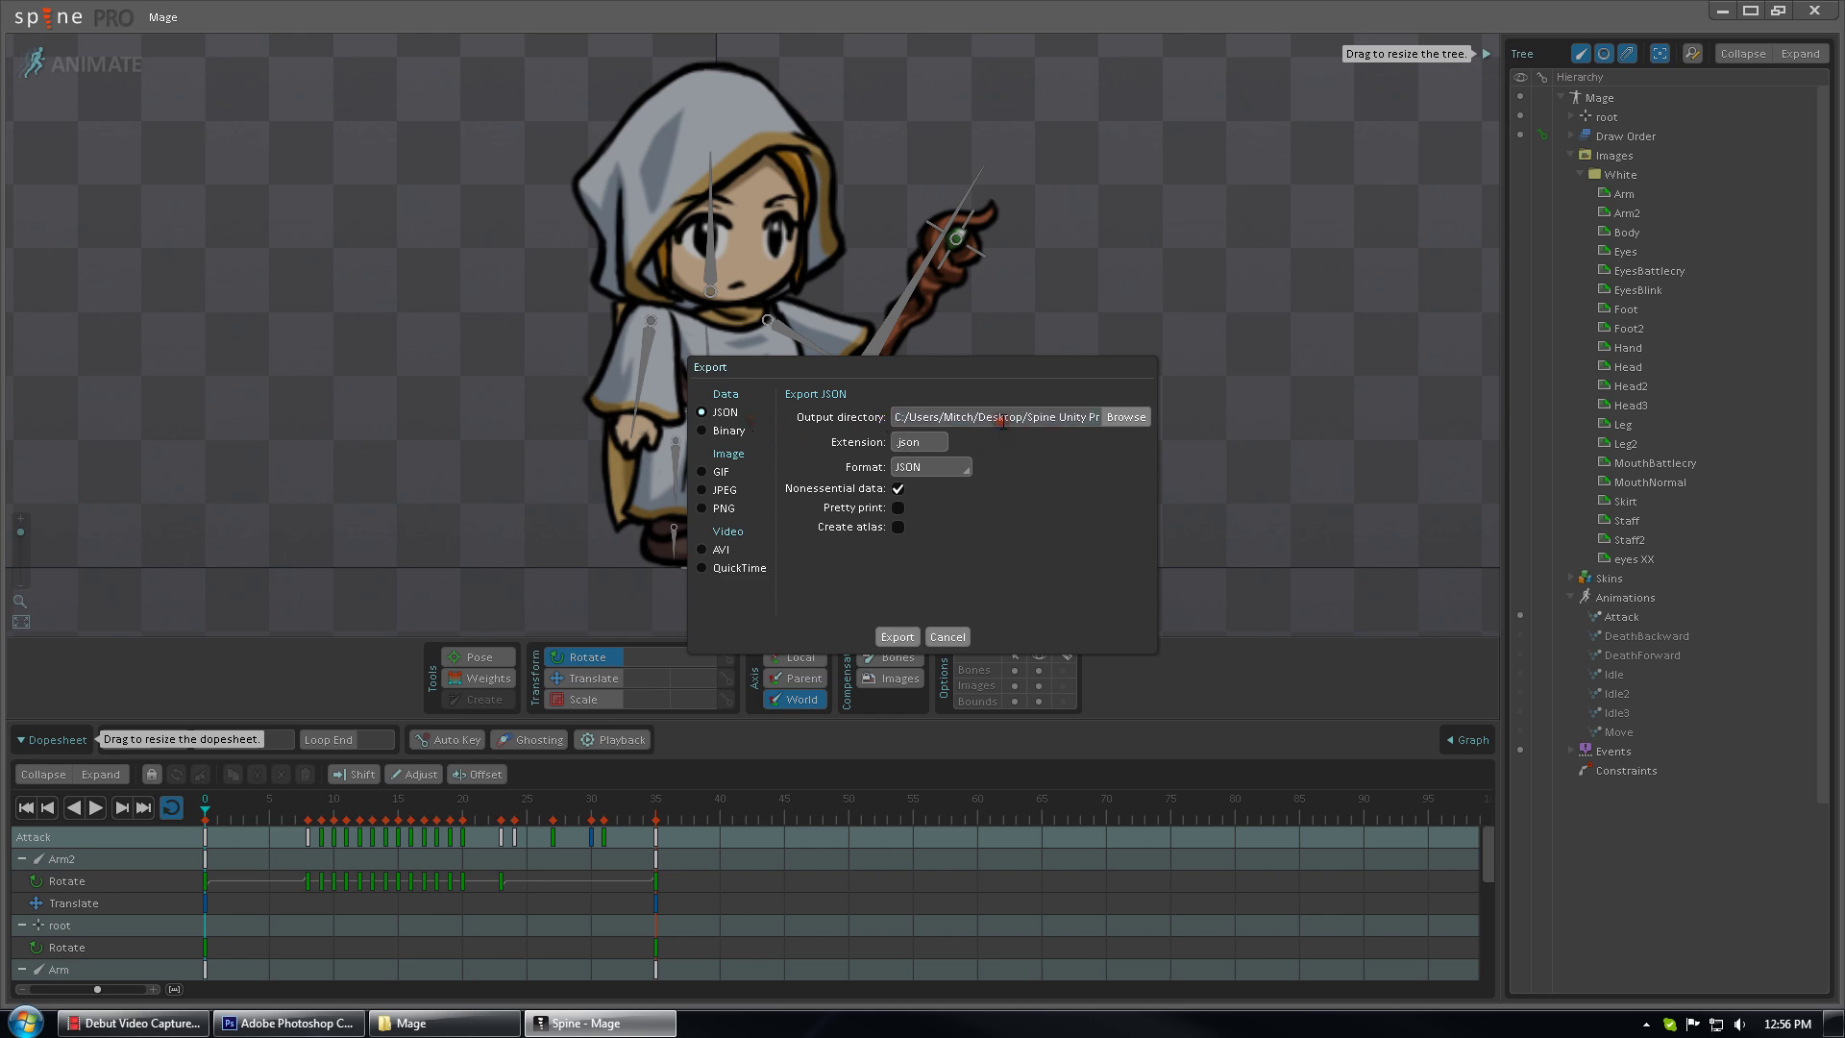
left_click(898, 527)
In Texture Packer Settings, try unticking Strip whitespace X and Y, then cancel without saving
left_click(938, 528)
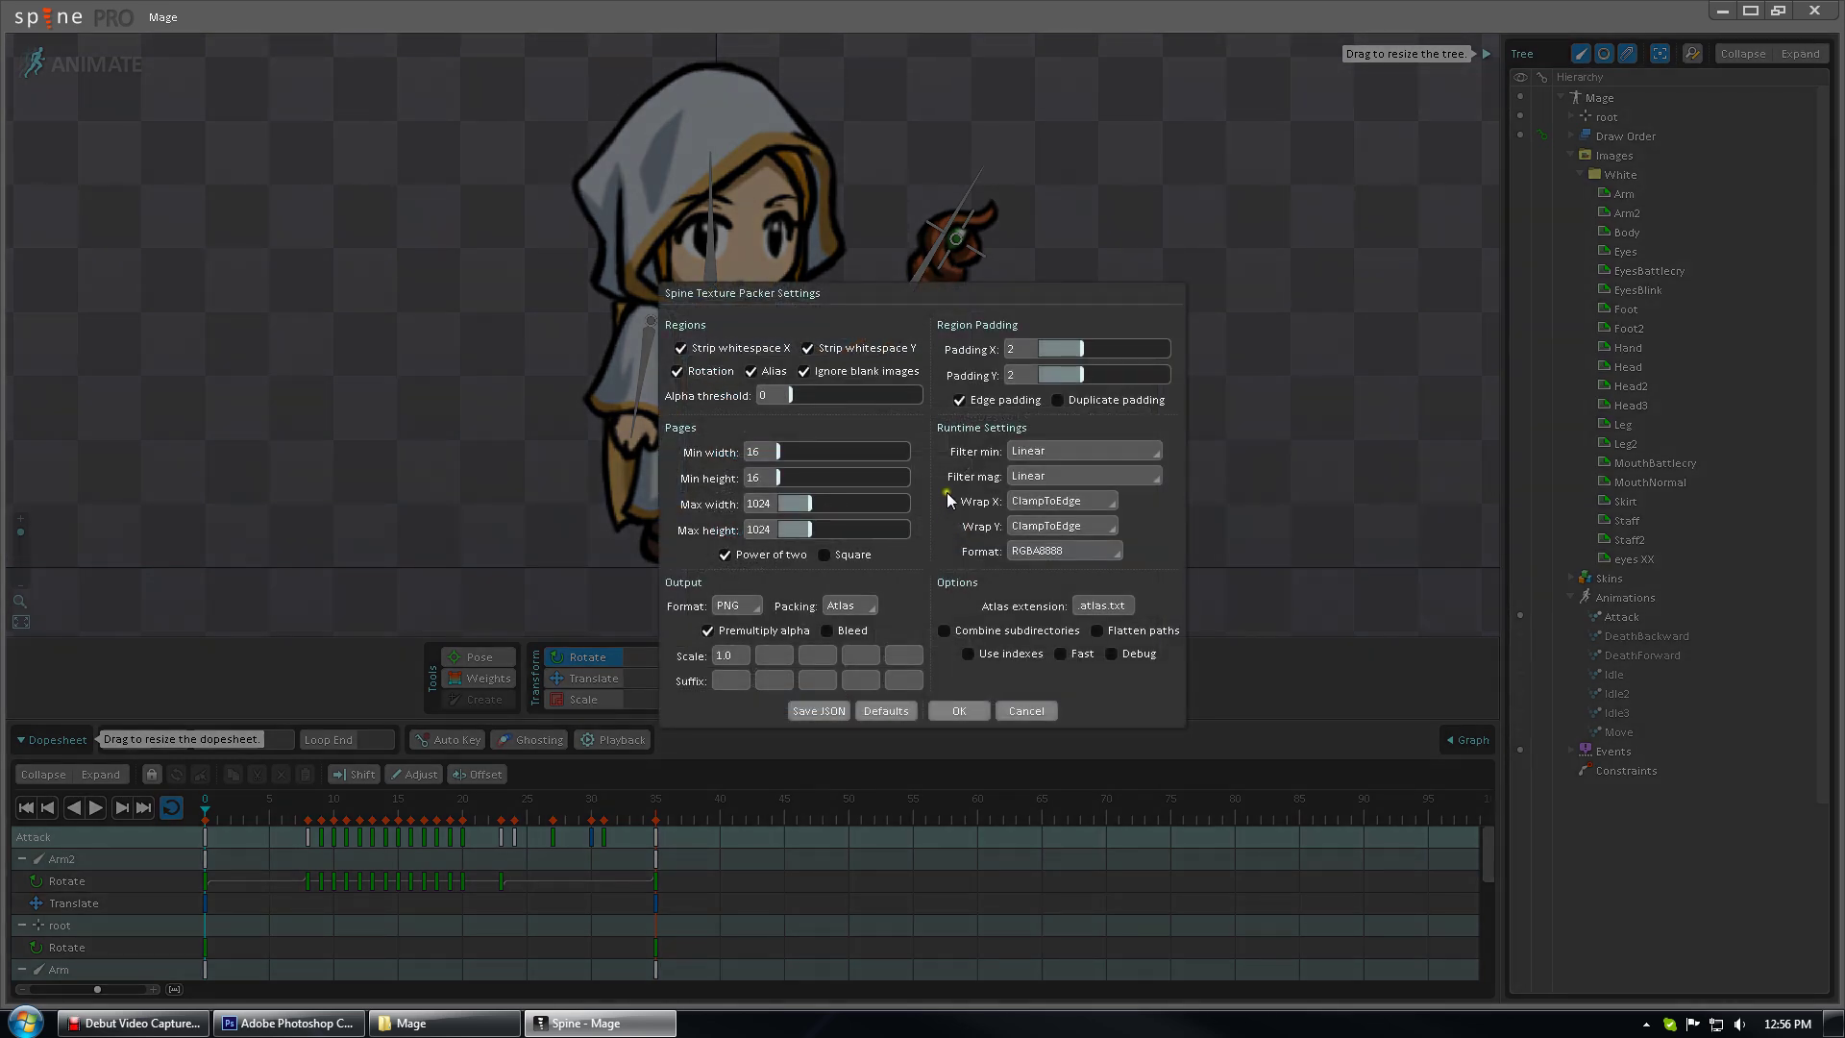
left_click(679, 348)
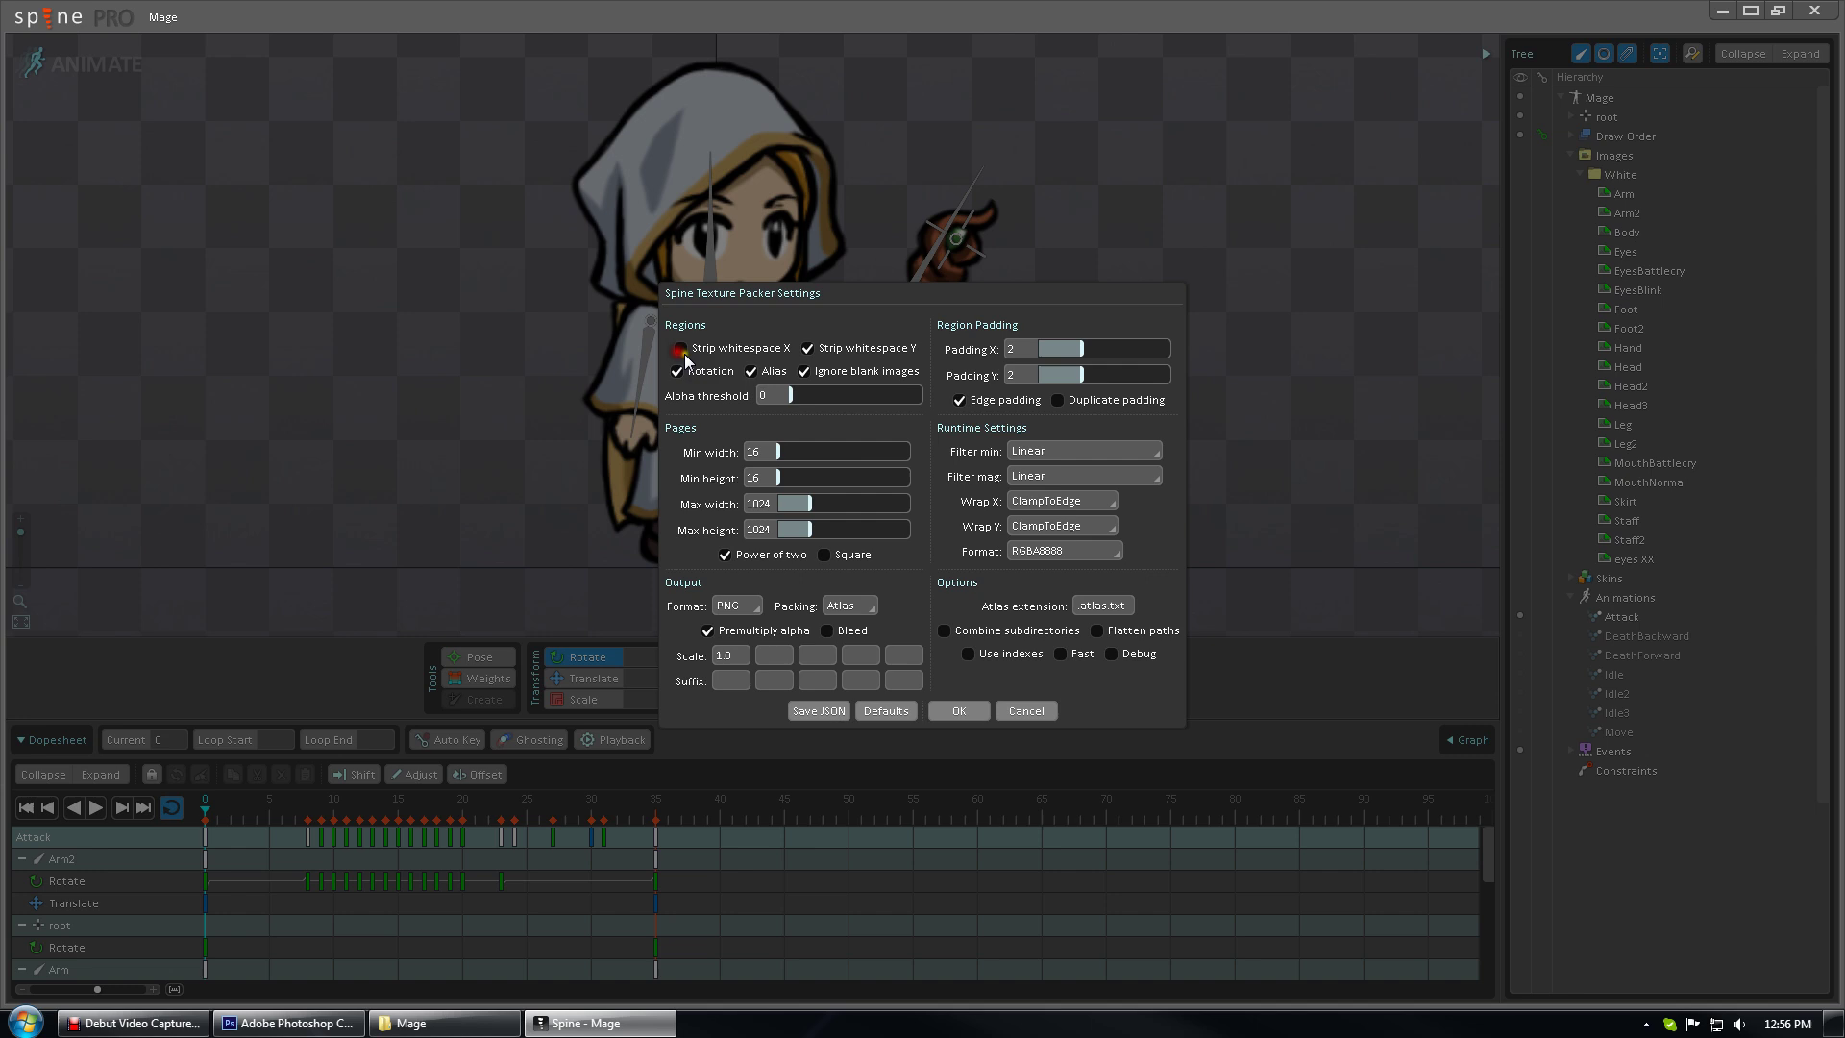
left_click(810, 349)
left_click_drag(1110, 605, 1077, 605)
left_click(1124, 604)
left_click(1026, 710)
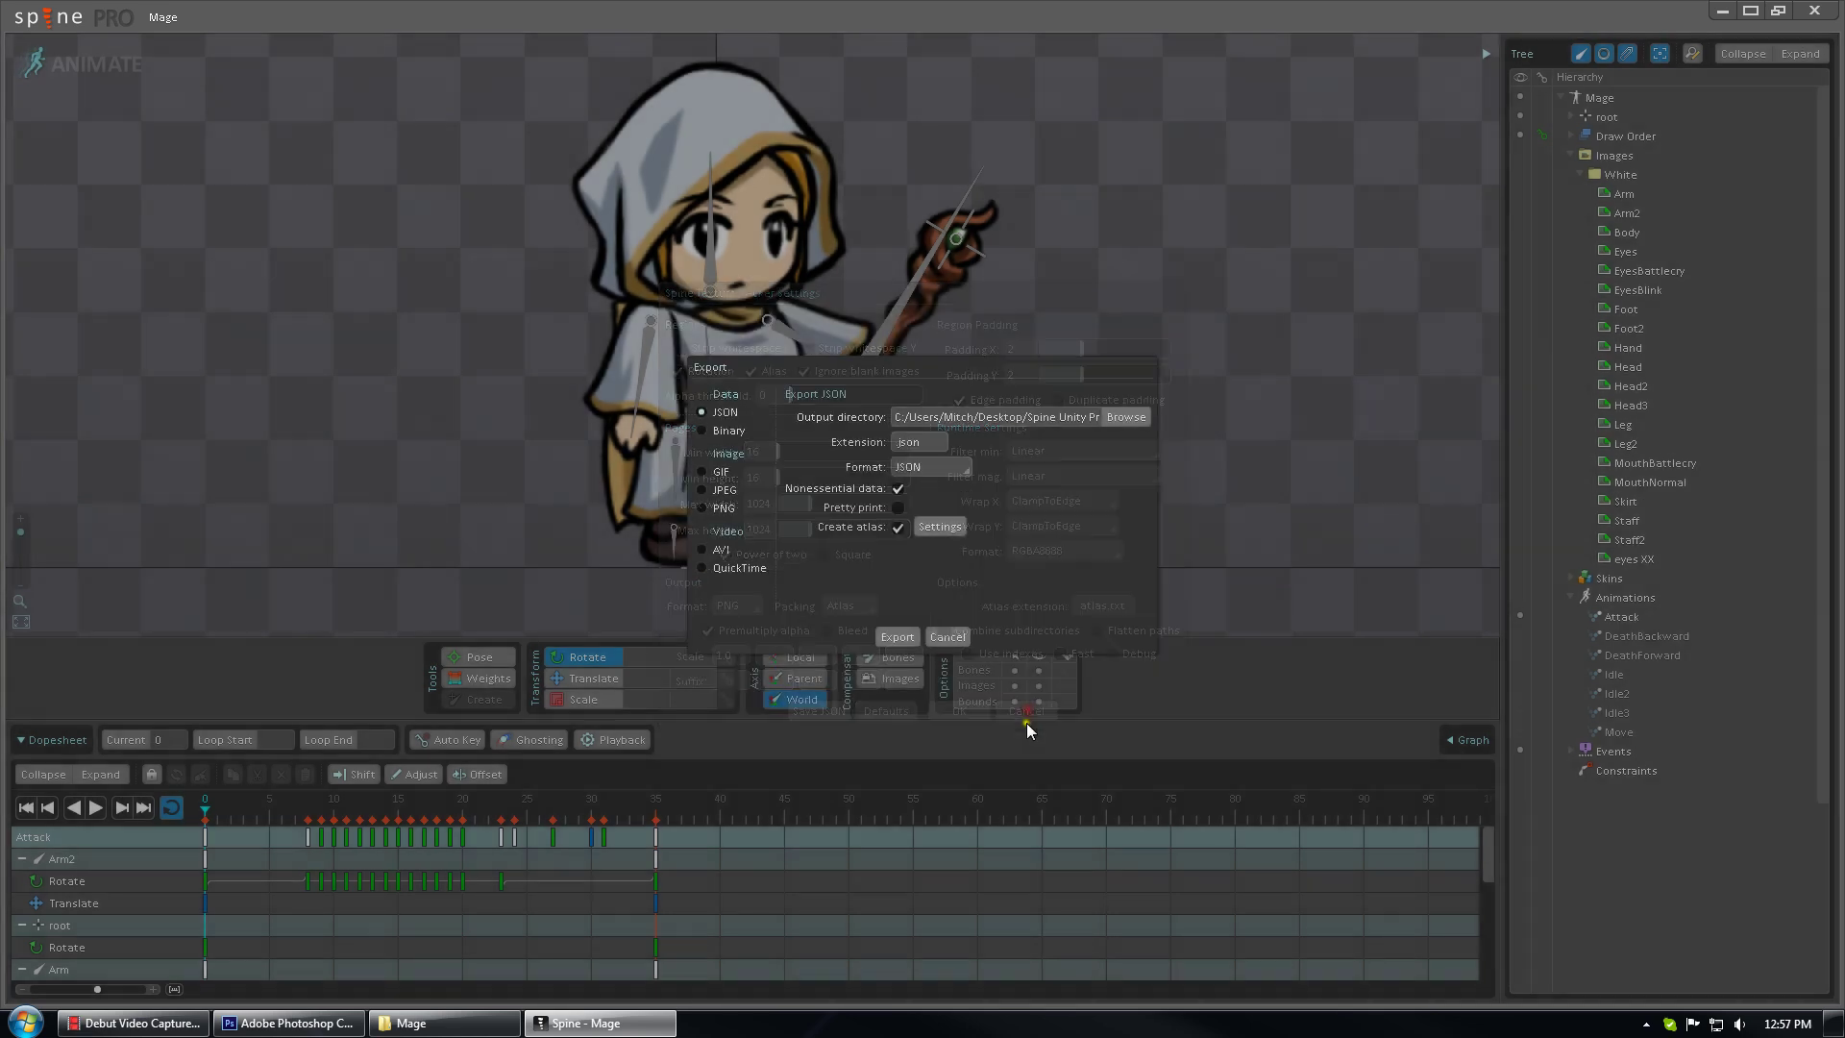
Cancel Spine's export, launch Unity, and open the desktop's Spine Unity Project folder
left_click(949, 642)
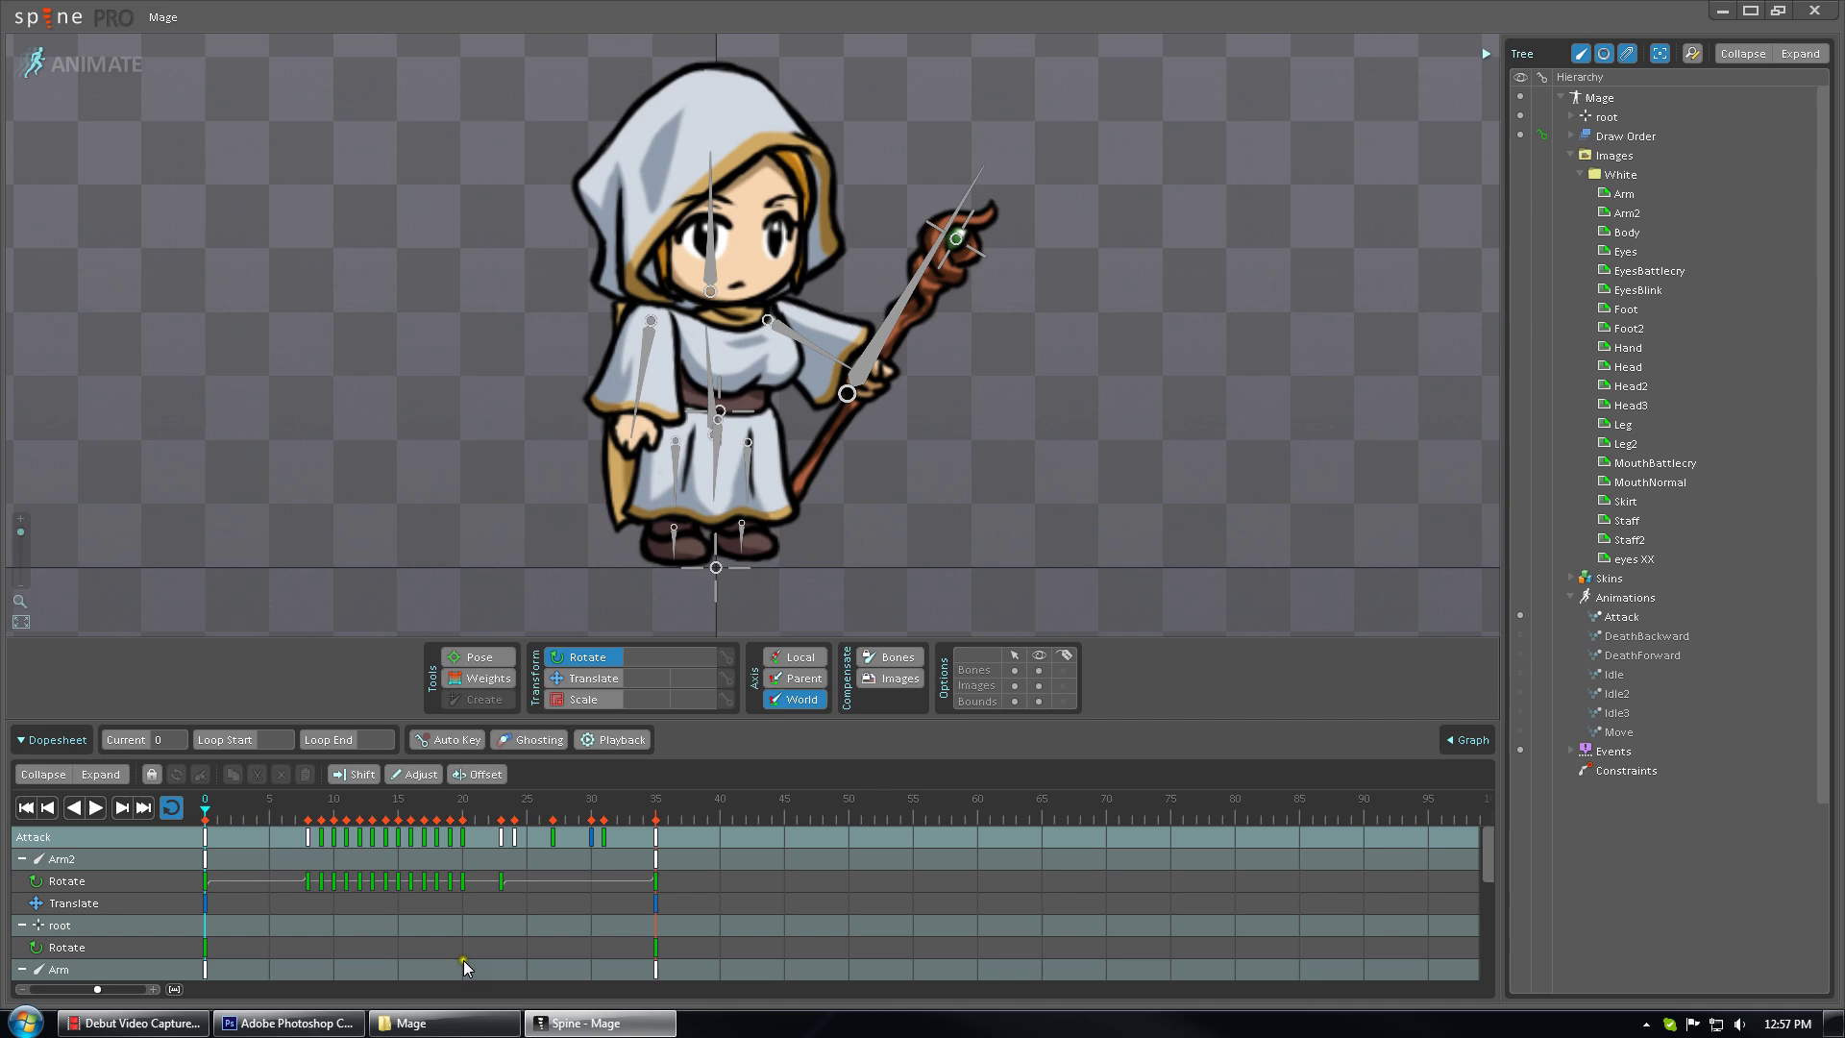
left_click(24, 1022)
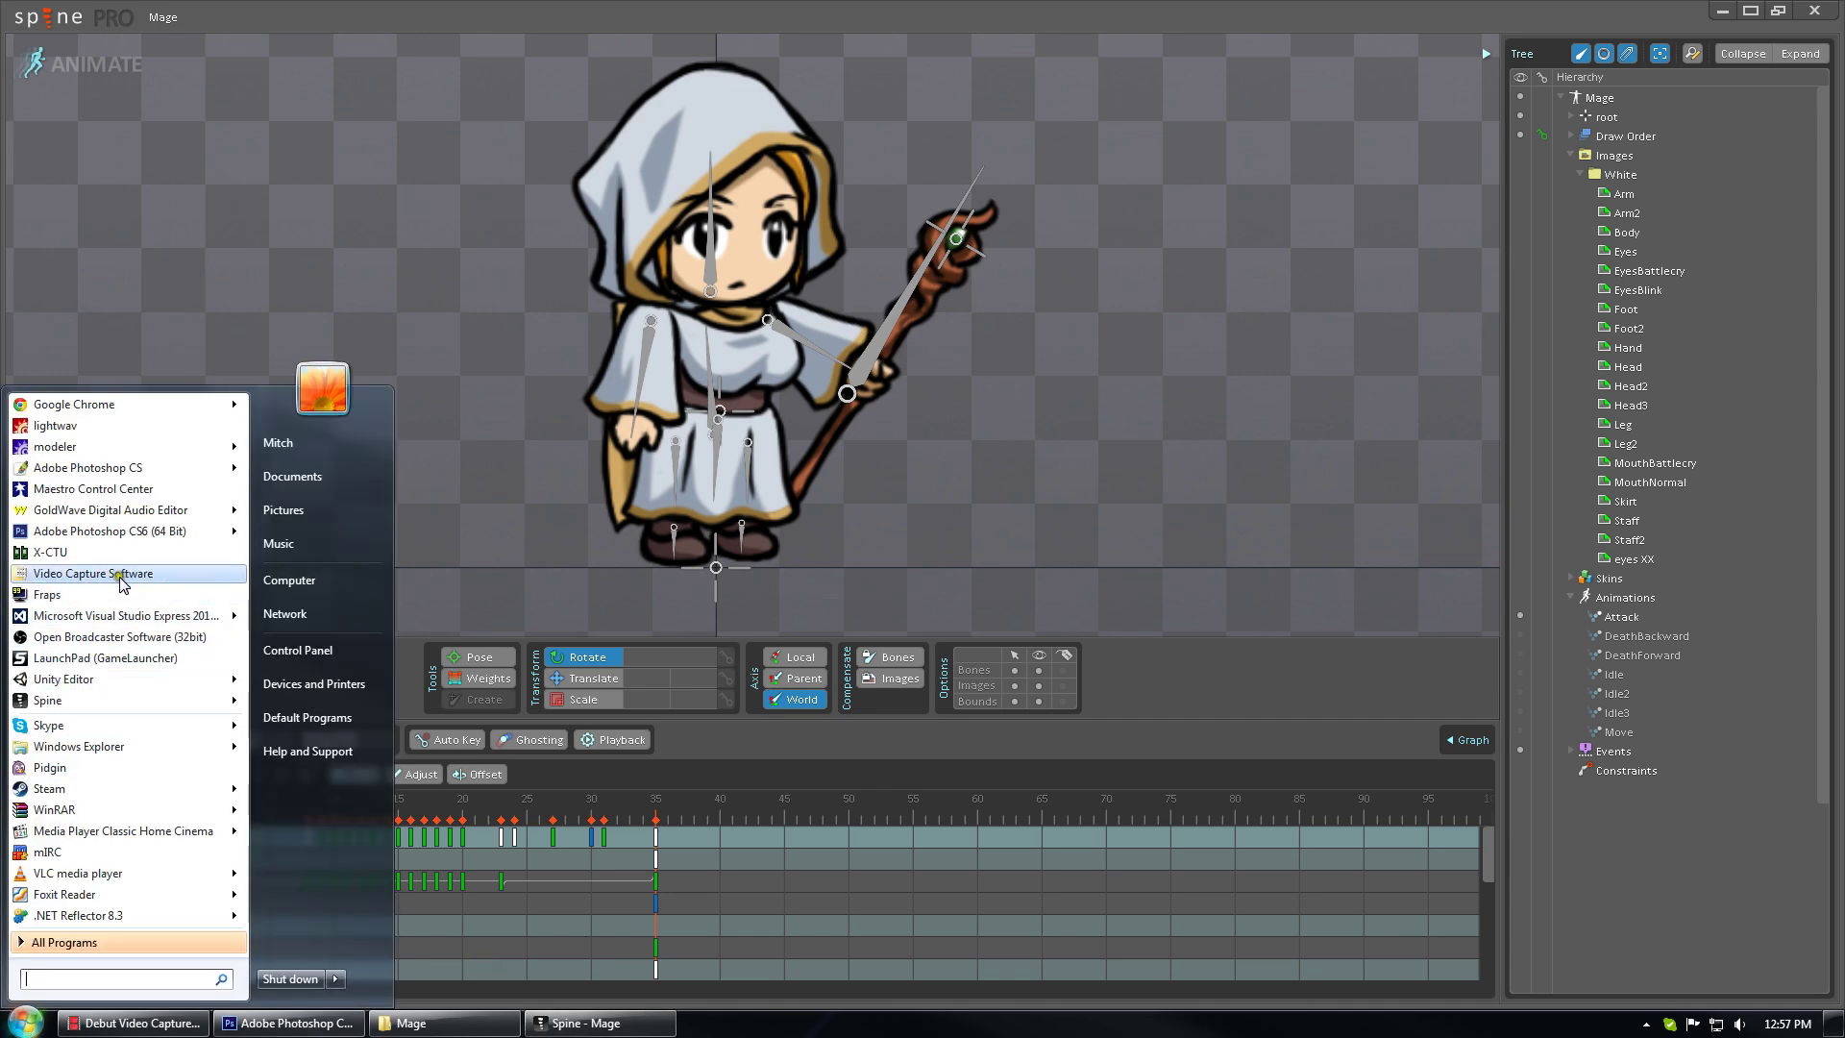
left_click(116, 679)
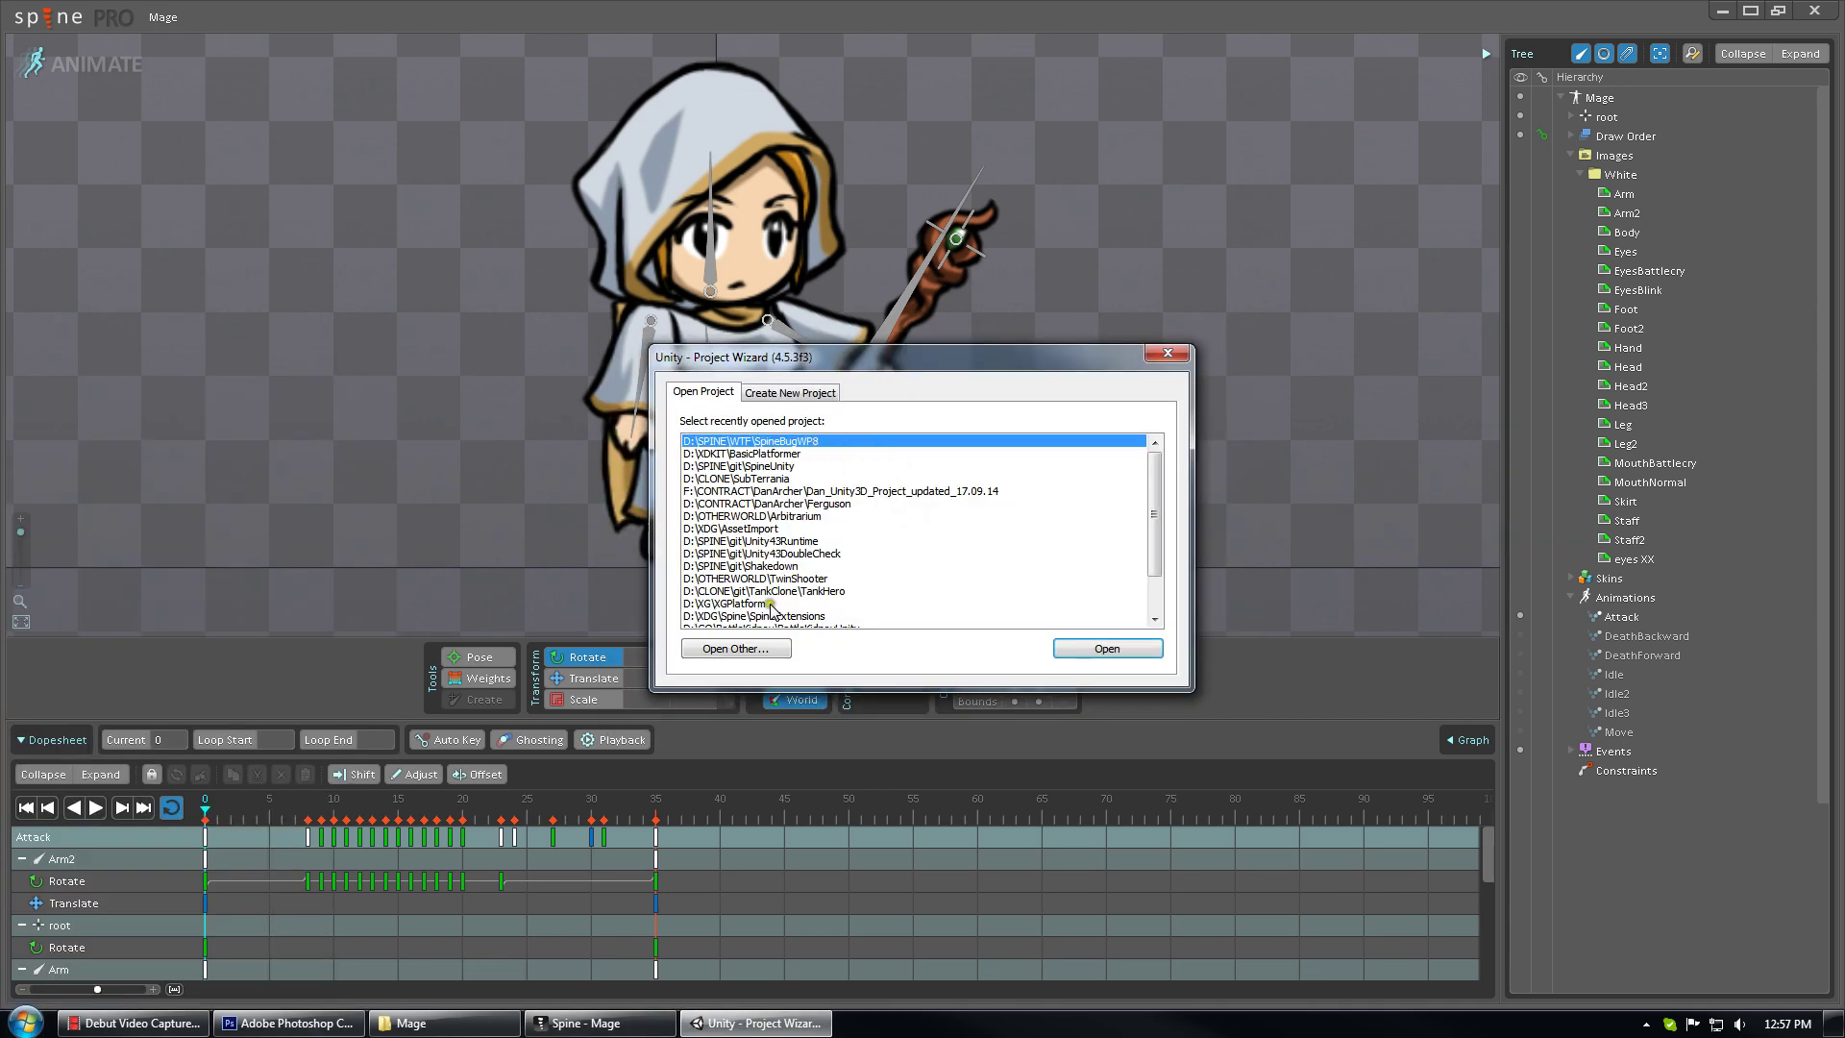
left_click(736, 649)
left_click(750, 139)
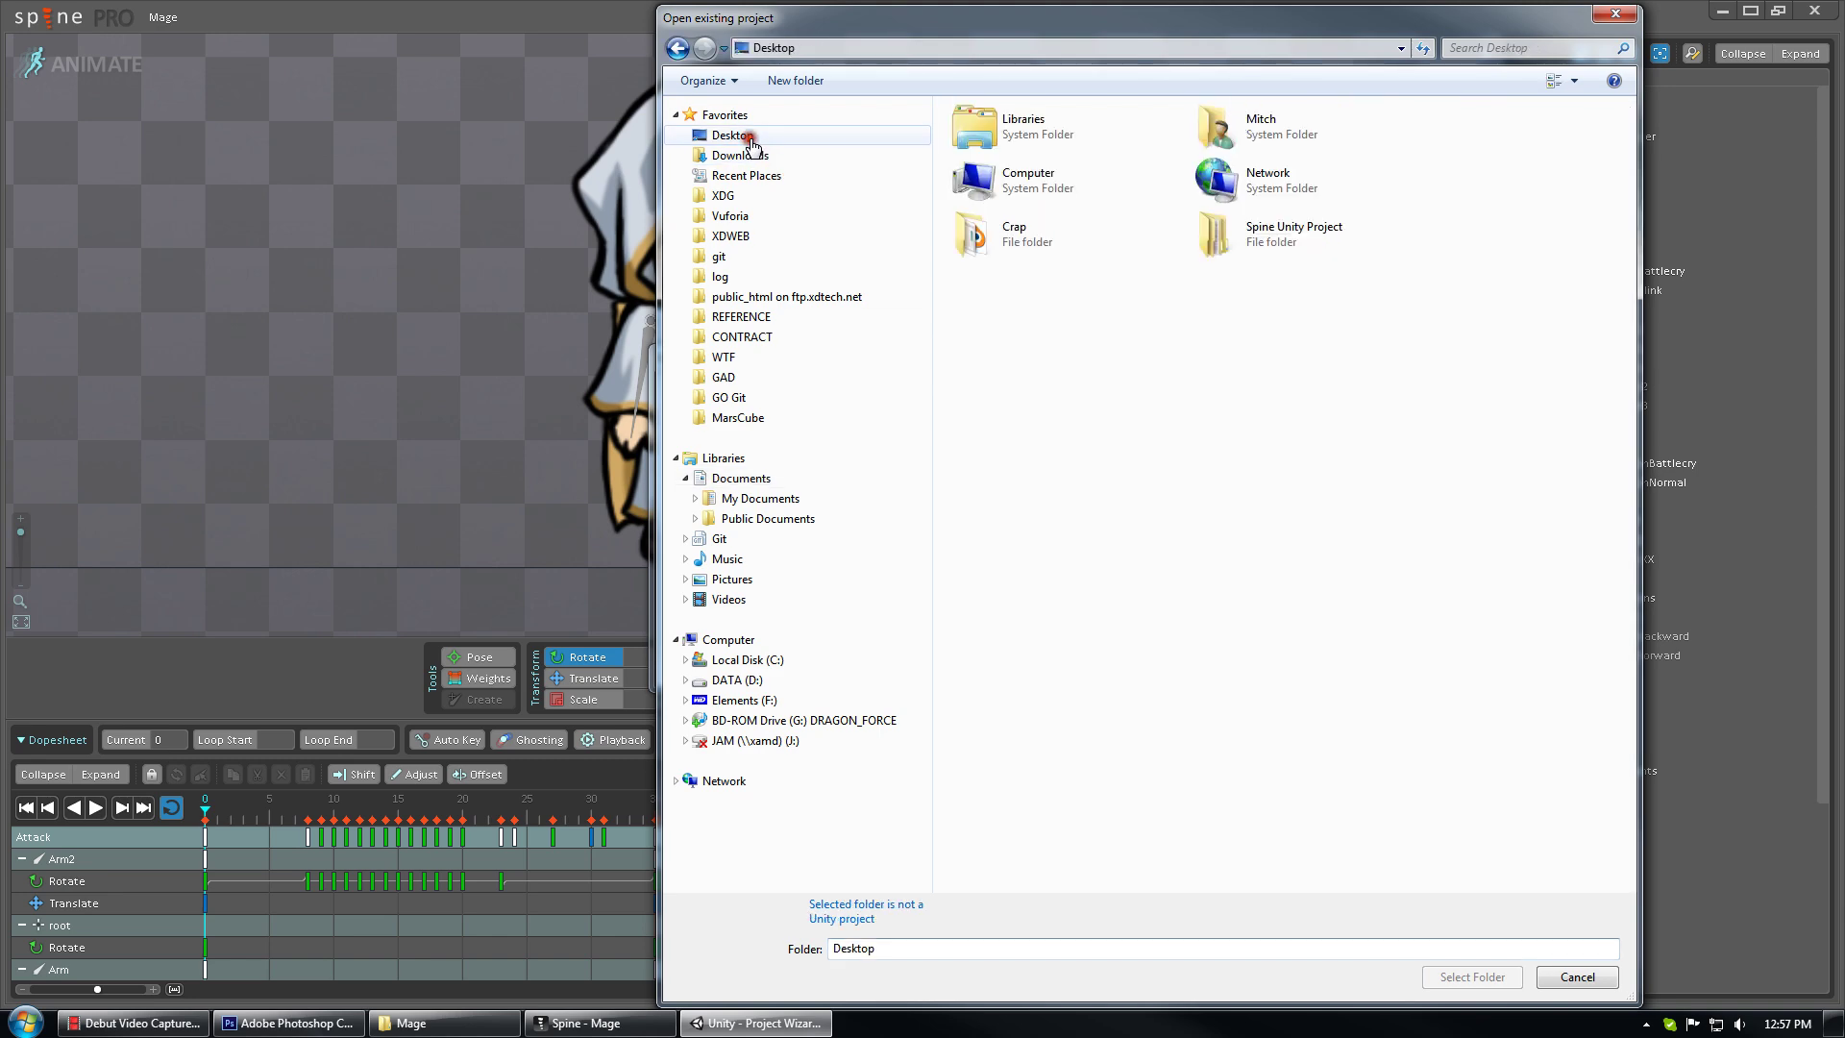
double_click(1259, 235)
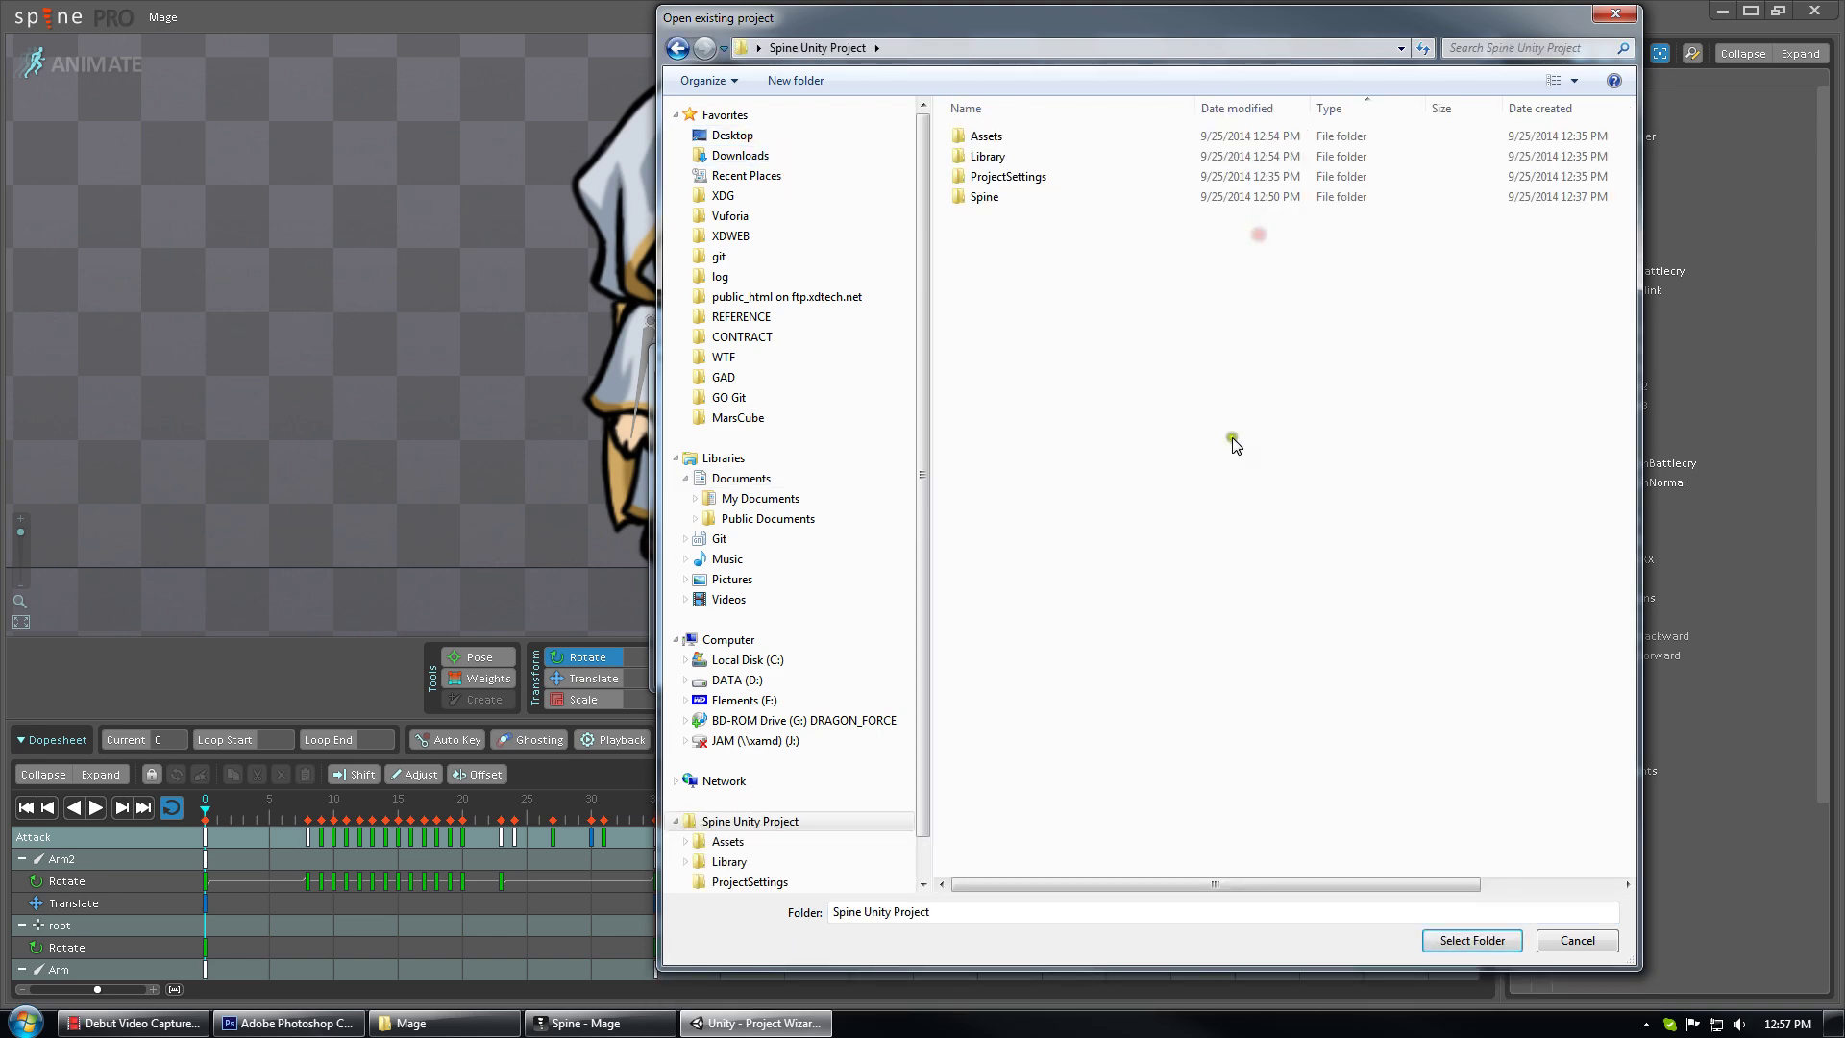
left_click(1472, 941)
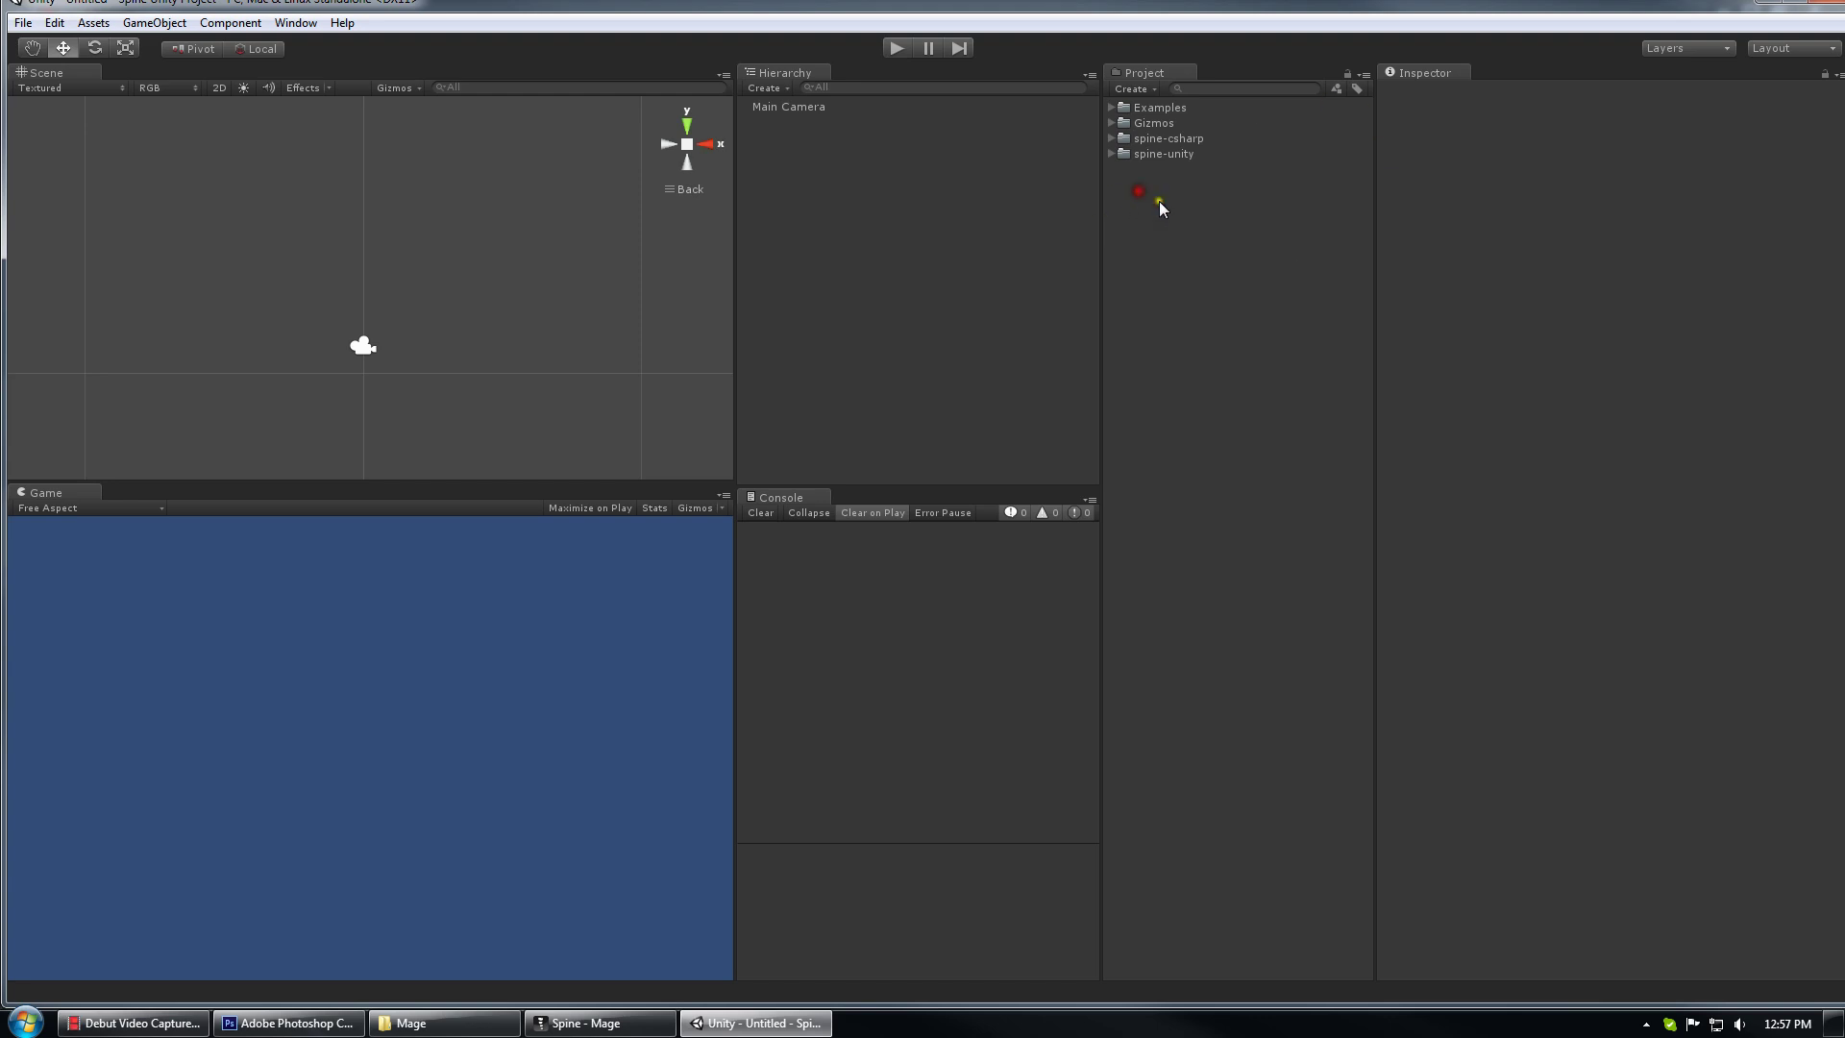
Browse spine-unity, spine-csharp and Gizmos, then inspect the SkeletonDataAsset Icon texture preview
left_click(1113, 154)
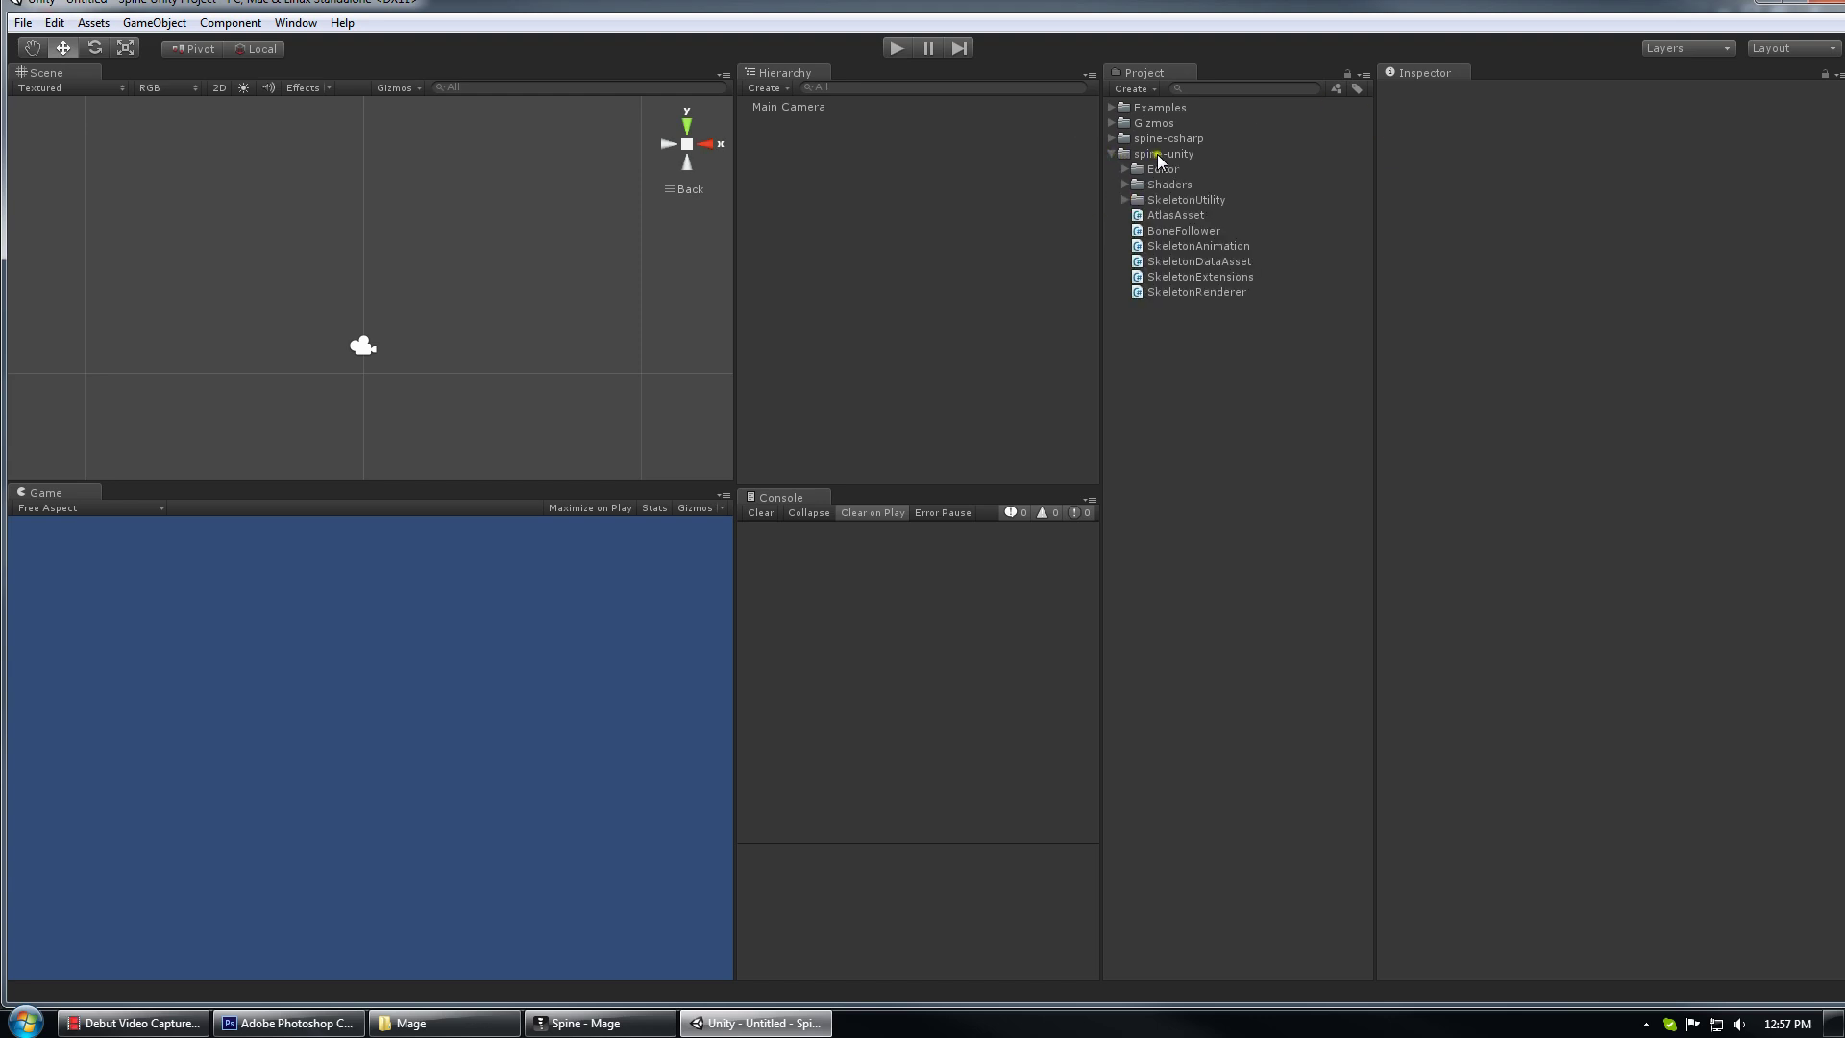
left_click(1160, 157)
left_click(1113, 139)
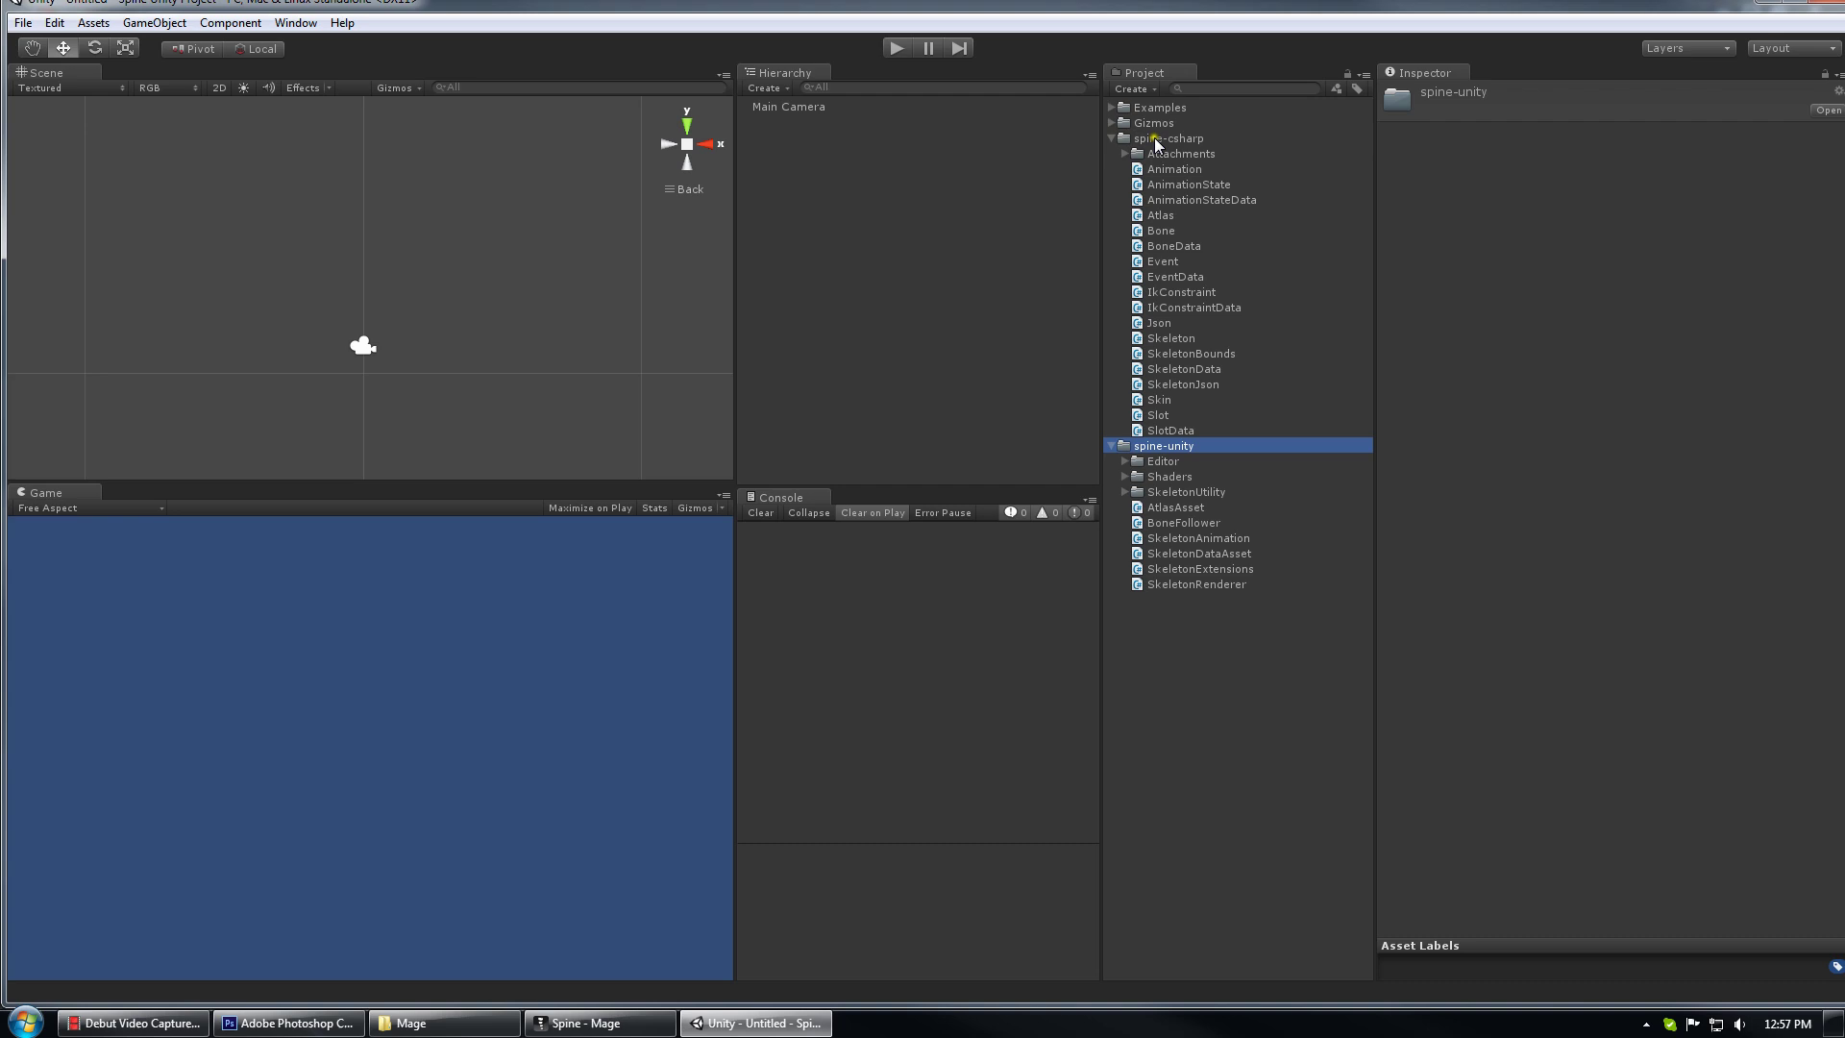
left_click(1113, 139)
left_click(1113, 155)
left_click(1147, 280)
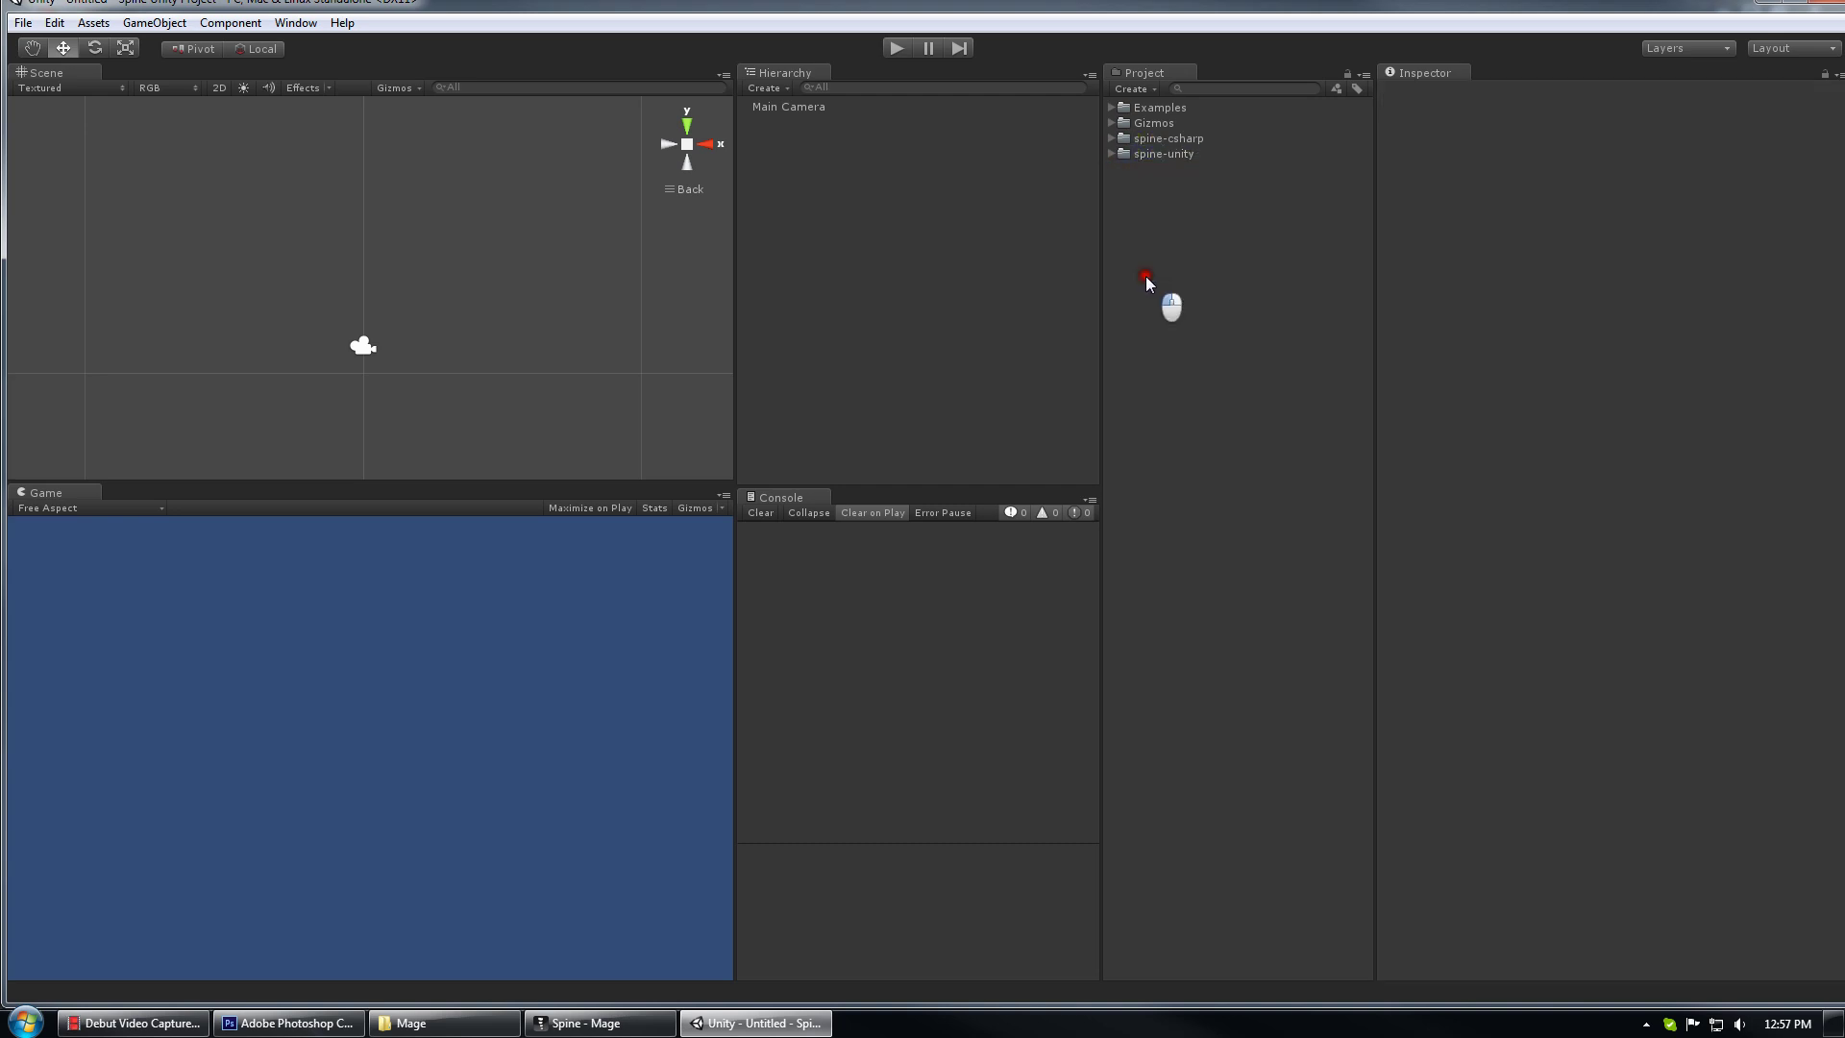
left_click(1112, 124)
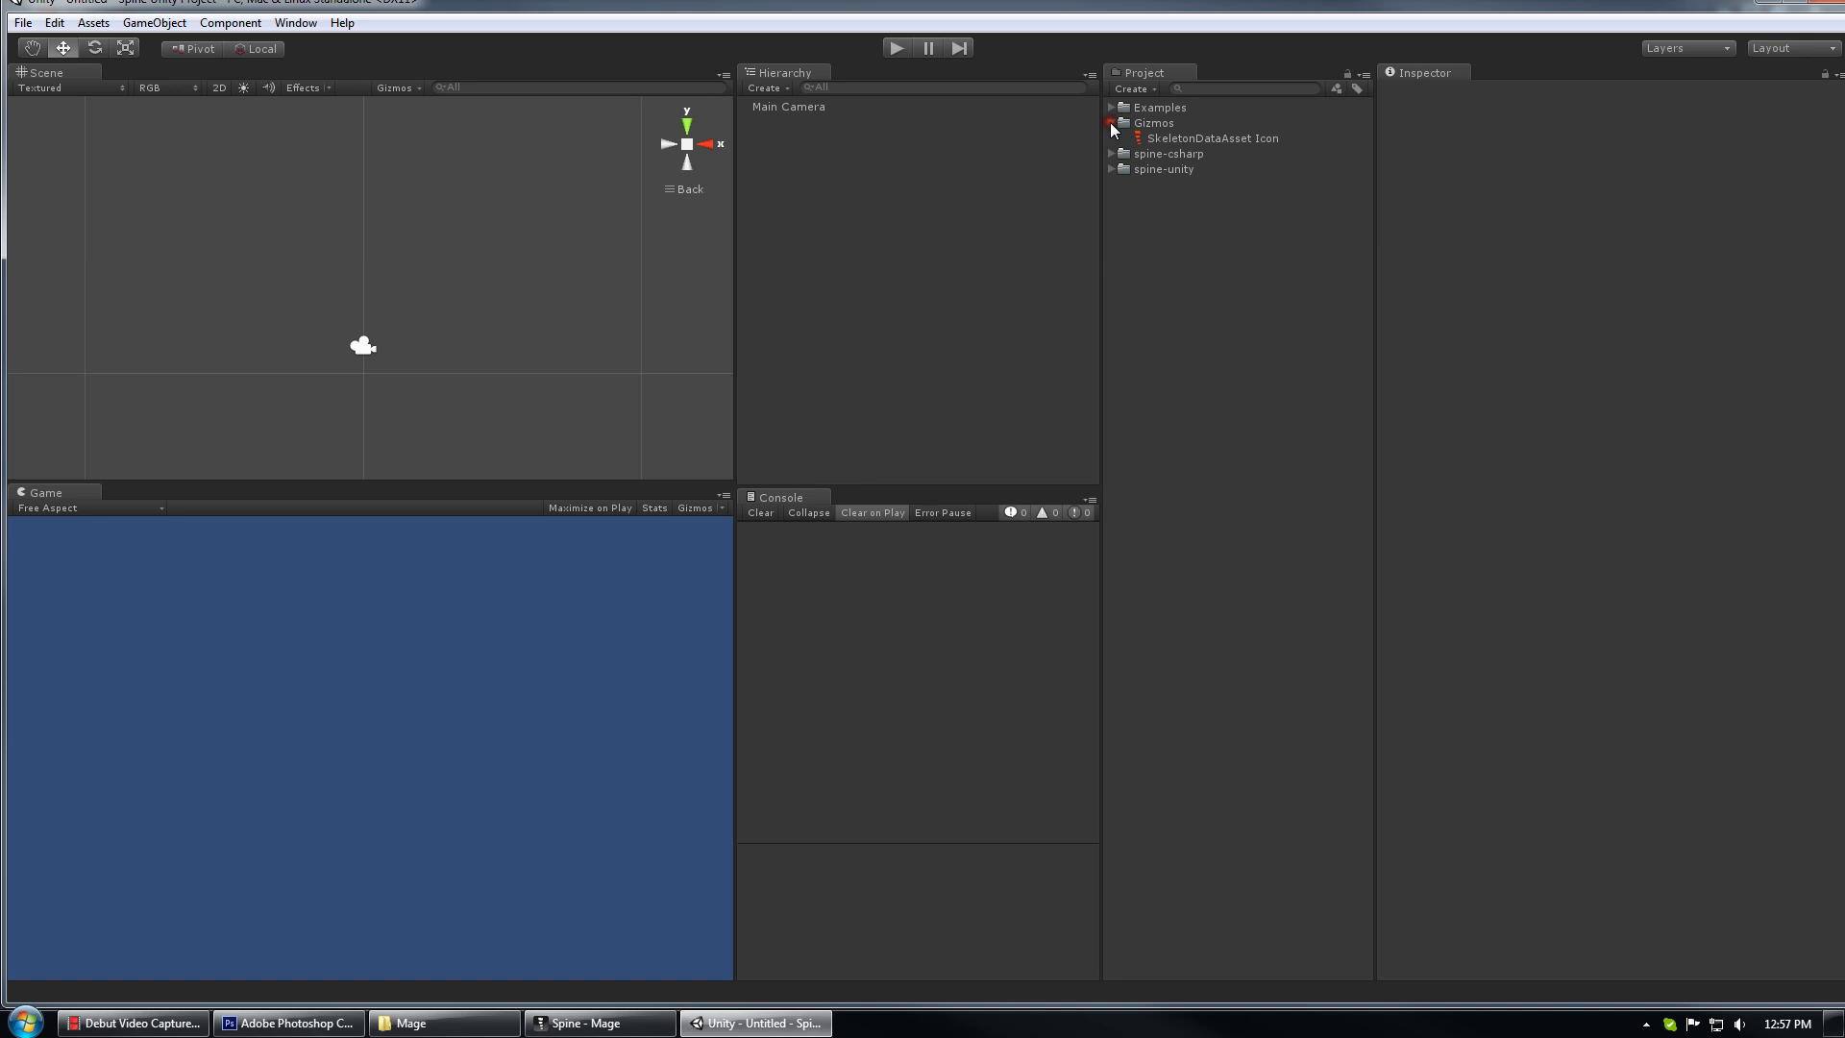
left_click(1154, 143)
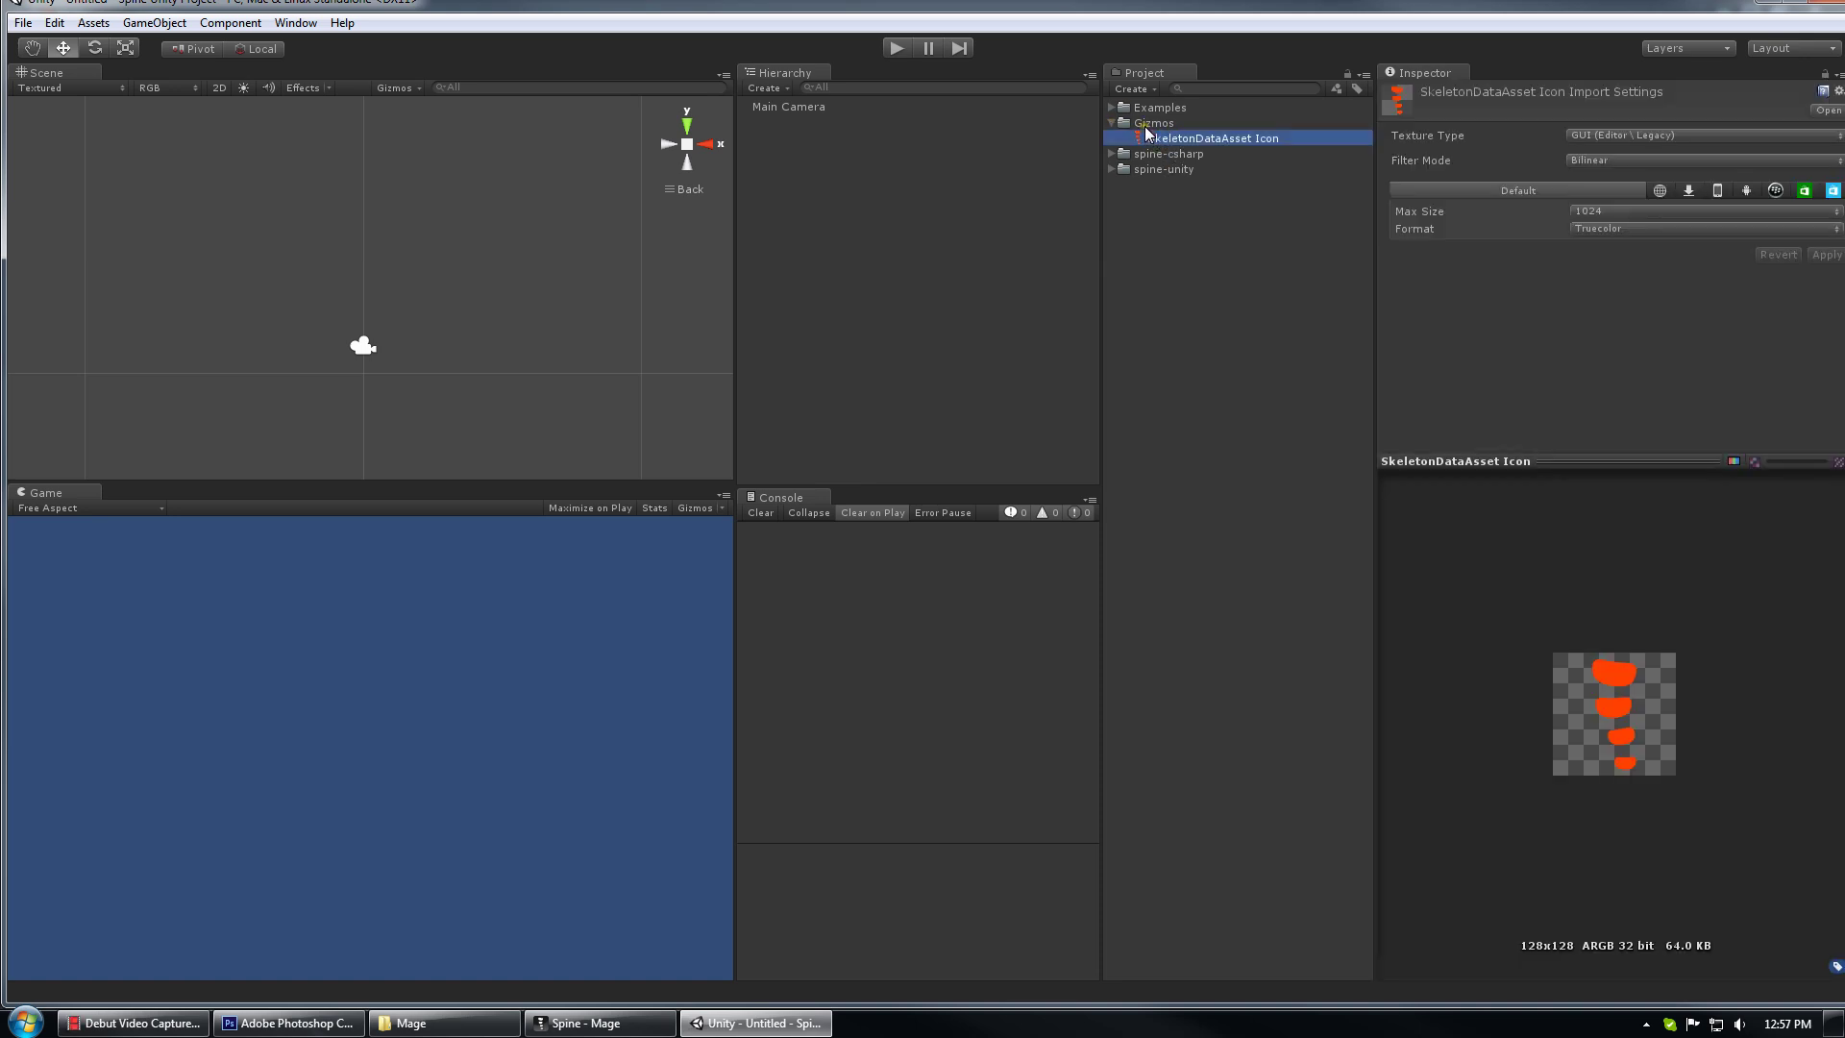
left_click(1628, 694)
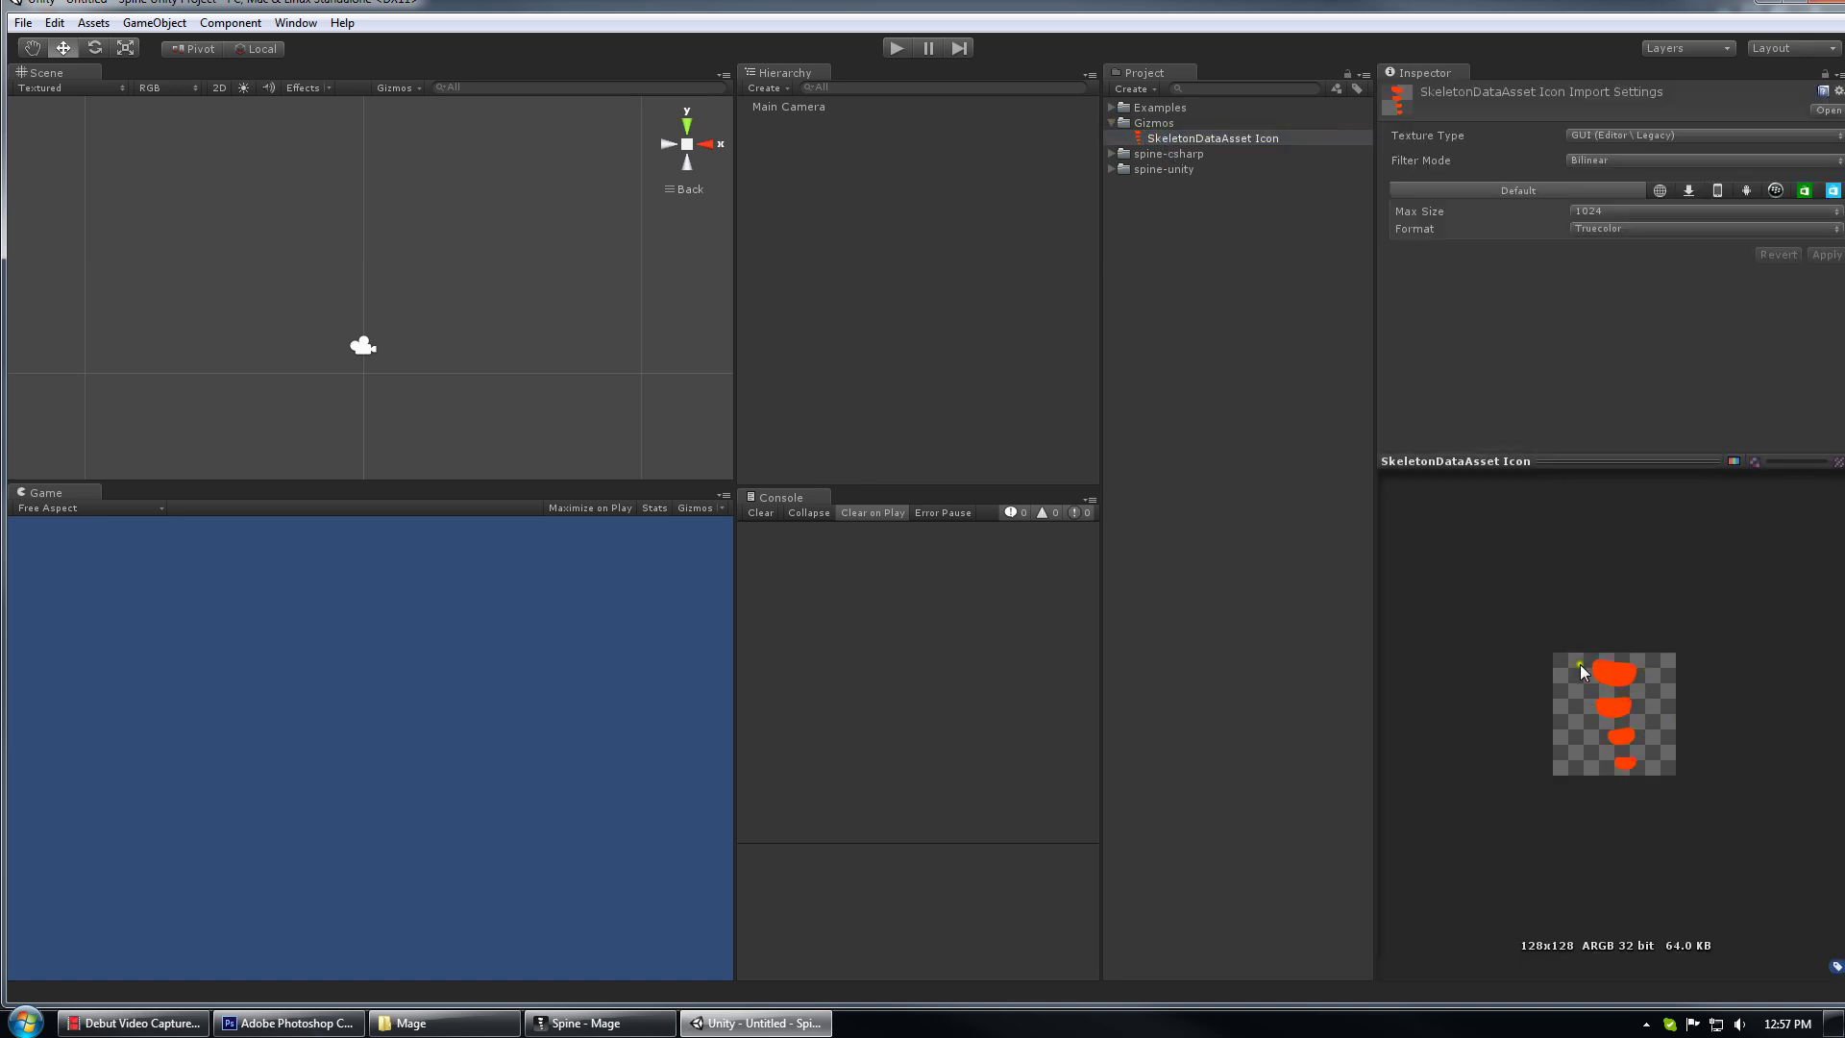
Create a new folder named Sprites in the project assets
left_click(1112, 123)
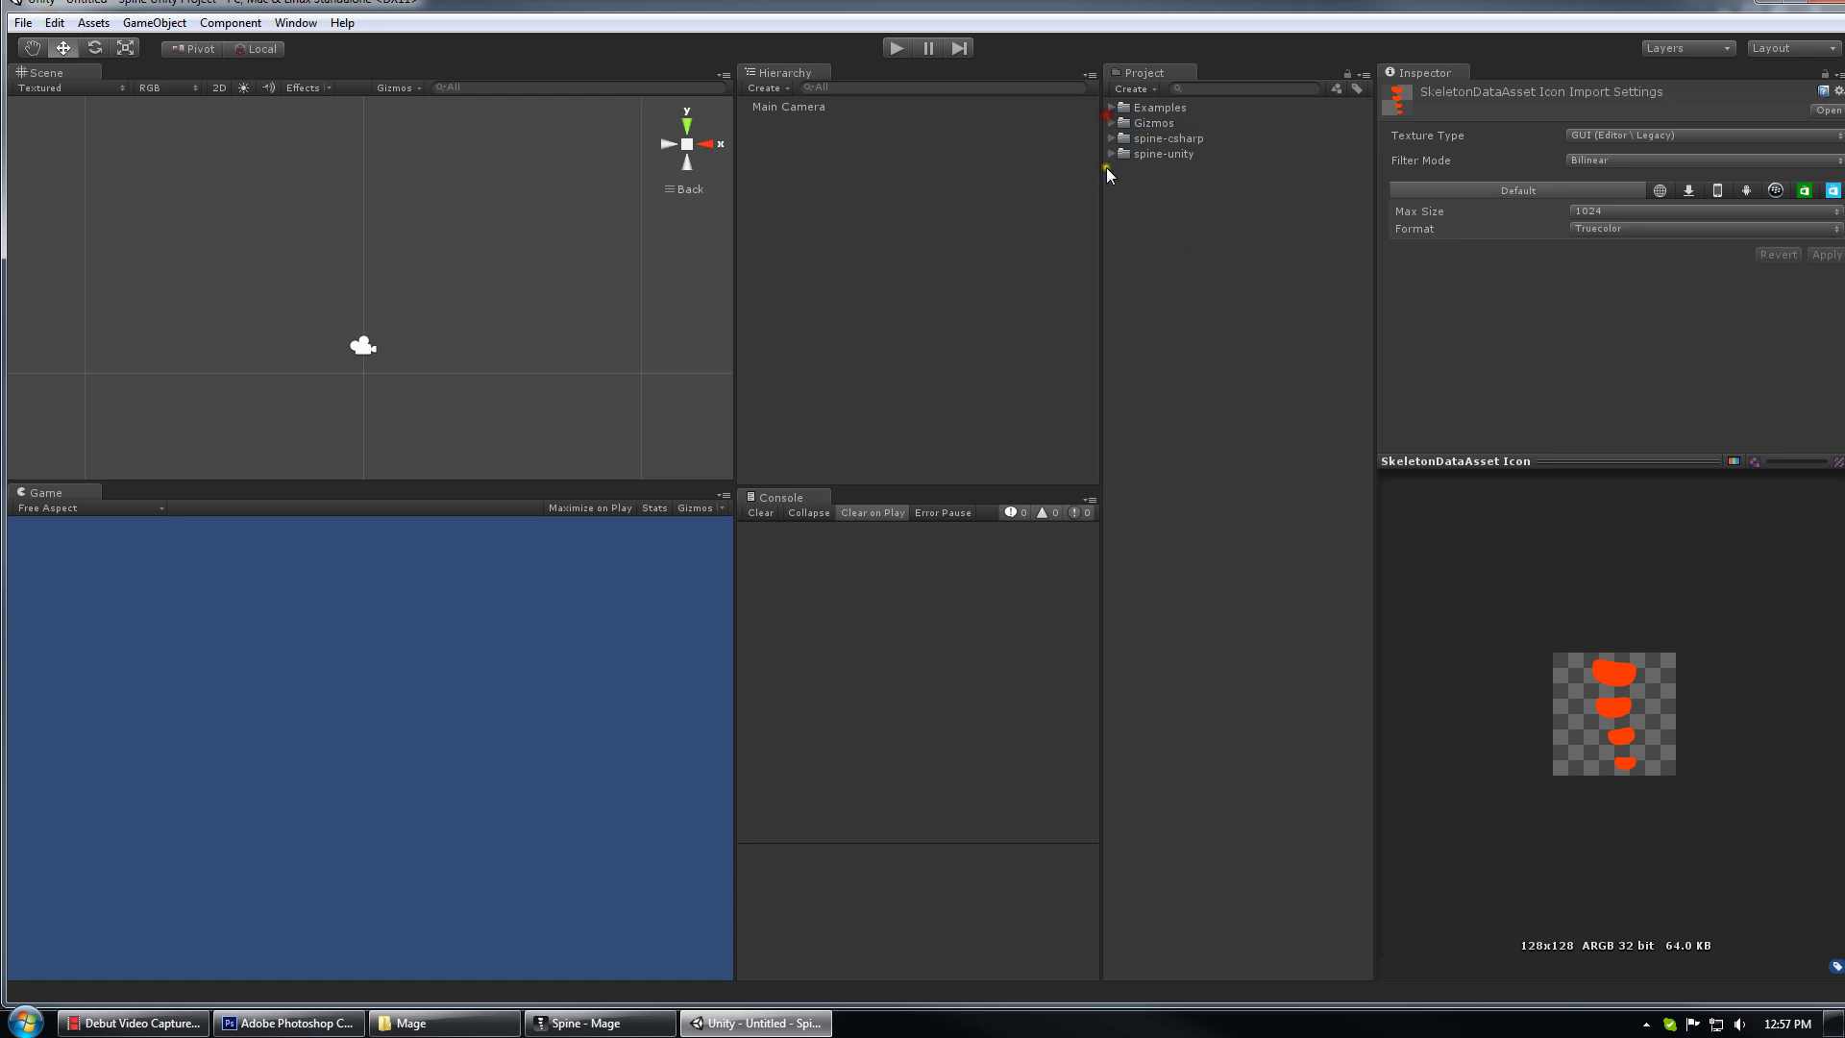
left_click(1134, 198)
right_click(1138, 198)
mouse_move(1253, 210)
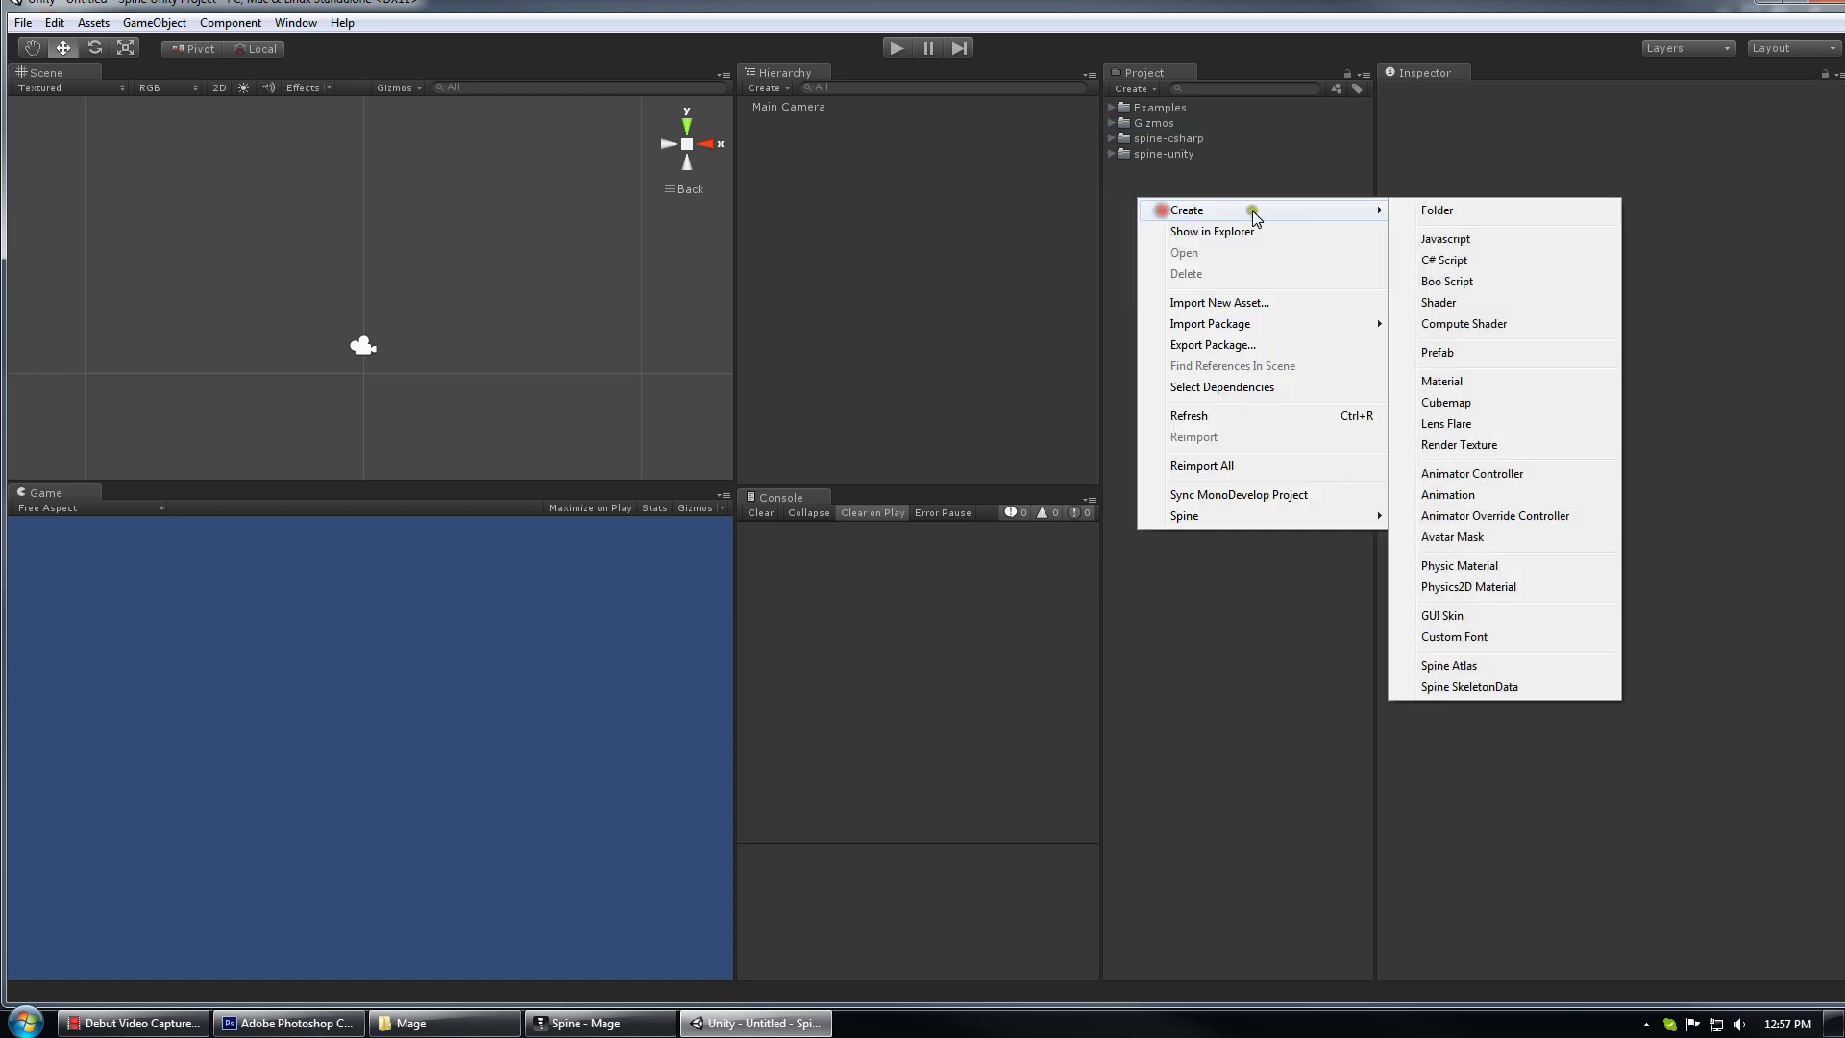
left_click(1537, 211)
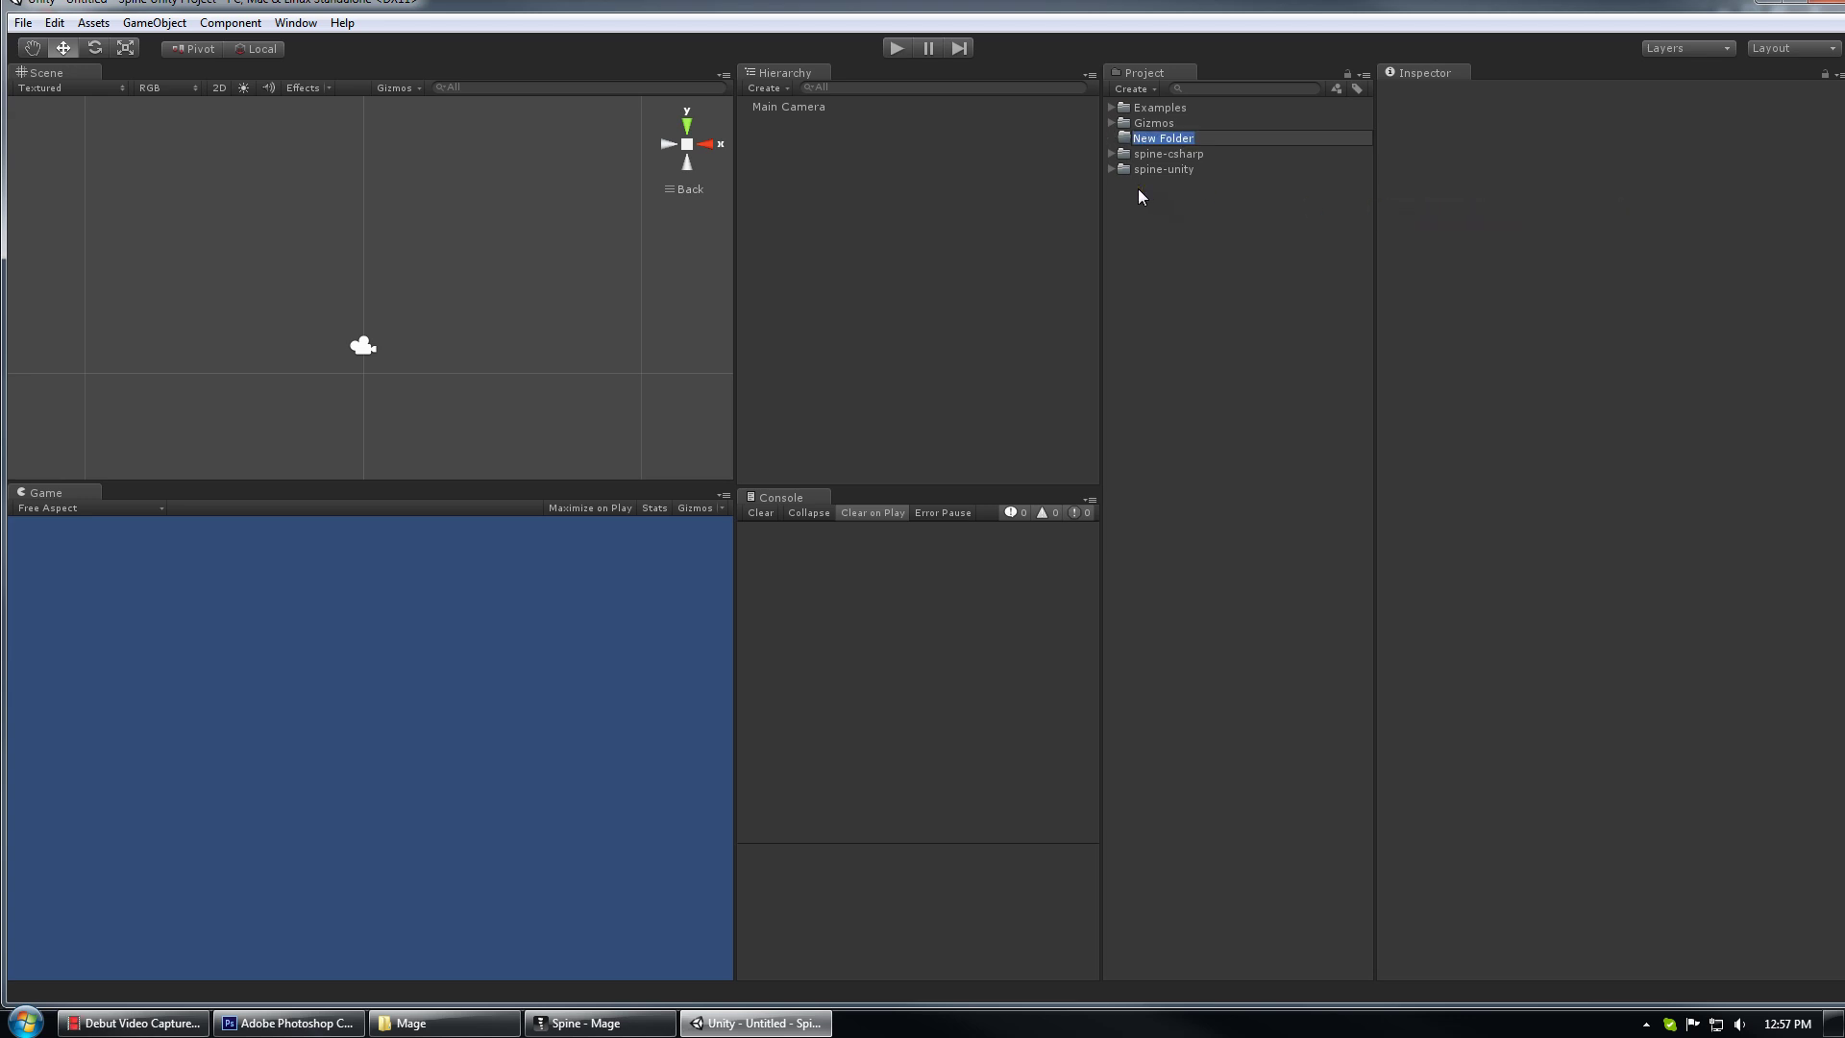
type("Sprites")
key("Return")
Add a Mage subfolder inside the Sprites folder
right_click(1165, 167)
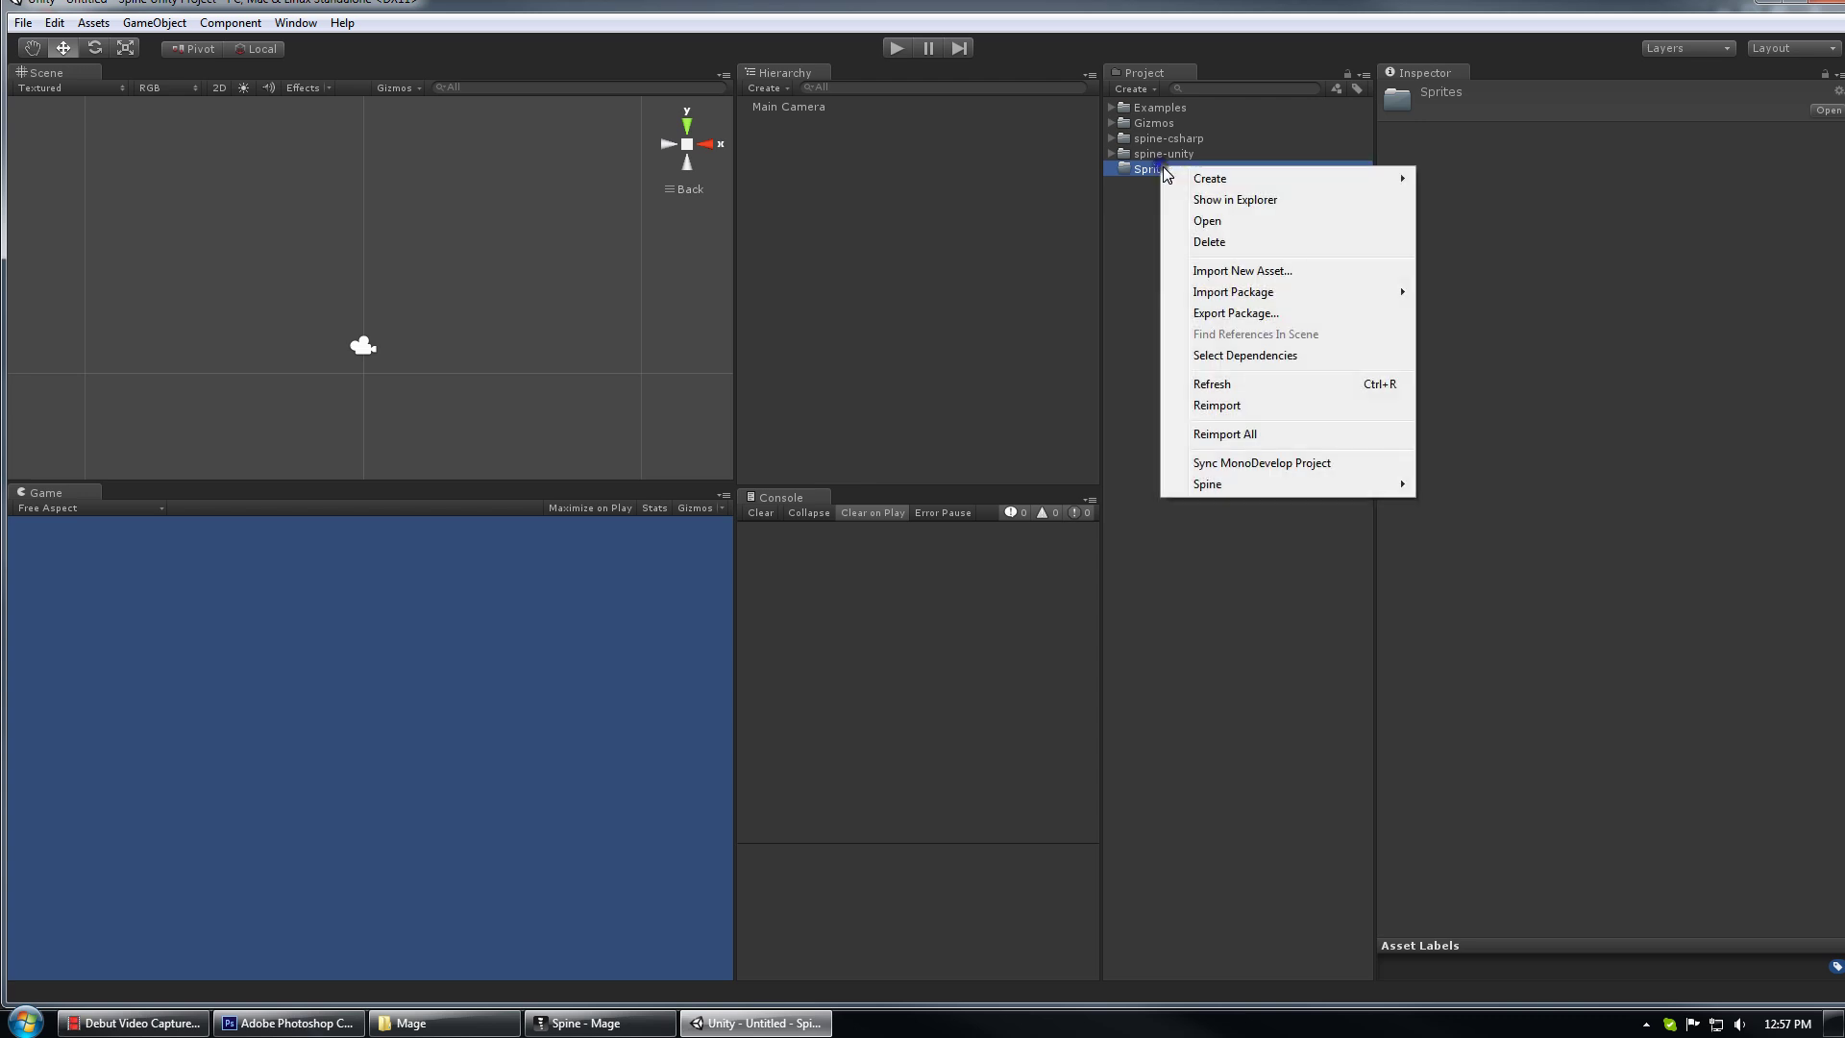
mouse_move(1197, 176)
left_click(1519, 183)
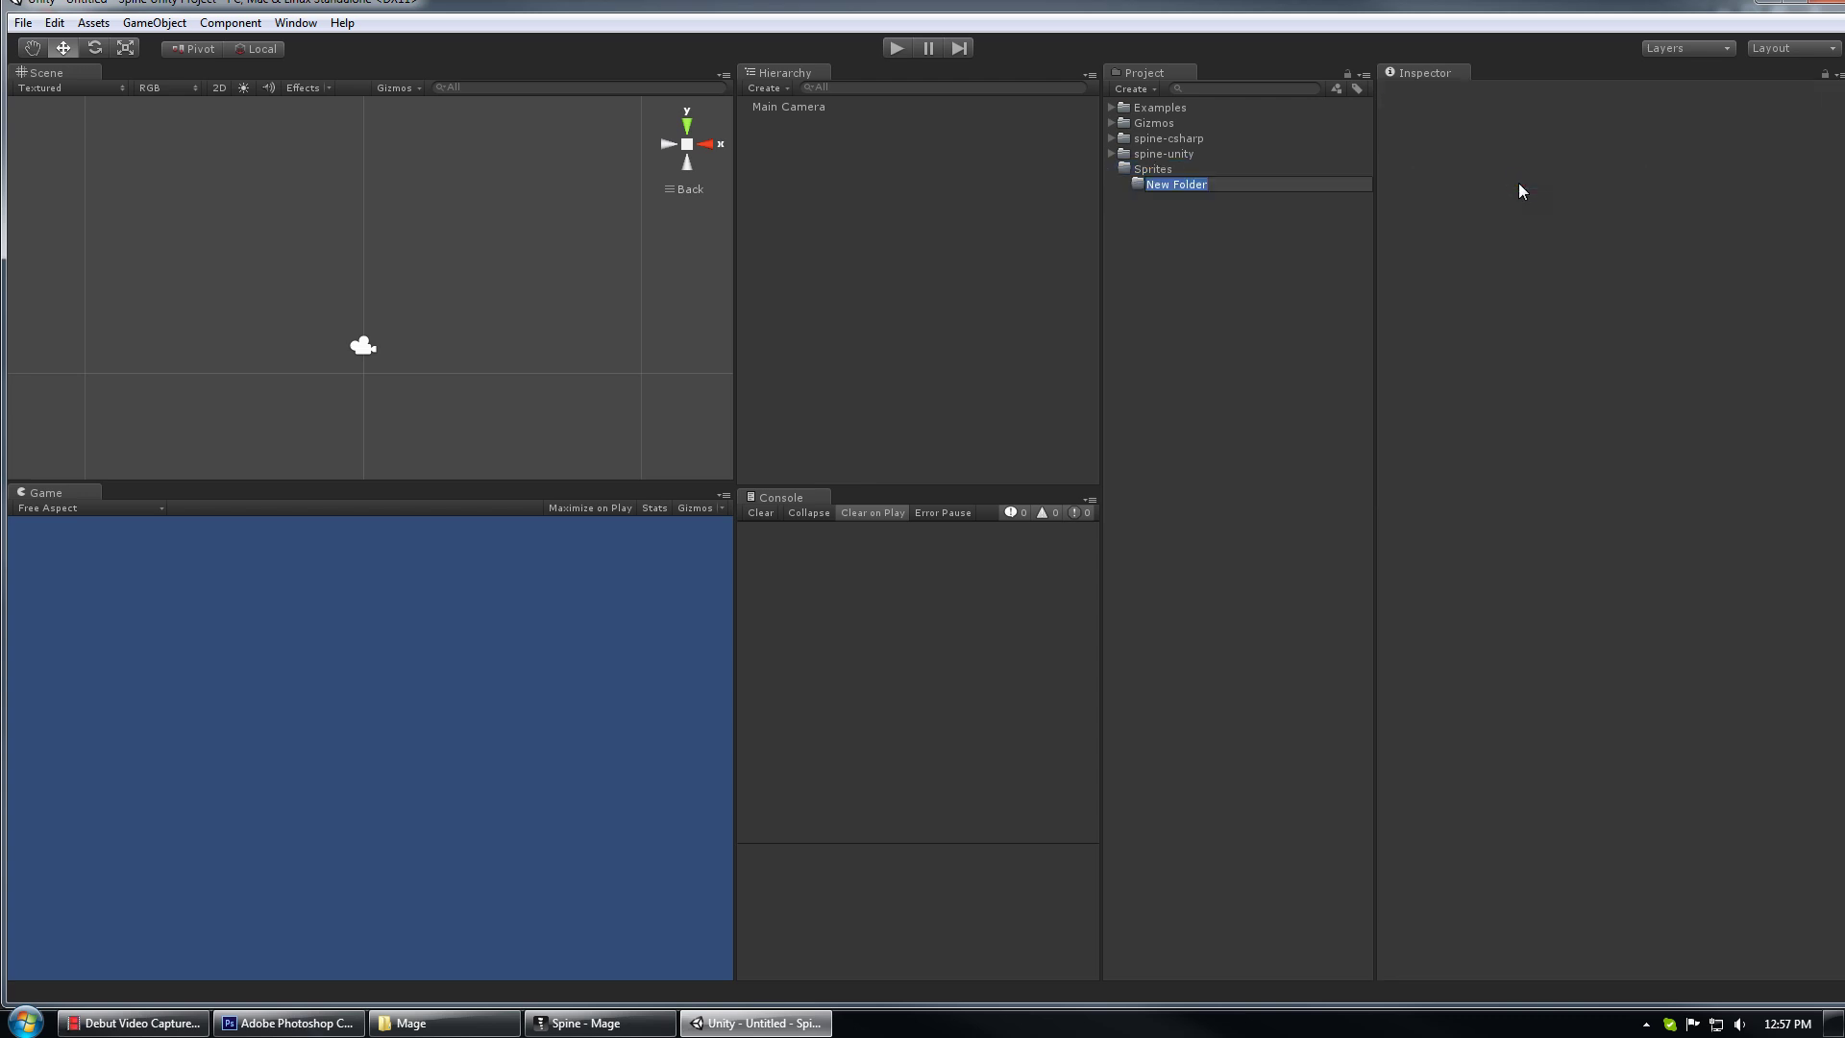
type("Mage")
key("Return")
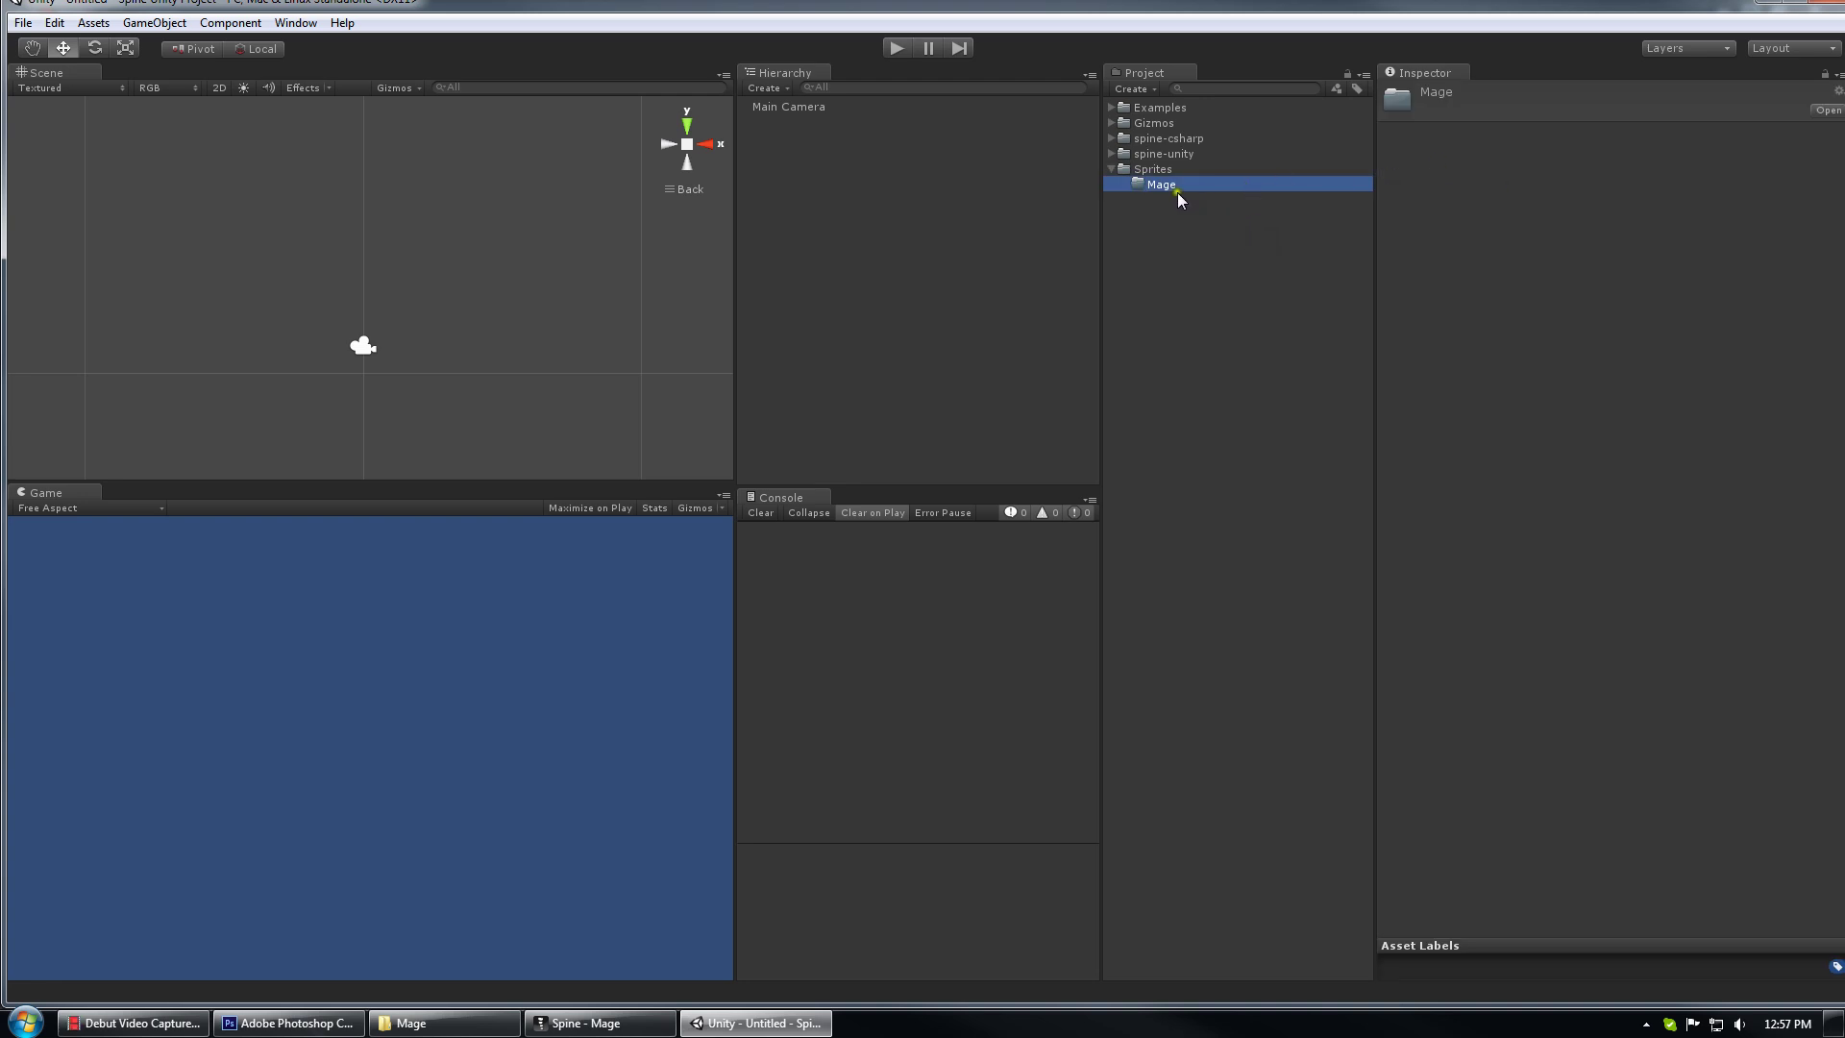
Bring Spine back to the front and reopen Export from the Spine menu
left_click(1309, 272)
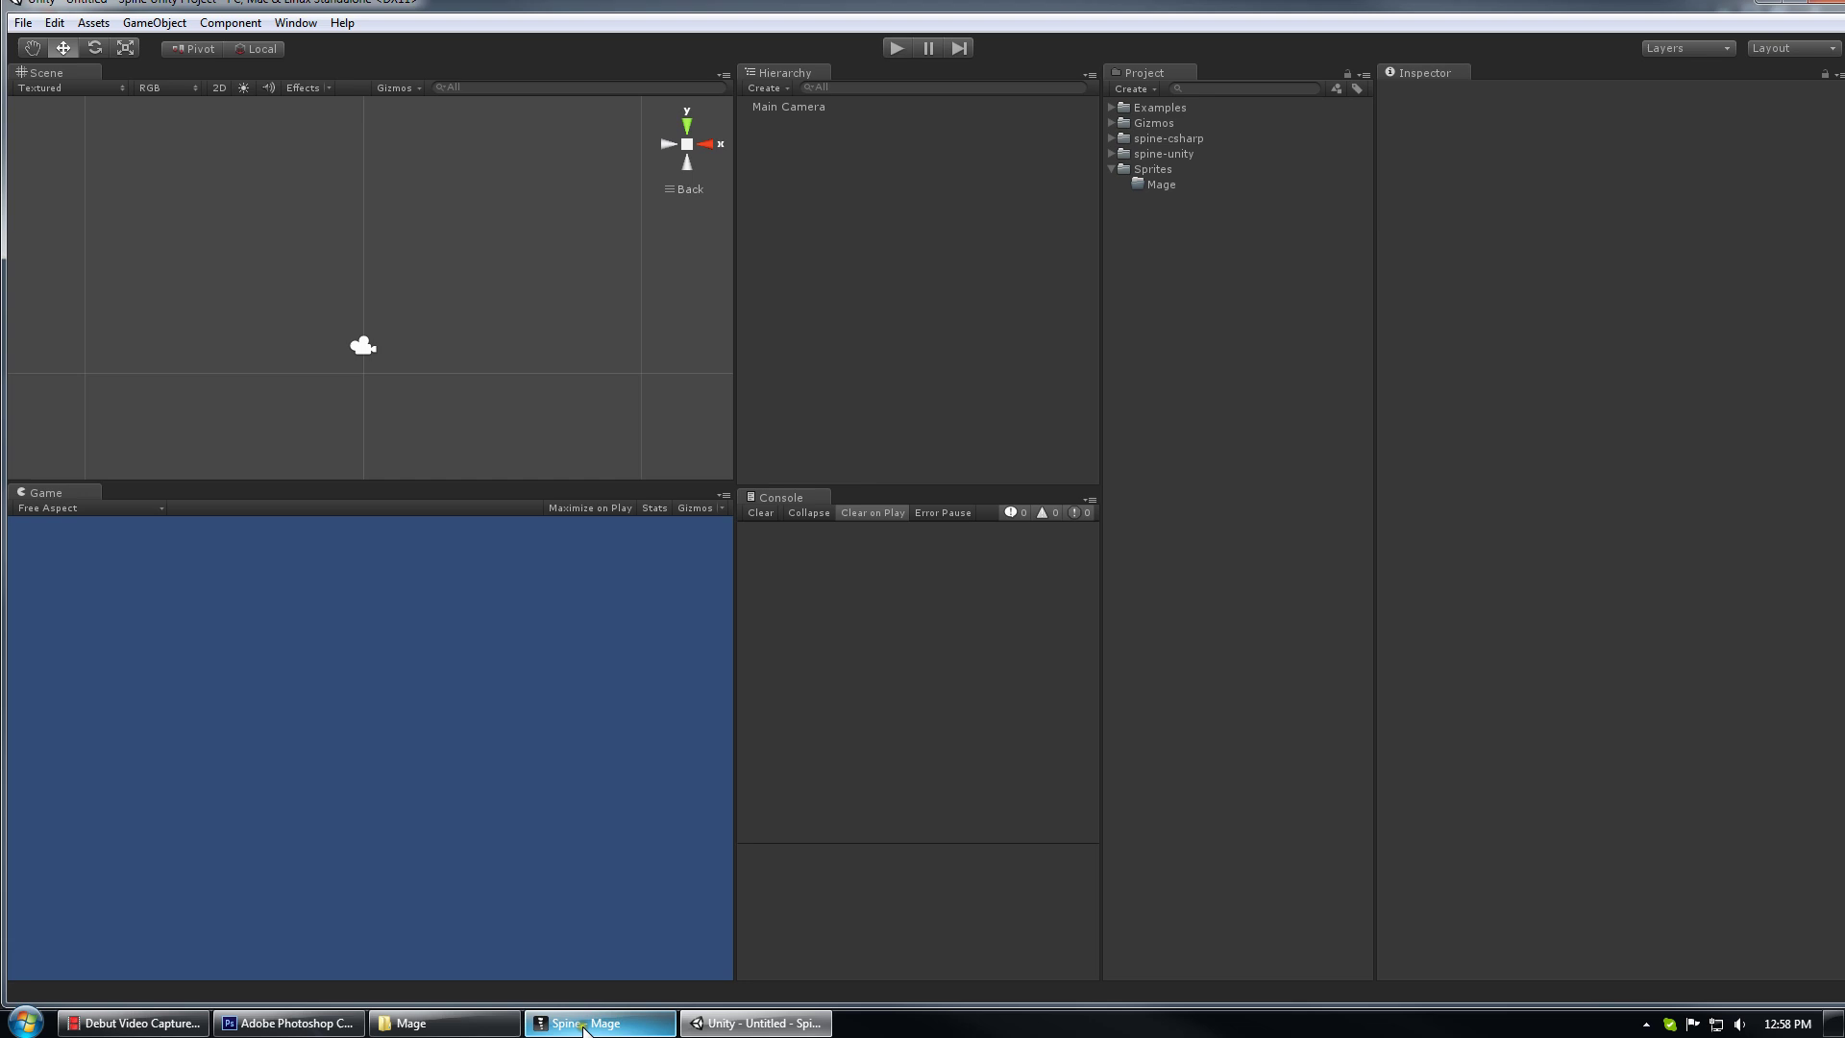
mouse_move(583, 1028)
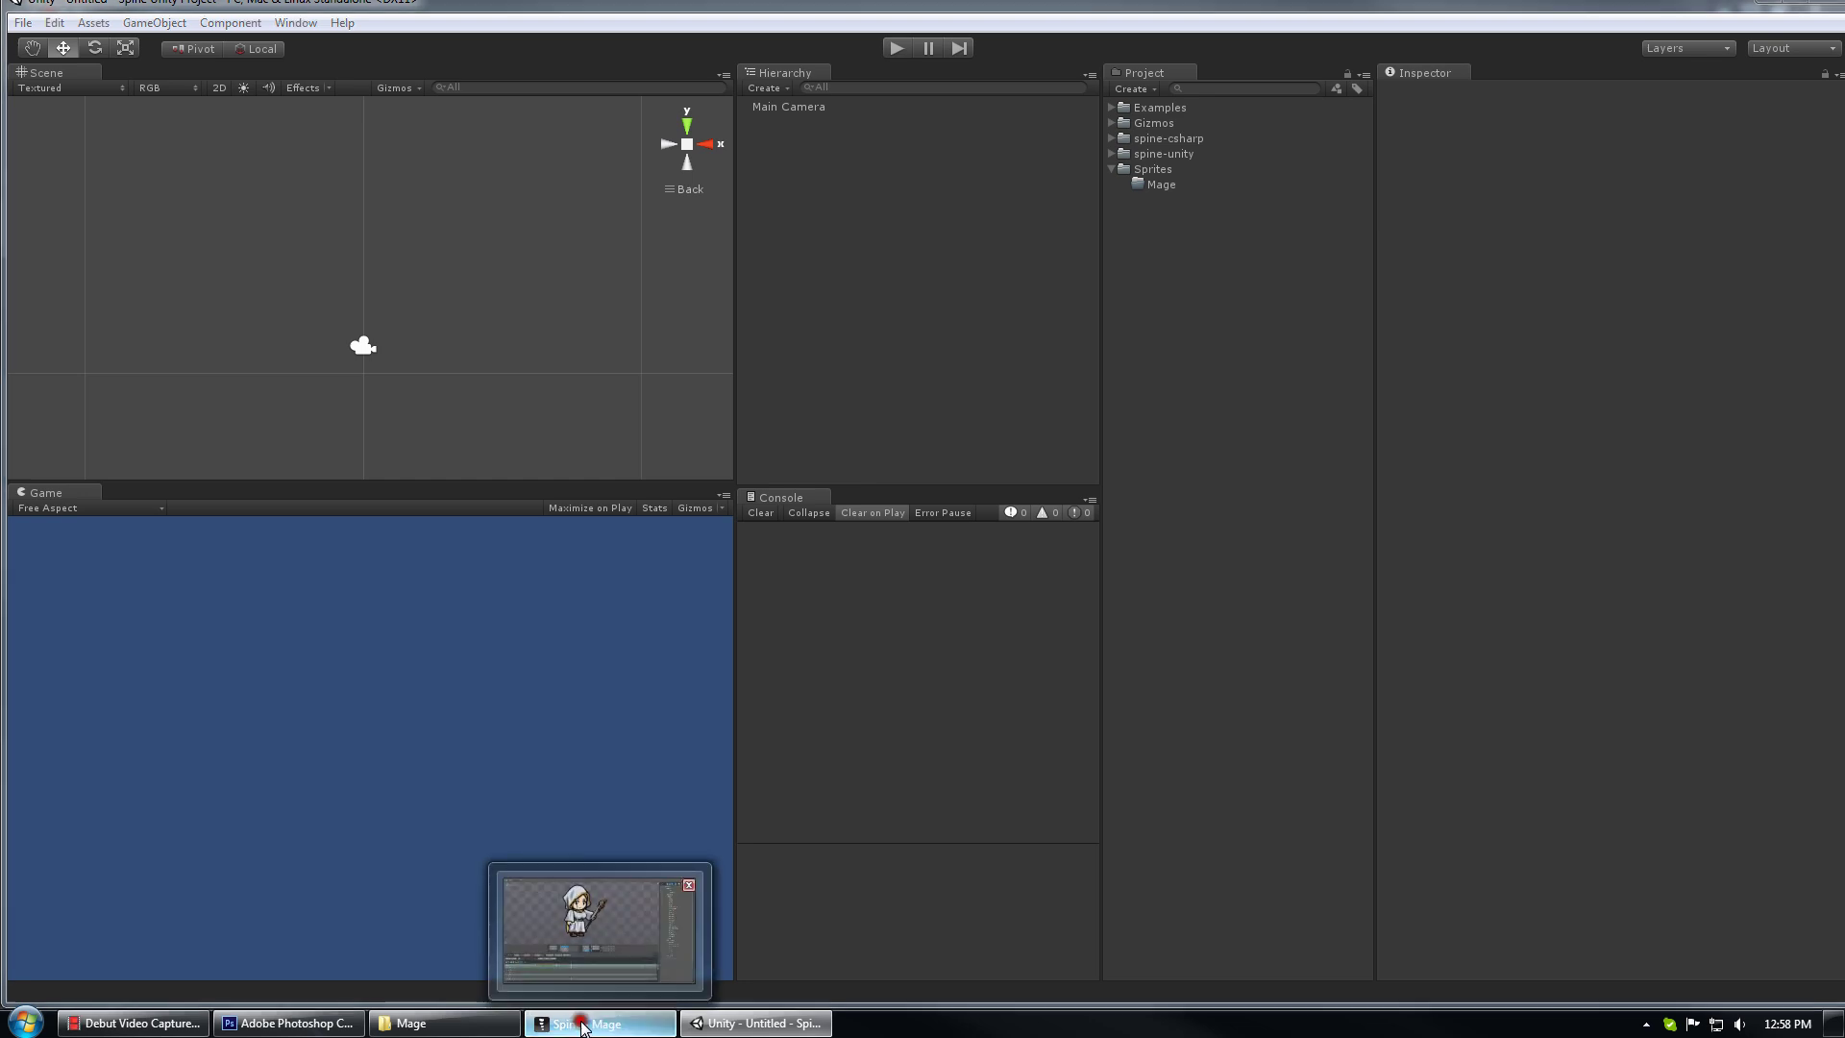
left_click(583, 1027)
left_click(57, 18)
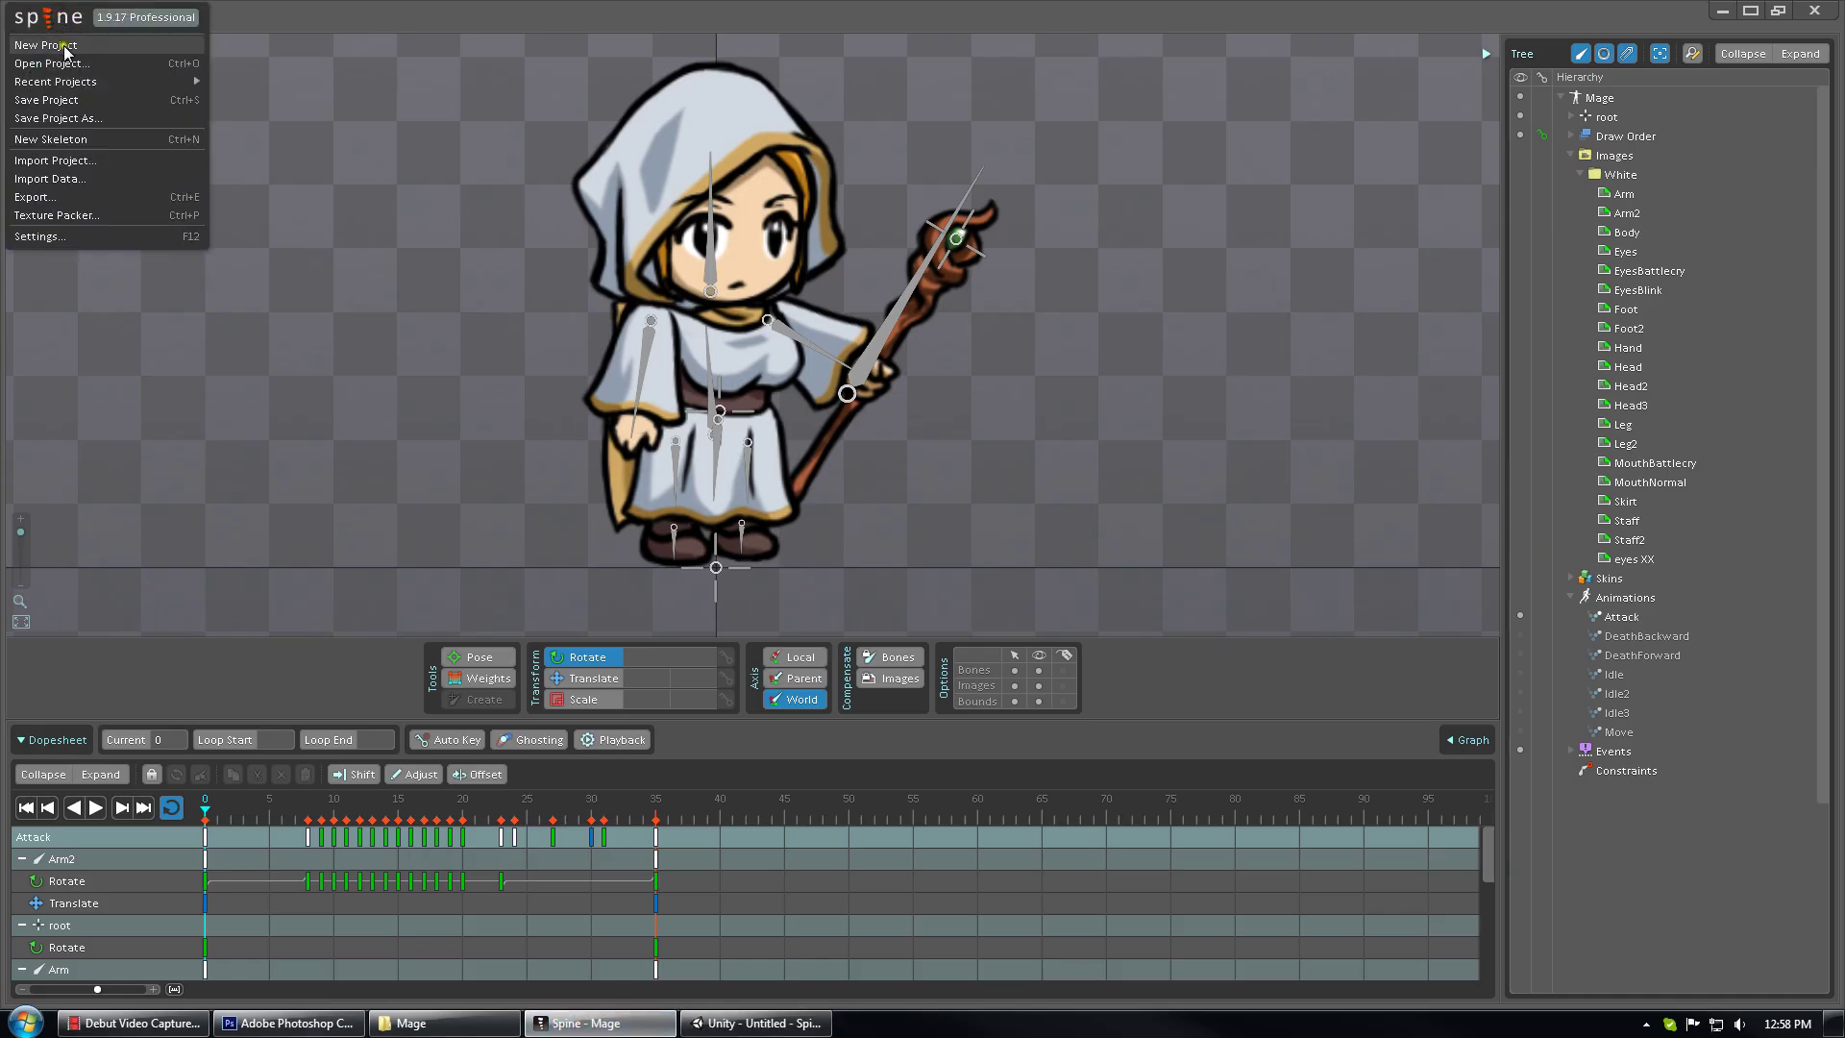
left_click(65, 204)
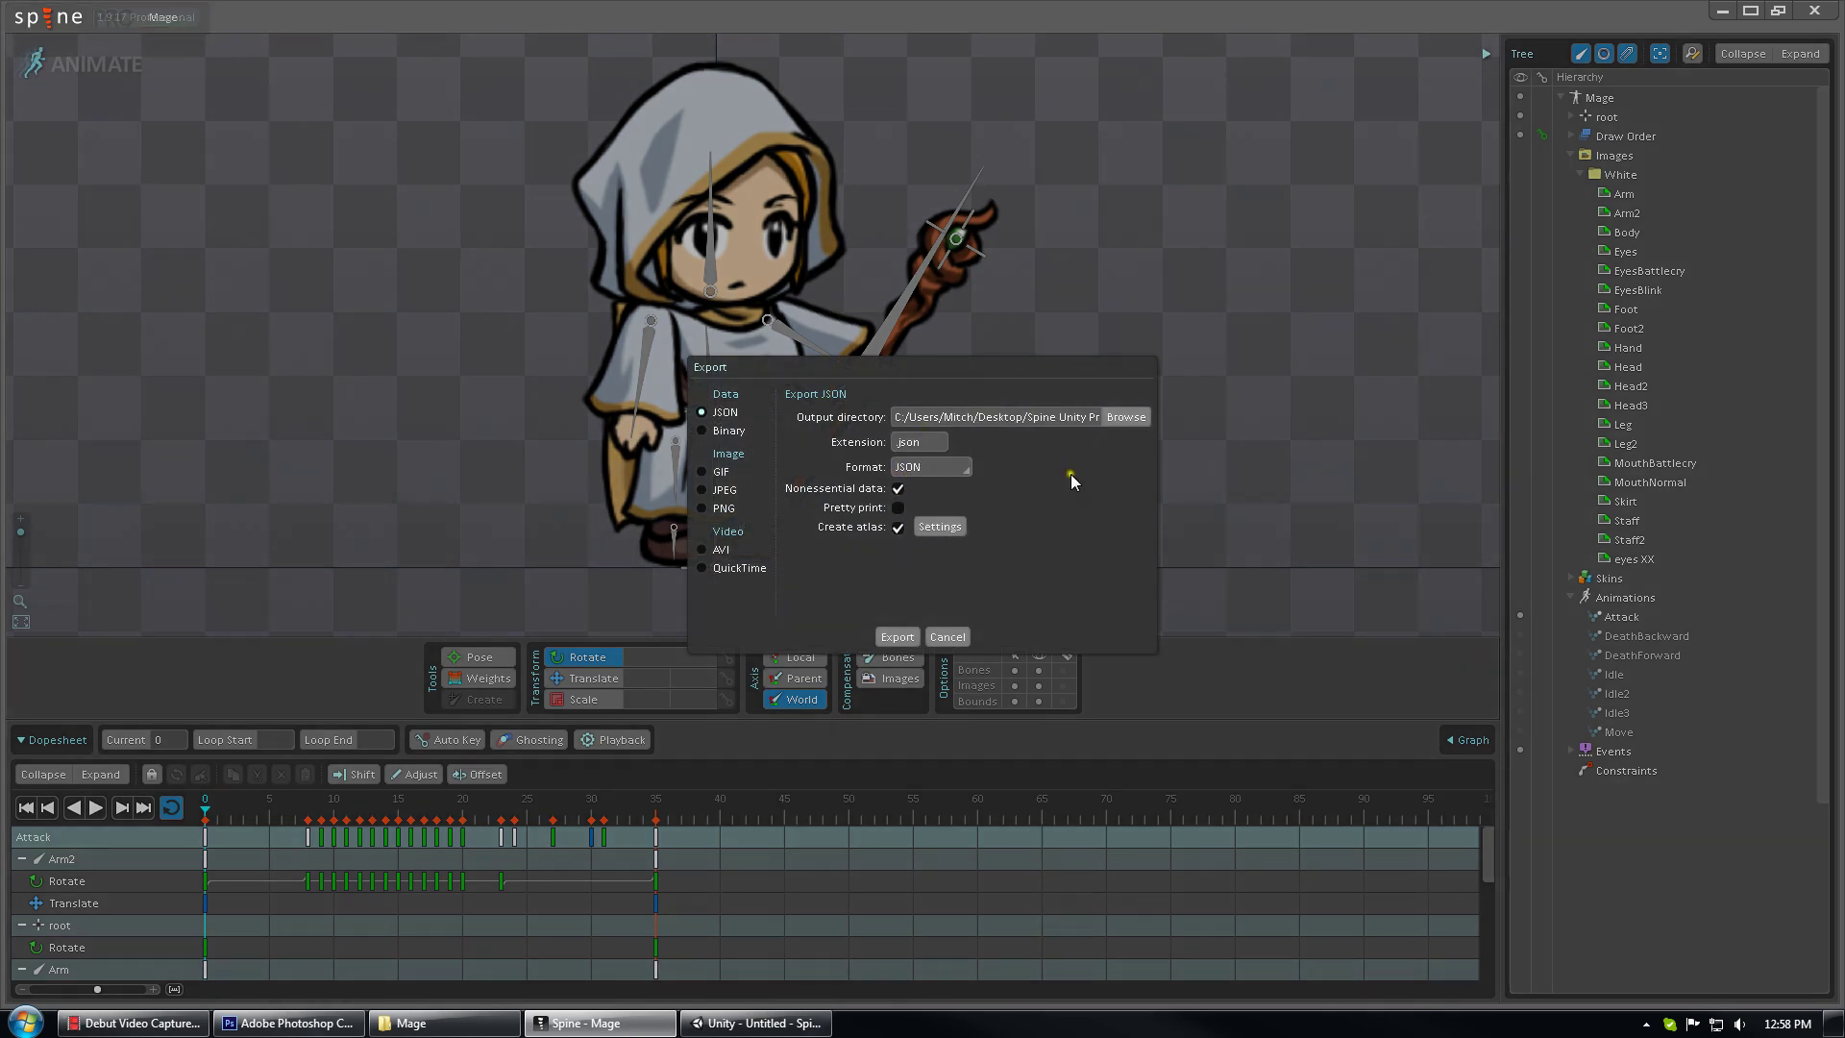
Browse for the output directory via Desktop > Spine Unity Project > Assets > Sprites
left_click(1125, 417)
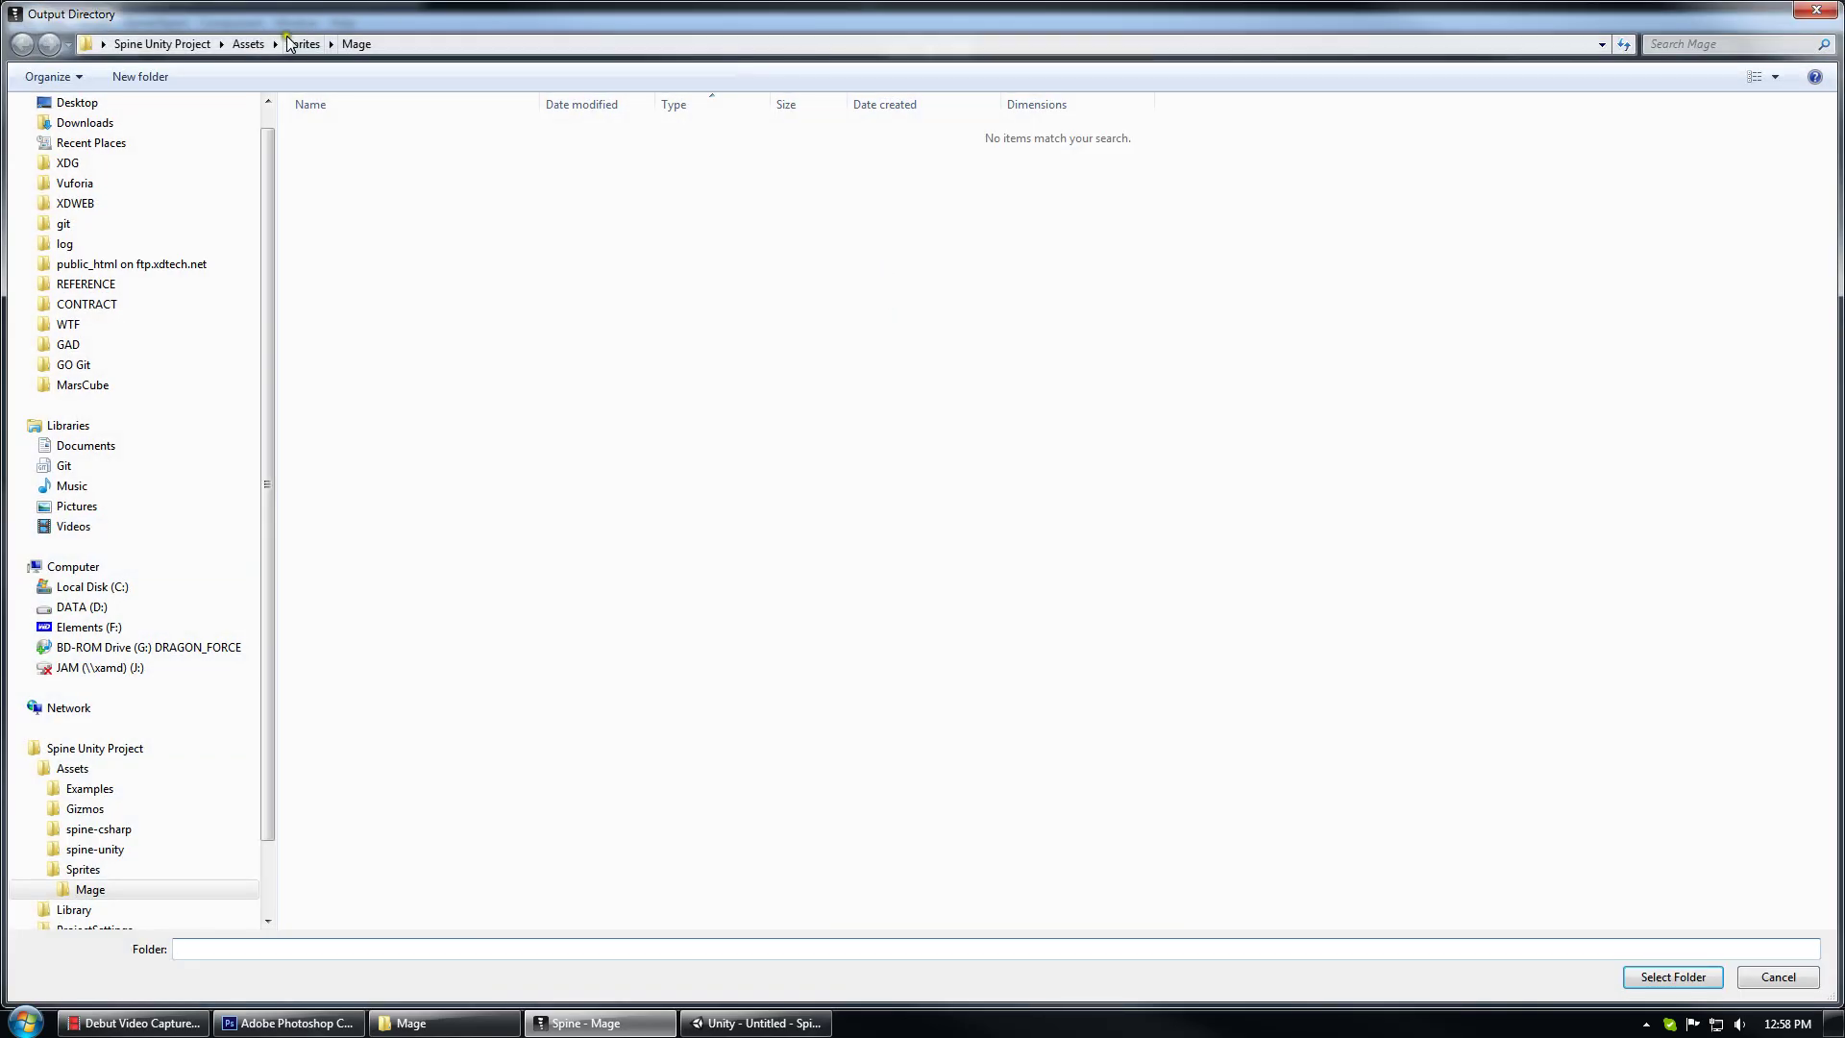
left_click(200, 45)
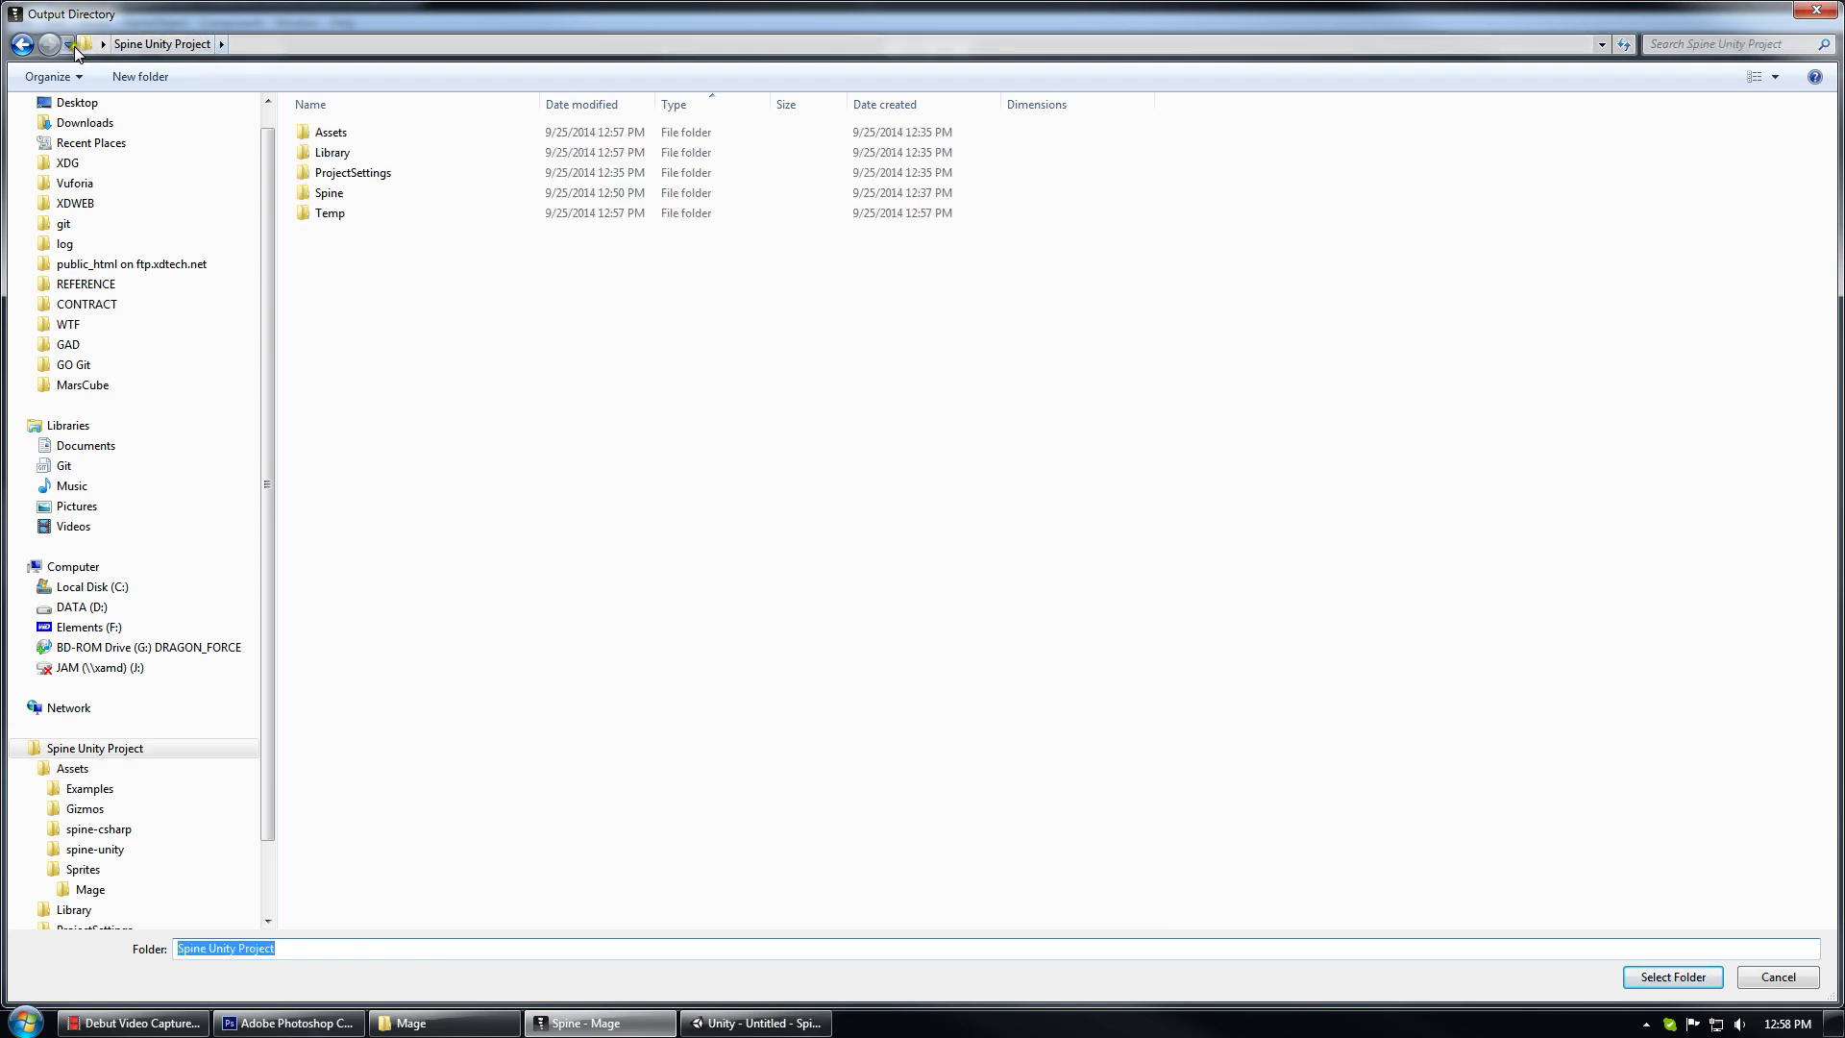
left_click(22, 44)
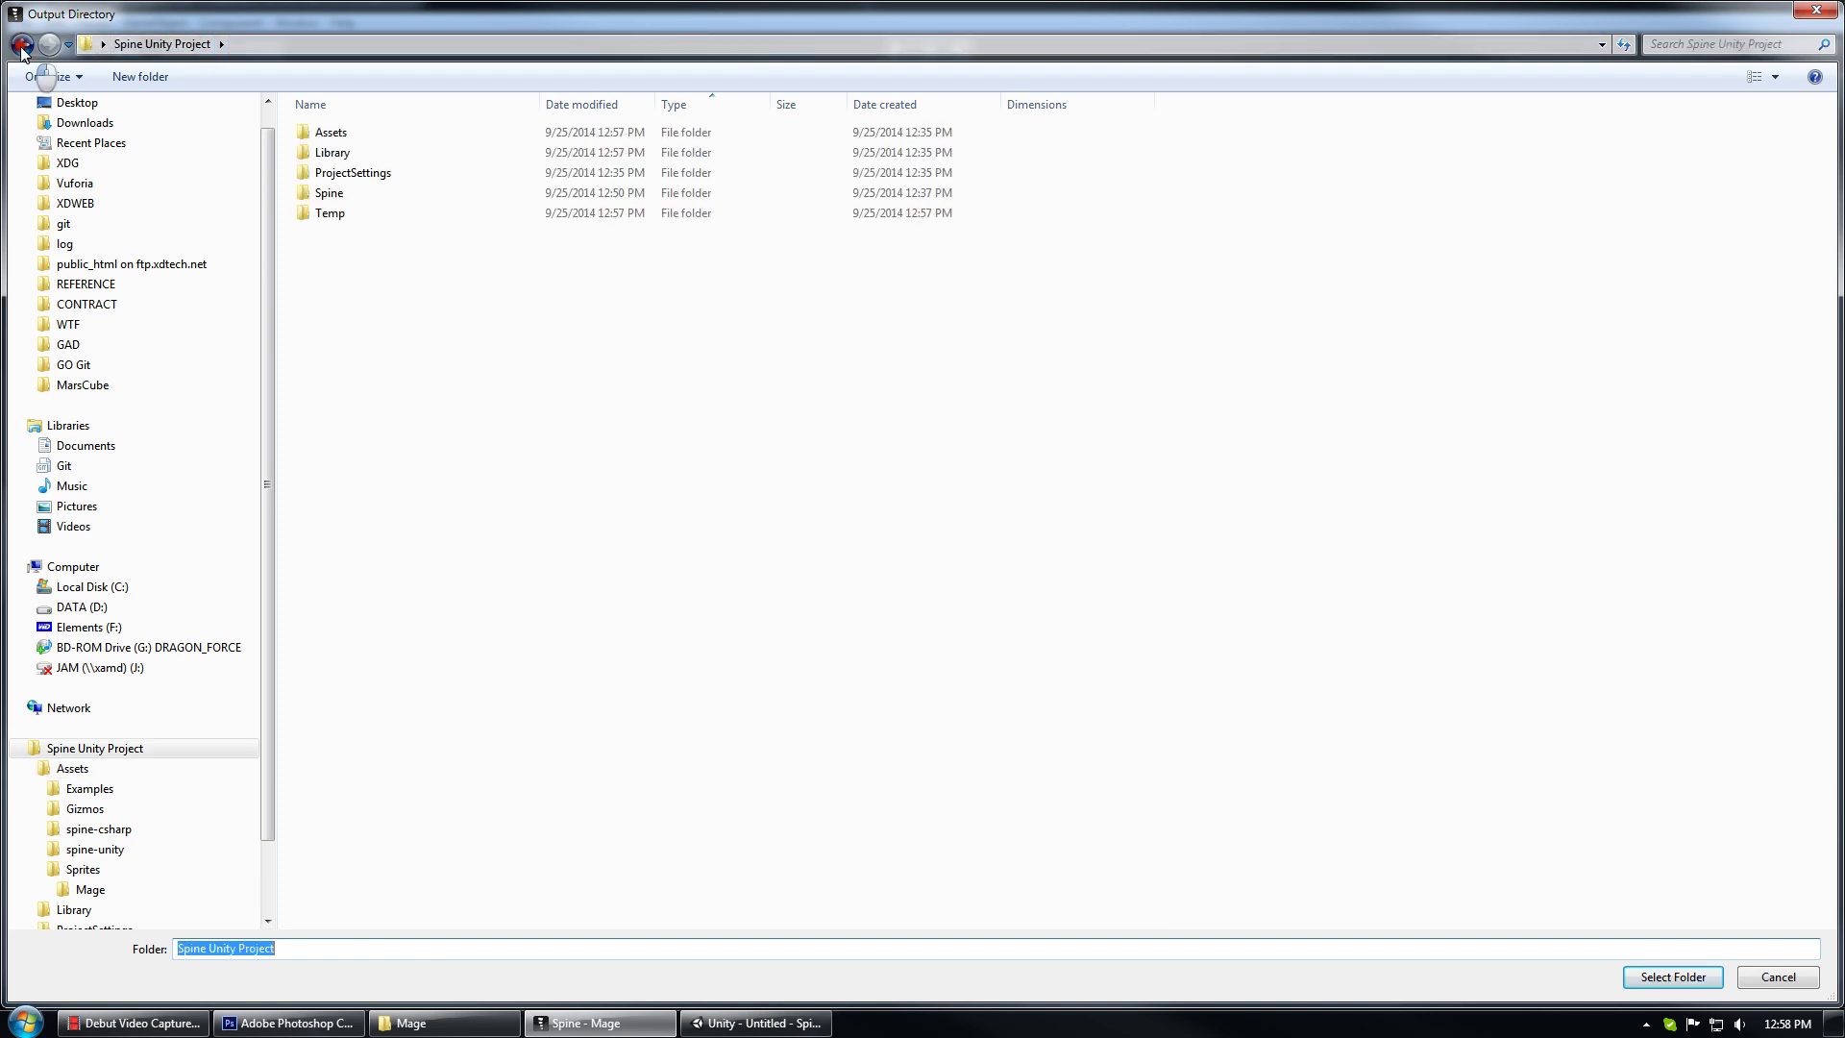
left_click(102, 44)
left_click(102, 44)
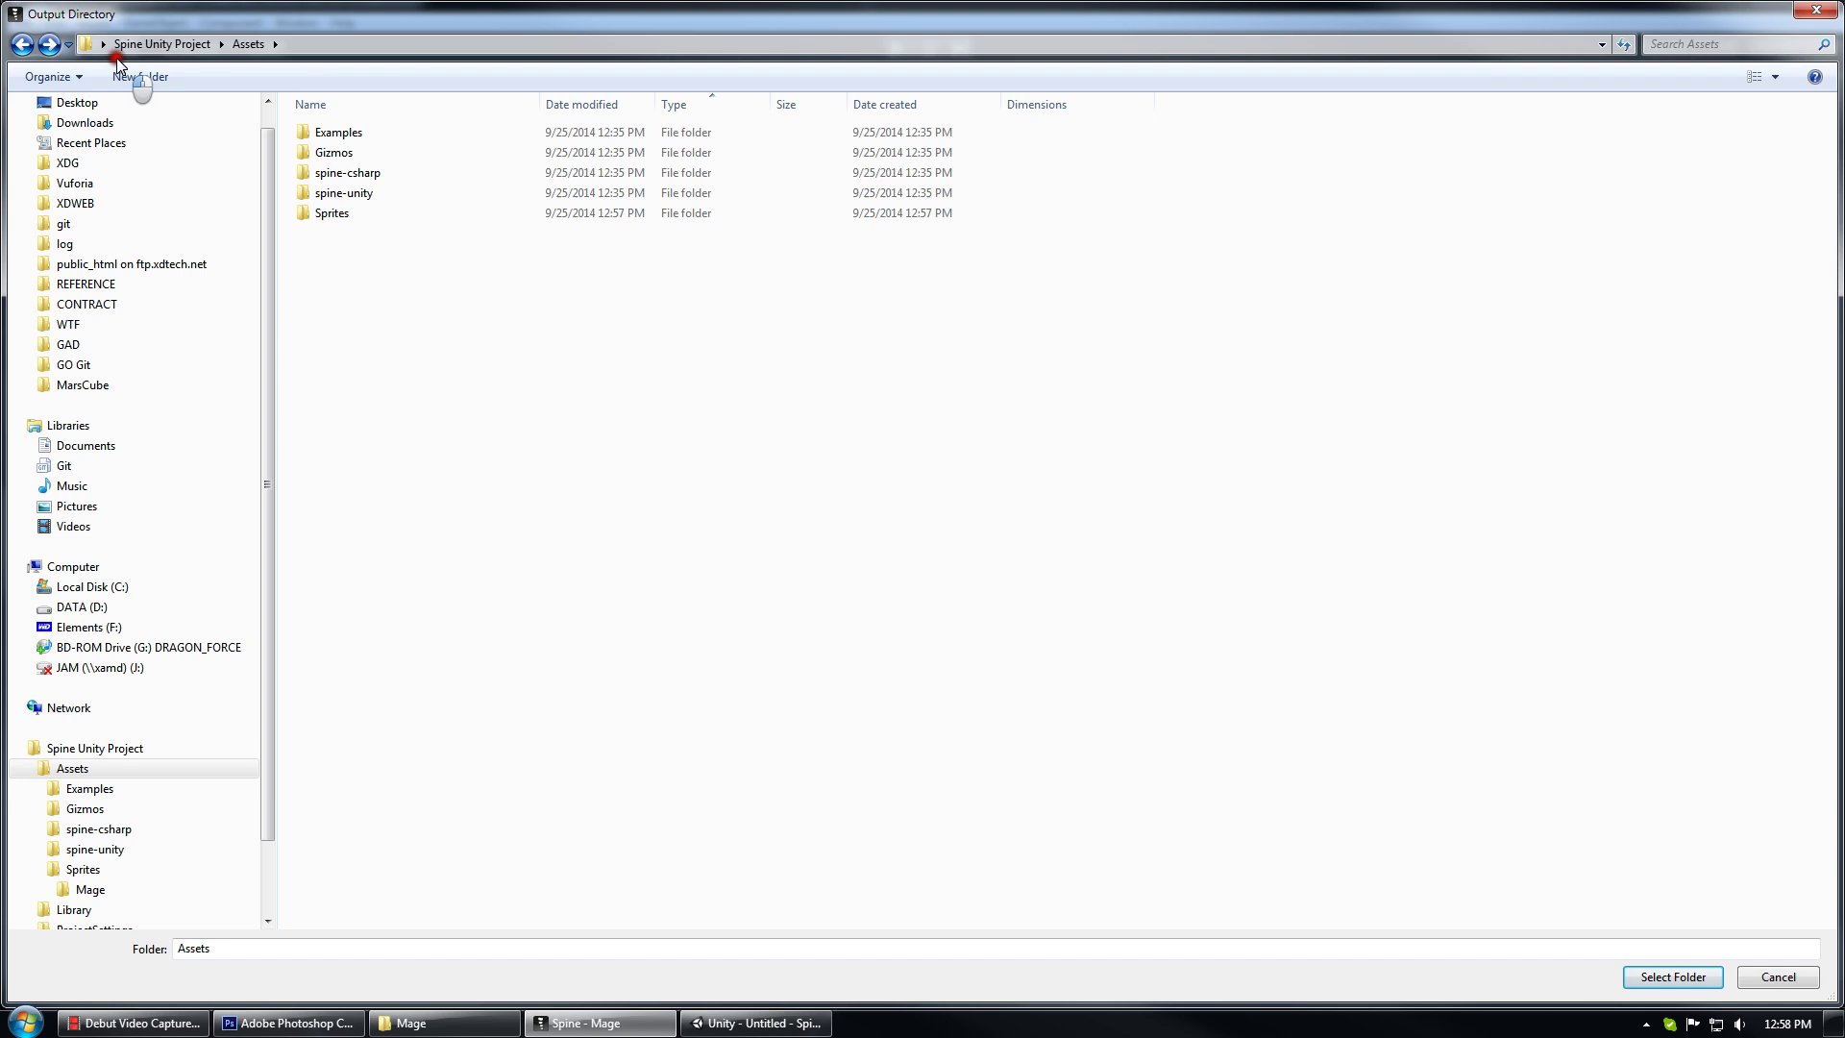
left_click(102, 45)
left_click(128, 61)
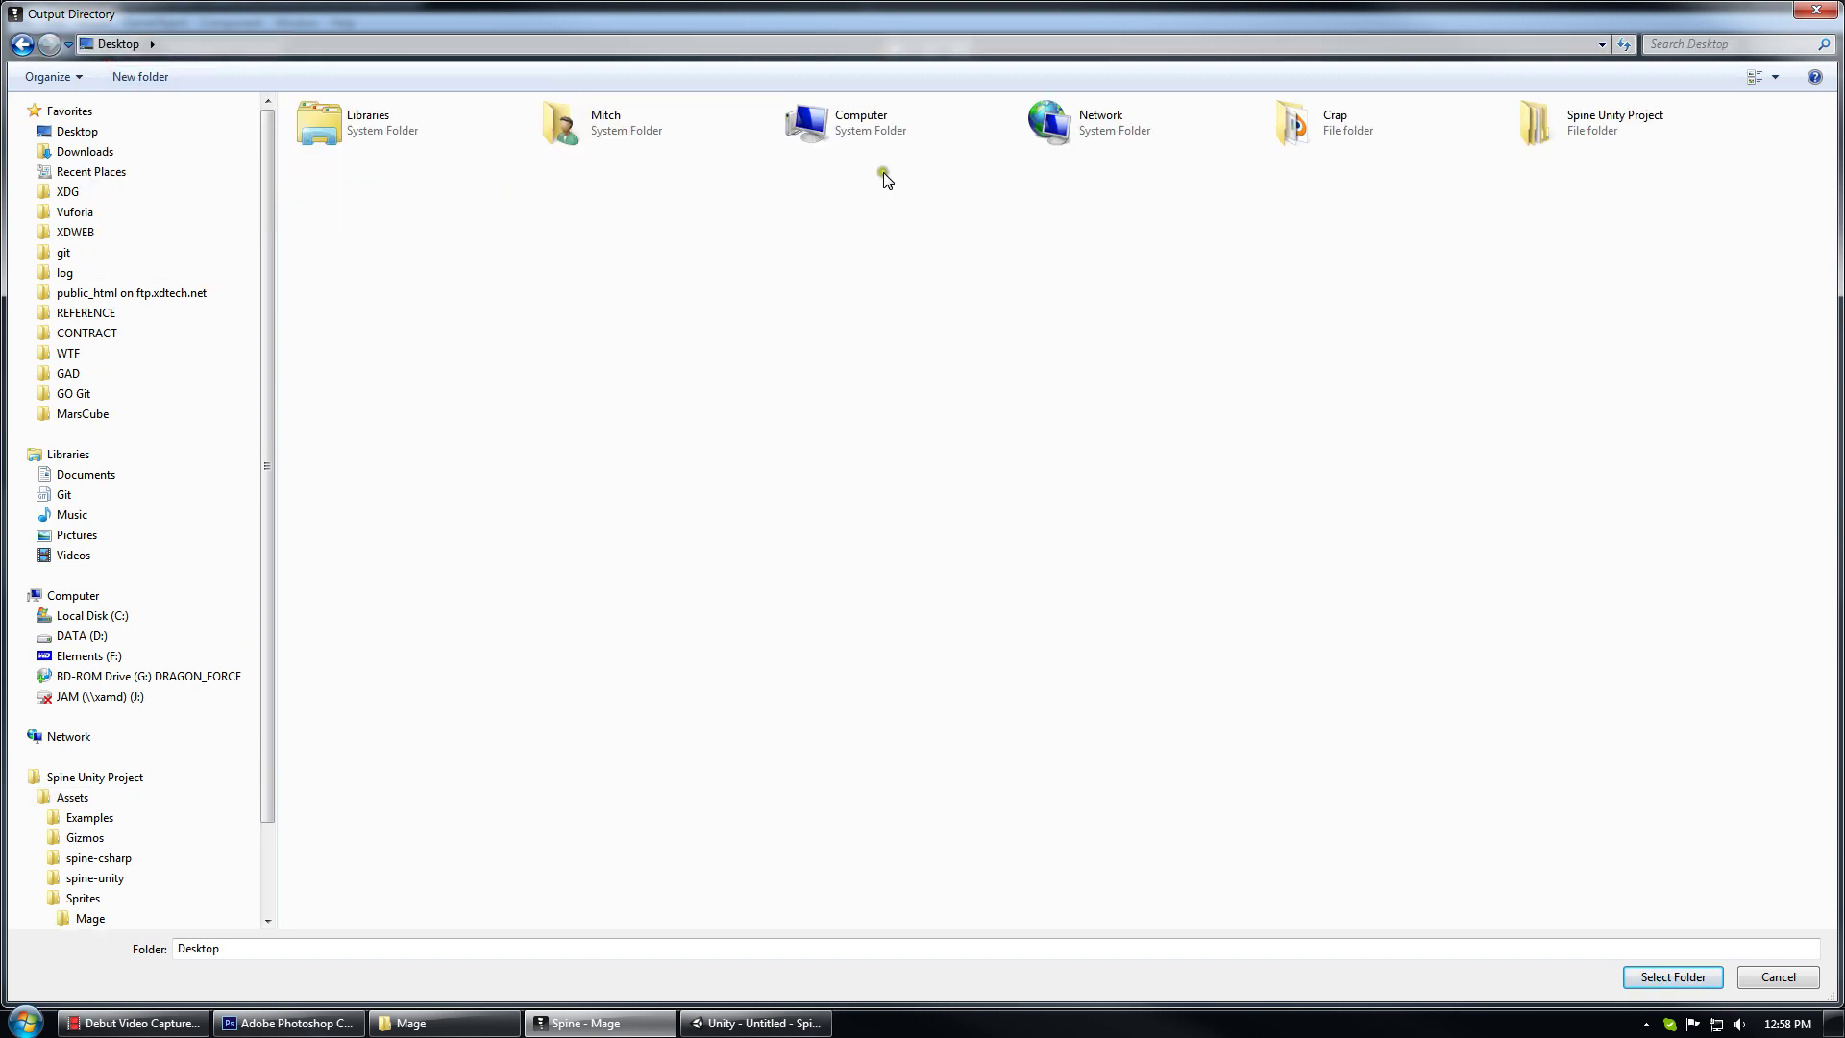
double_click(1593, 117)
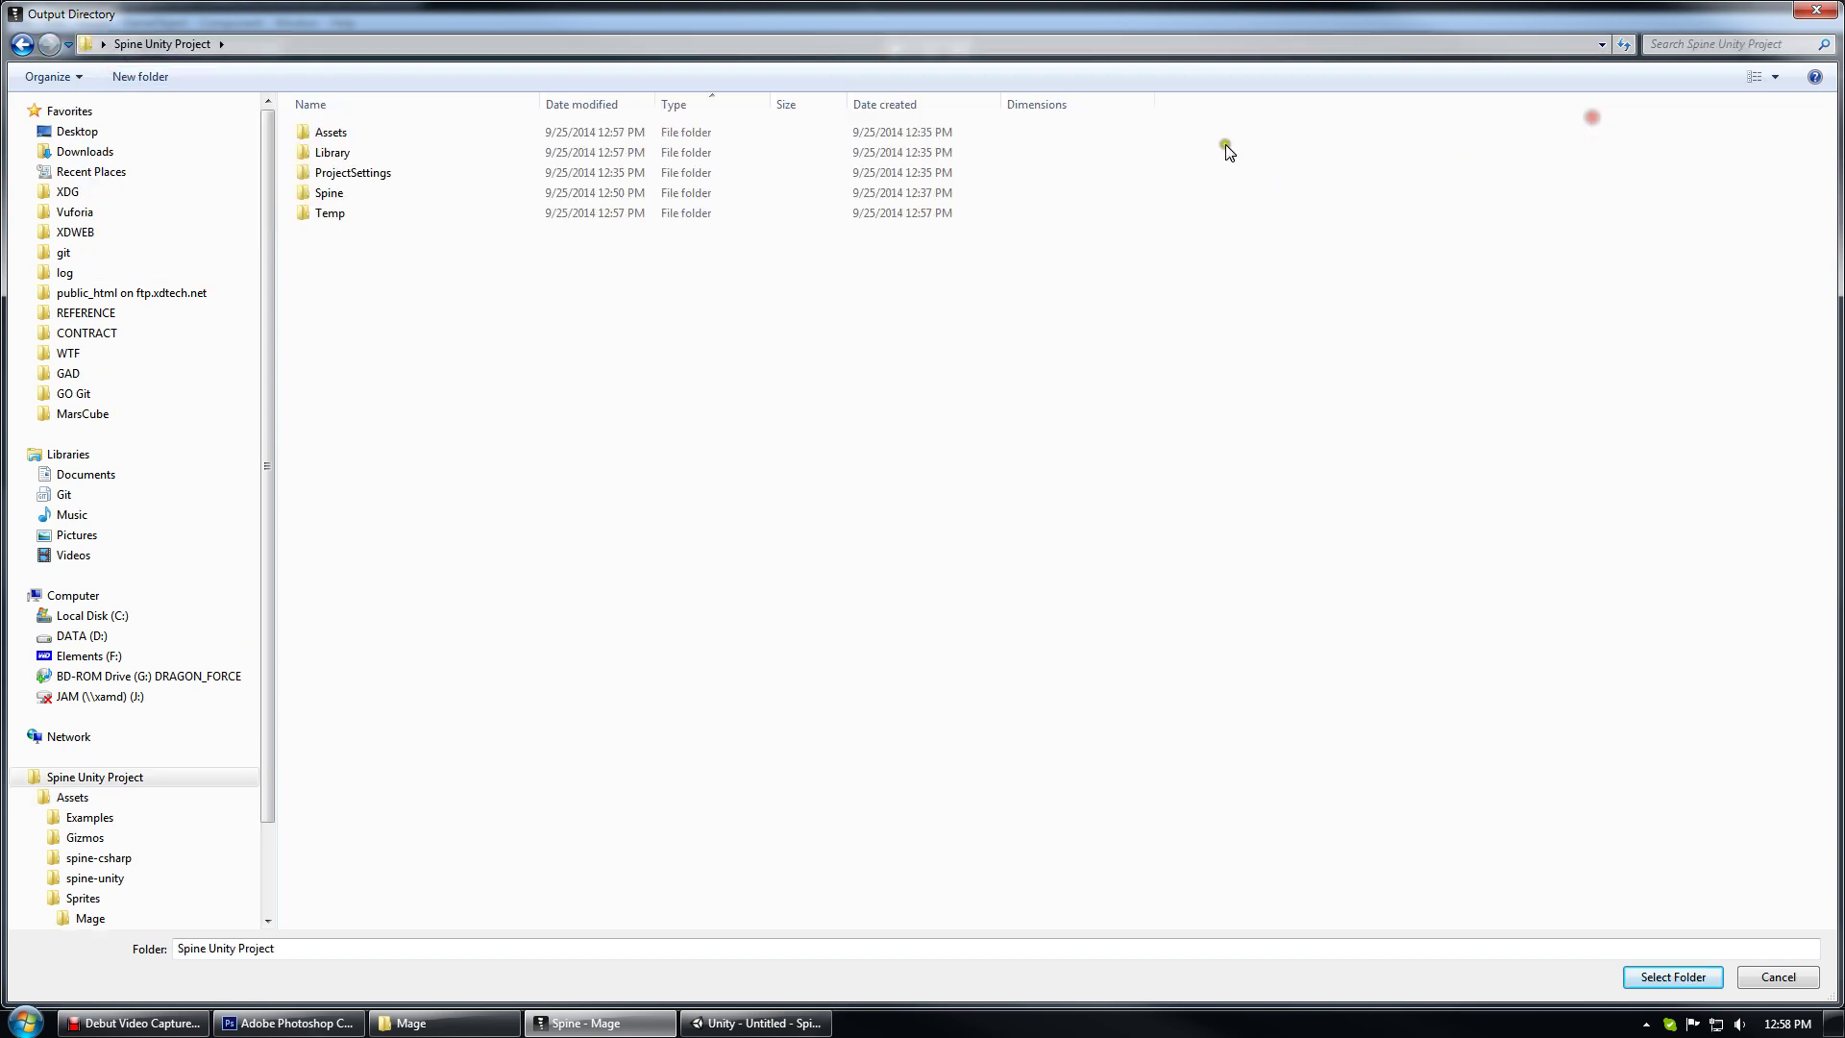
double_click(346, 134)
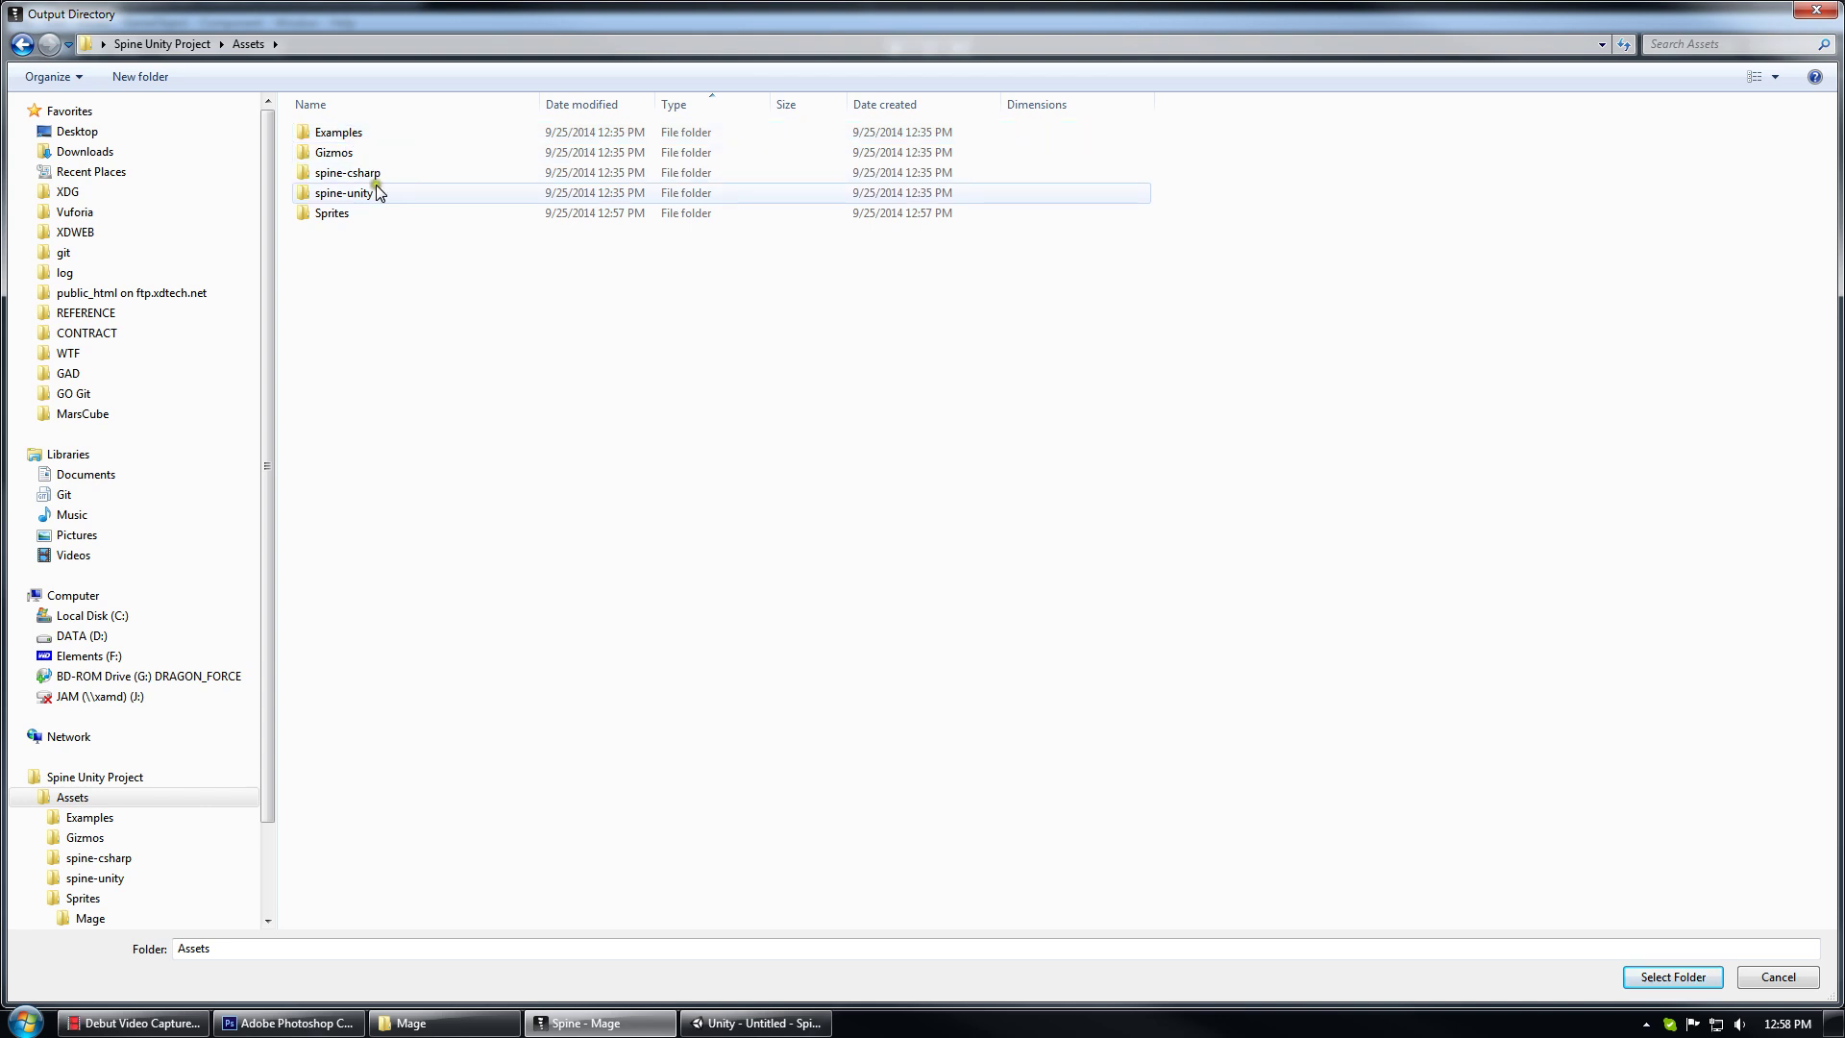
double_click(348, 214)
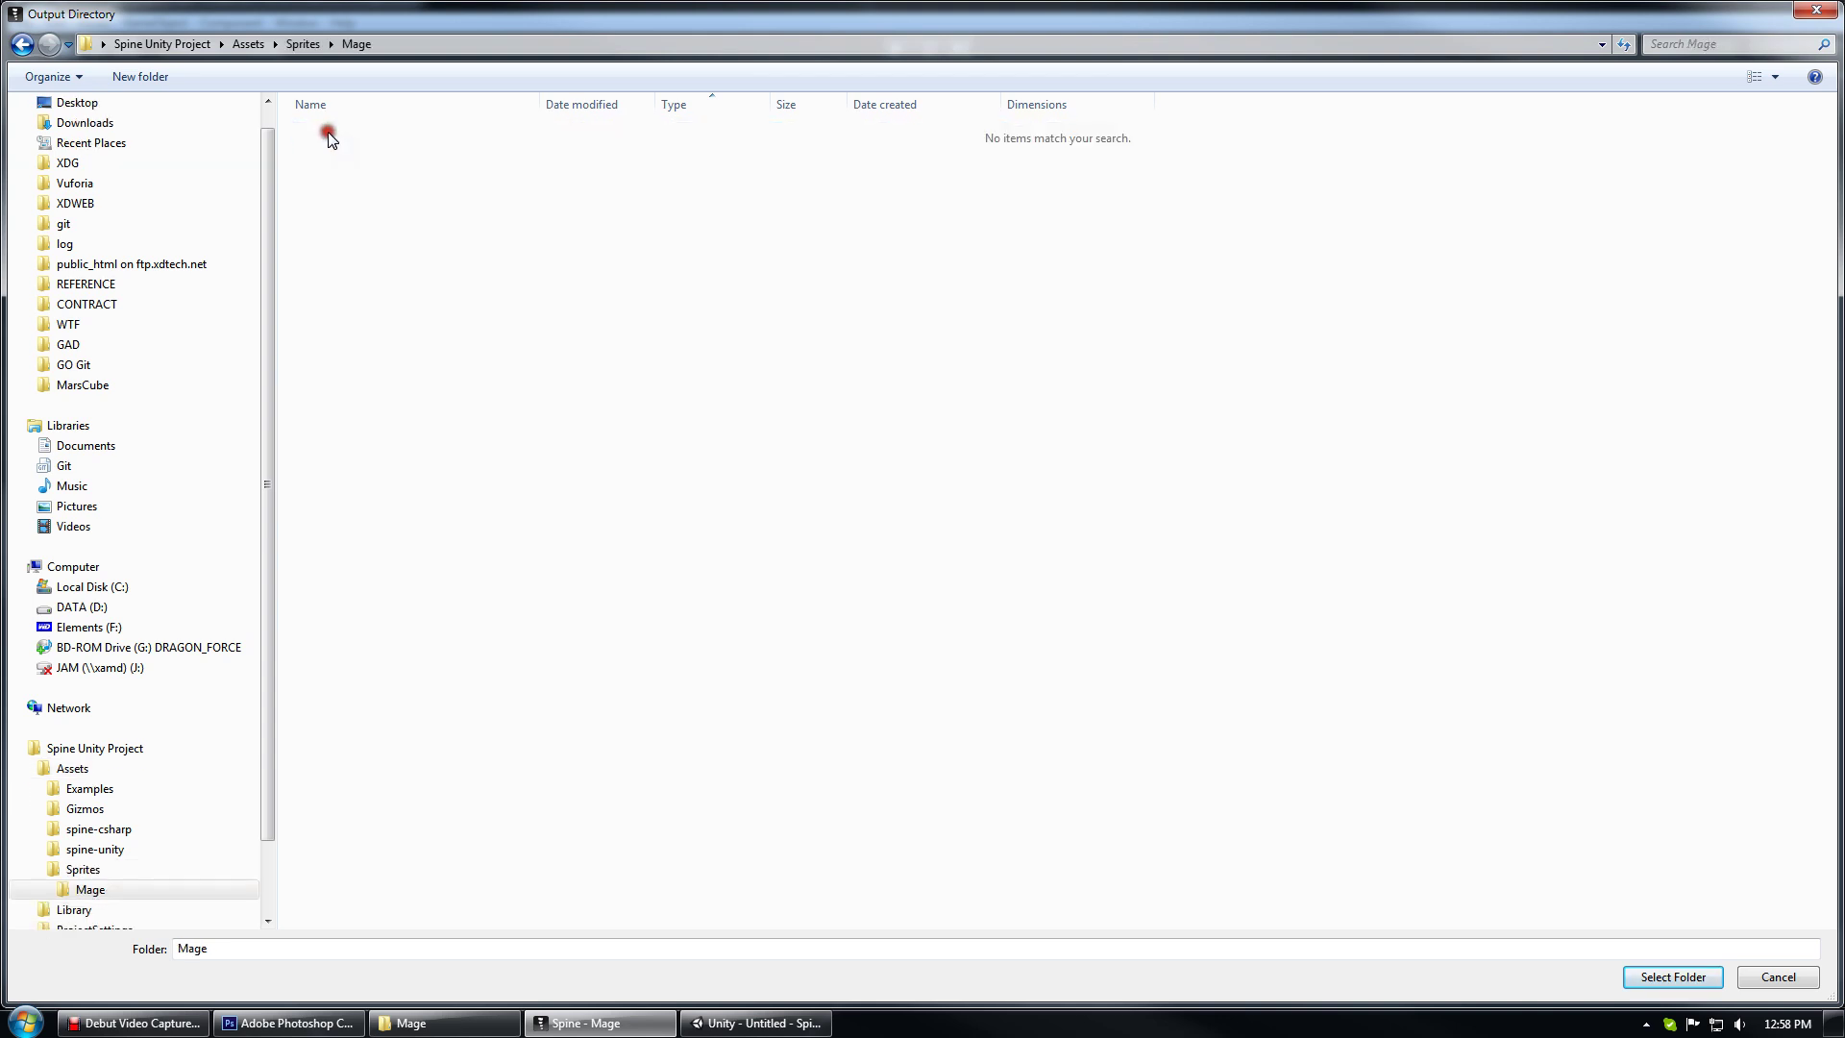
Accept Mage as output directory, check the Sprites\Mage path, and export with the atlas
left_click(1670, 976)
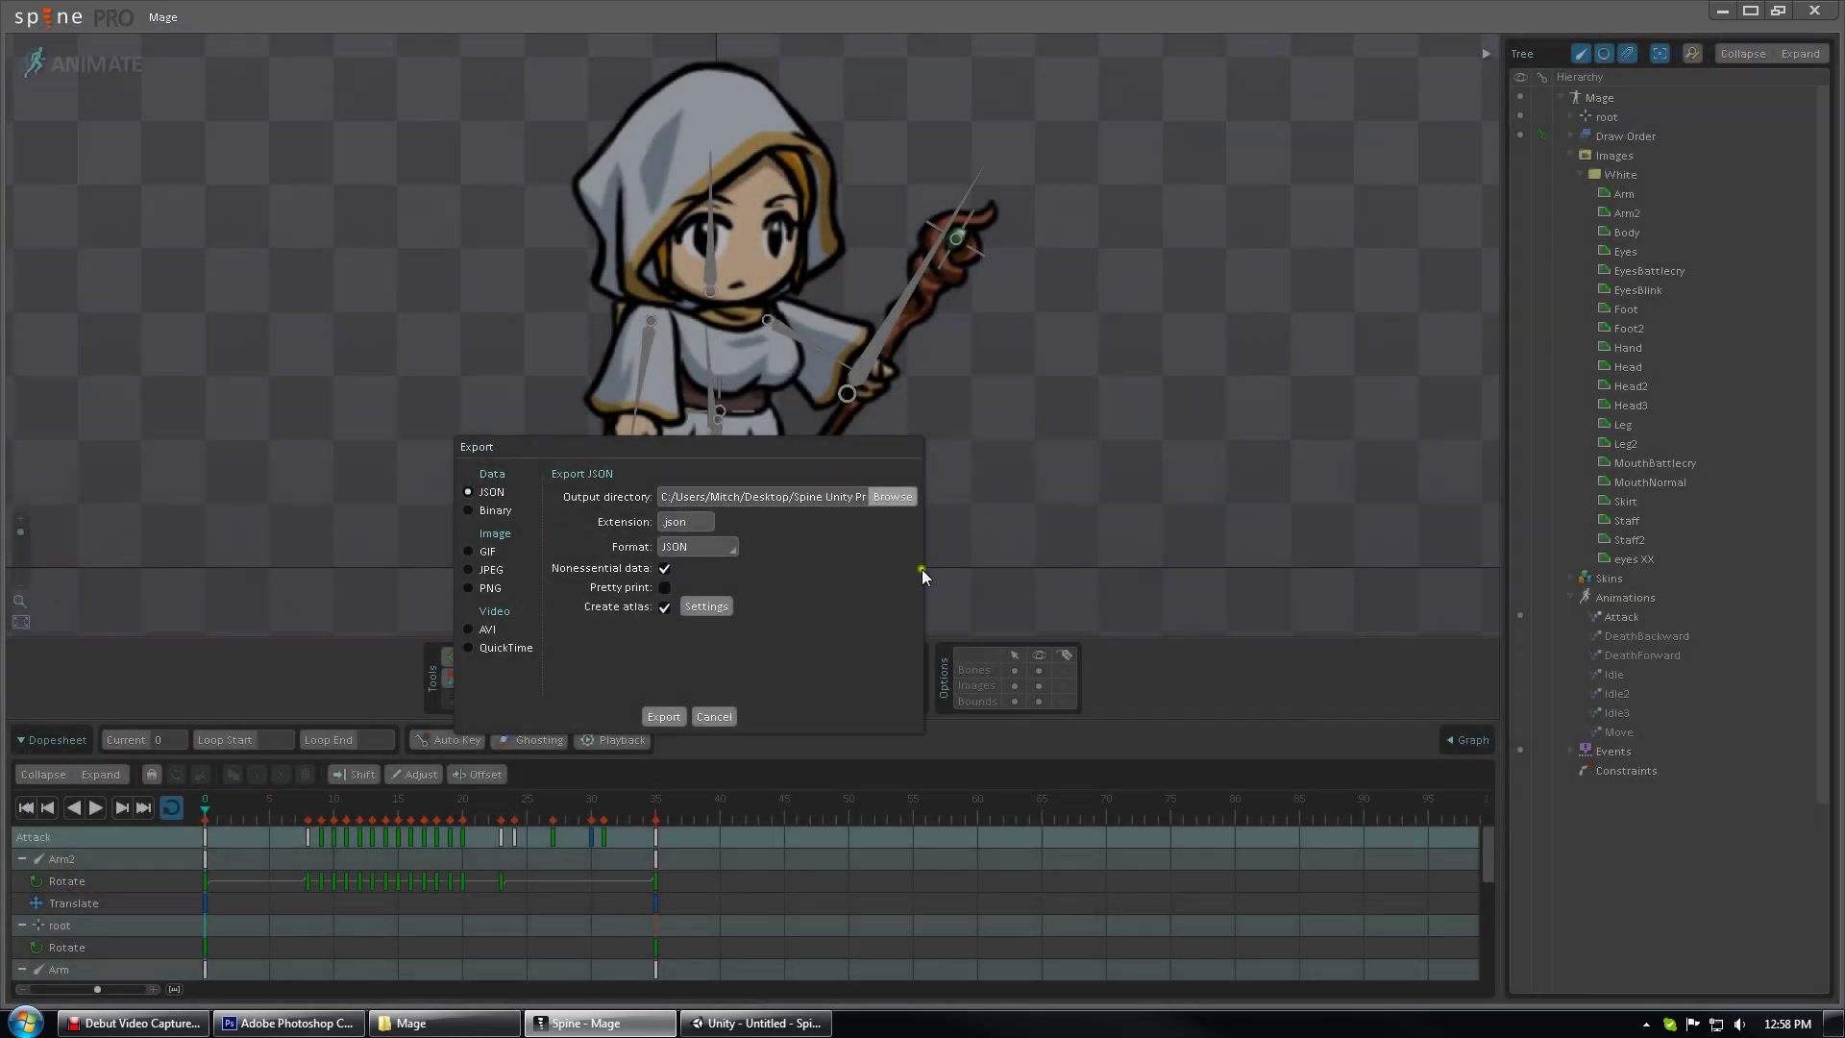
mouse_move(816, 499)
left_mouse_down()
mouse_move(901, 510)
mouse_move(839, 500)
left_mouse_up()
left_click(793, 496)
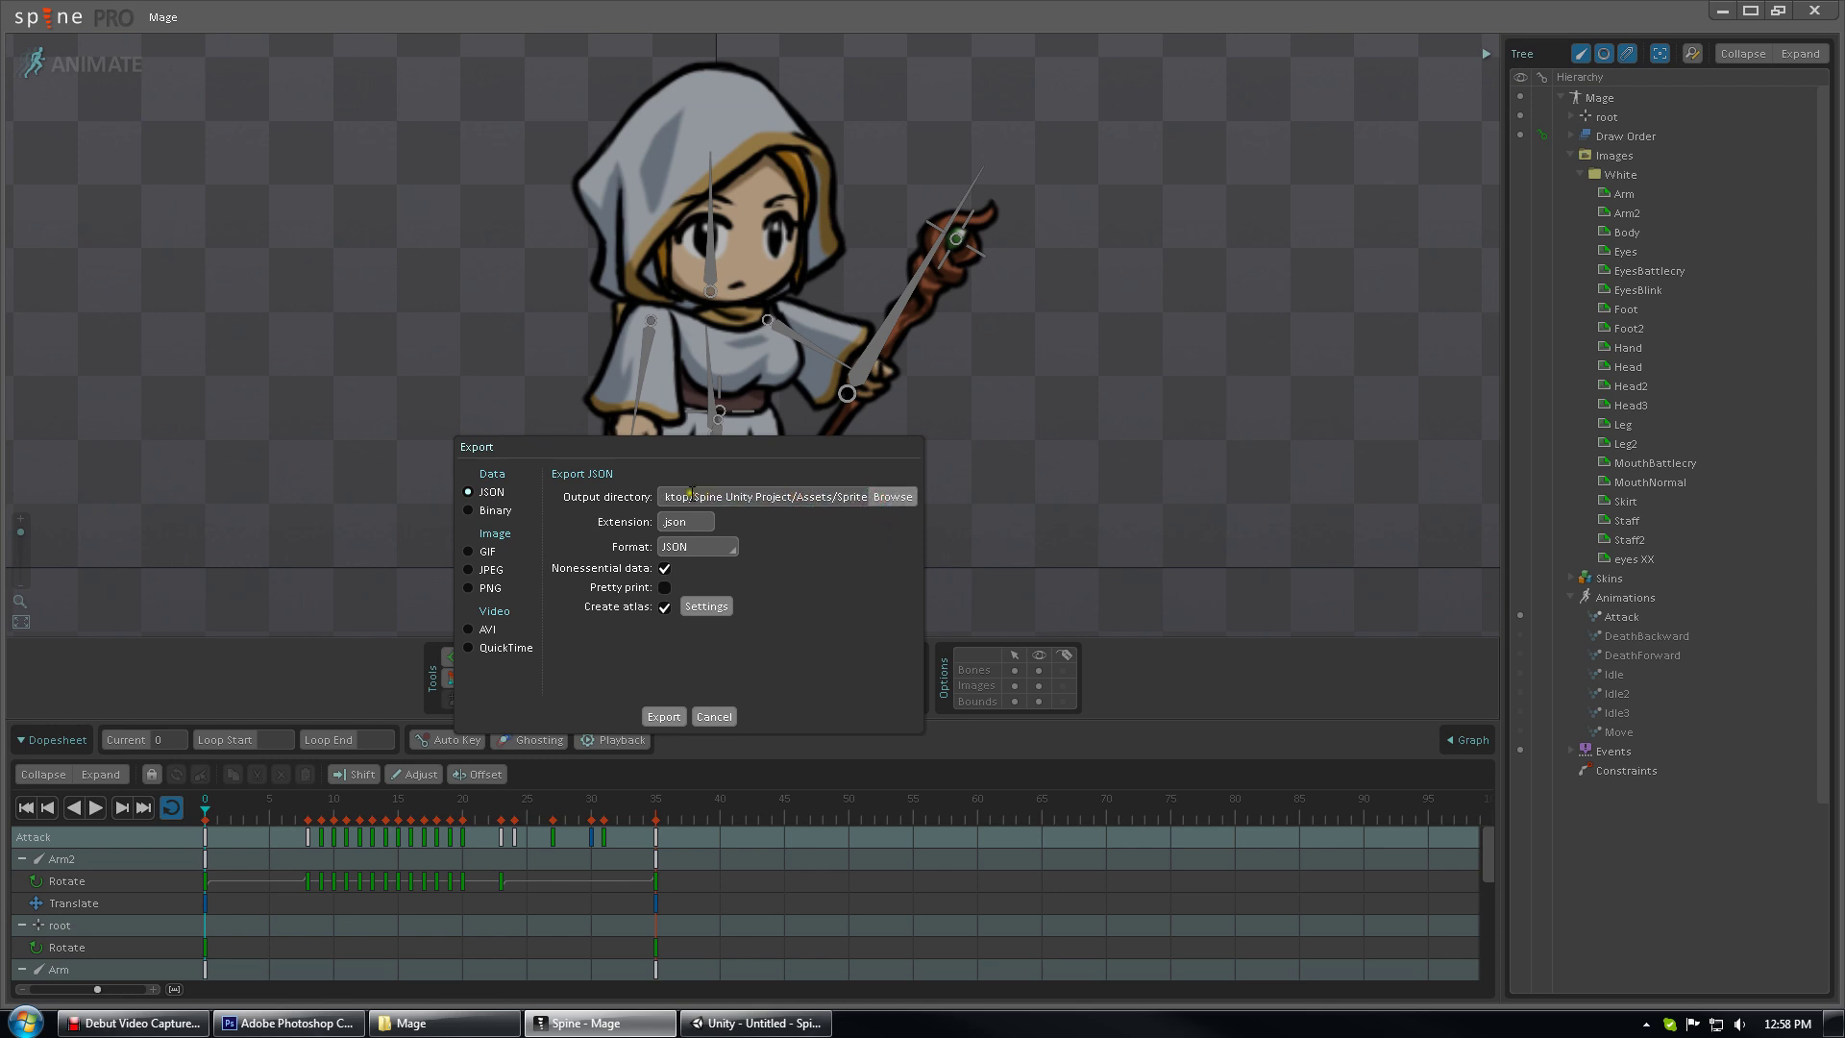
left_click_drag(690, 496, 886, 497)
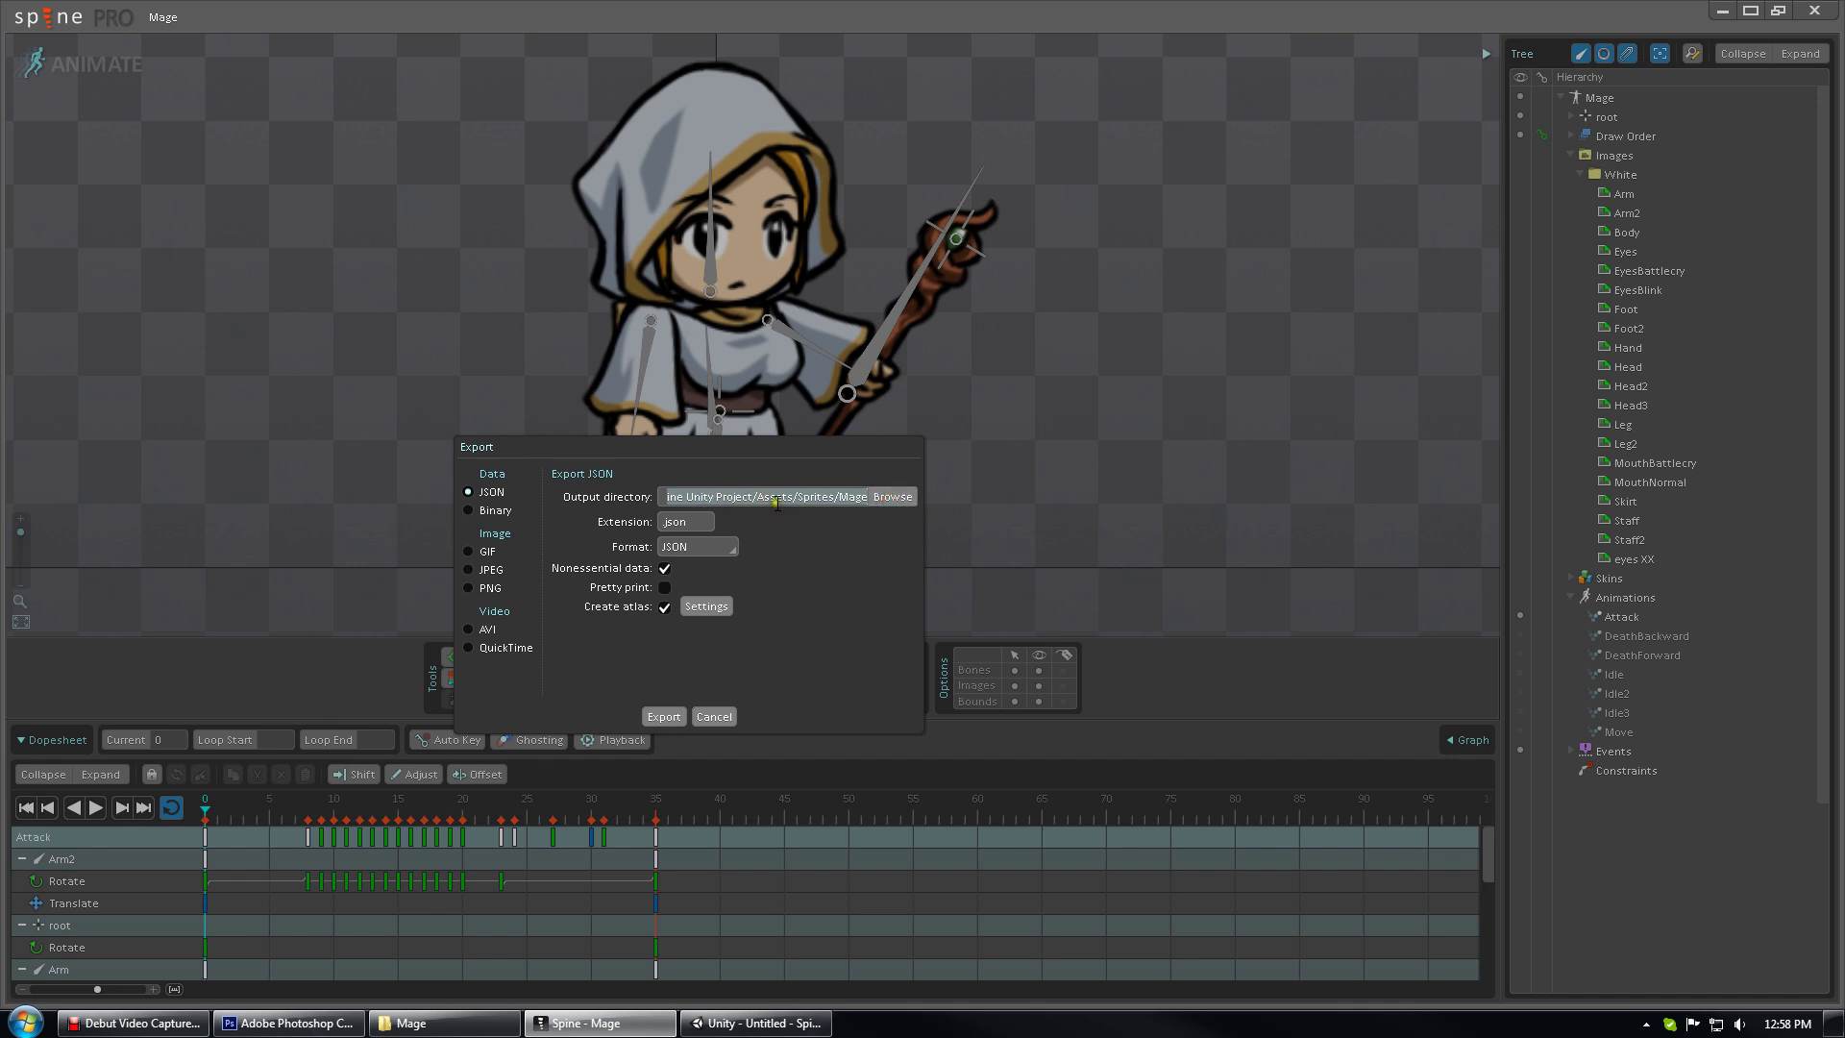
left_click(662, 718)
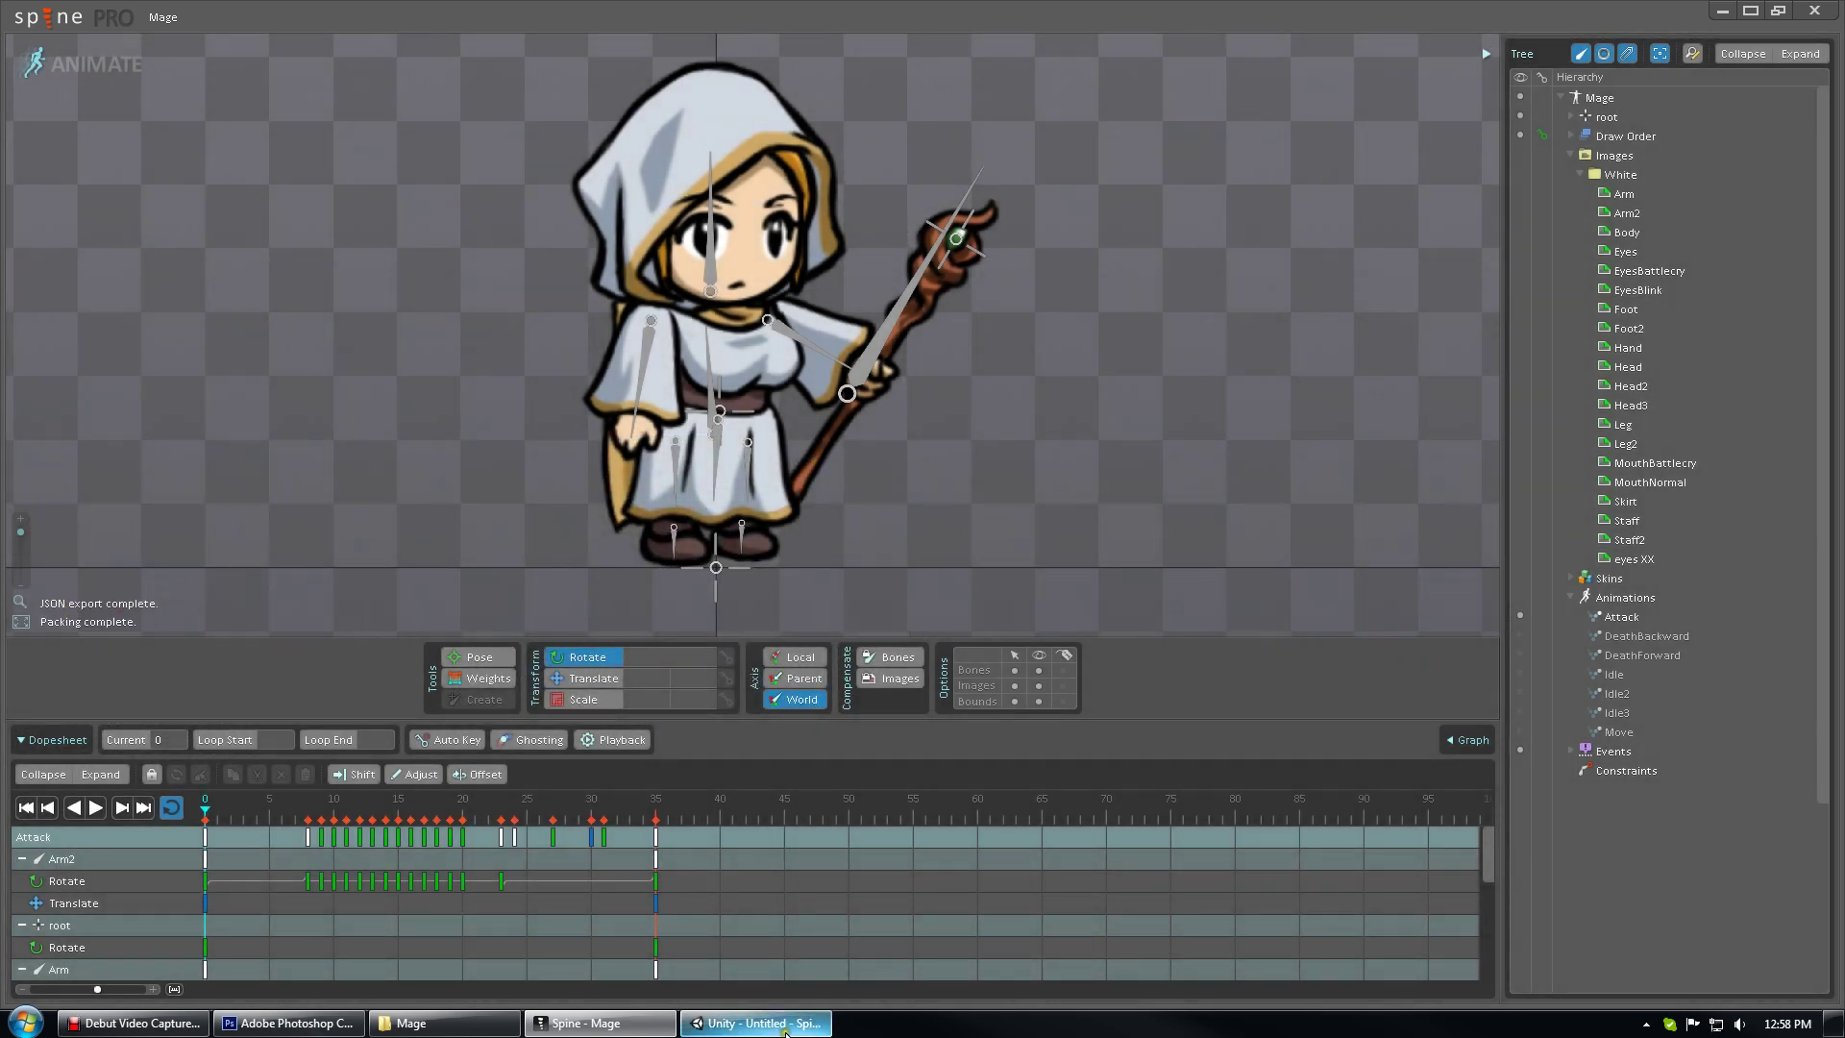
In the Sprites/Mage folder, inspect Mage_SkeletonData, Mage_Atlas, Mage_Material and the Mage texture
left_click(754, 1022)
left_click(1123, 185)
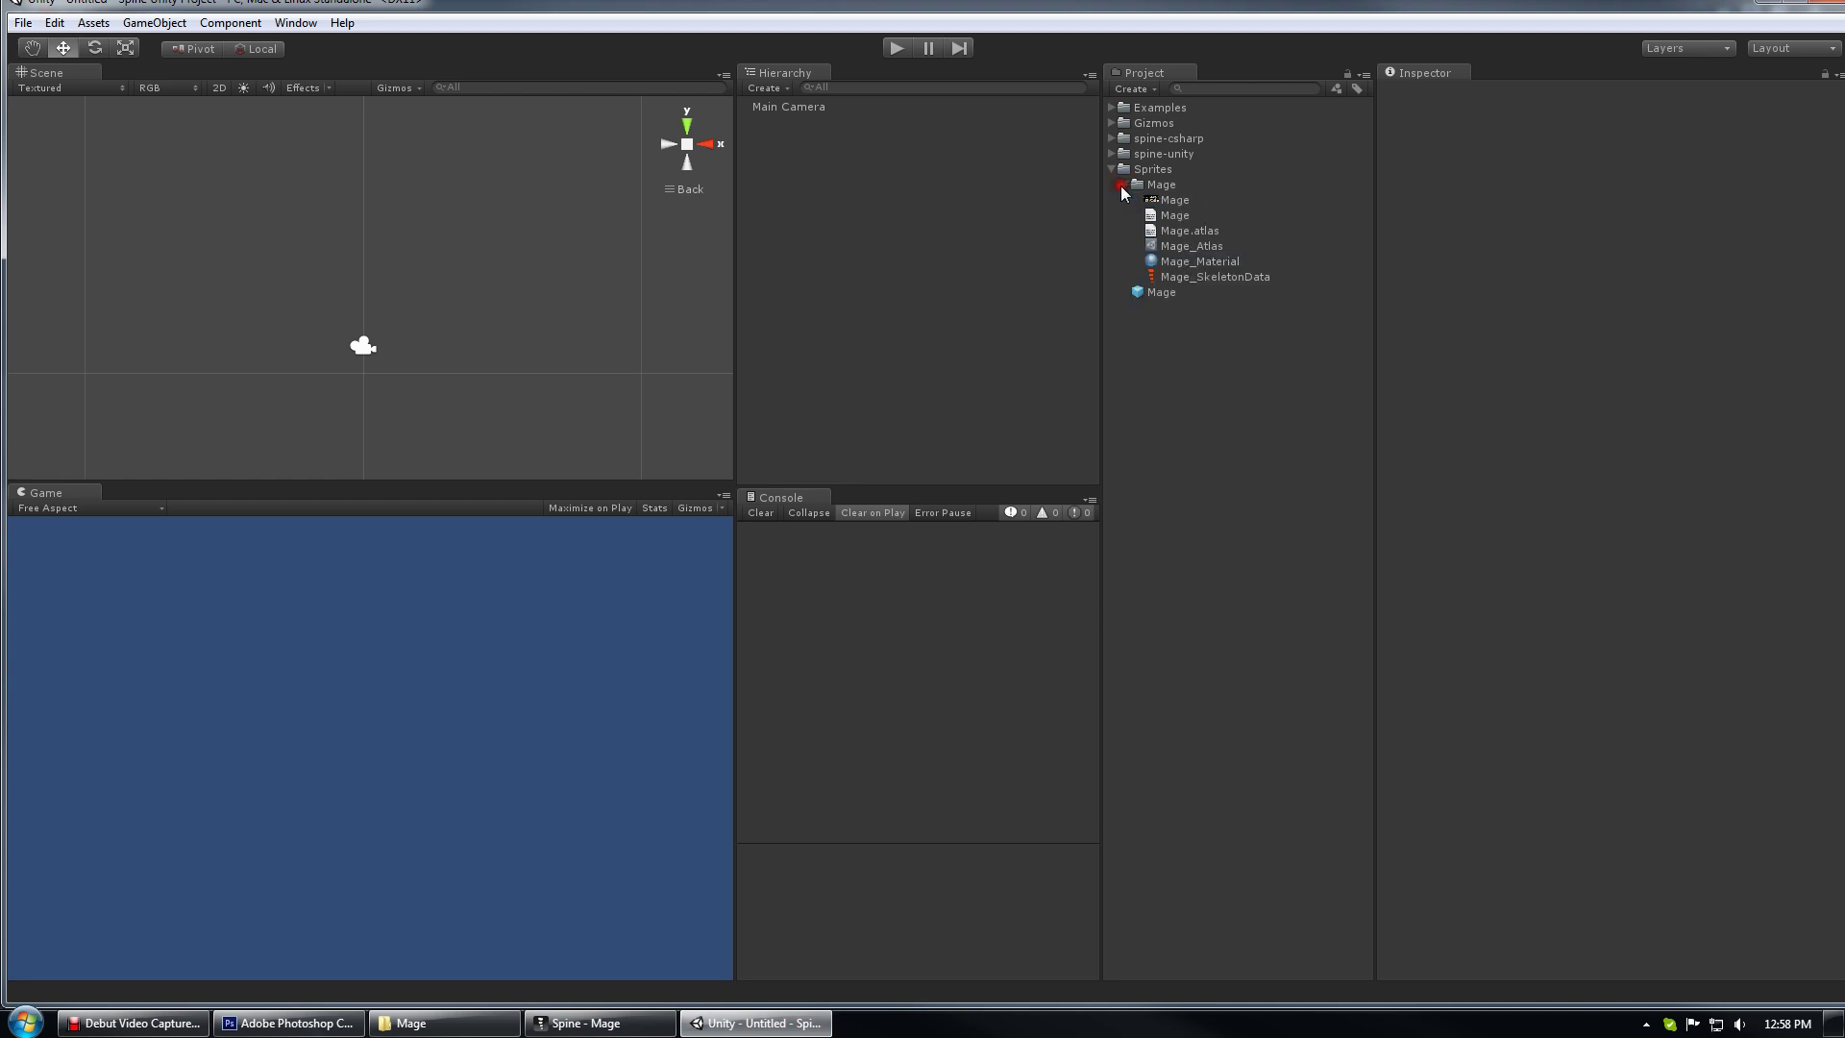
left_click(1204, 278)
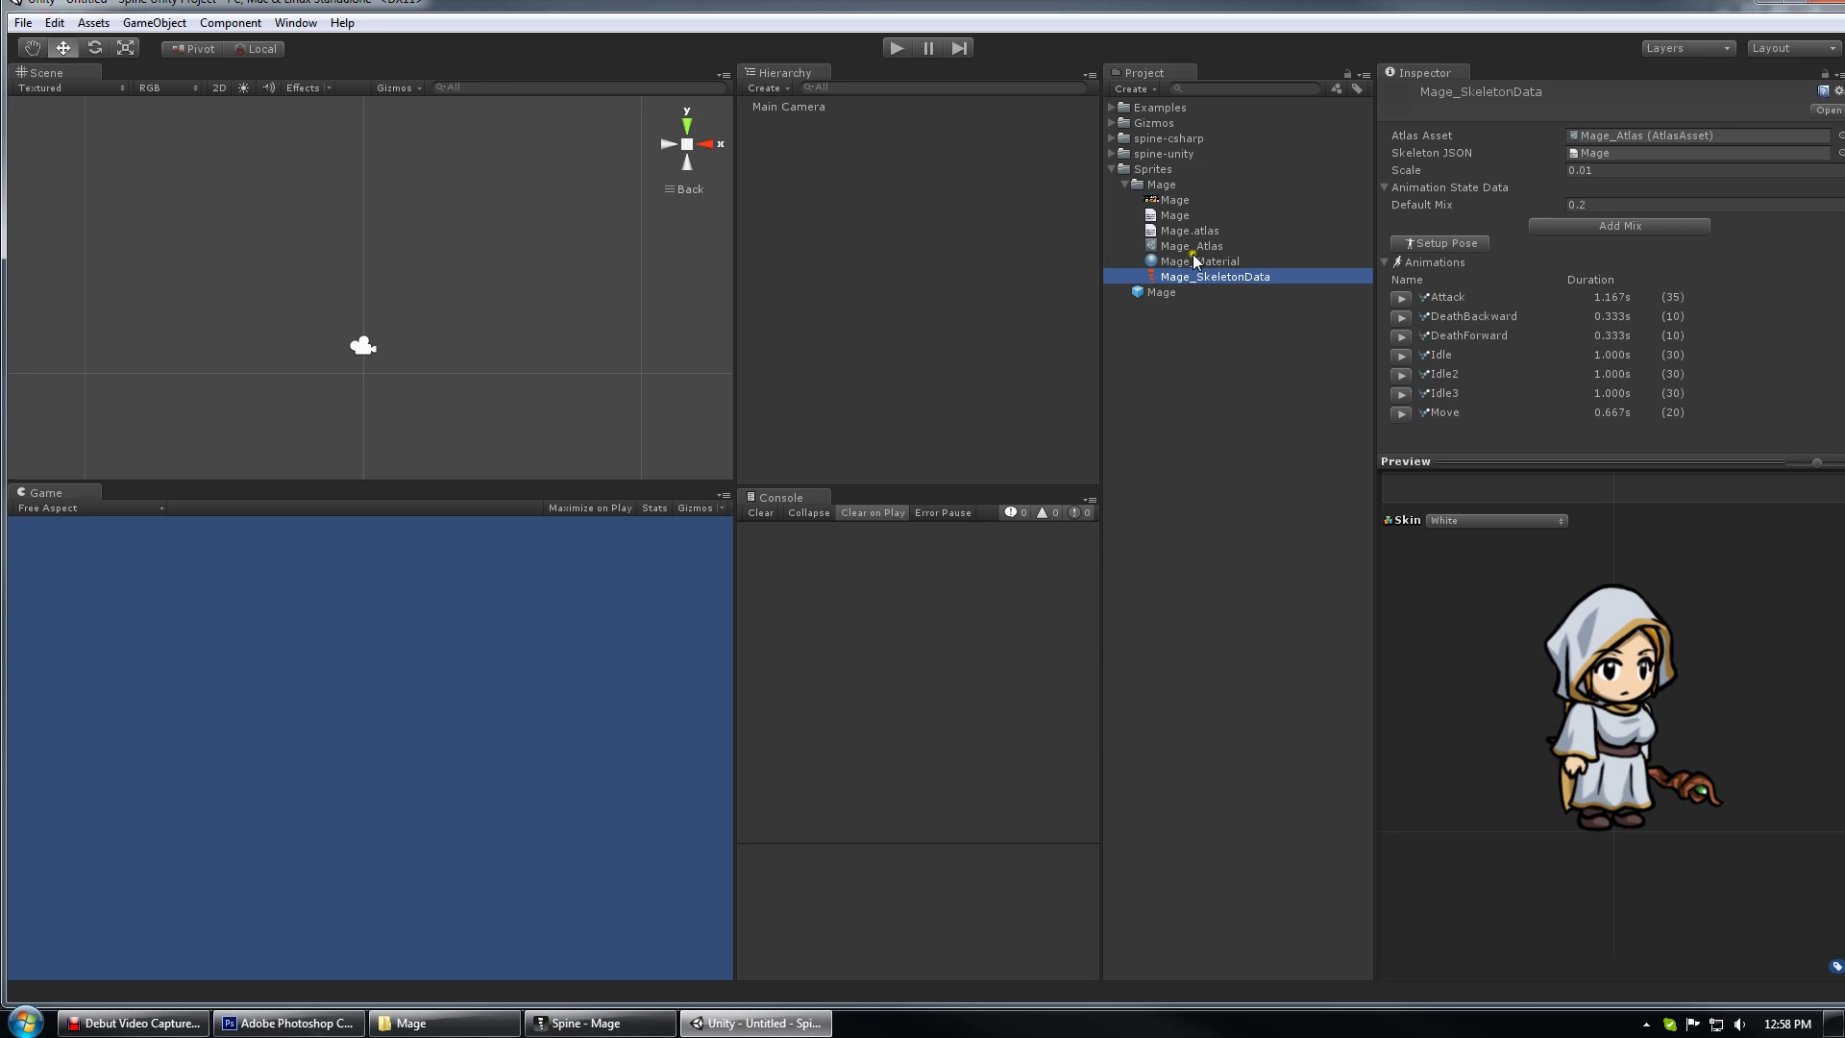
left_click(1198, 247)
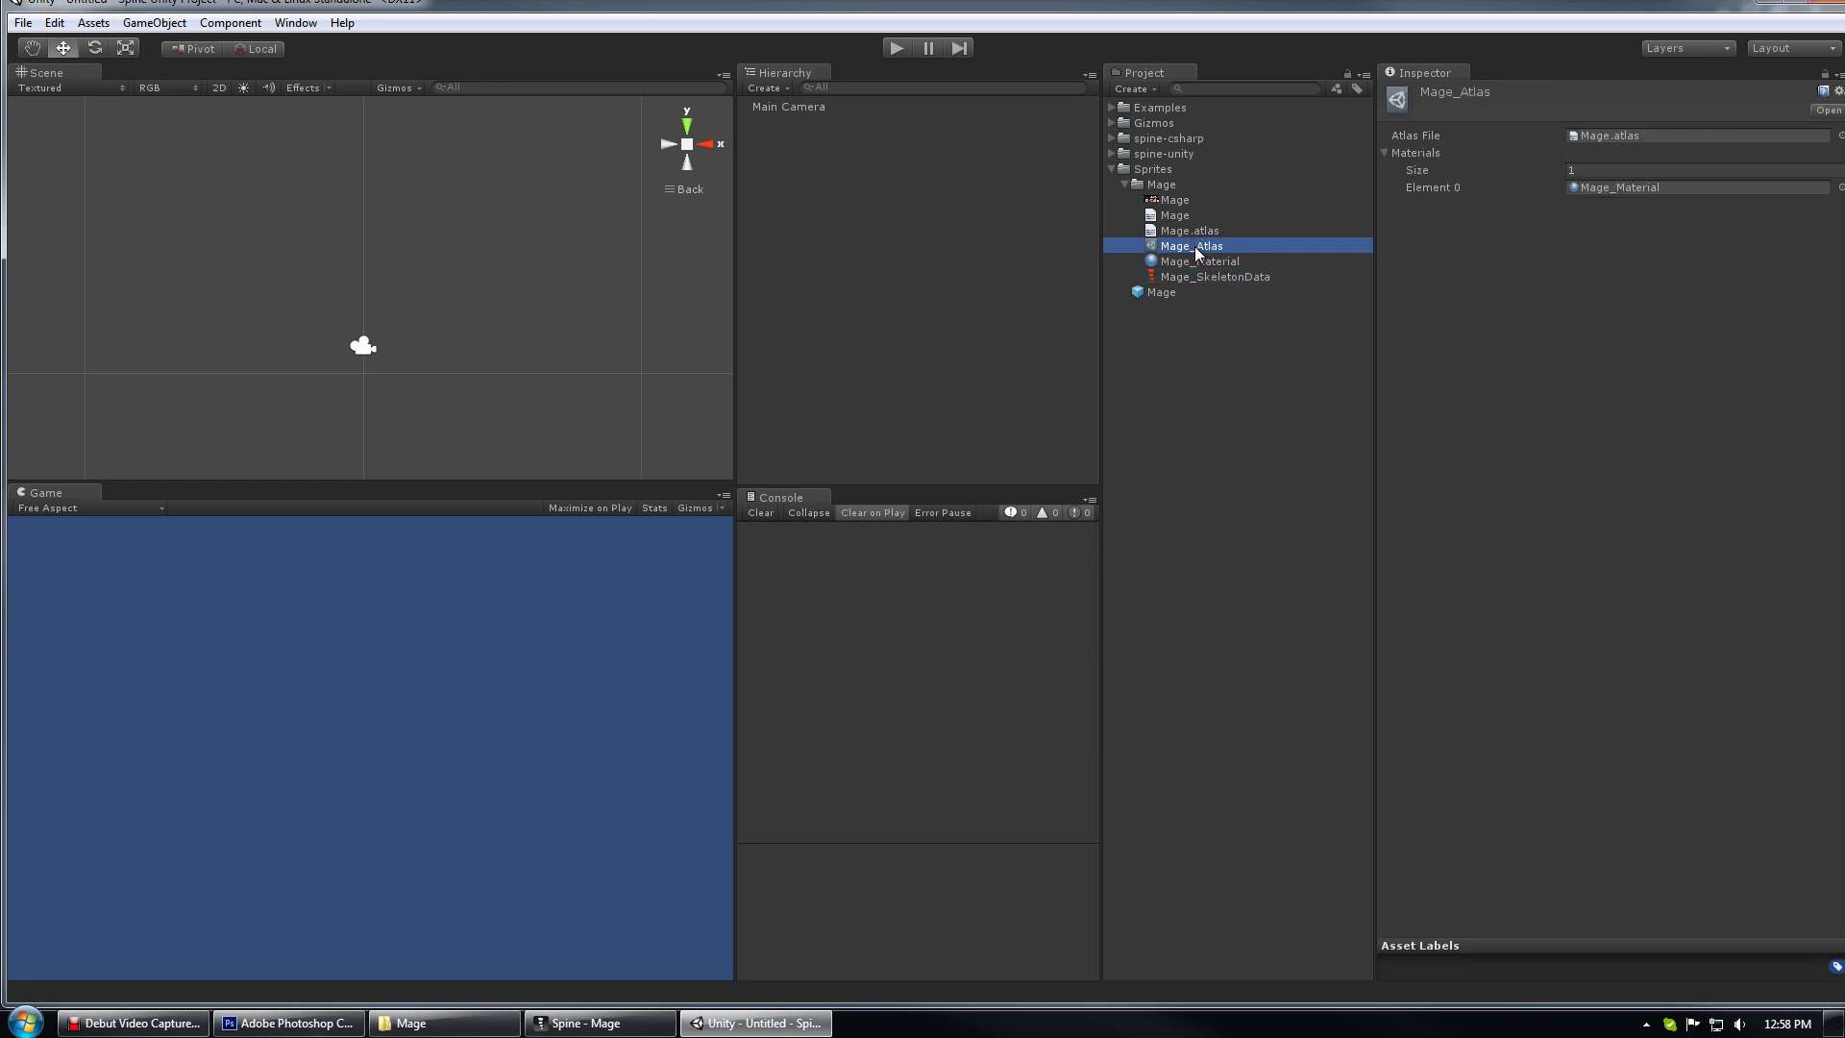
left_click(1215, 278)
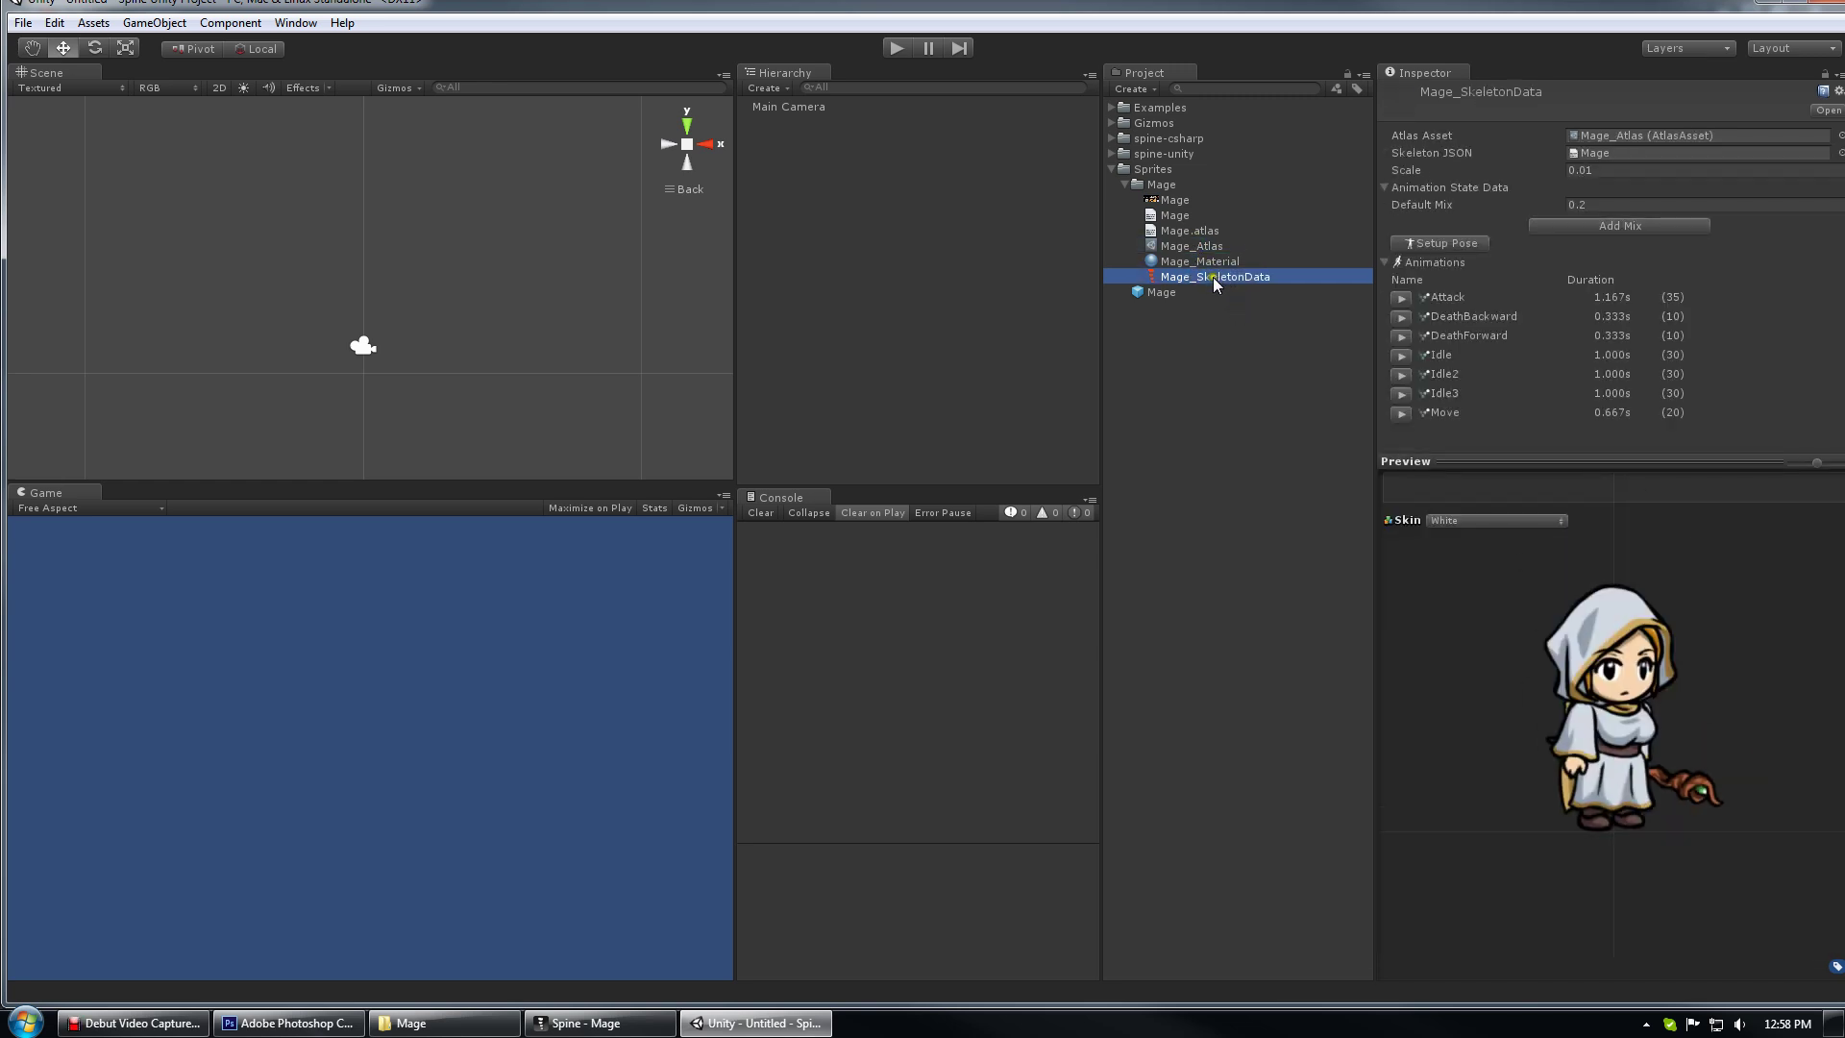
left_click(1185, 264)
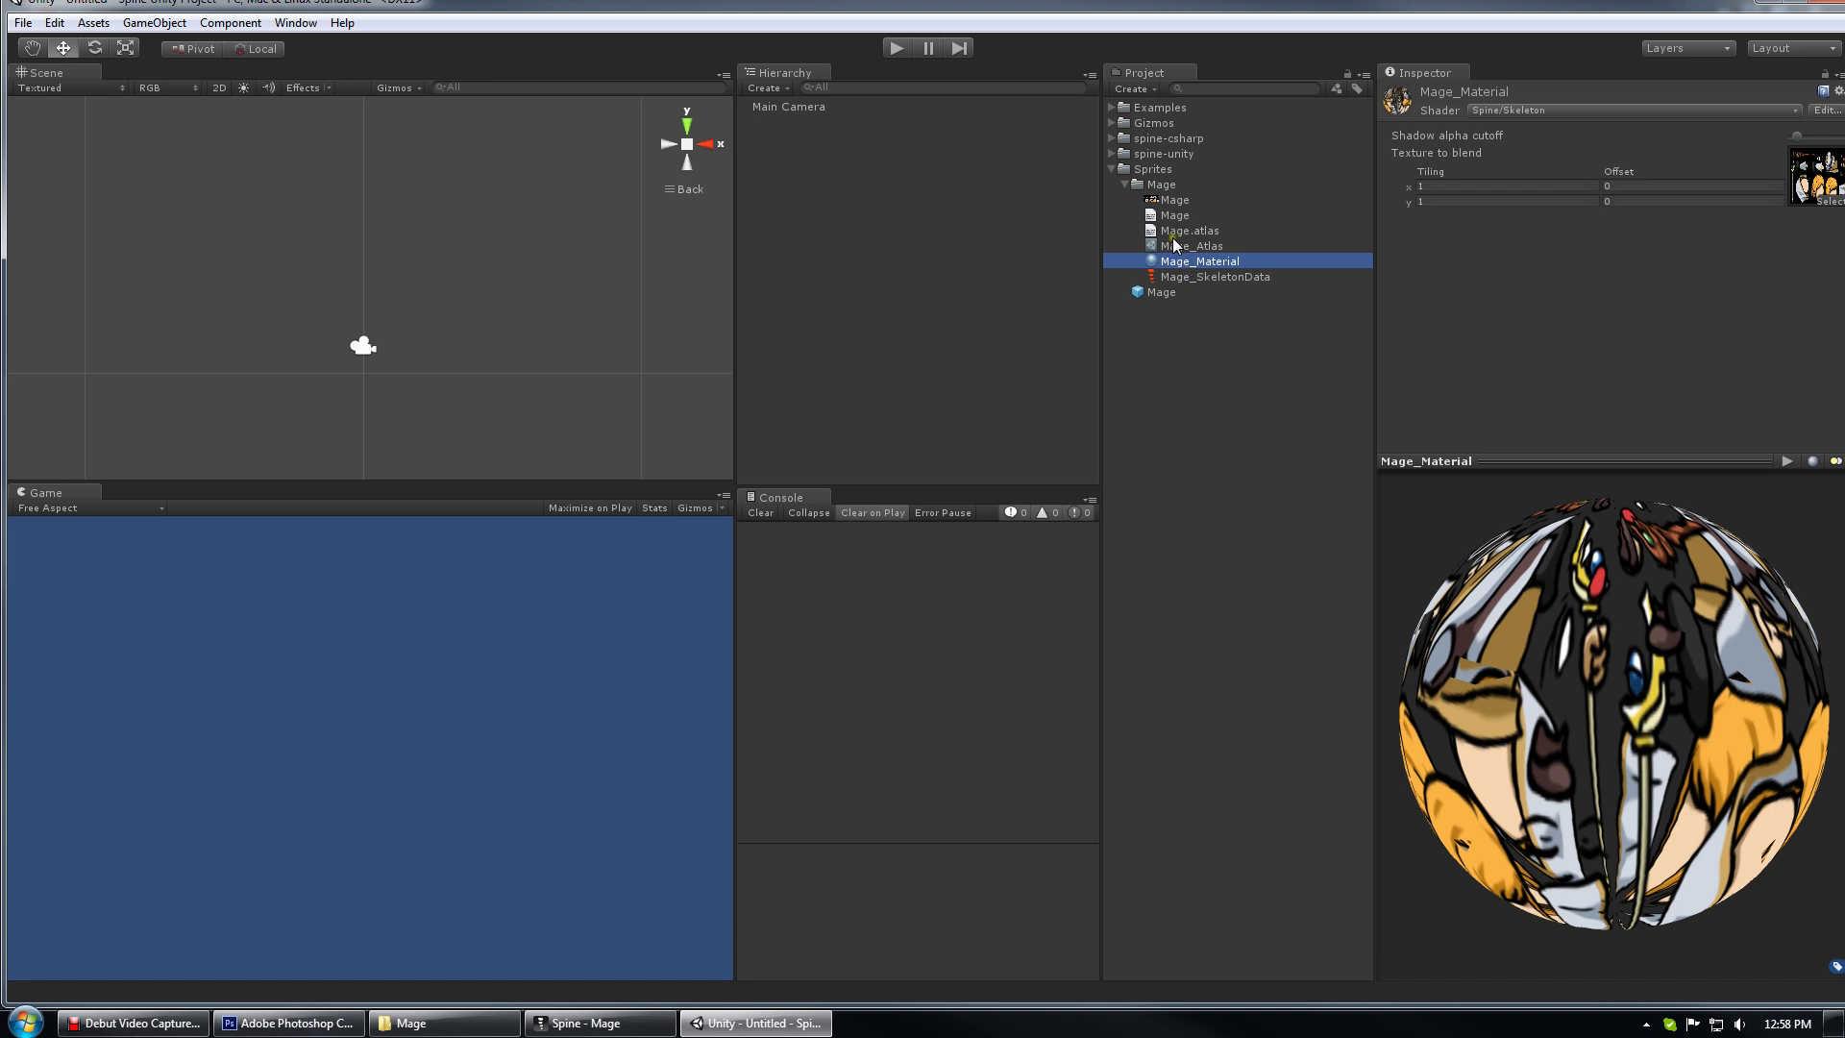
left_click(1169, 201)
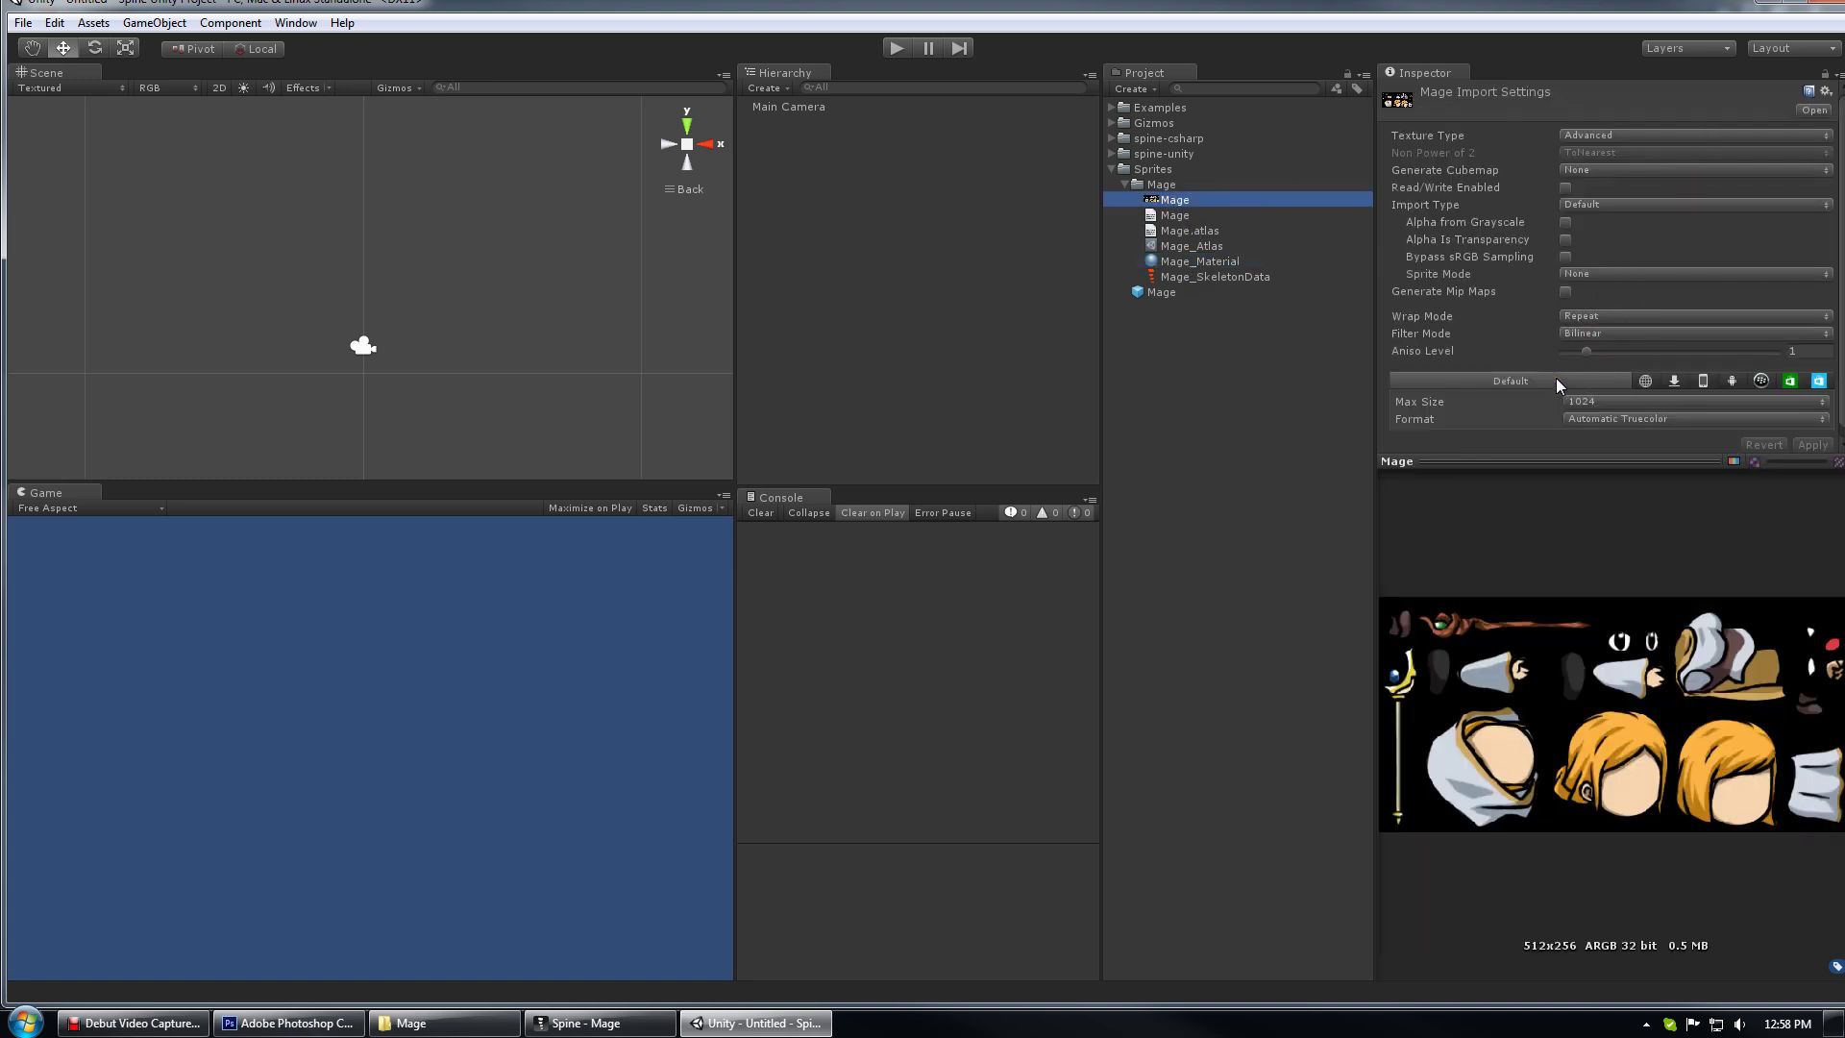
left_click(1234, 277)
Drag the Mage prefab into the Hierarchy, frame it with F, and reselect the Mage folder
left_click(1165, 292)
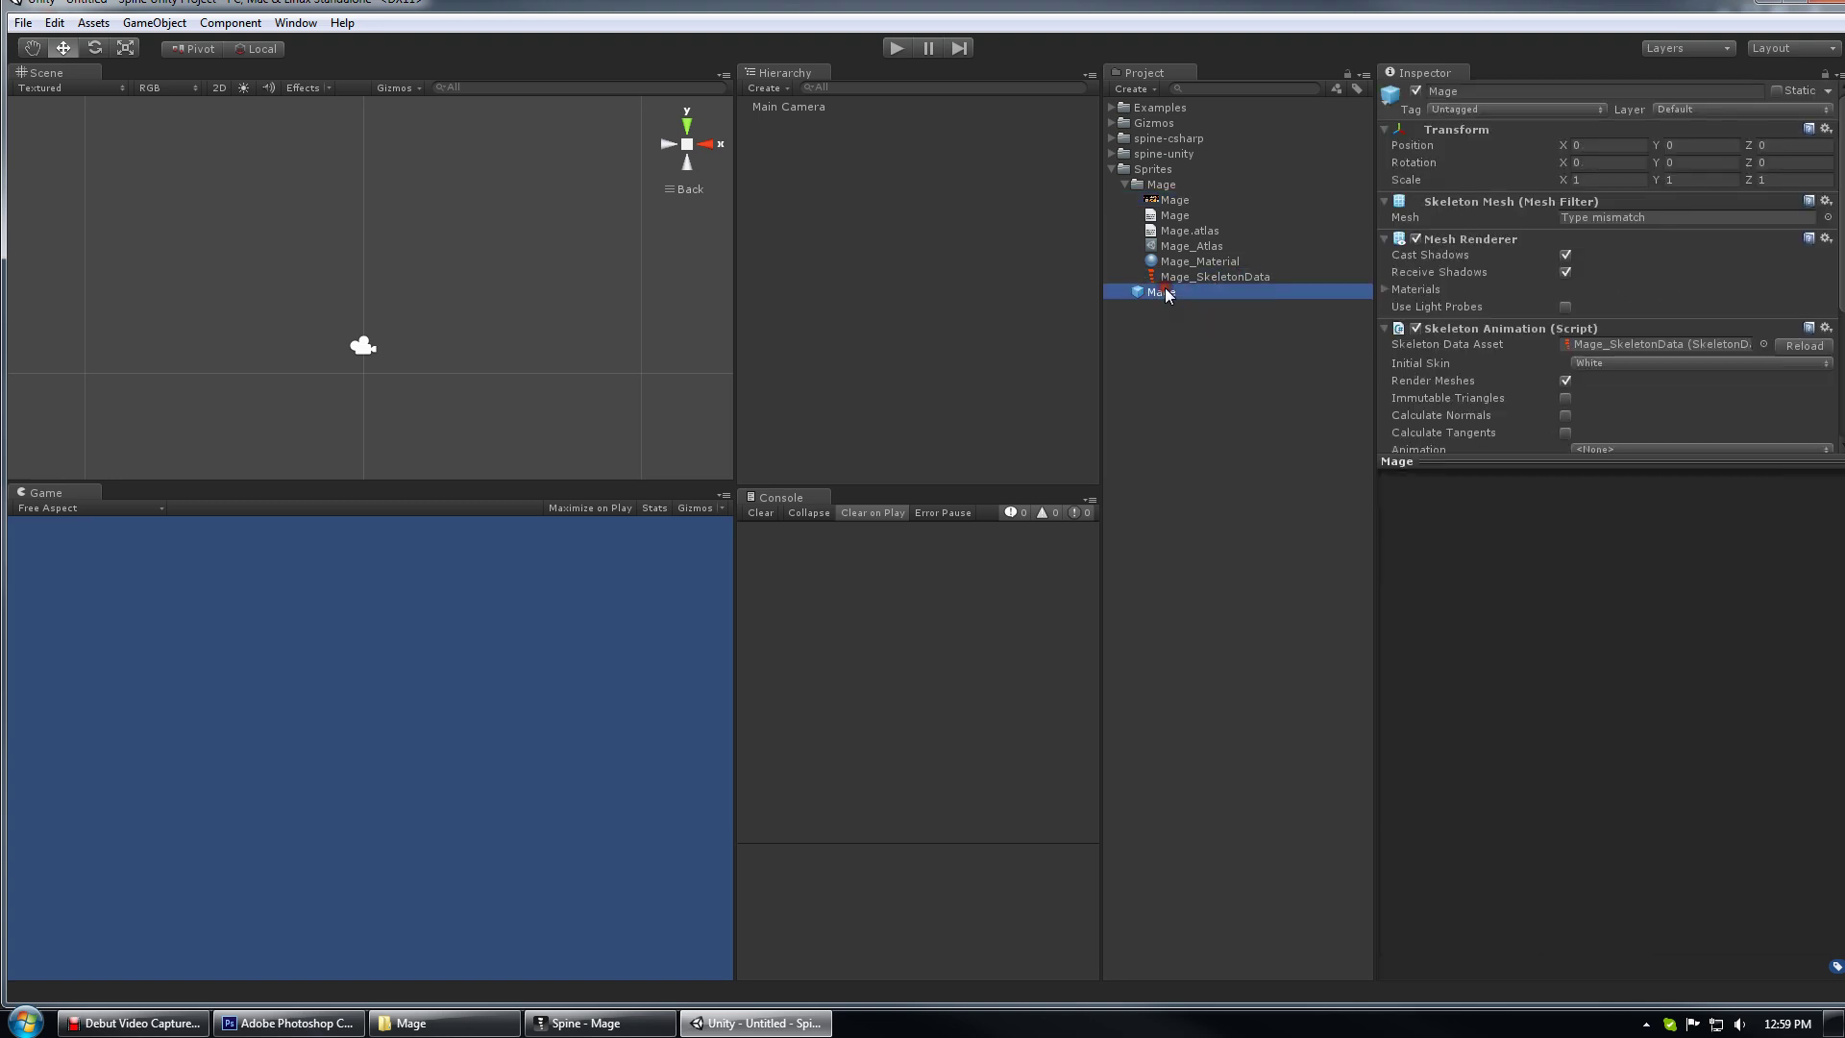
left_click_drag(1165, 292, 903, 288)
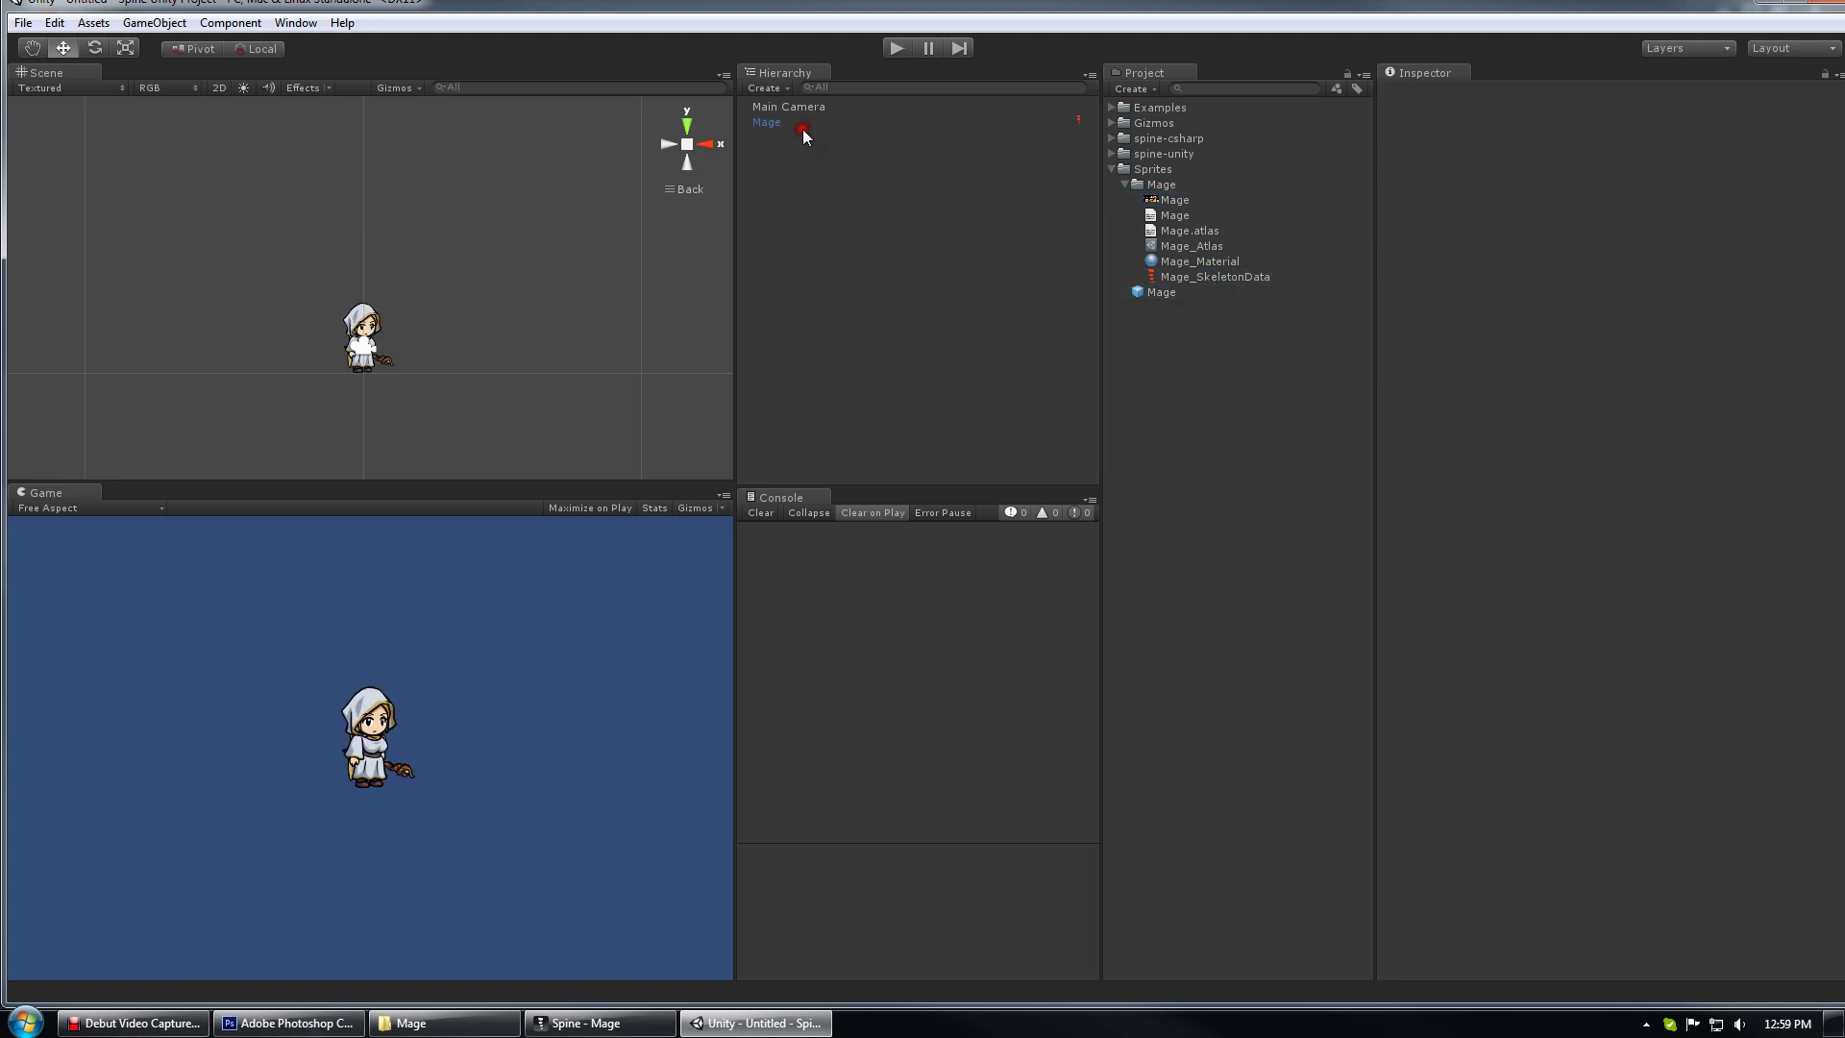
left_click(796, 121)
key("f")
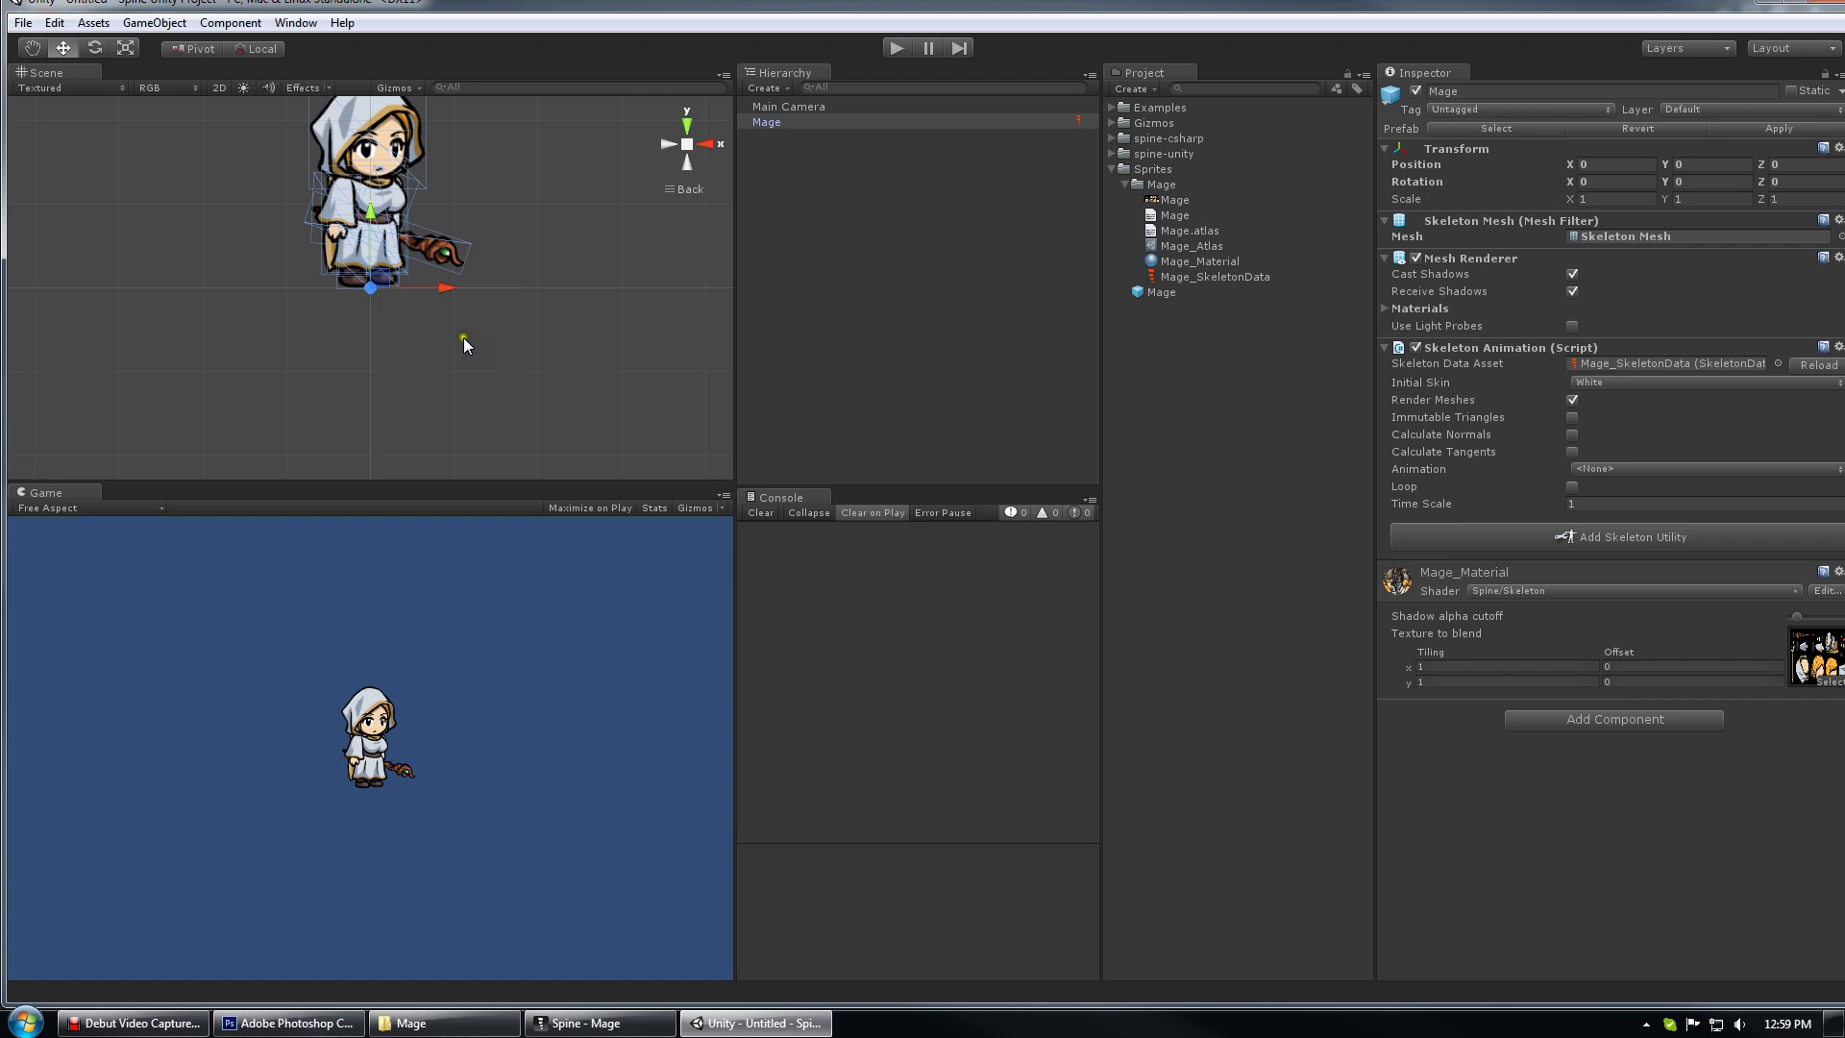
left_click(1168, 171)
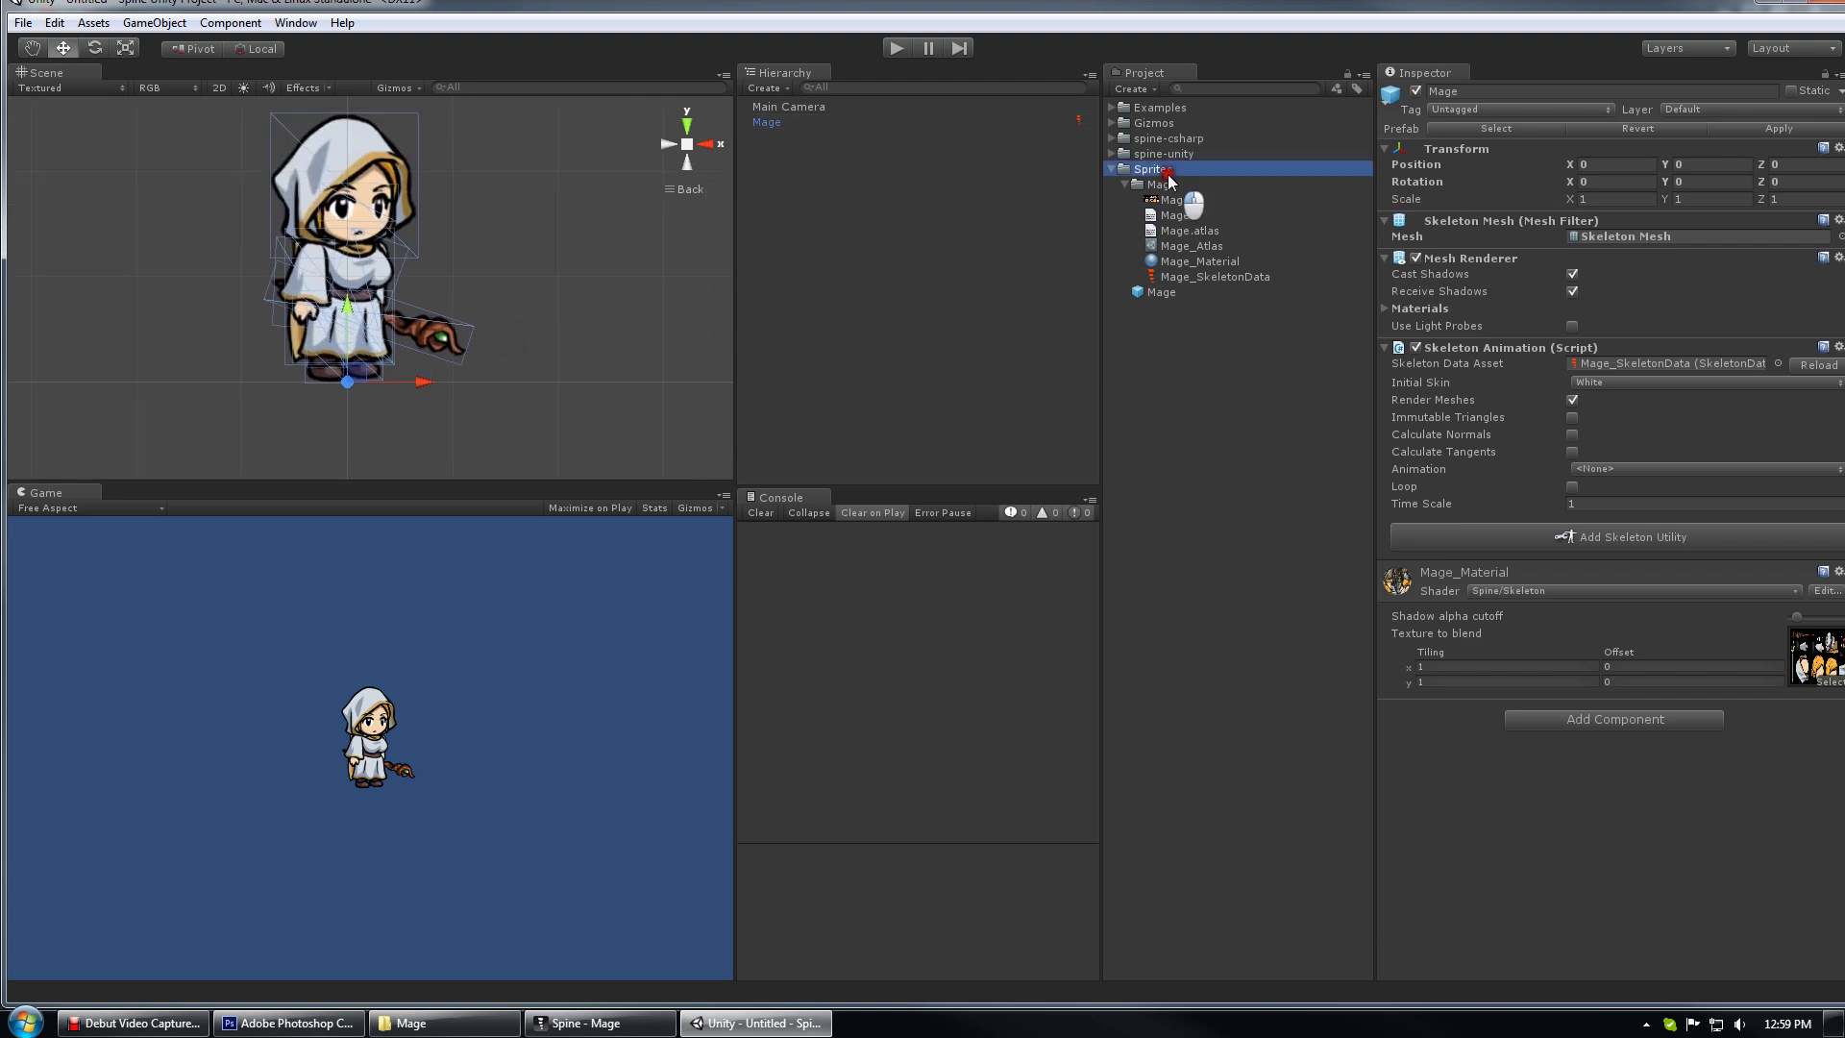
left_click(1165, 183)
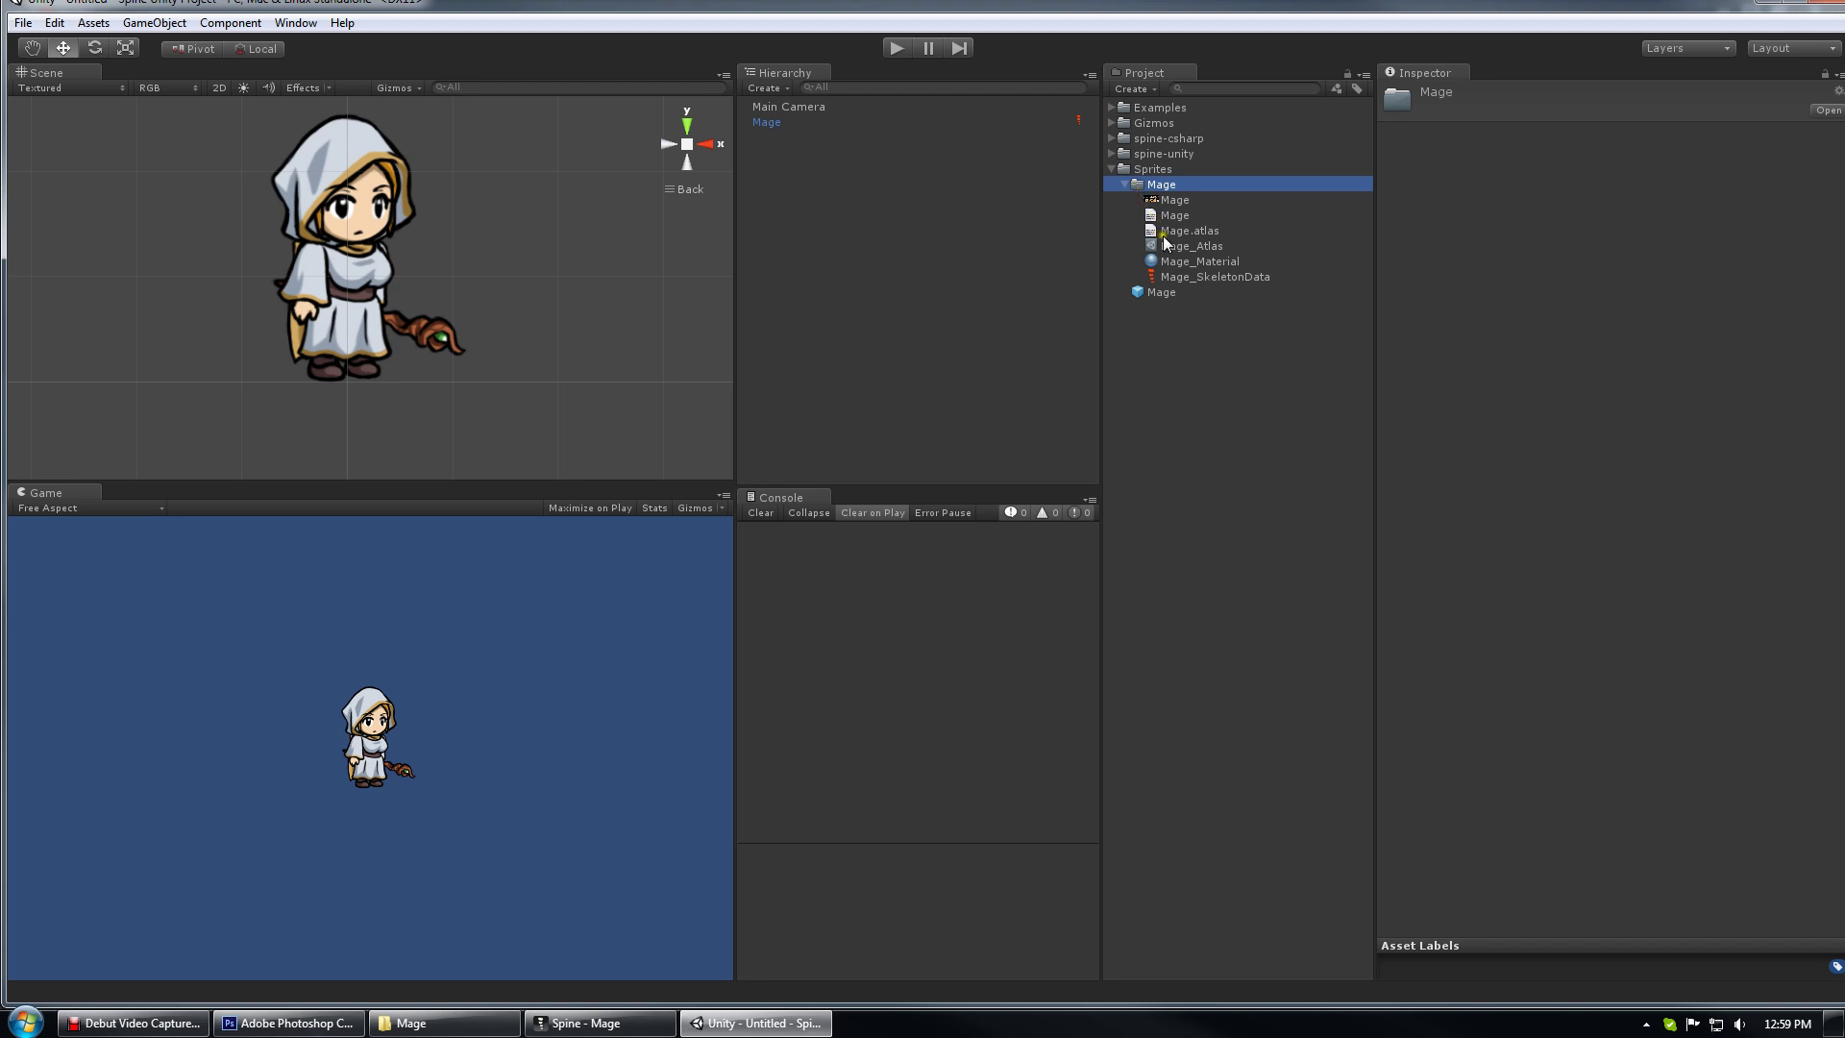
Play the Move animation preview on Mage_SkeletonData, then glance at the atlas and JSON assets
left_click(1201, 277)
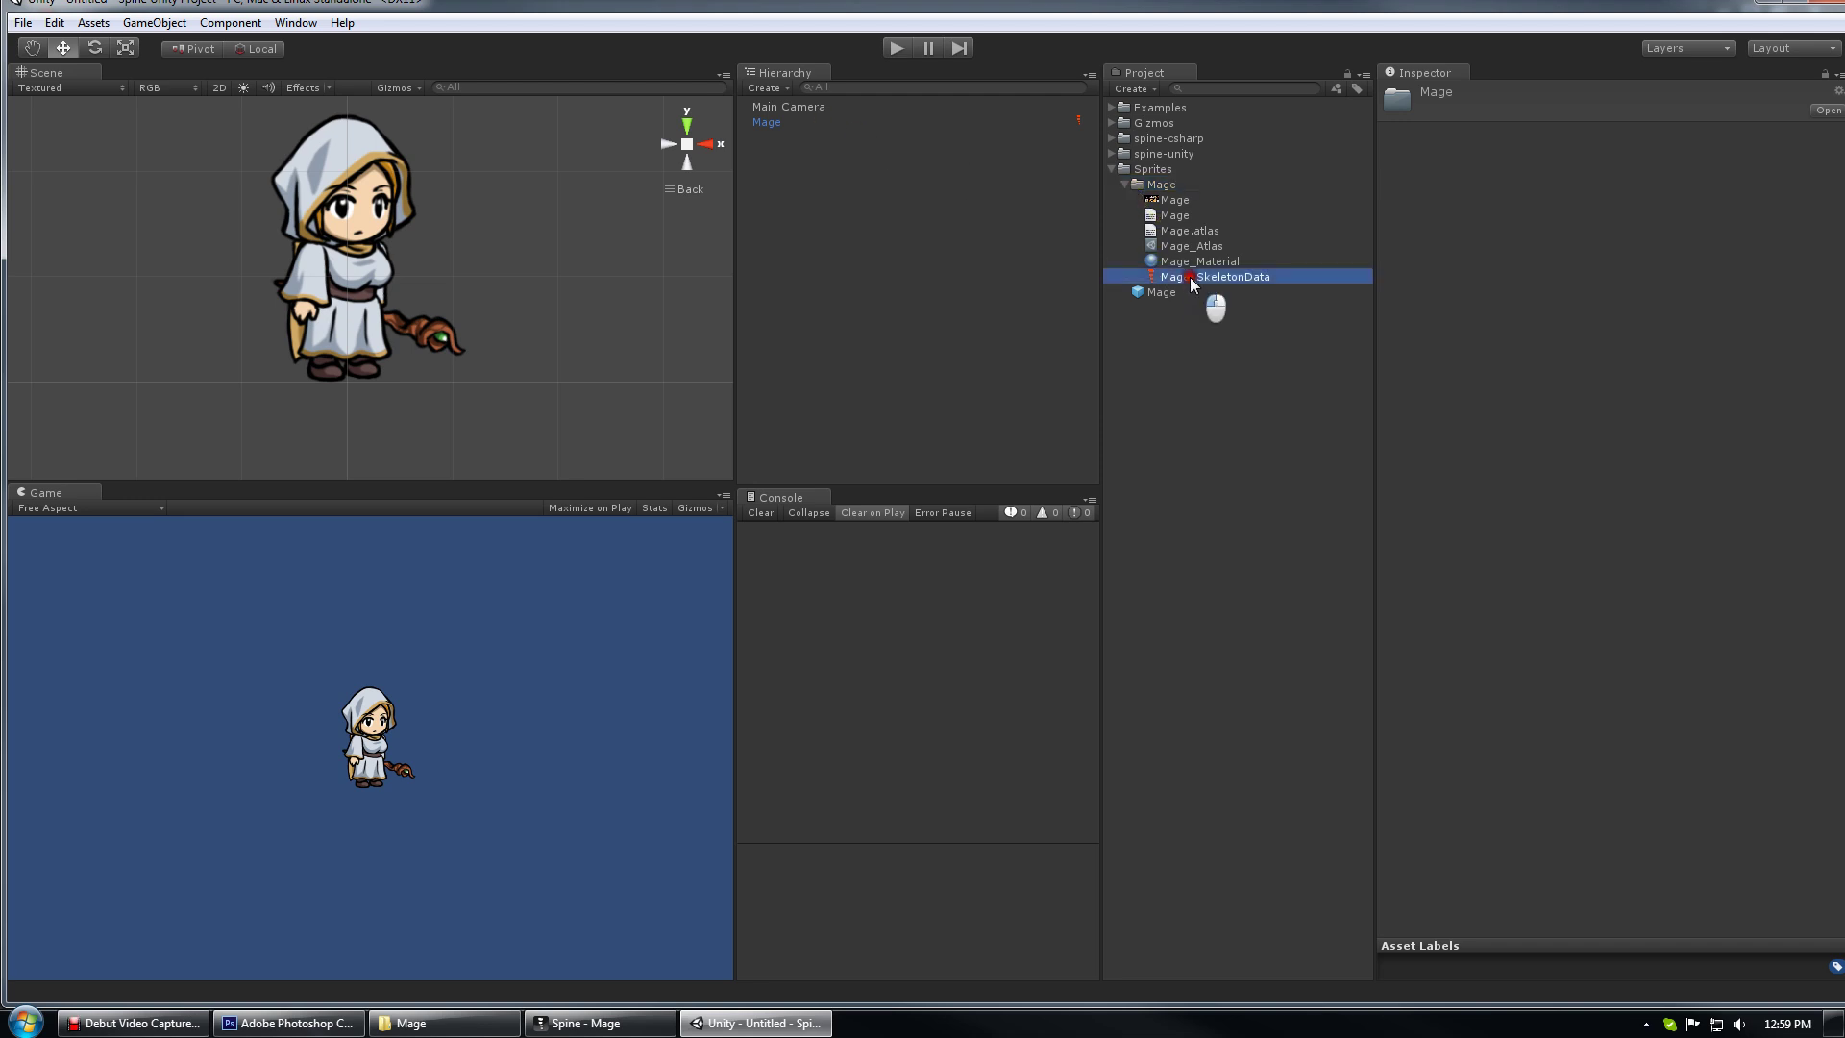
left_click(1401, 393)
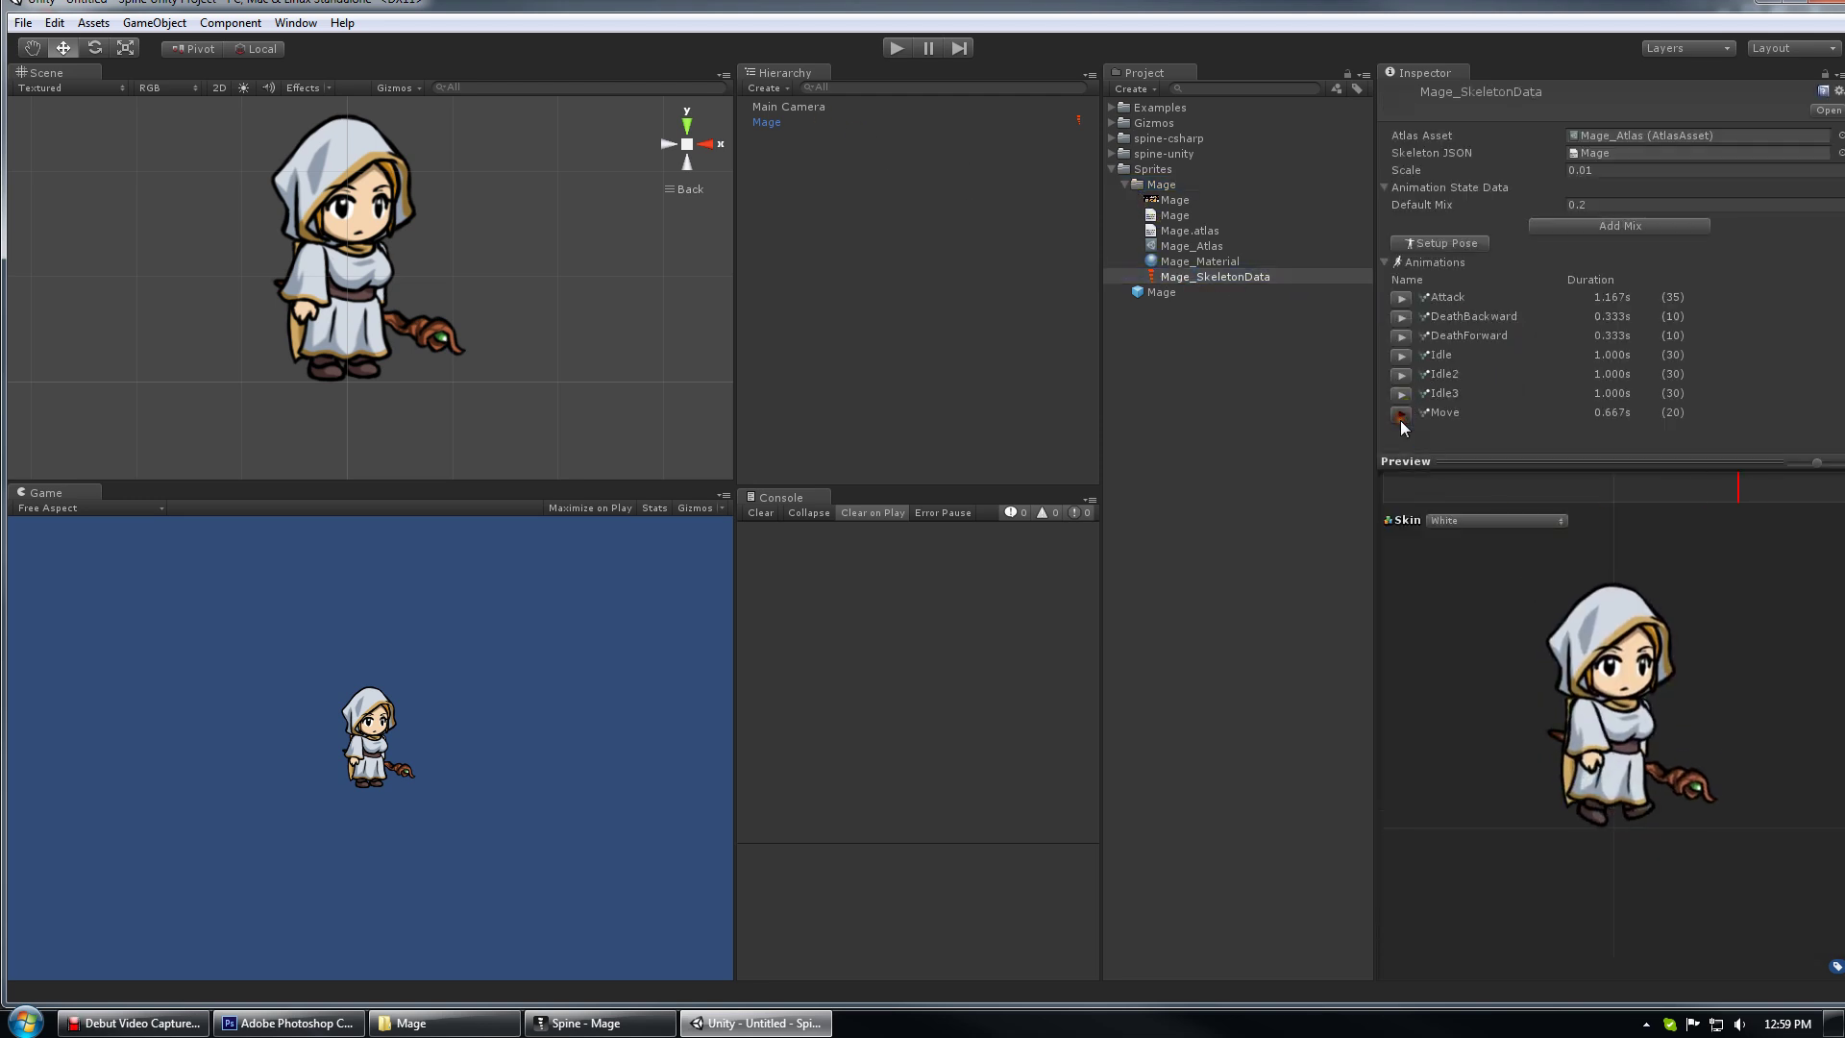
left_click(1182, 246)
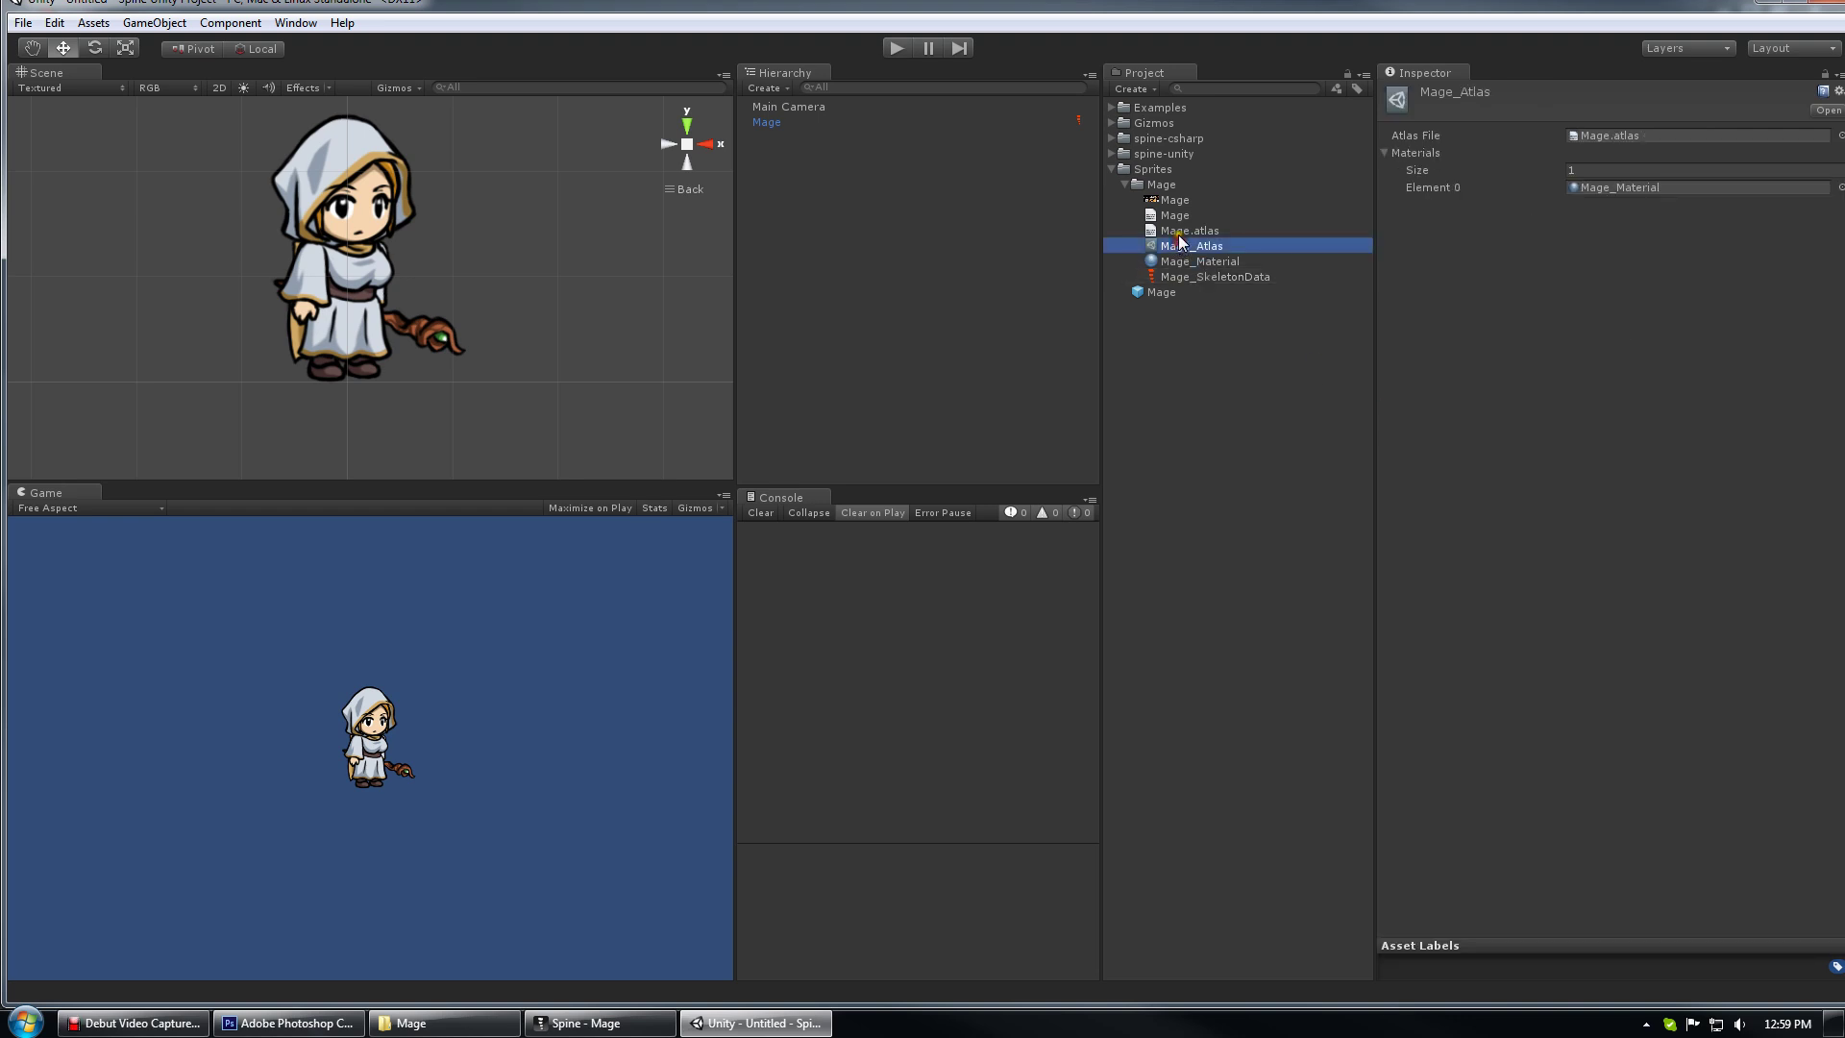
left_click(1182, 231)
left_click(1182, 215)
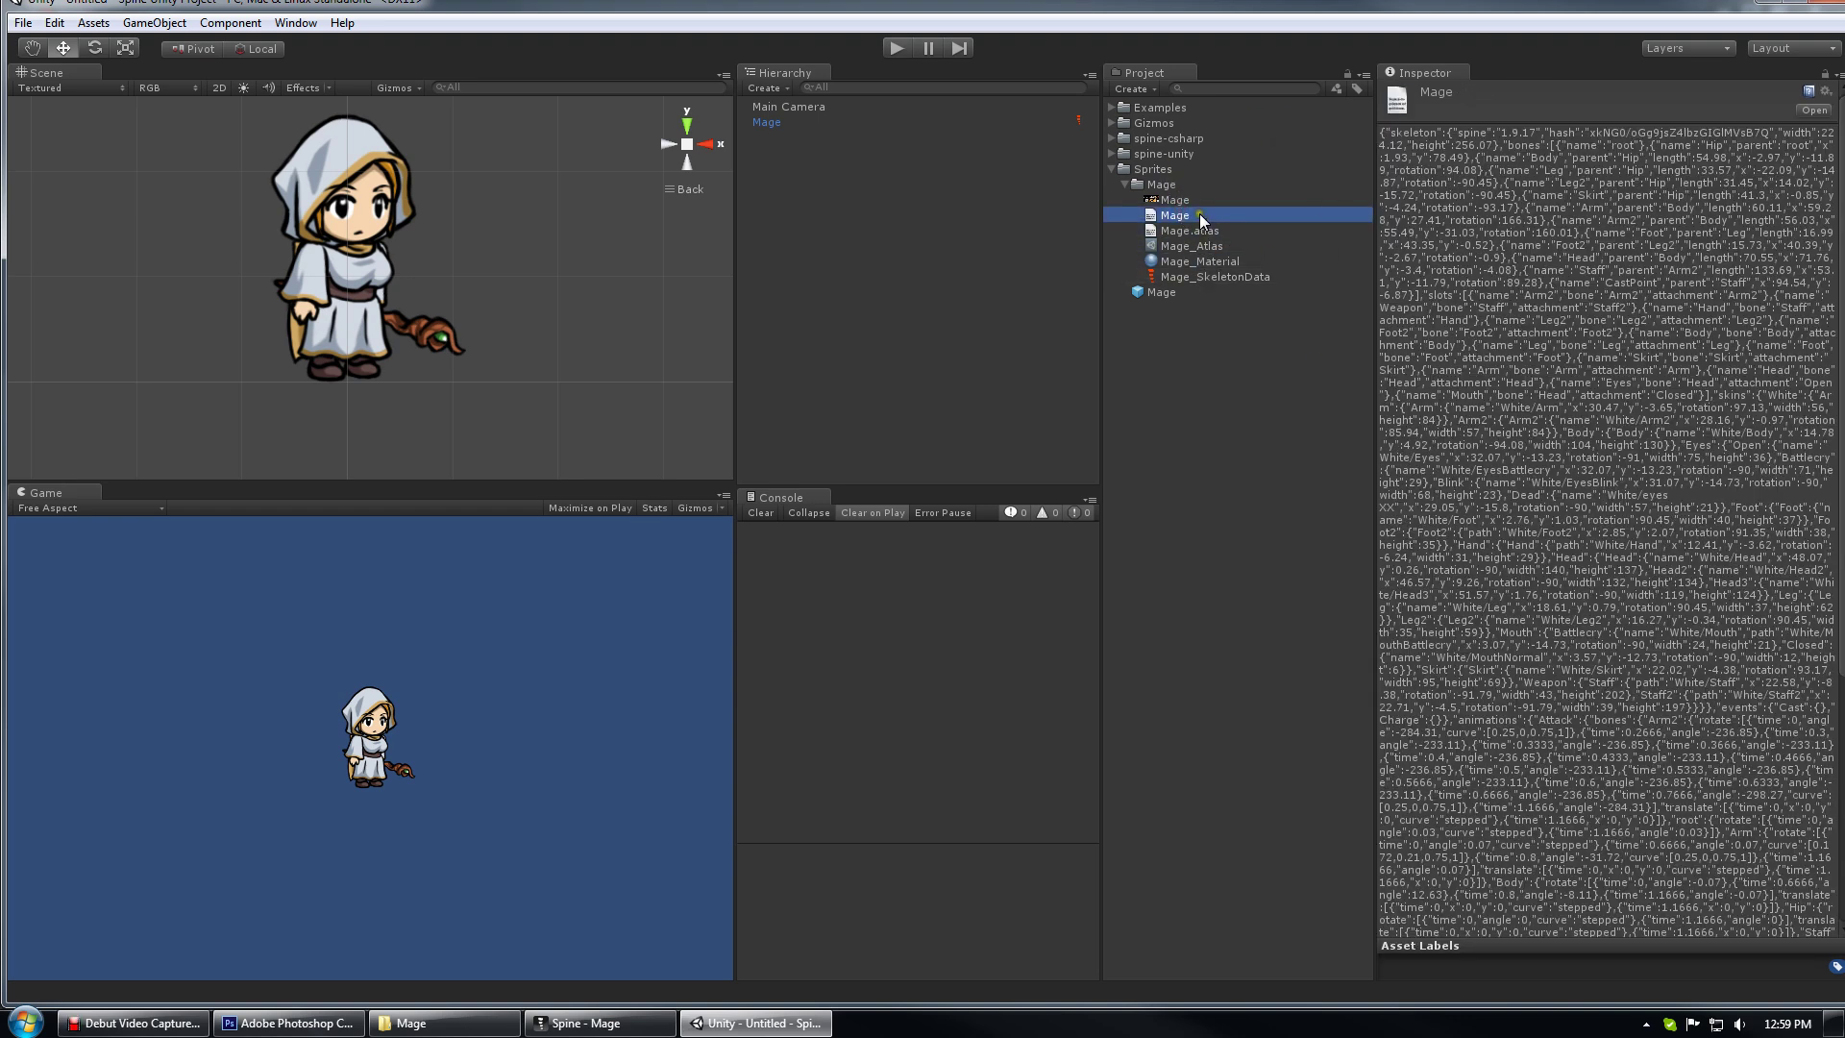
left_click(1174, 184)
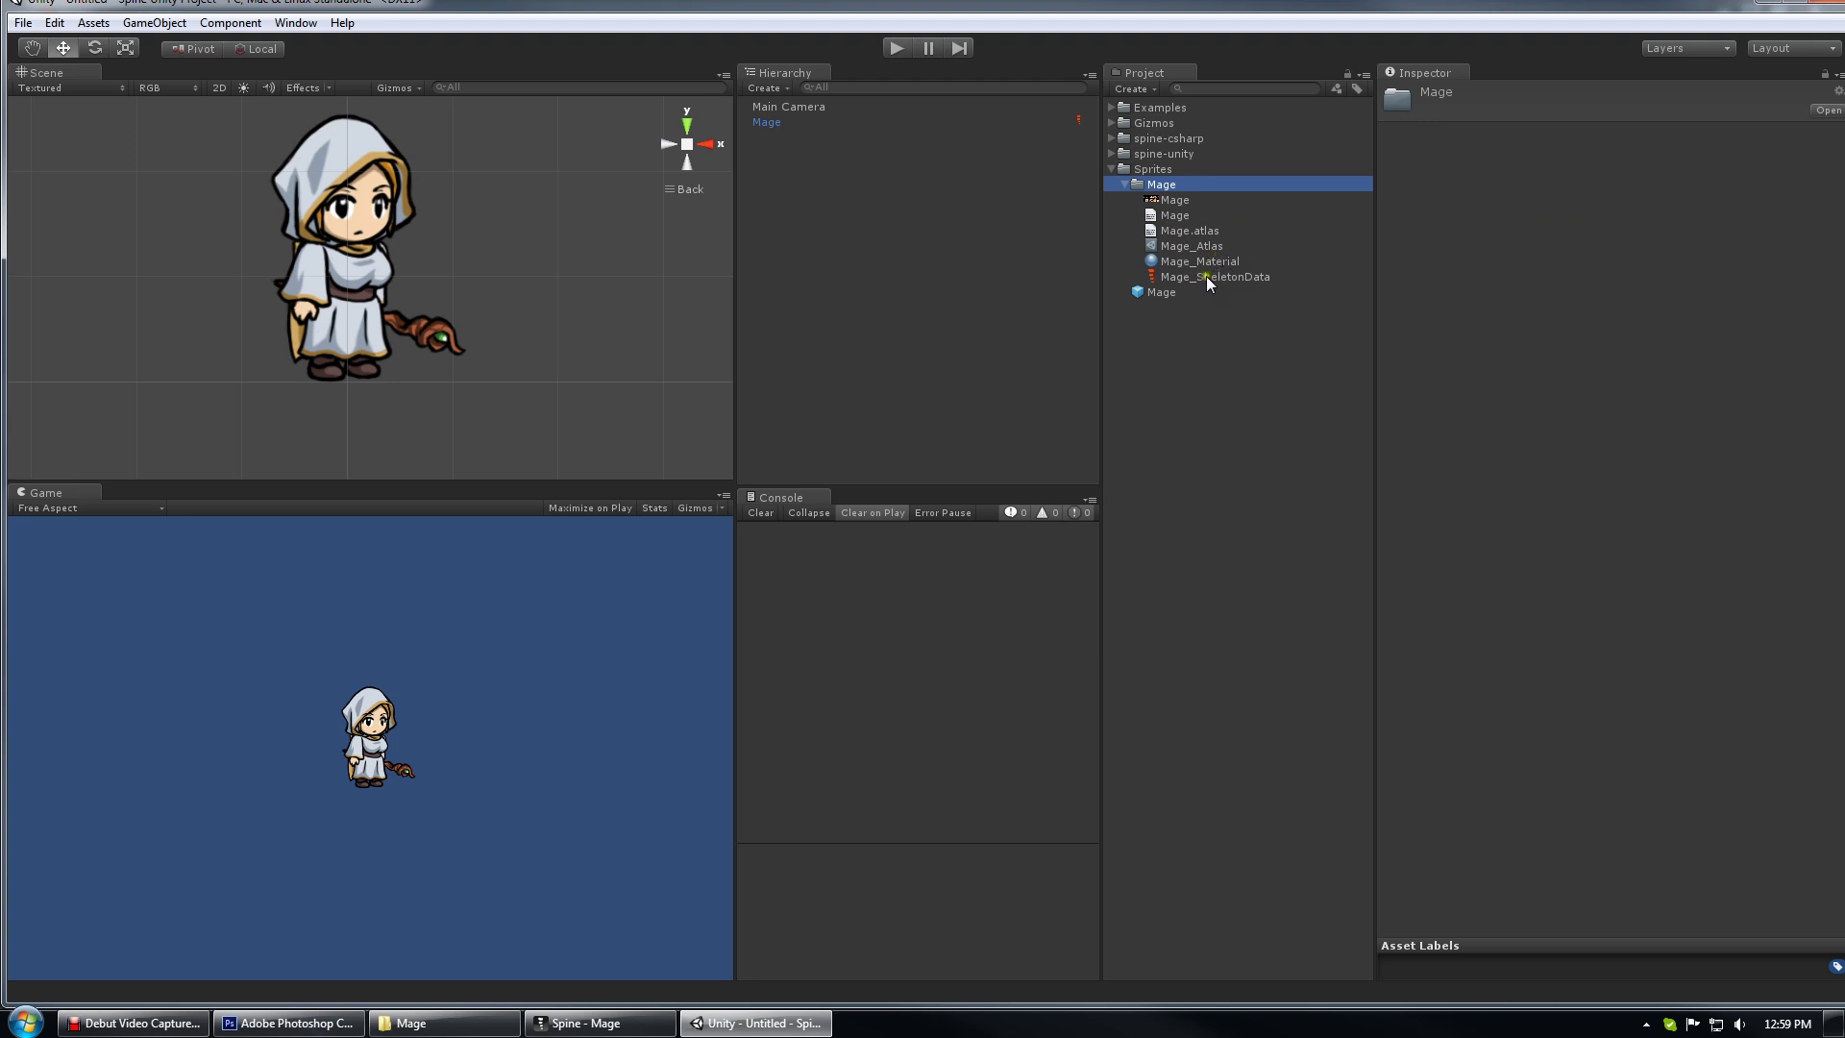
Trace Mage_Atlas to its Mage.atlas file and read the skeleton JSON and atlas text
left_click(1207, 278)
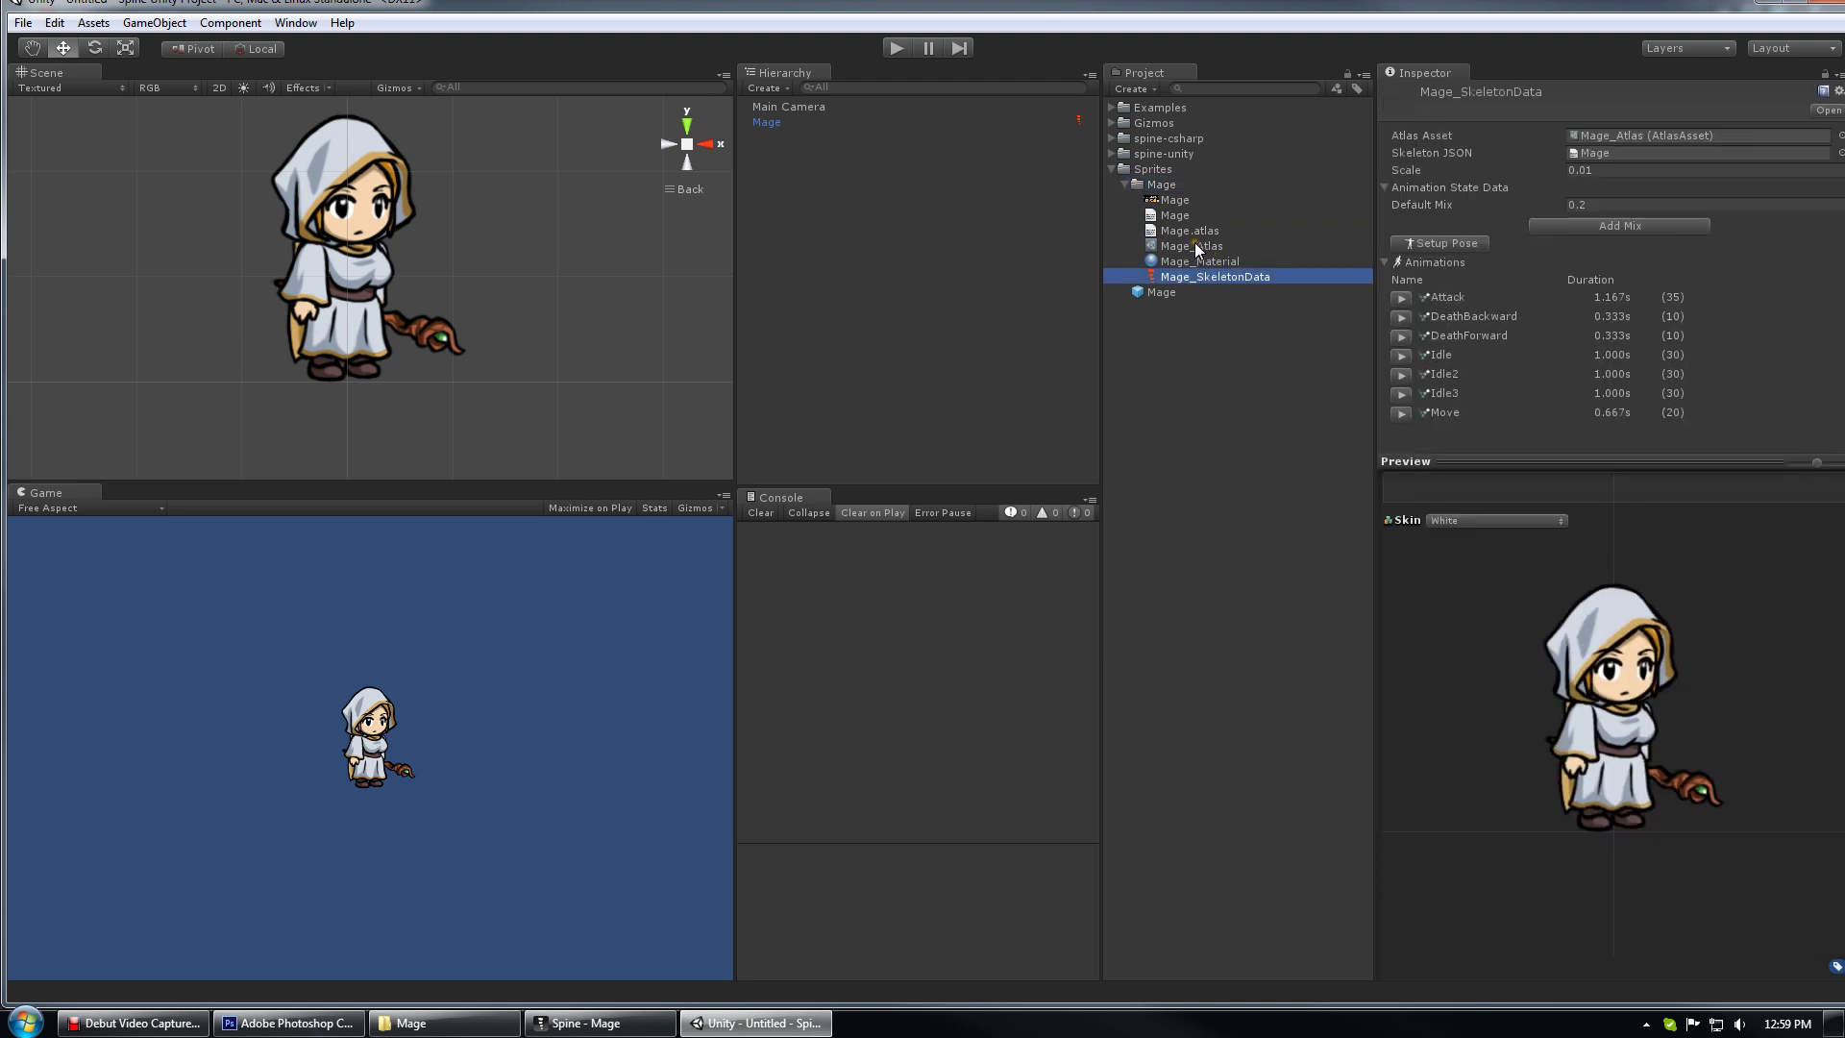
left_click(1196, 247)
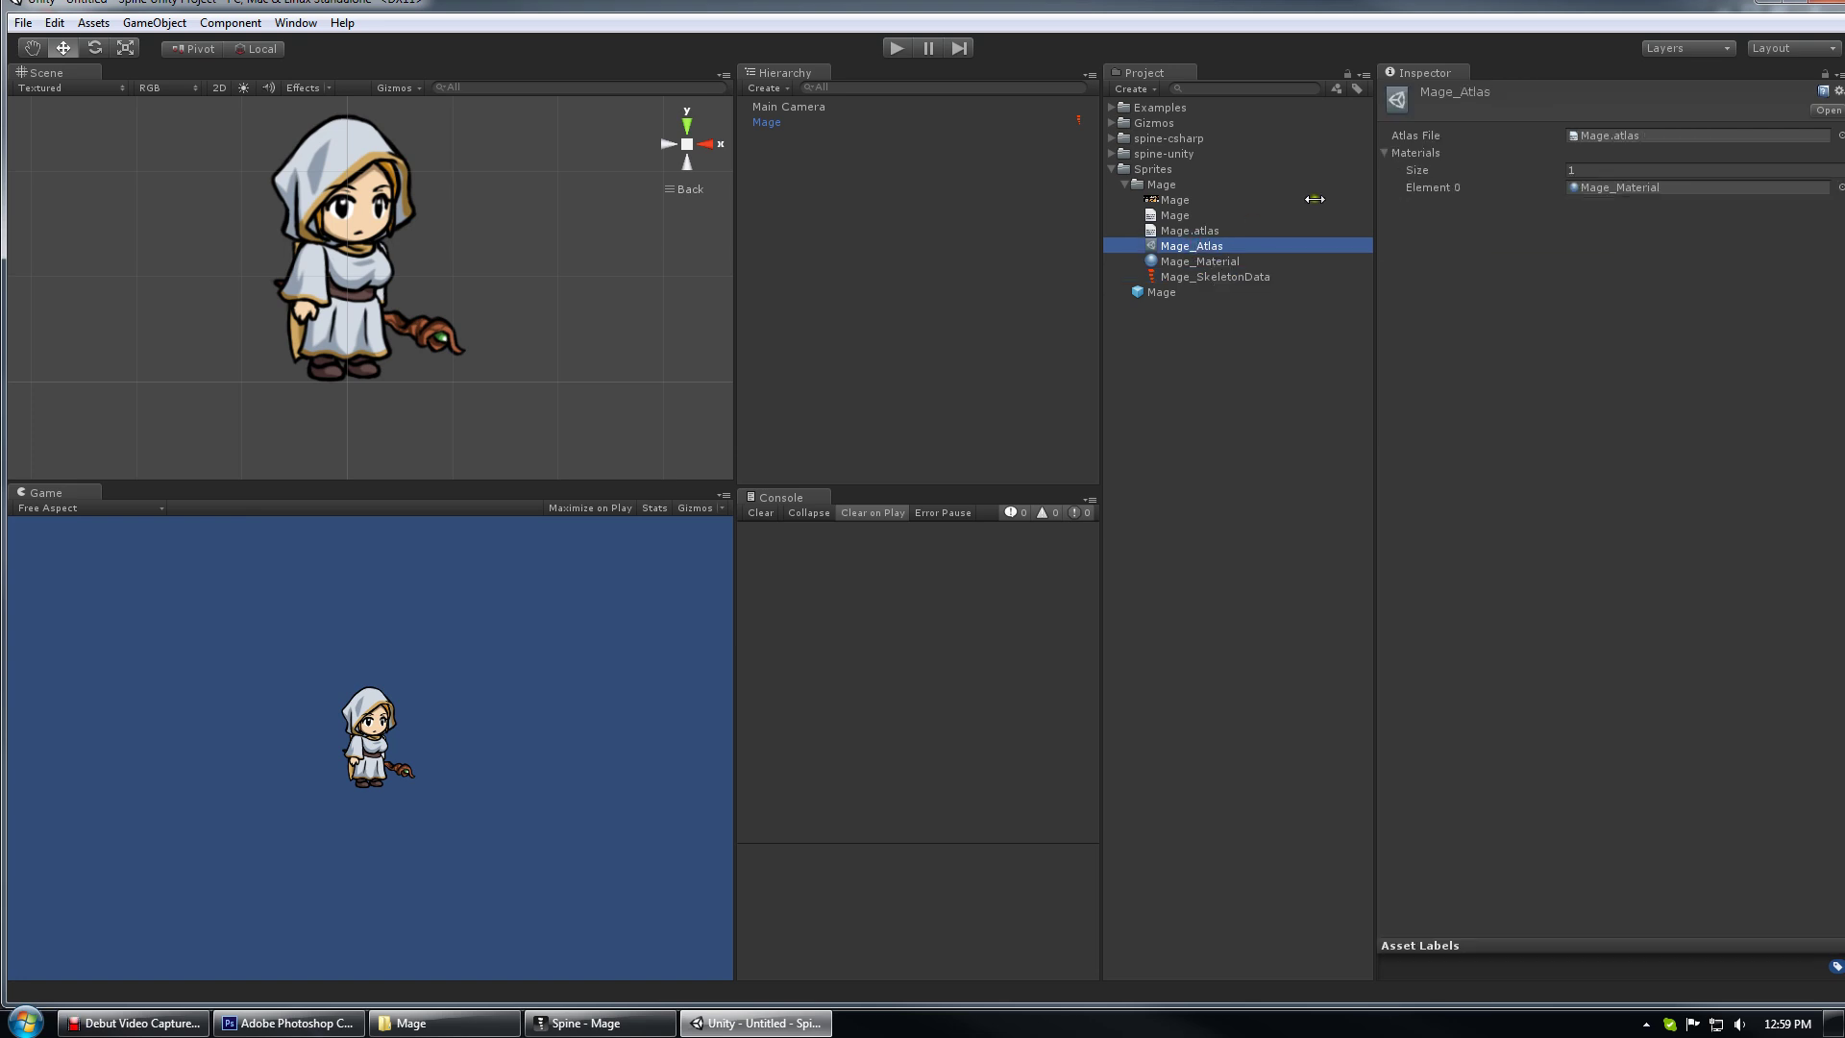
left_click(1614, 137)
left_click(1176, 230)
left_click(1174, 215)
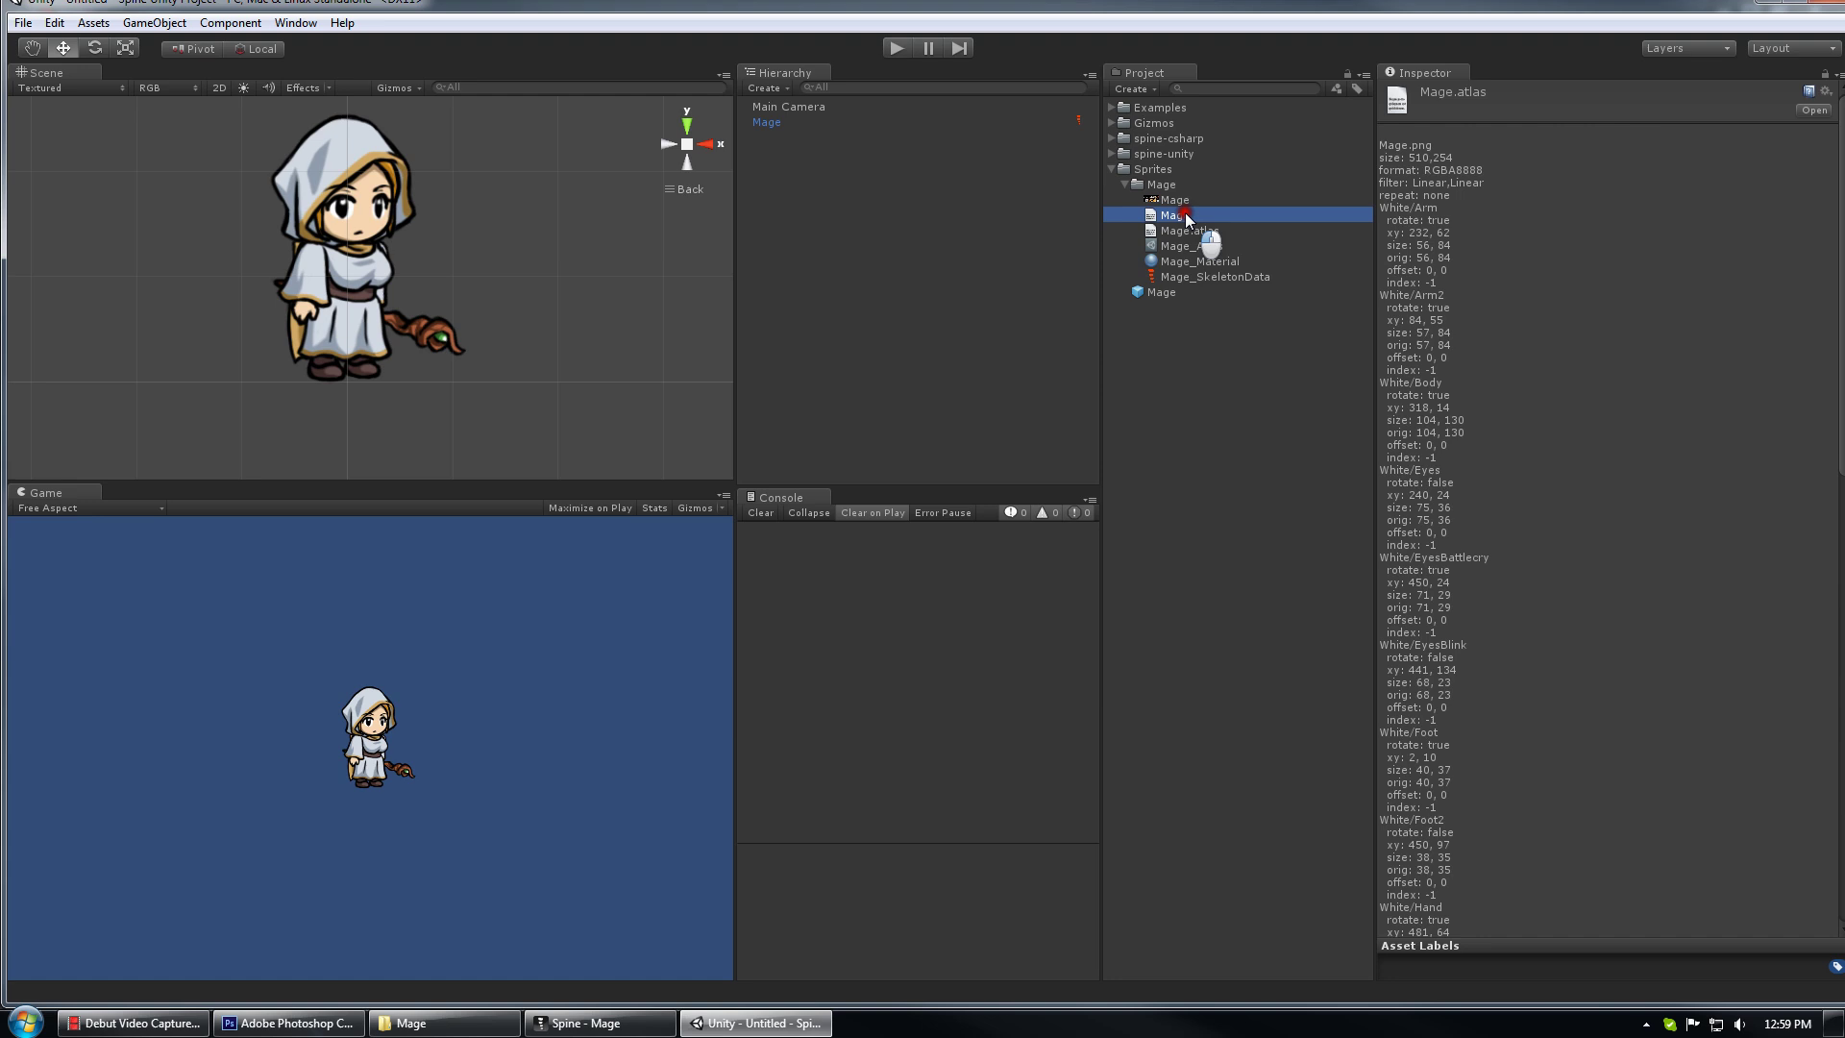
left_click(1176, 232)
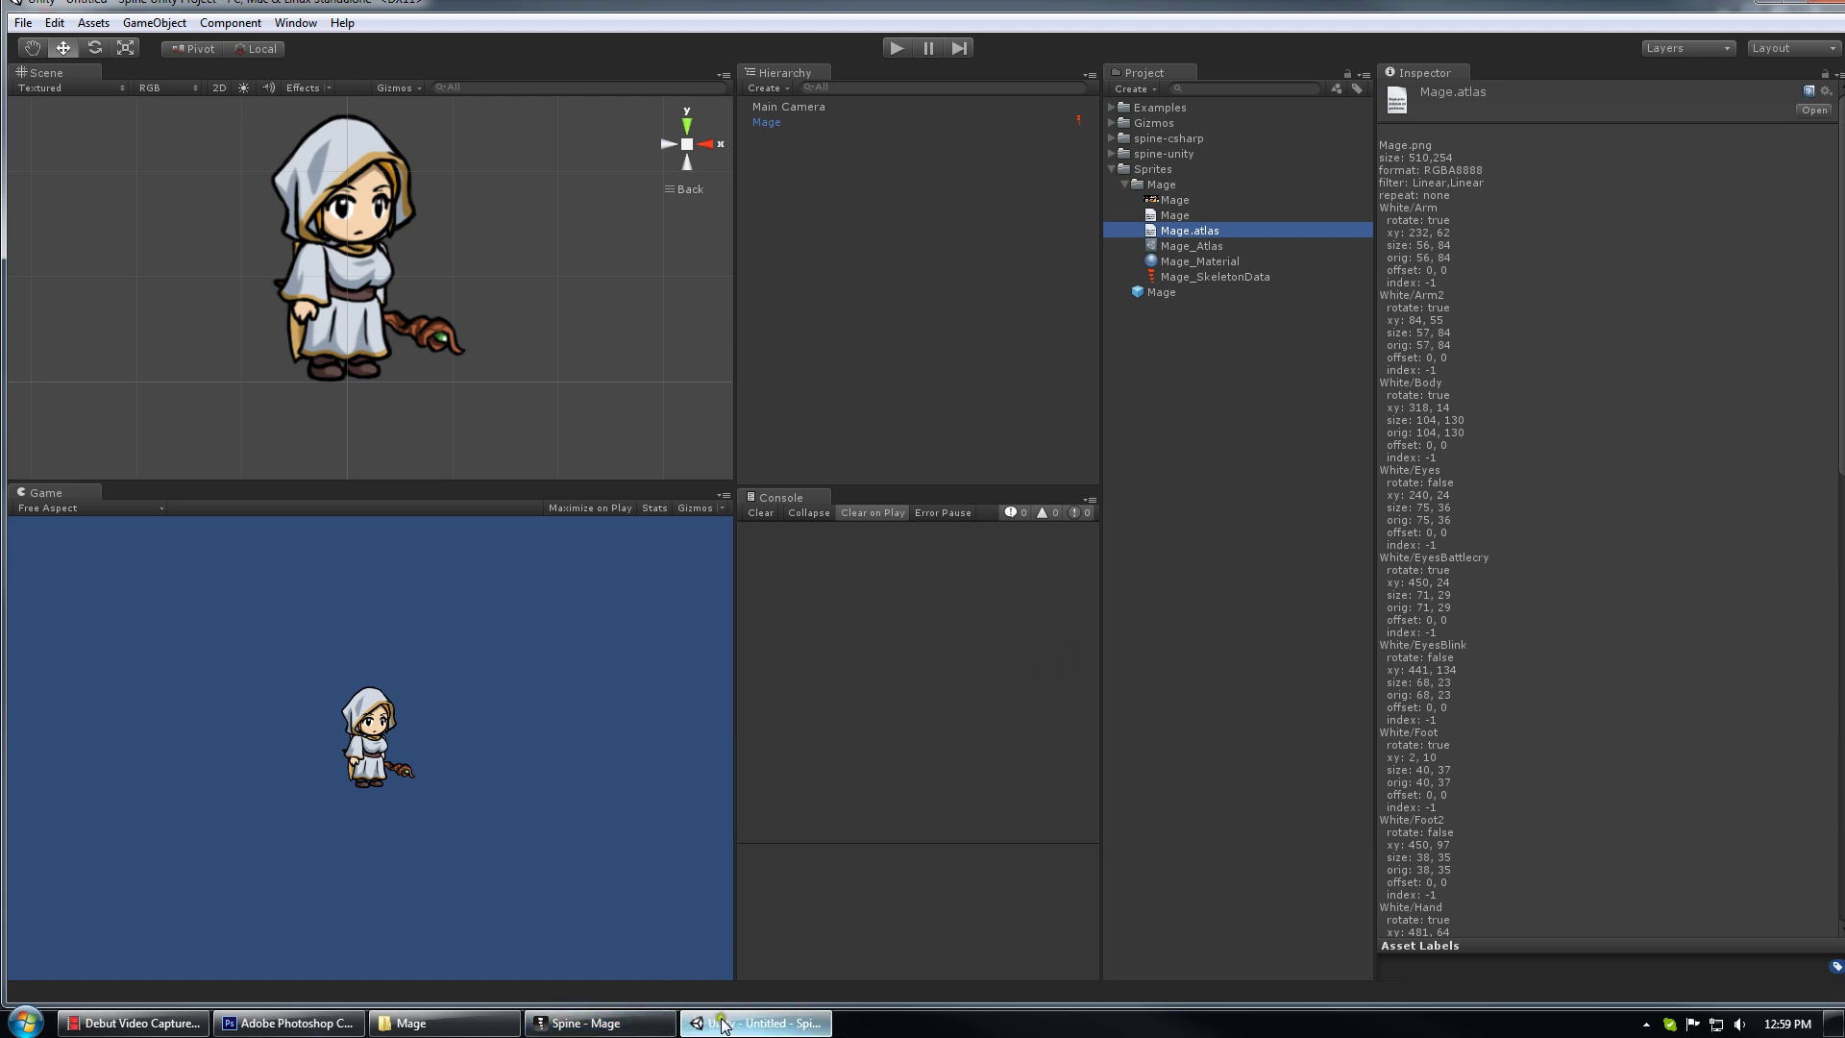
In Spine's tree, find and select the White/Head image attachment
left_click(611, 1024)
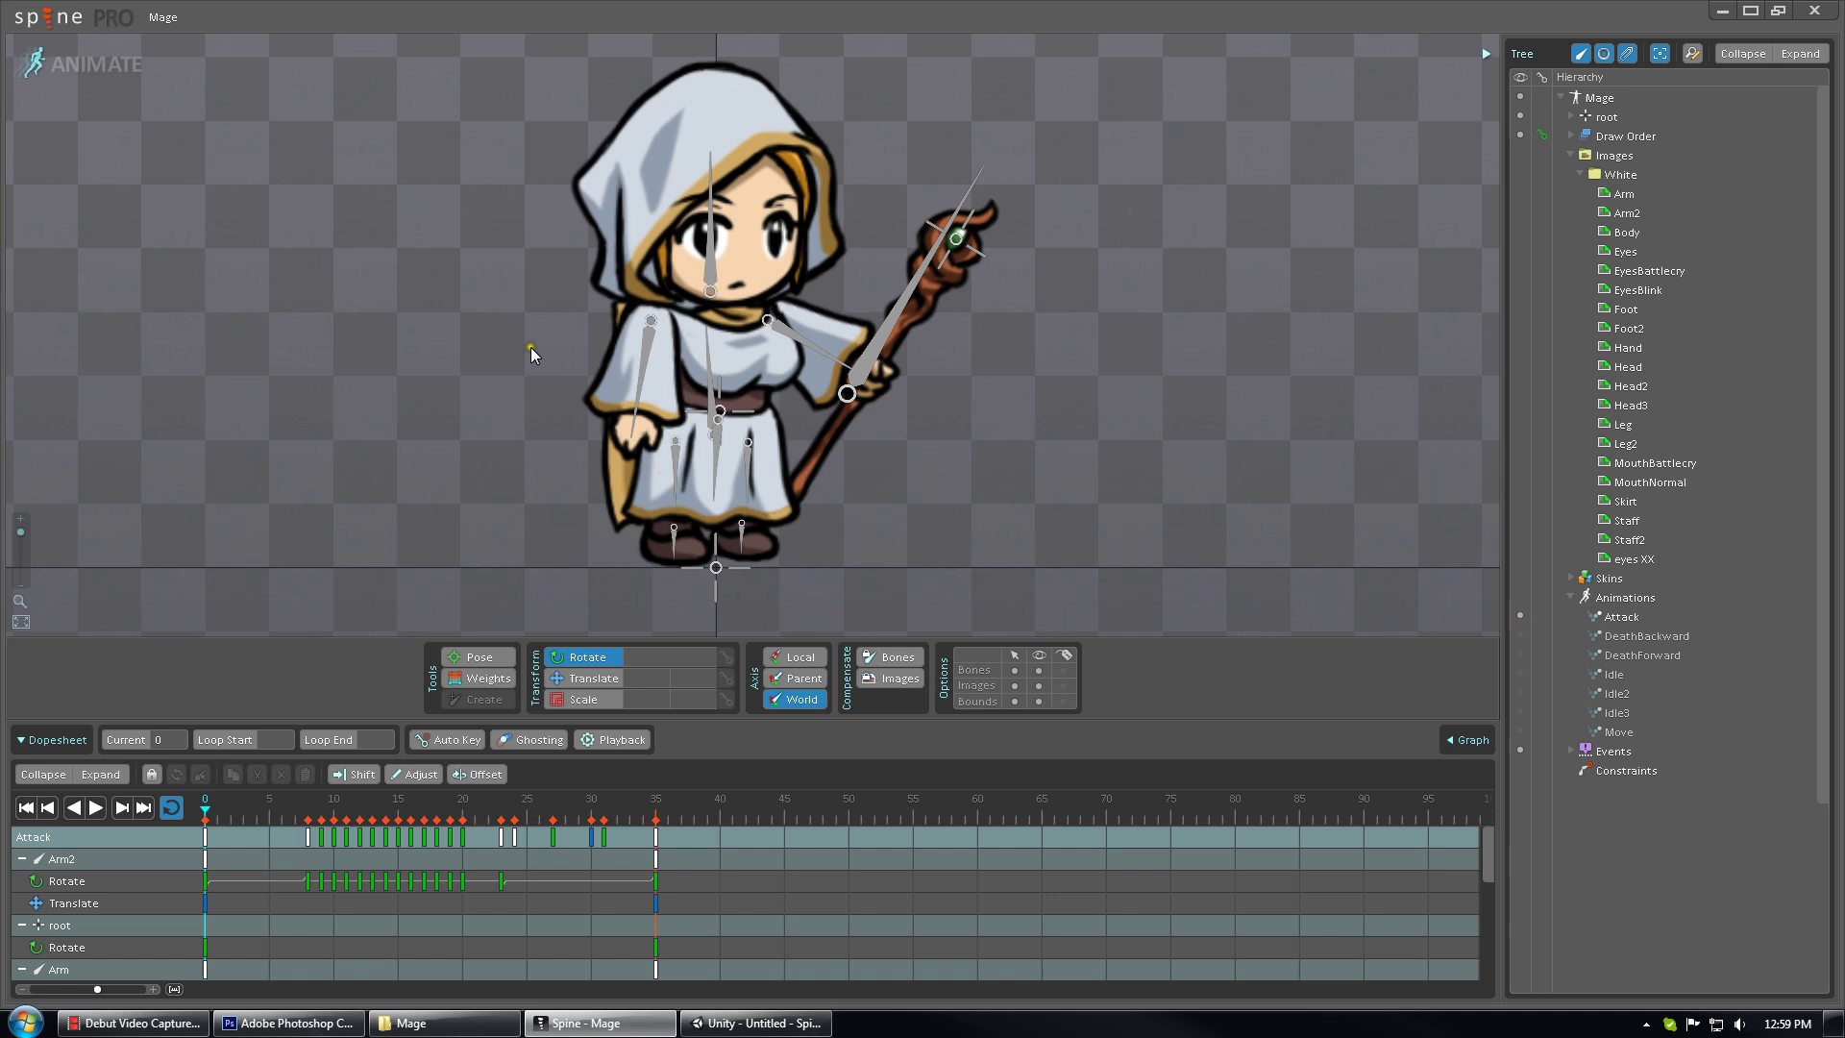
scroll(530, 347, "down", 1)
scroll(526, 371, "down", 1)
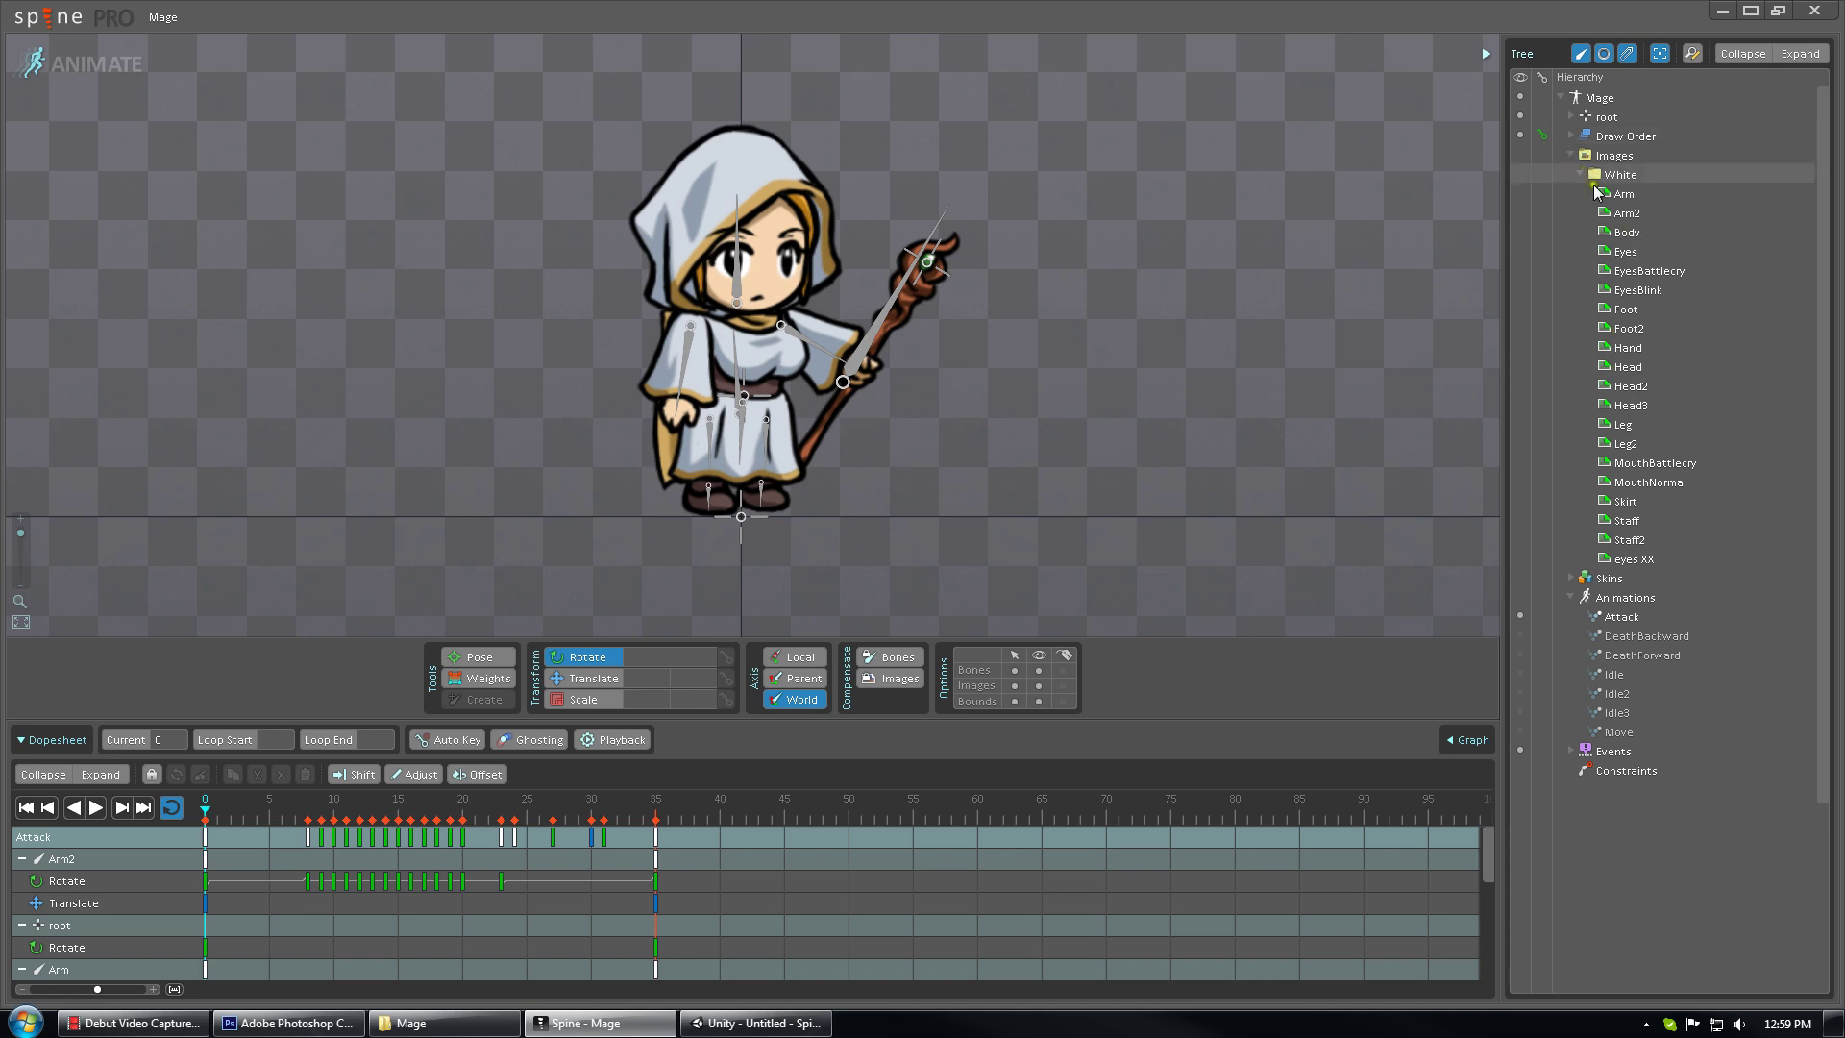
left_click(1633, 367)
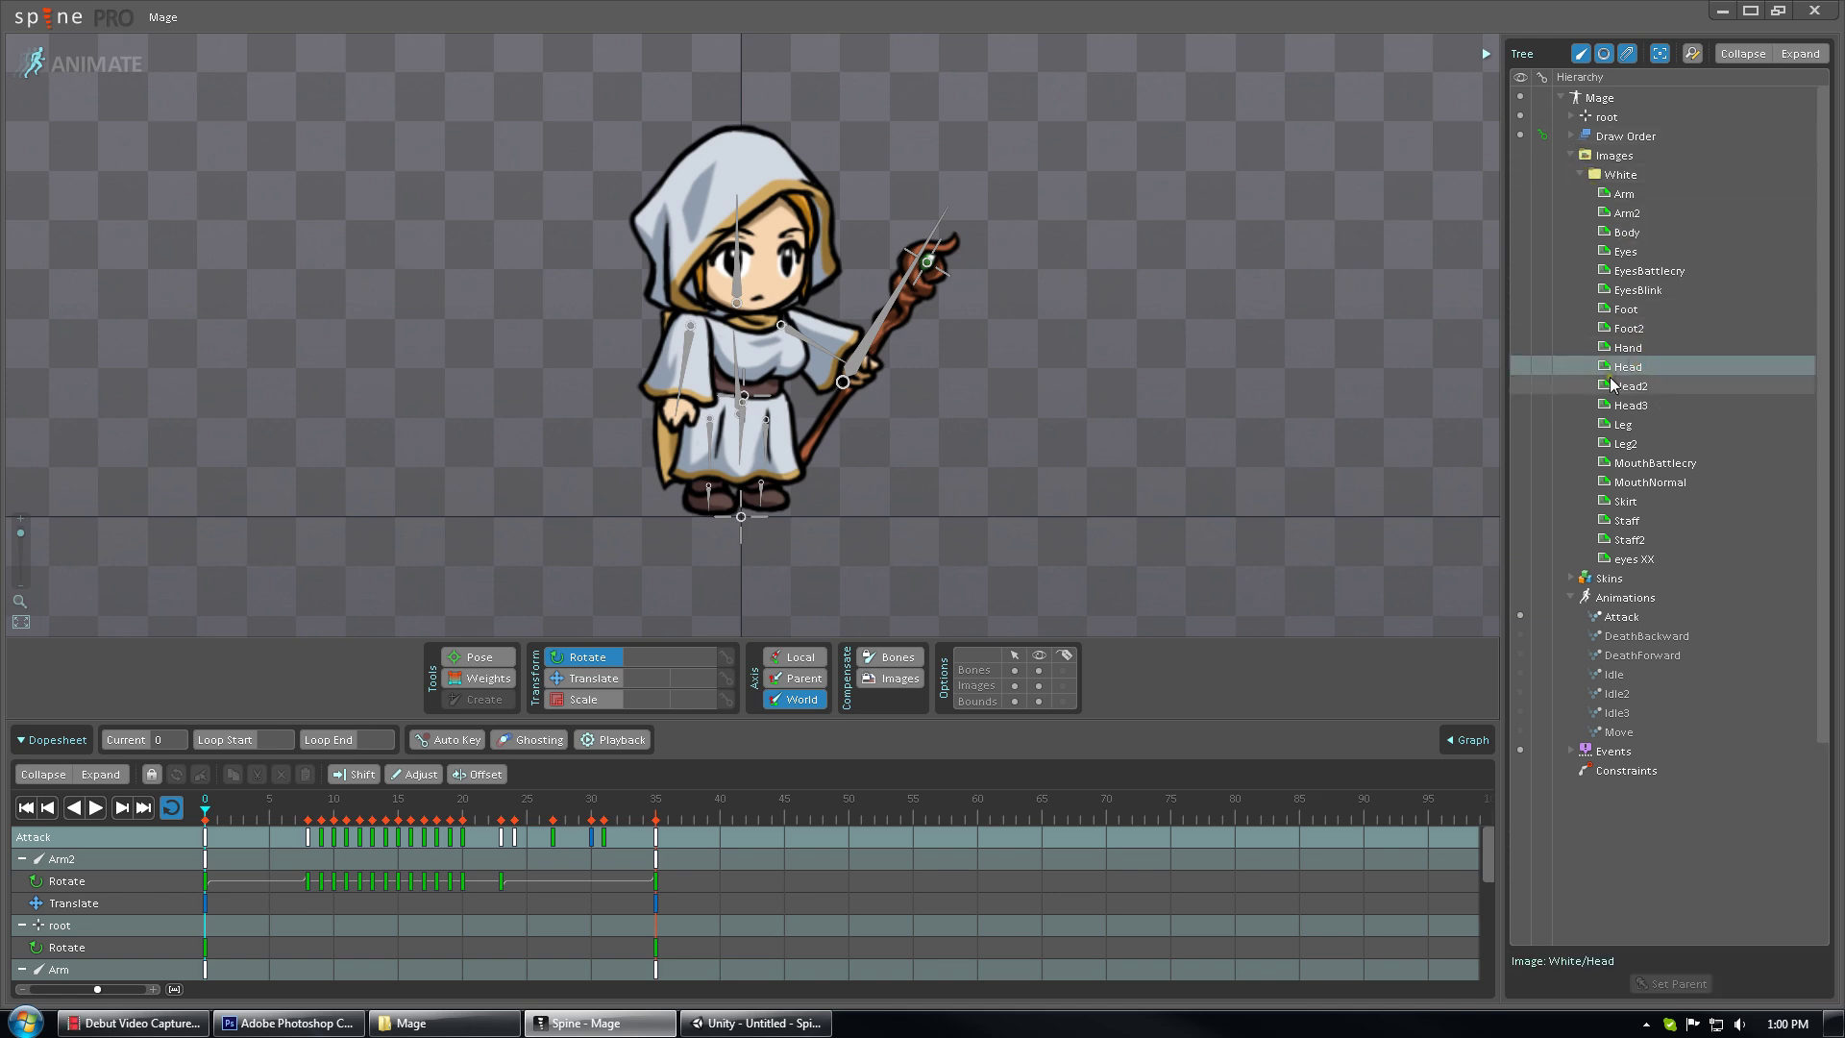
Browse the Mage project folder to images > White and bring up Head.png's actions
left_click(423, 1024)
left_click(615, 627)
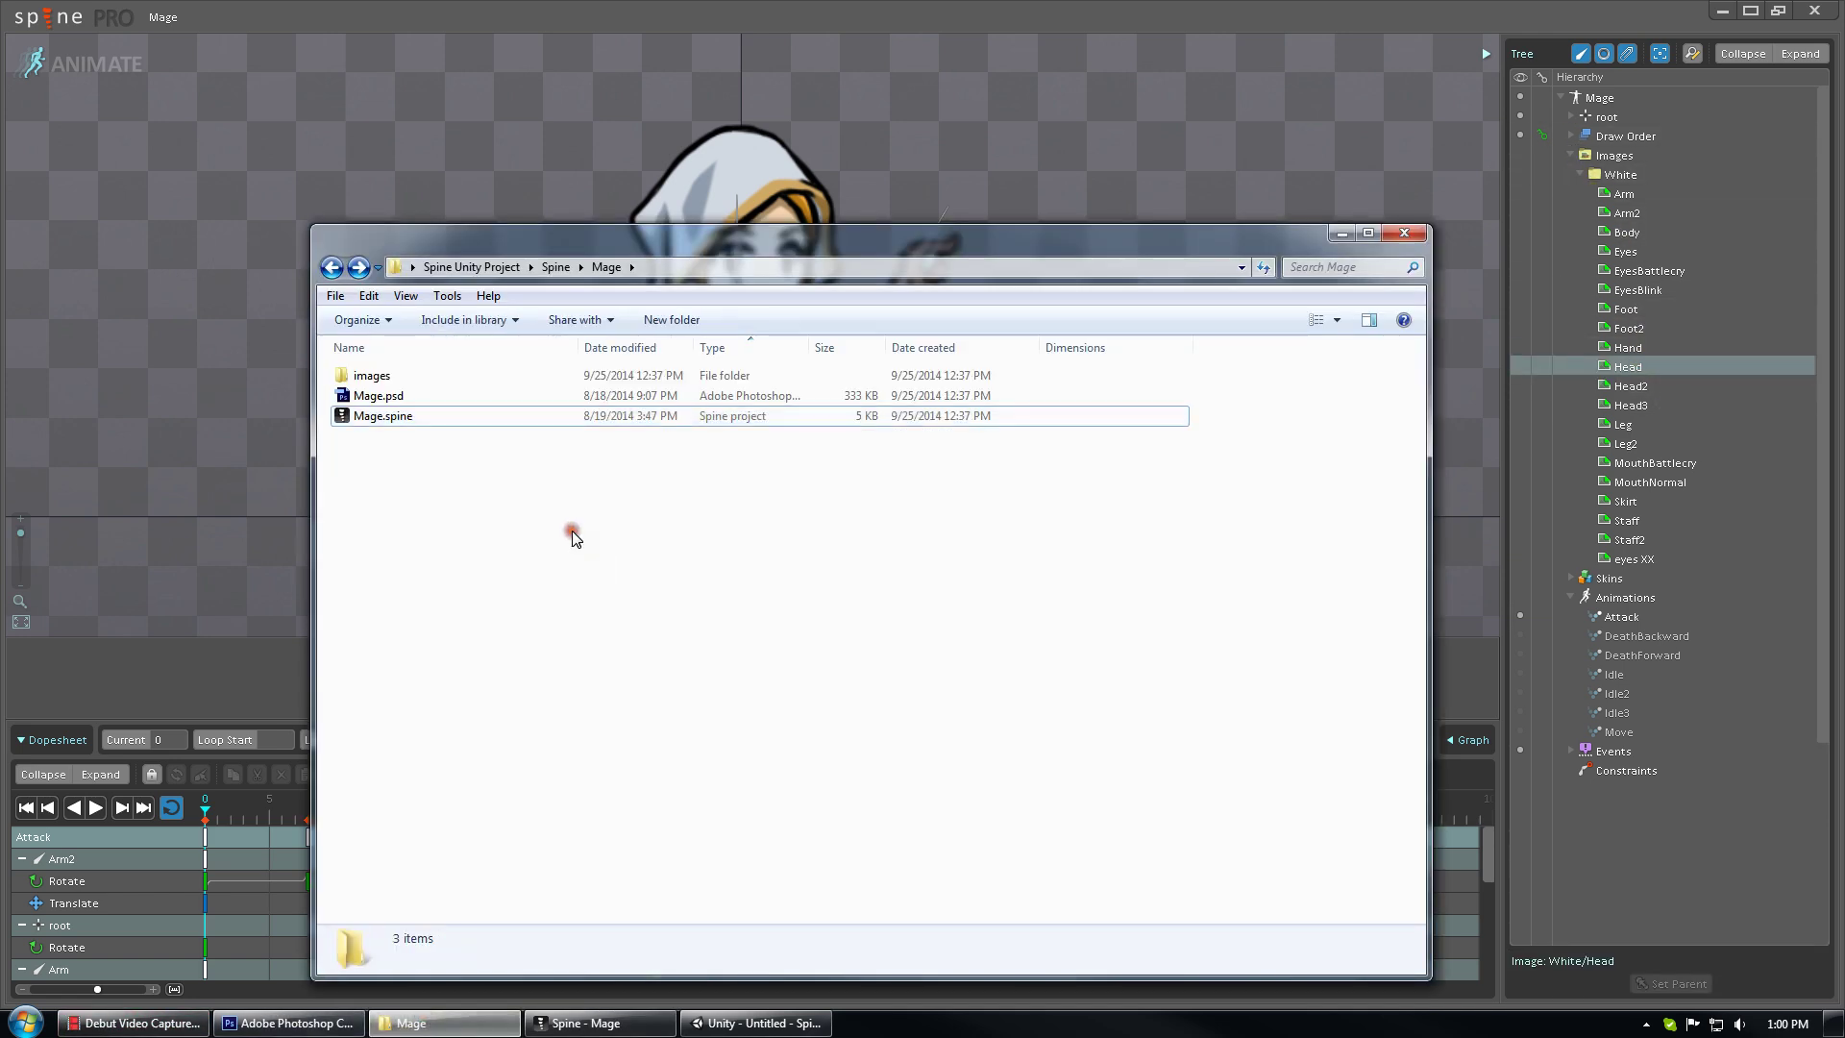
double_click(366, 376)
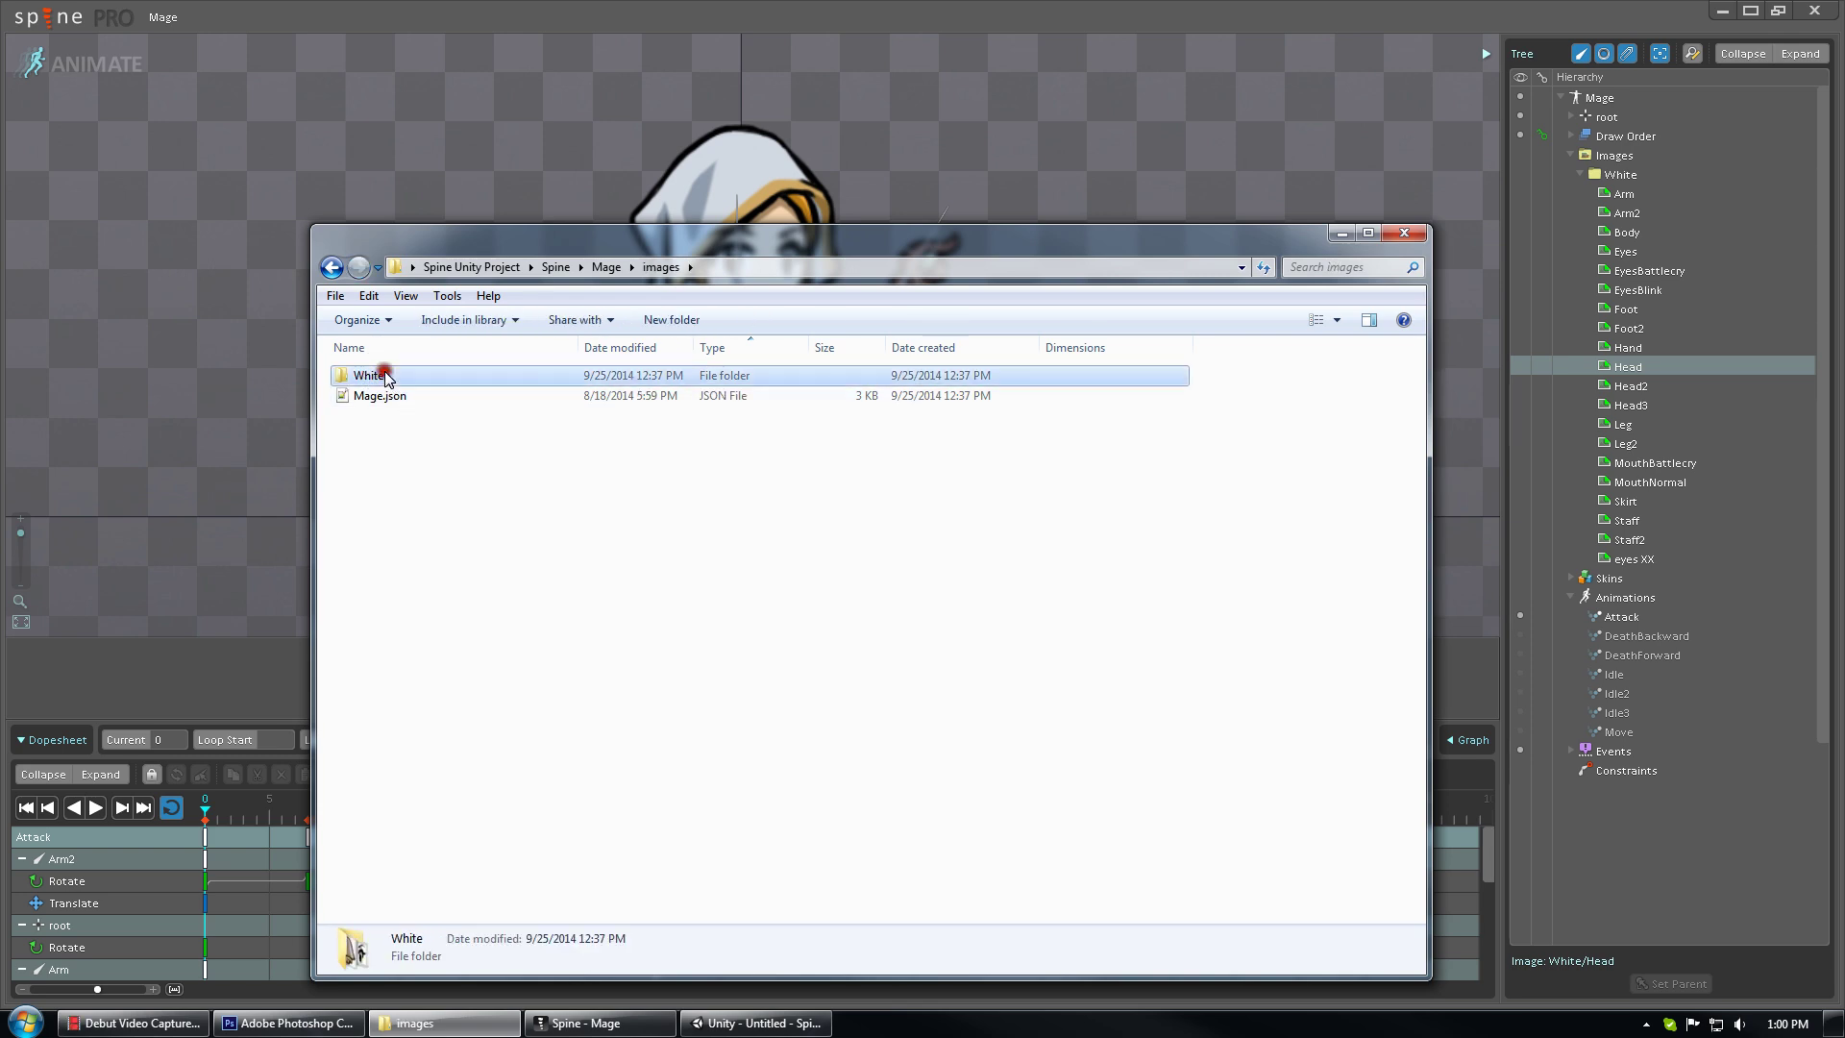
double_click(370, 376)
right_click(349, 520)
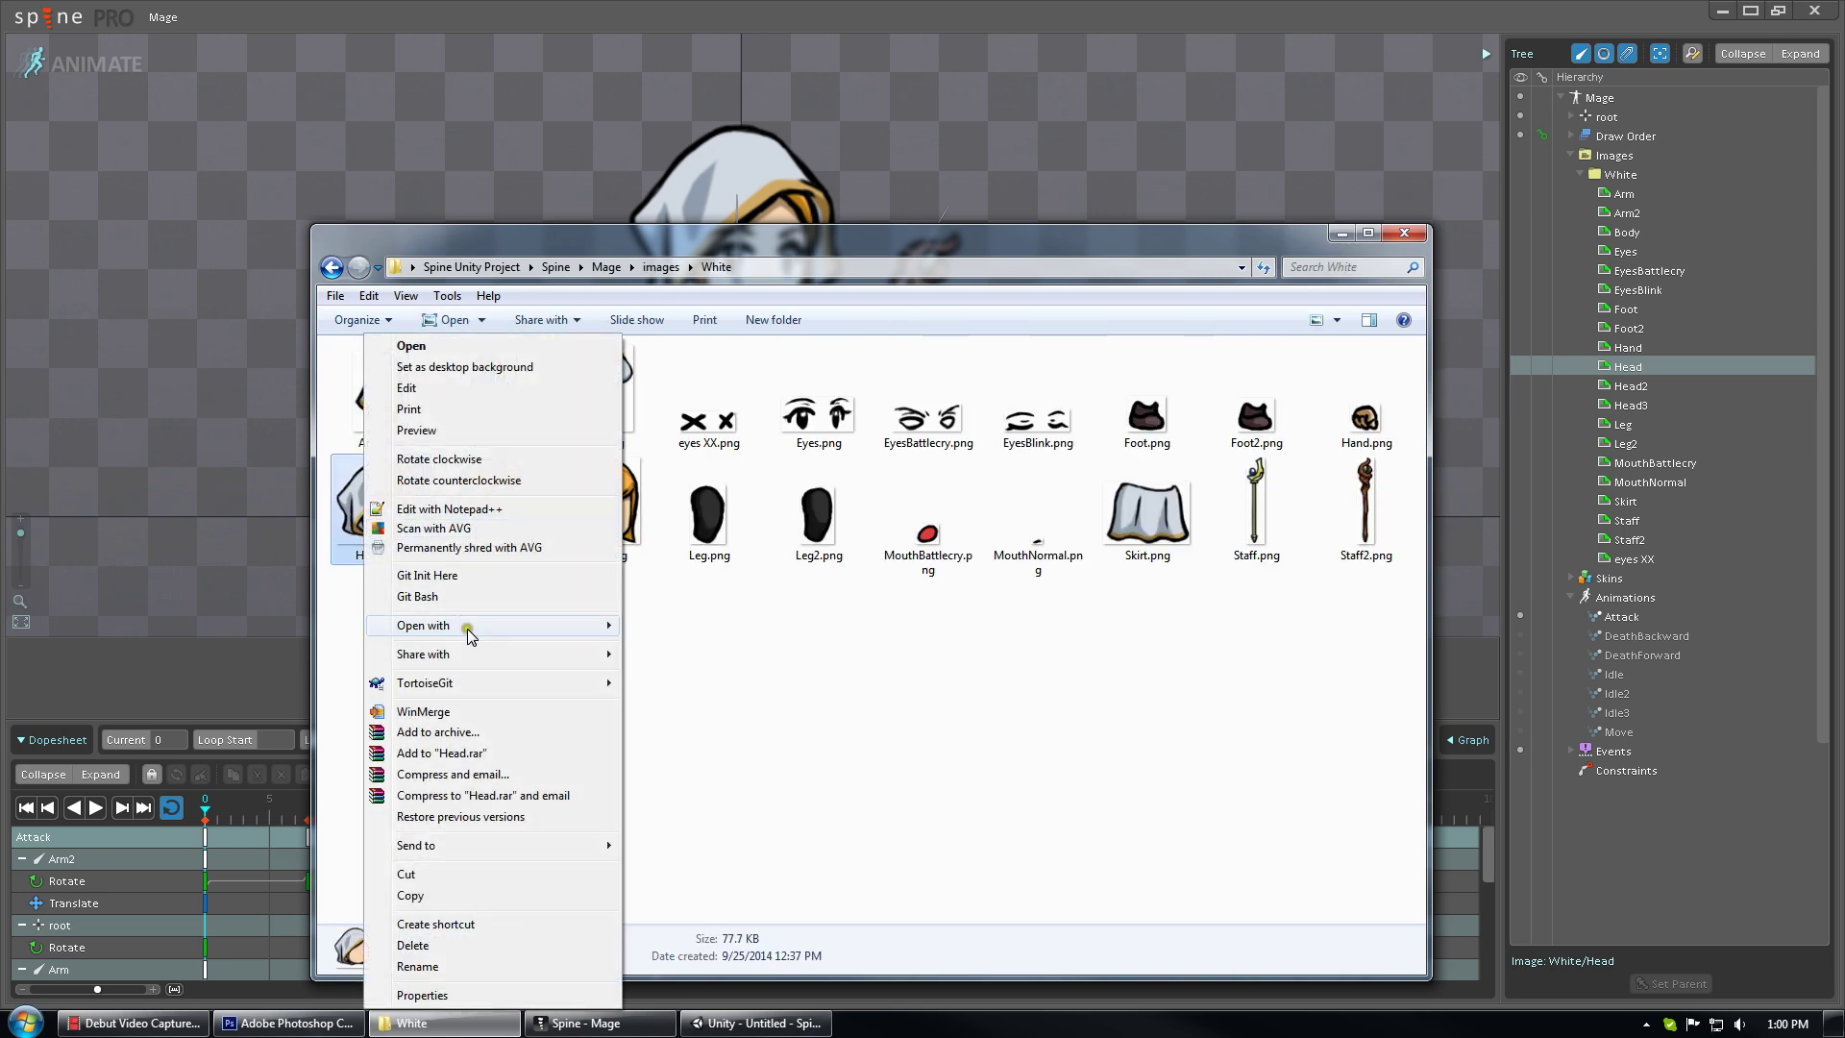
Open Head.png in Adobe Photoshop CS6 and zoom the view to 300%
mouse_move(473, 626)
left_click(746, 648)
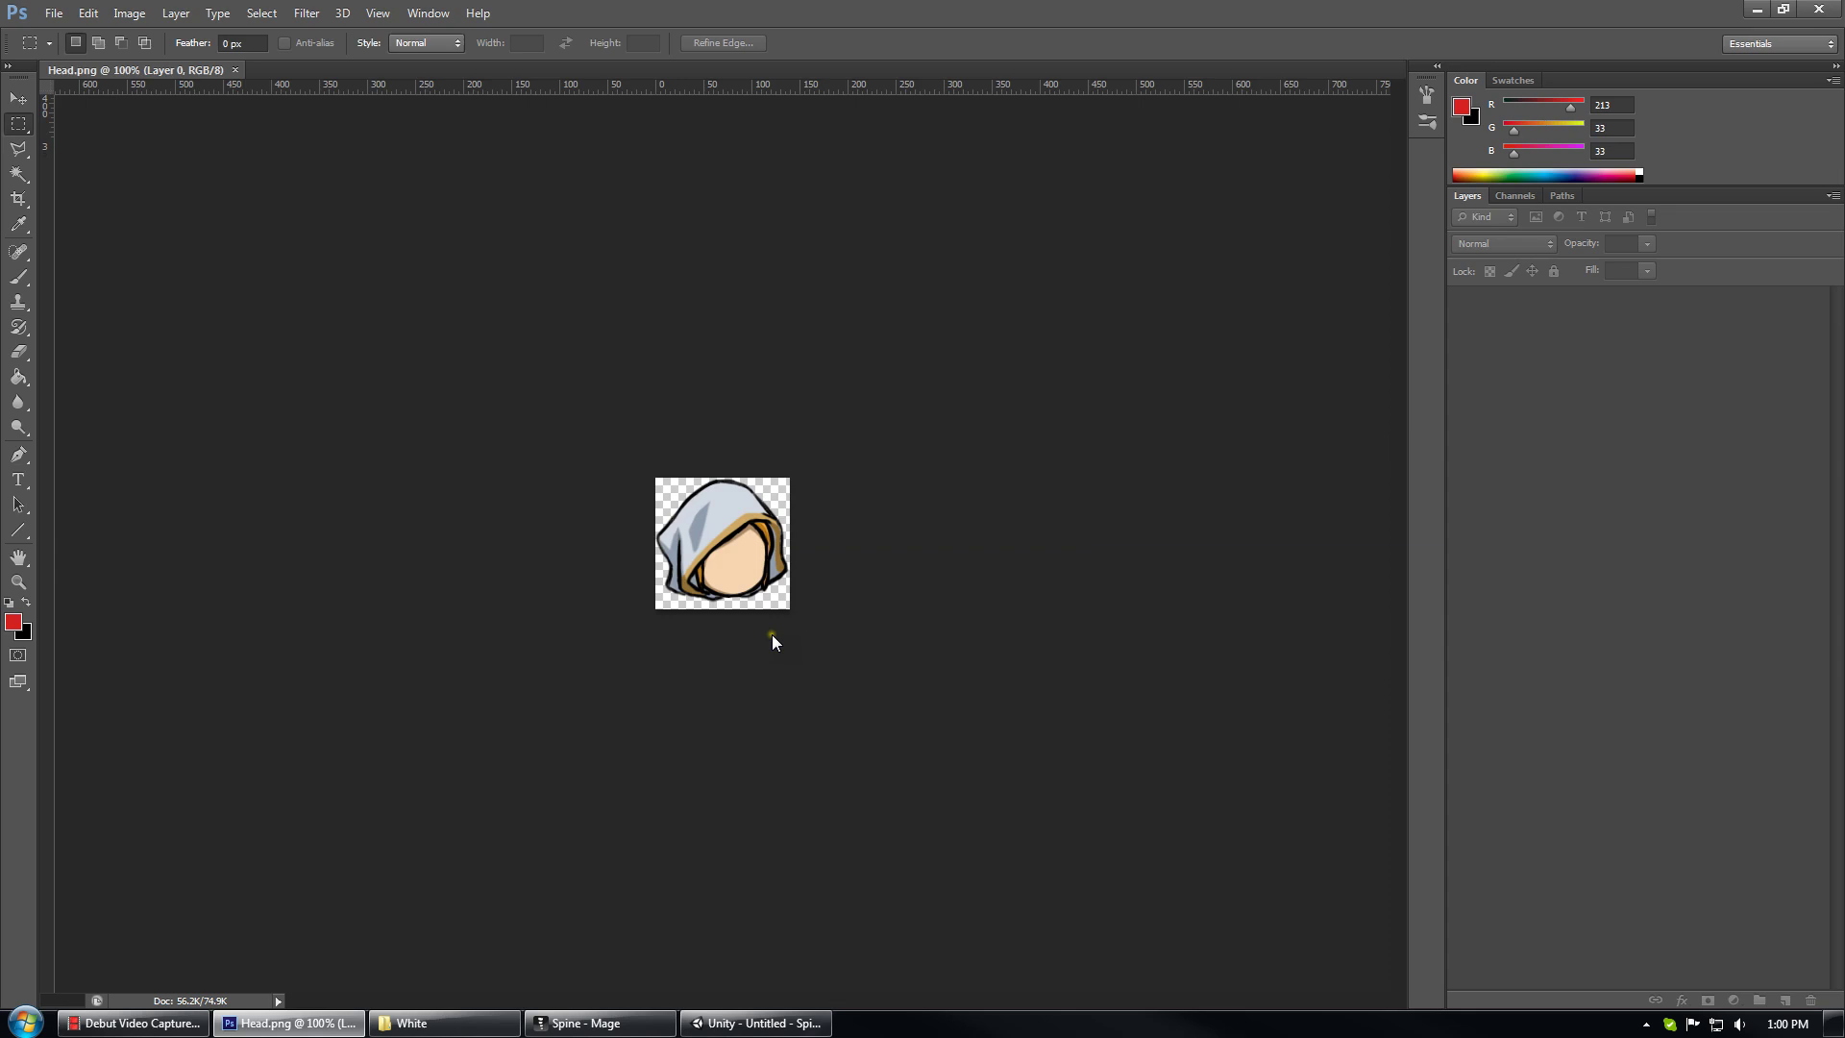
key("ctrl+plus")
key("ctrl+plus")
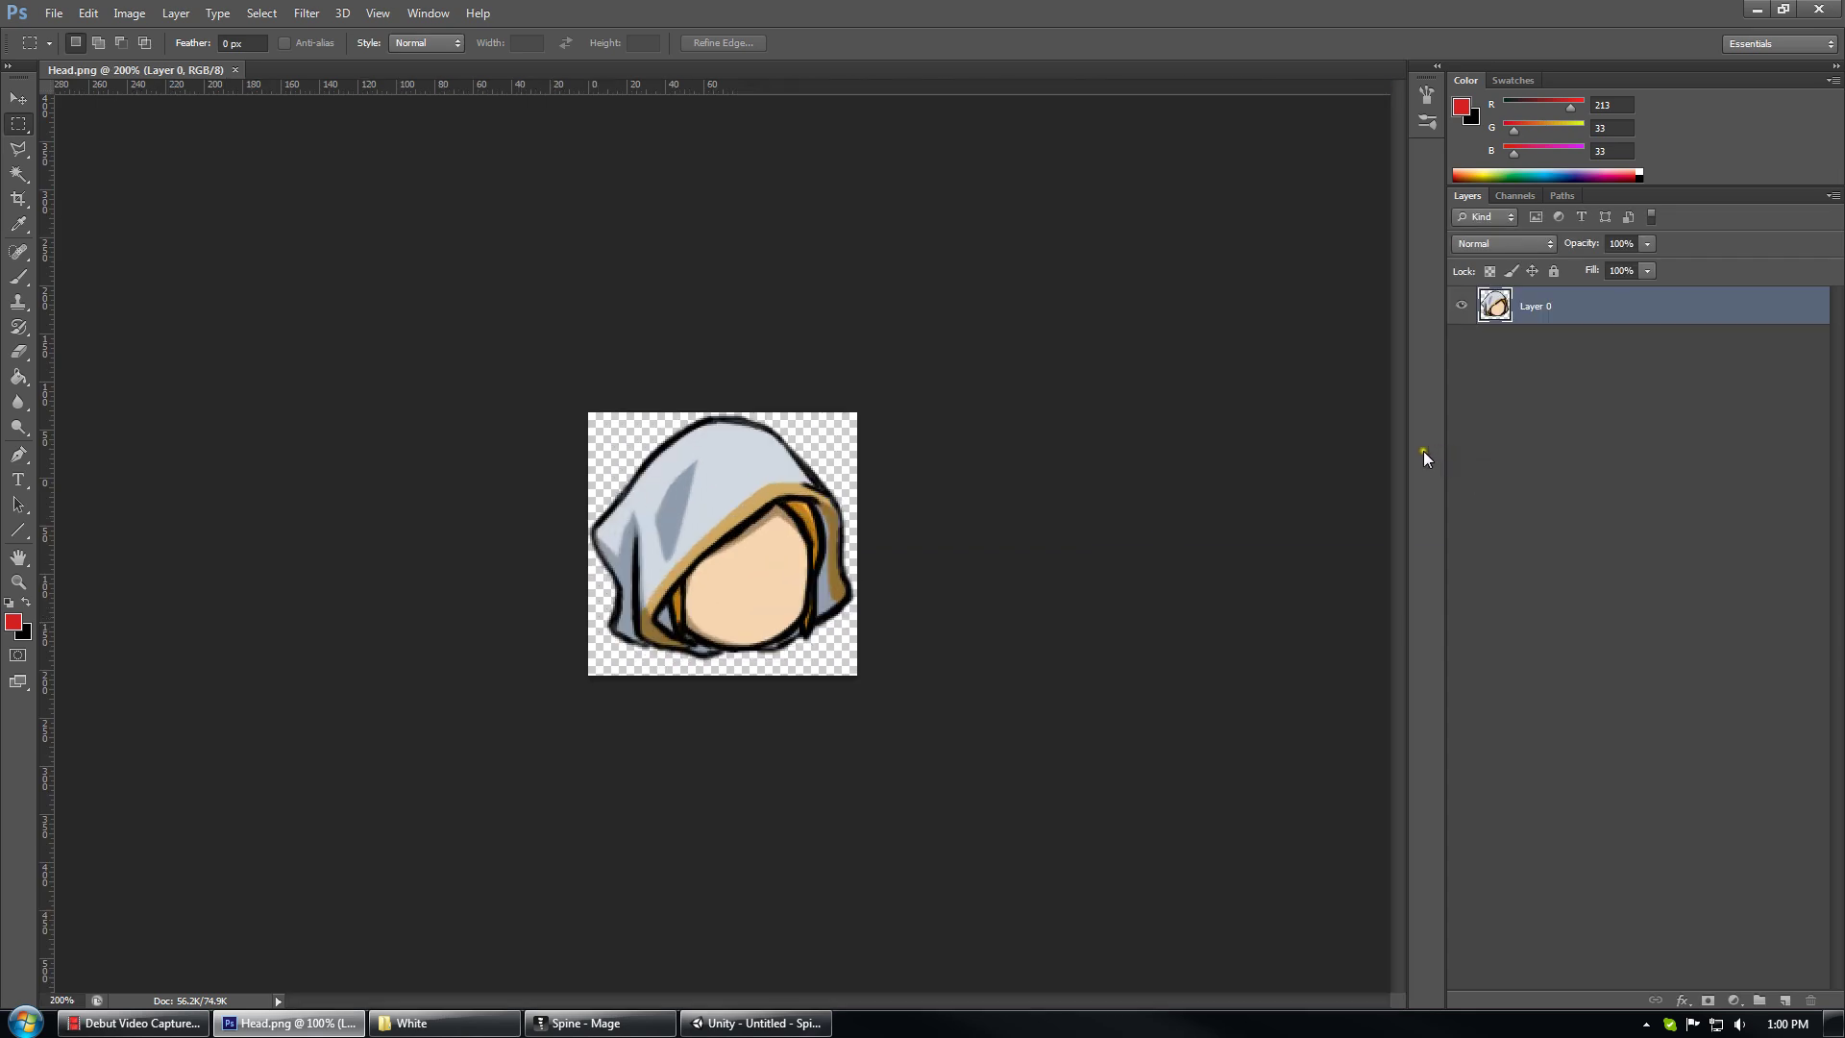
Magic Wand the light-grey hood, adding its left strip, right strip and lower-left patch
key("w")
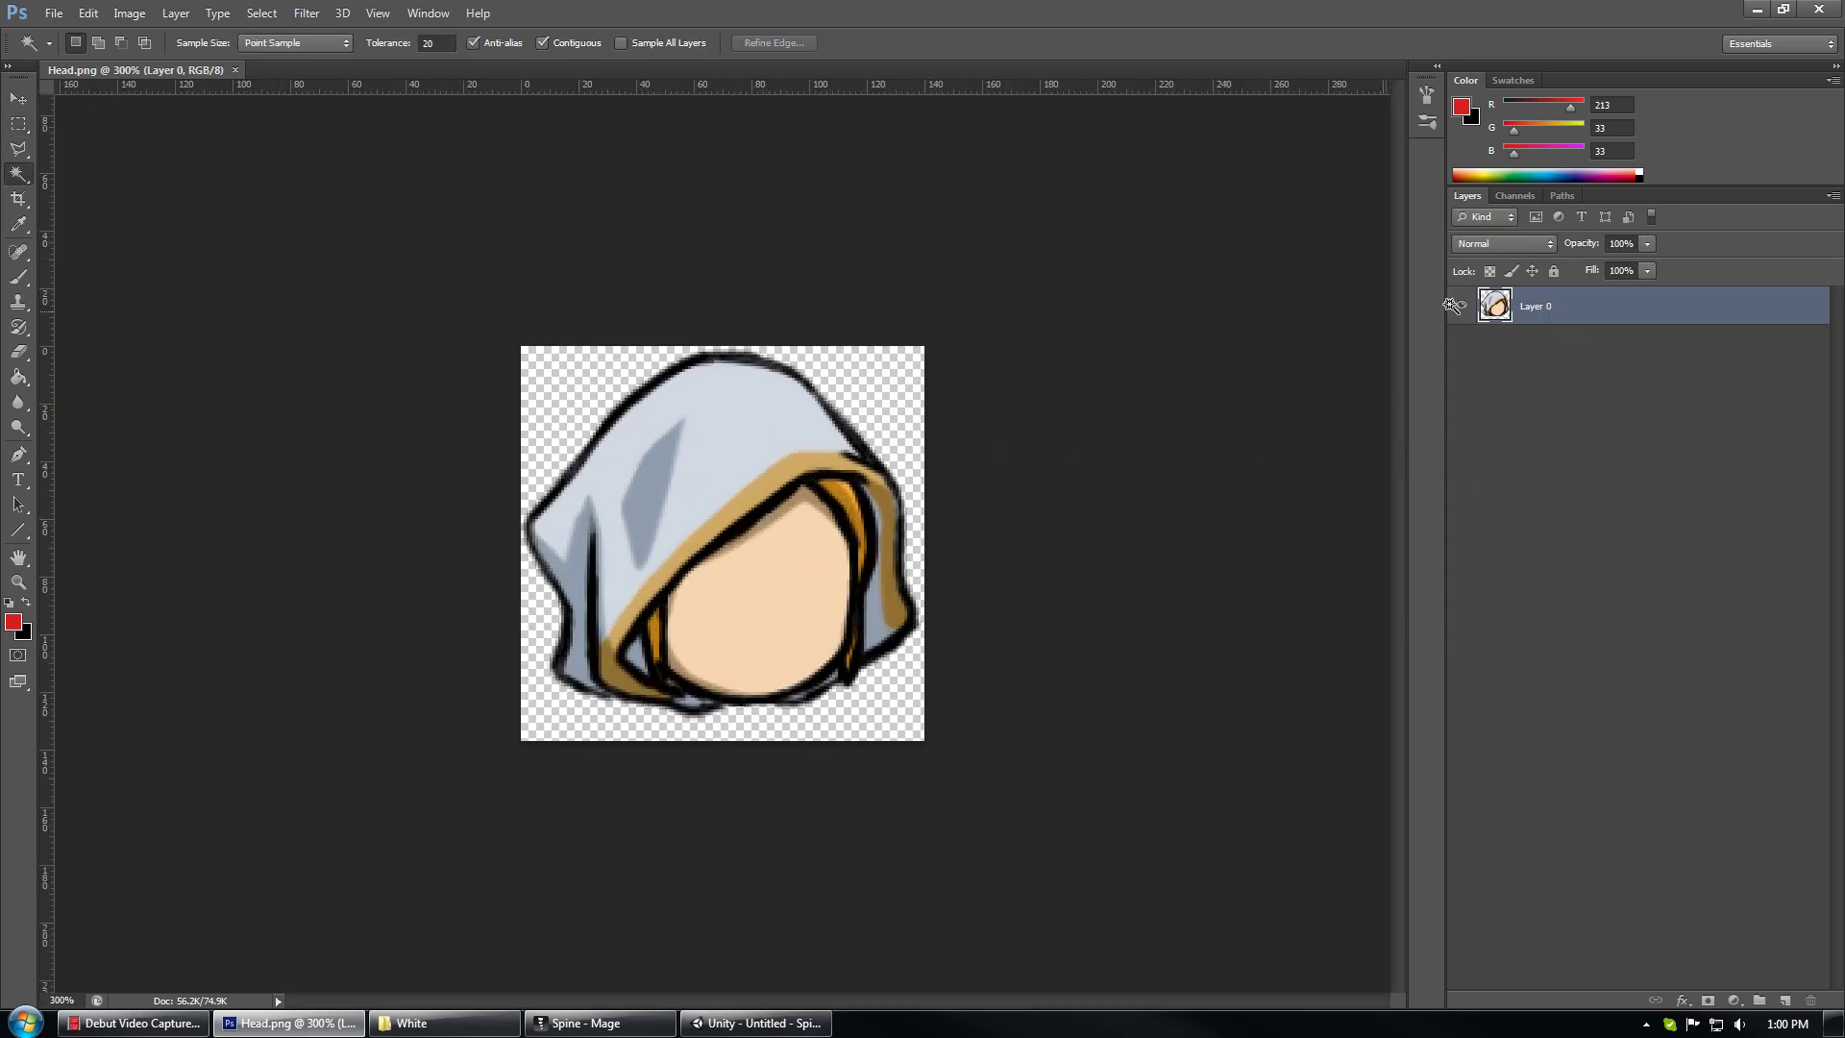
left_click(764, 471)
left_click(571, 582, "shift")
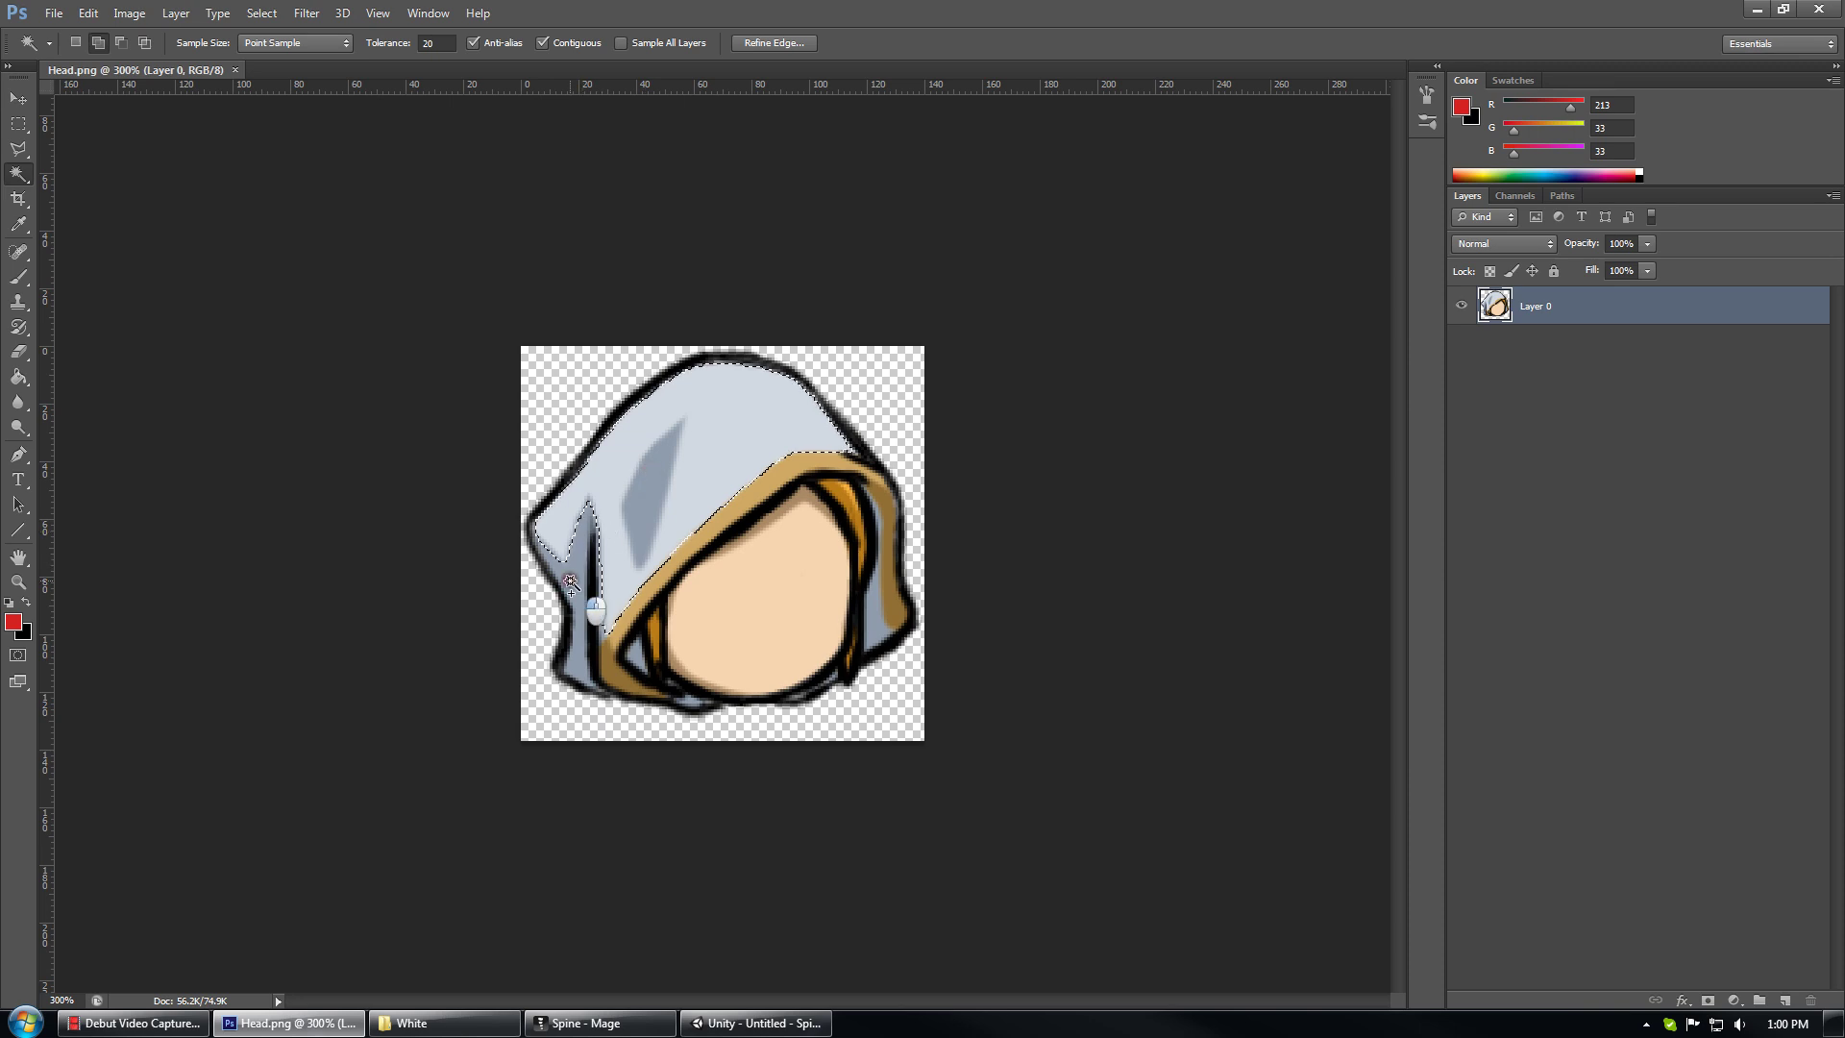
left_click(861, 588, "shift")
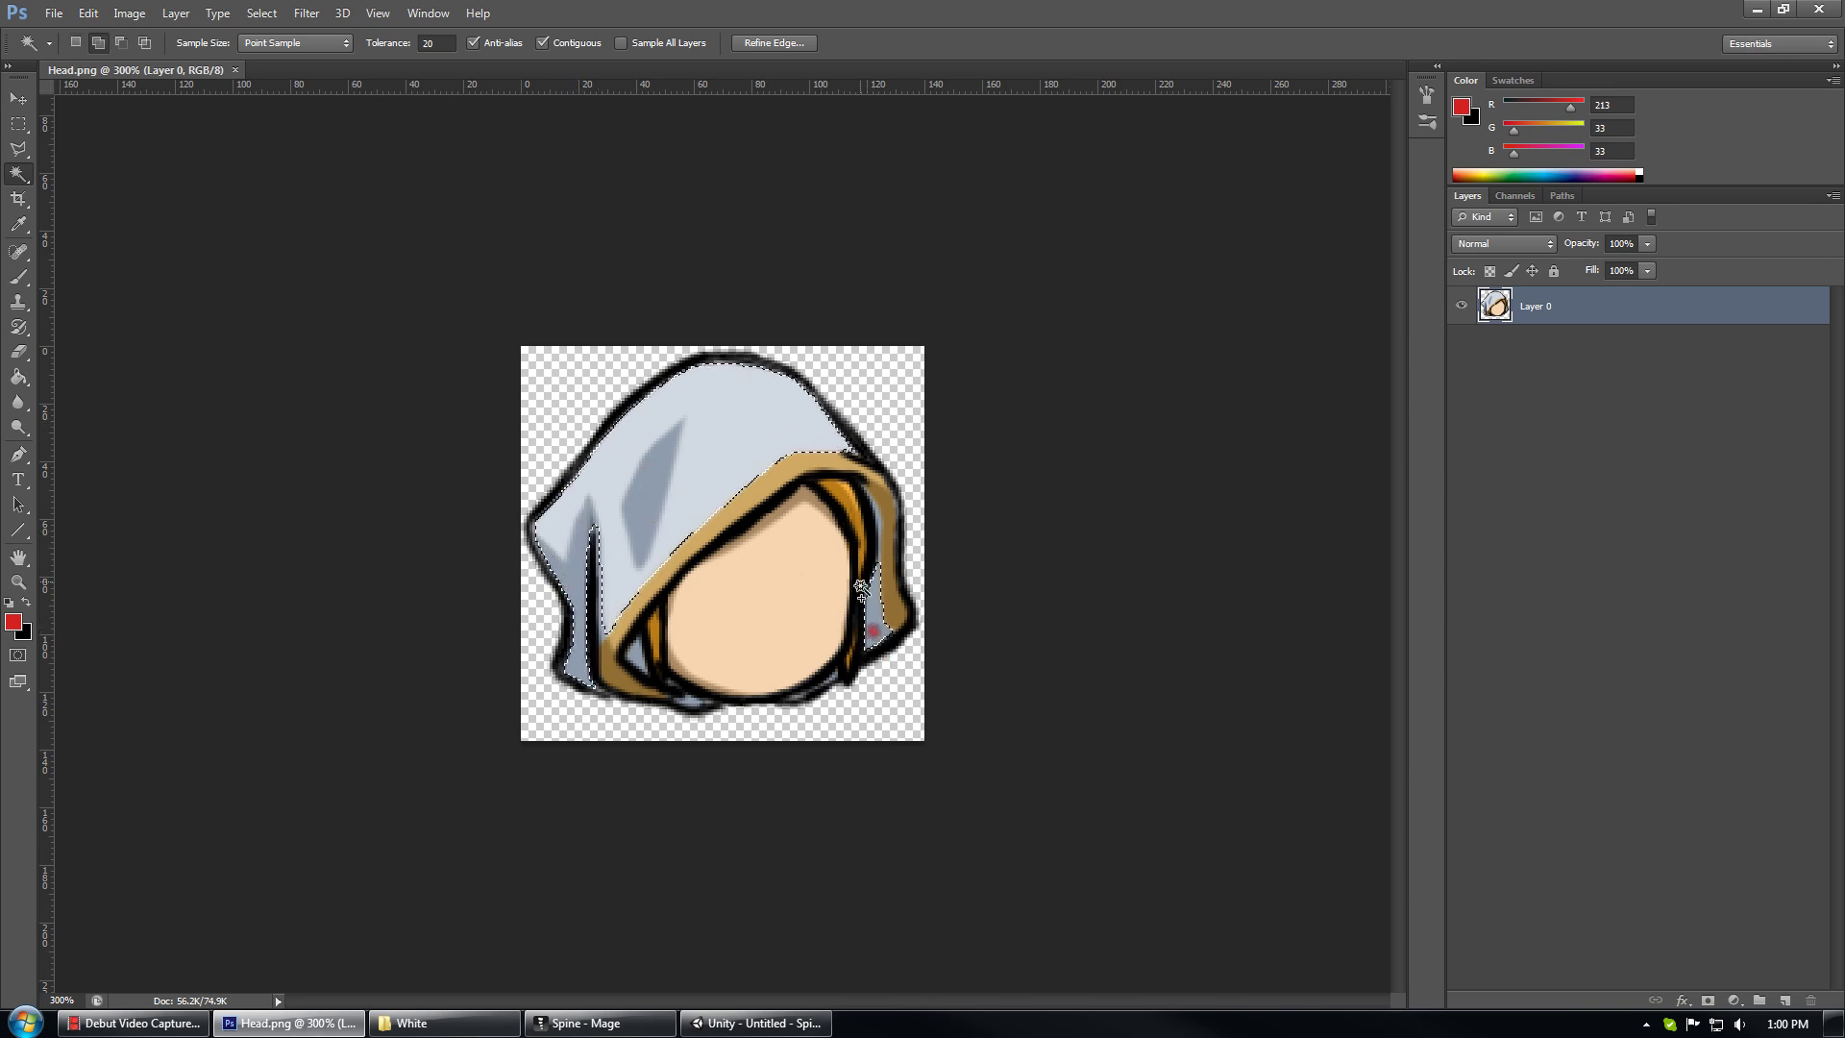
left_click(875, 543, "shift")
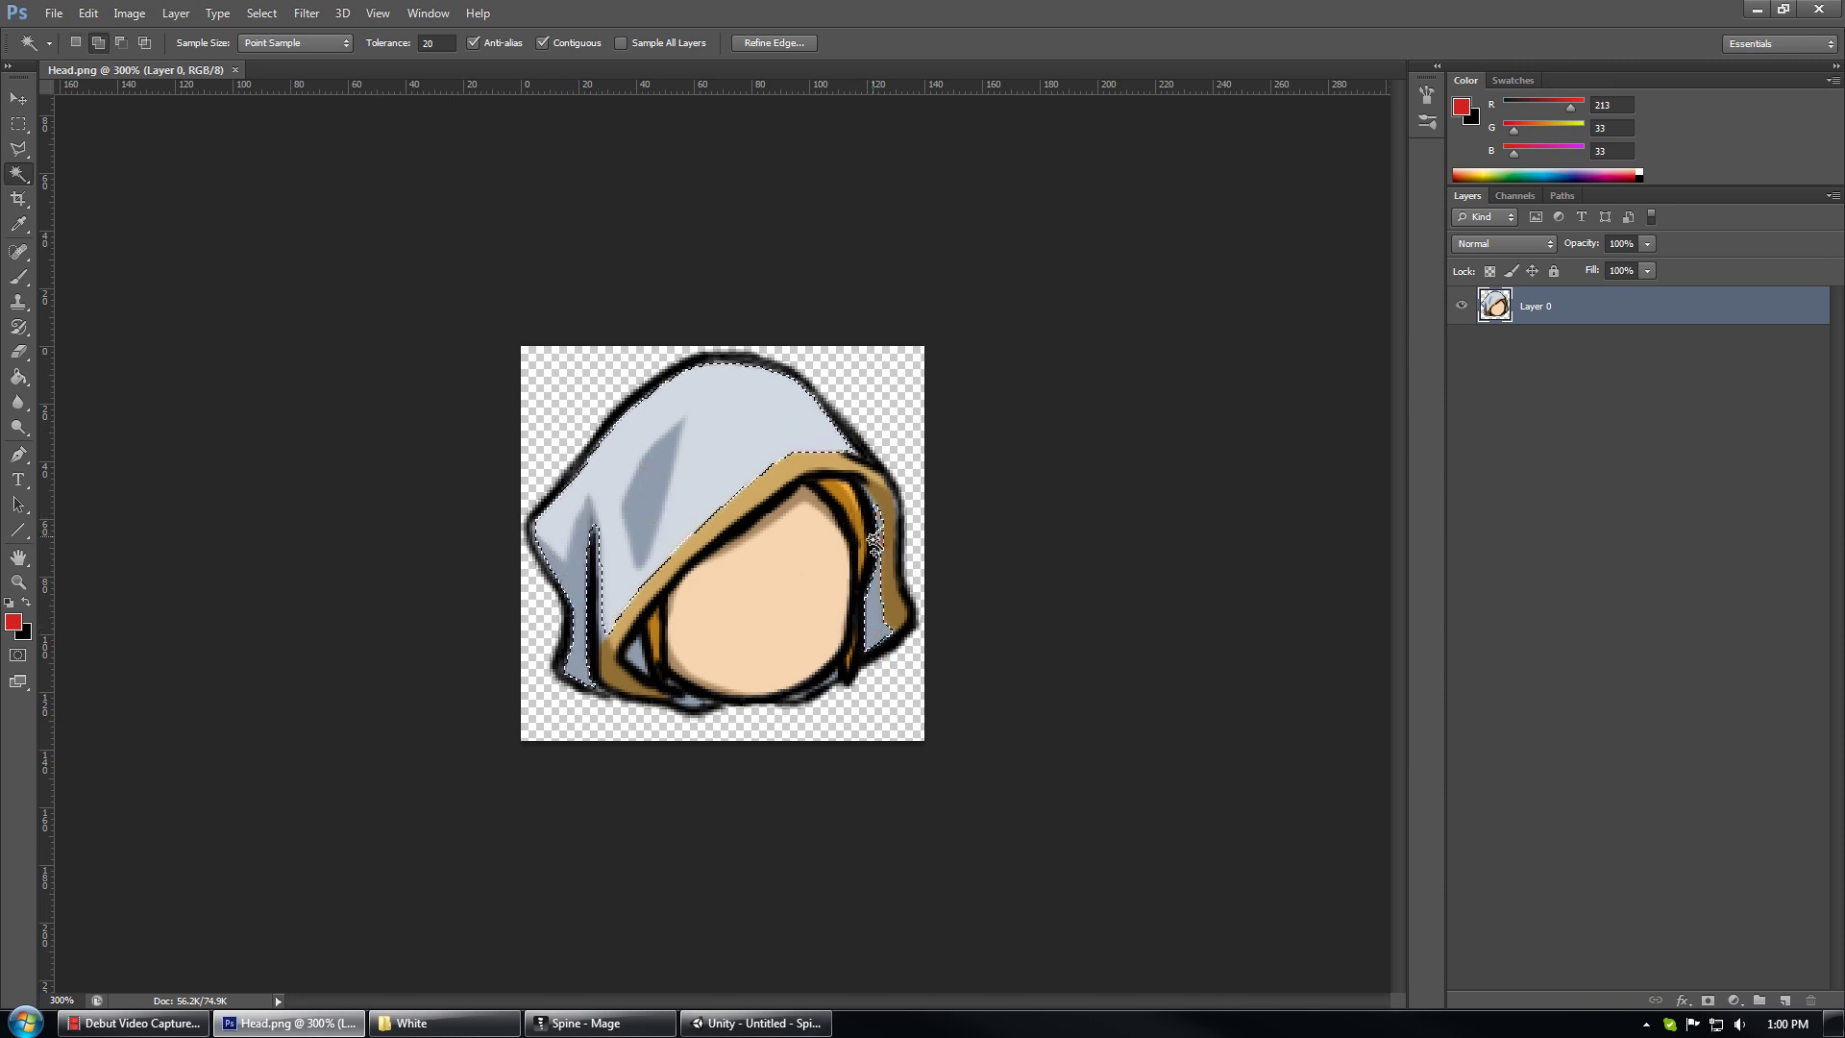
left_click(638, 661, "shift")
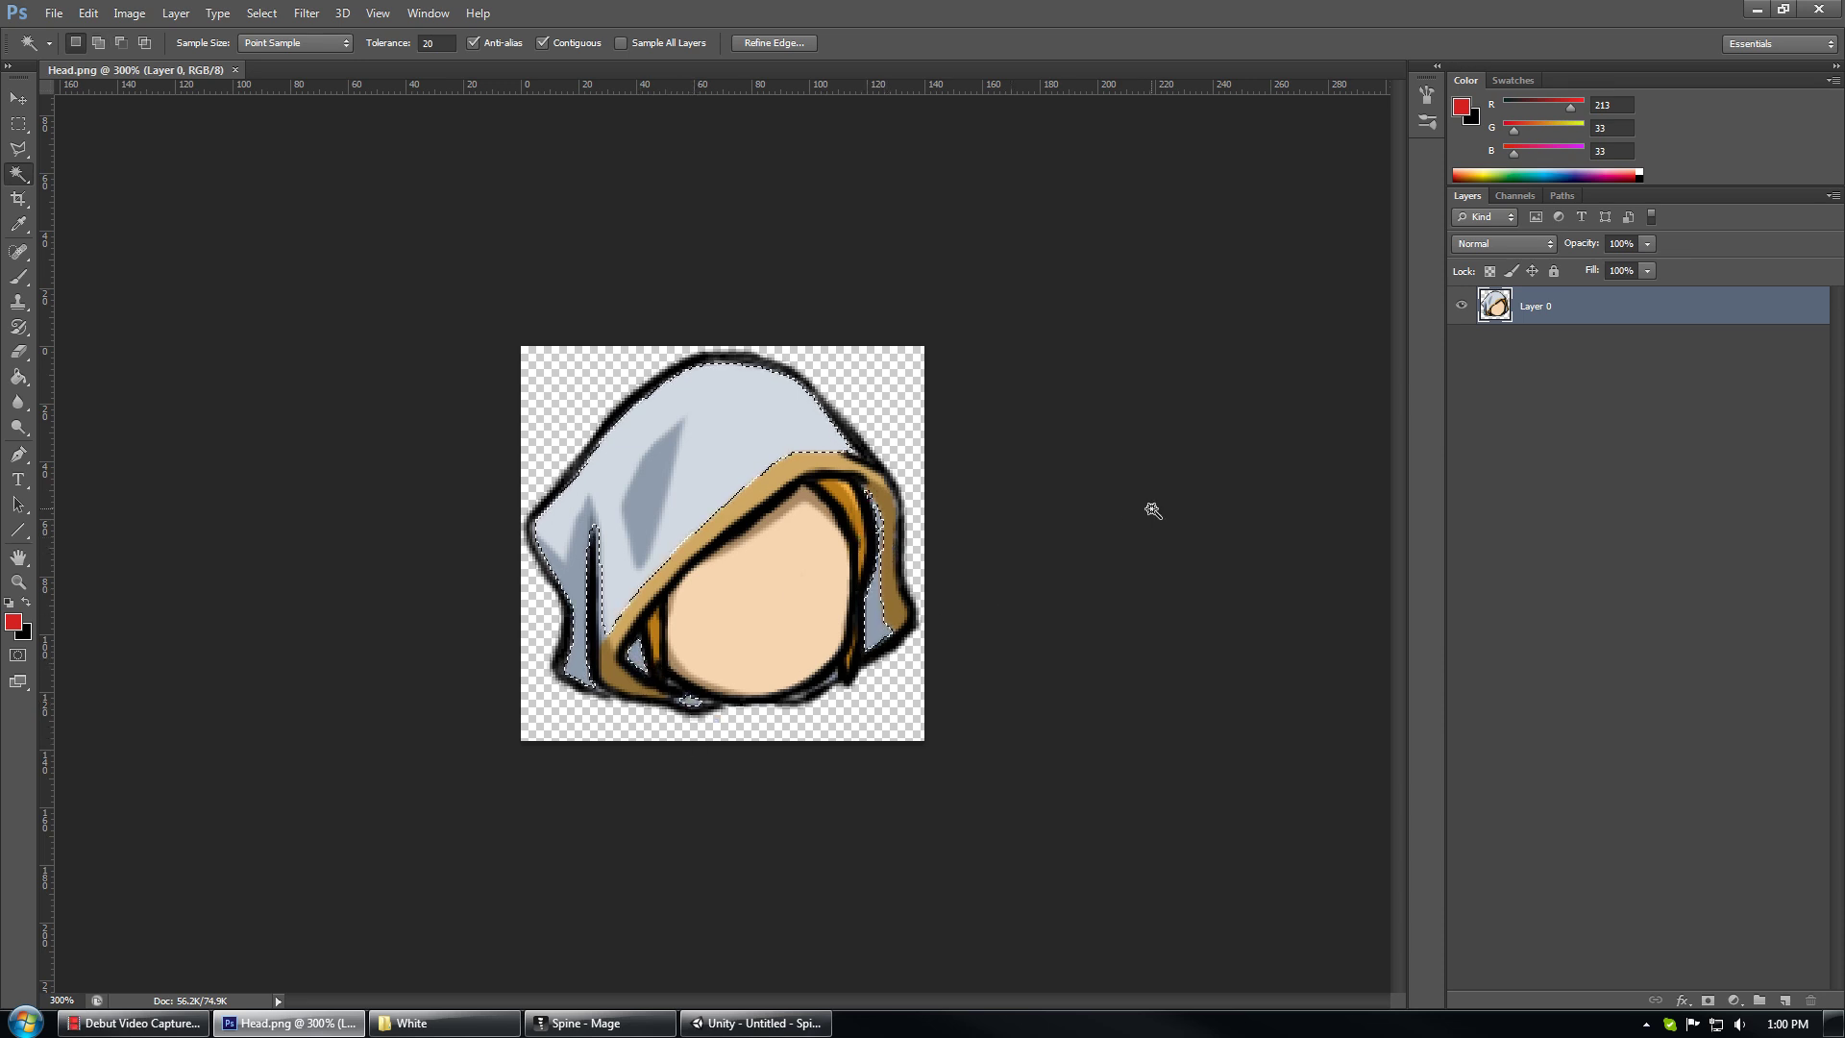
Colorize the hood green with Hue 129, Saturation 65 and Lightness -43
key("ctrl+u")
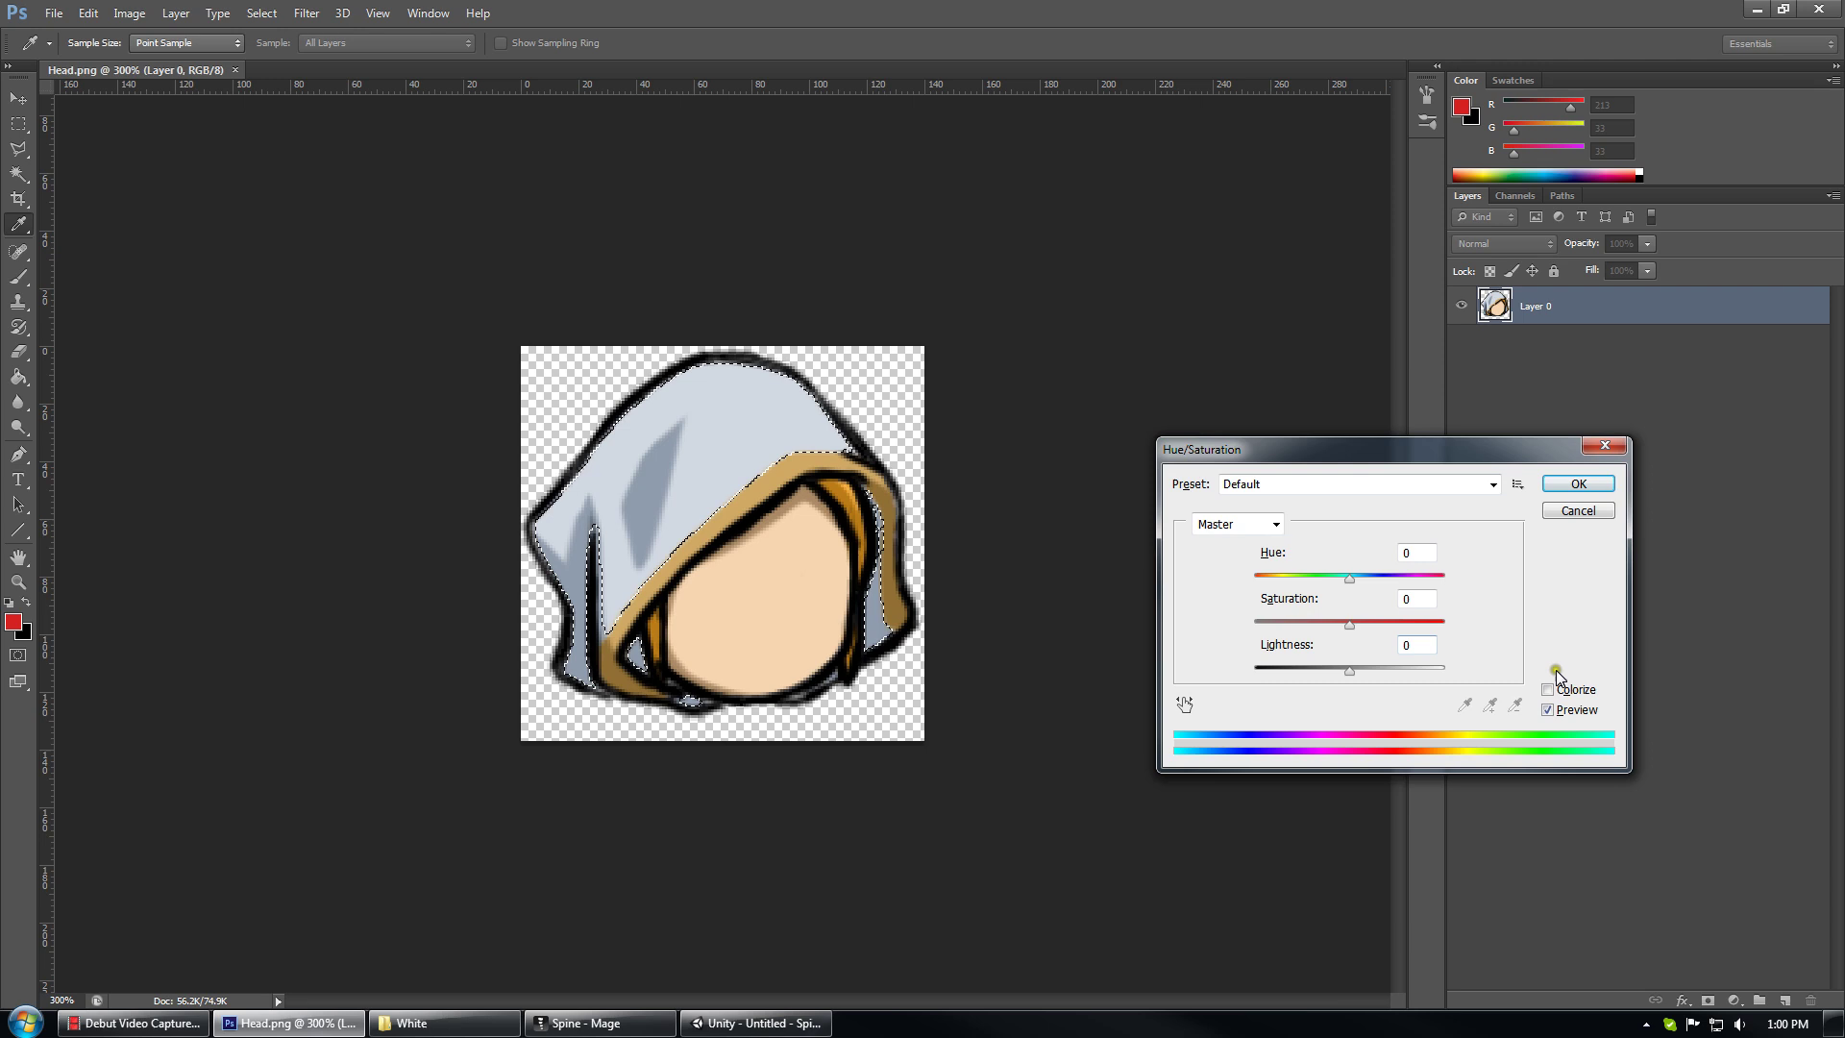
left_click(1548, 688)
left_click_drag(1342, 623, 1312, 671)
left_click(1324, 576)
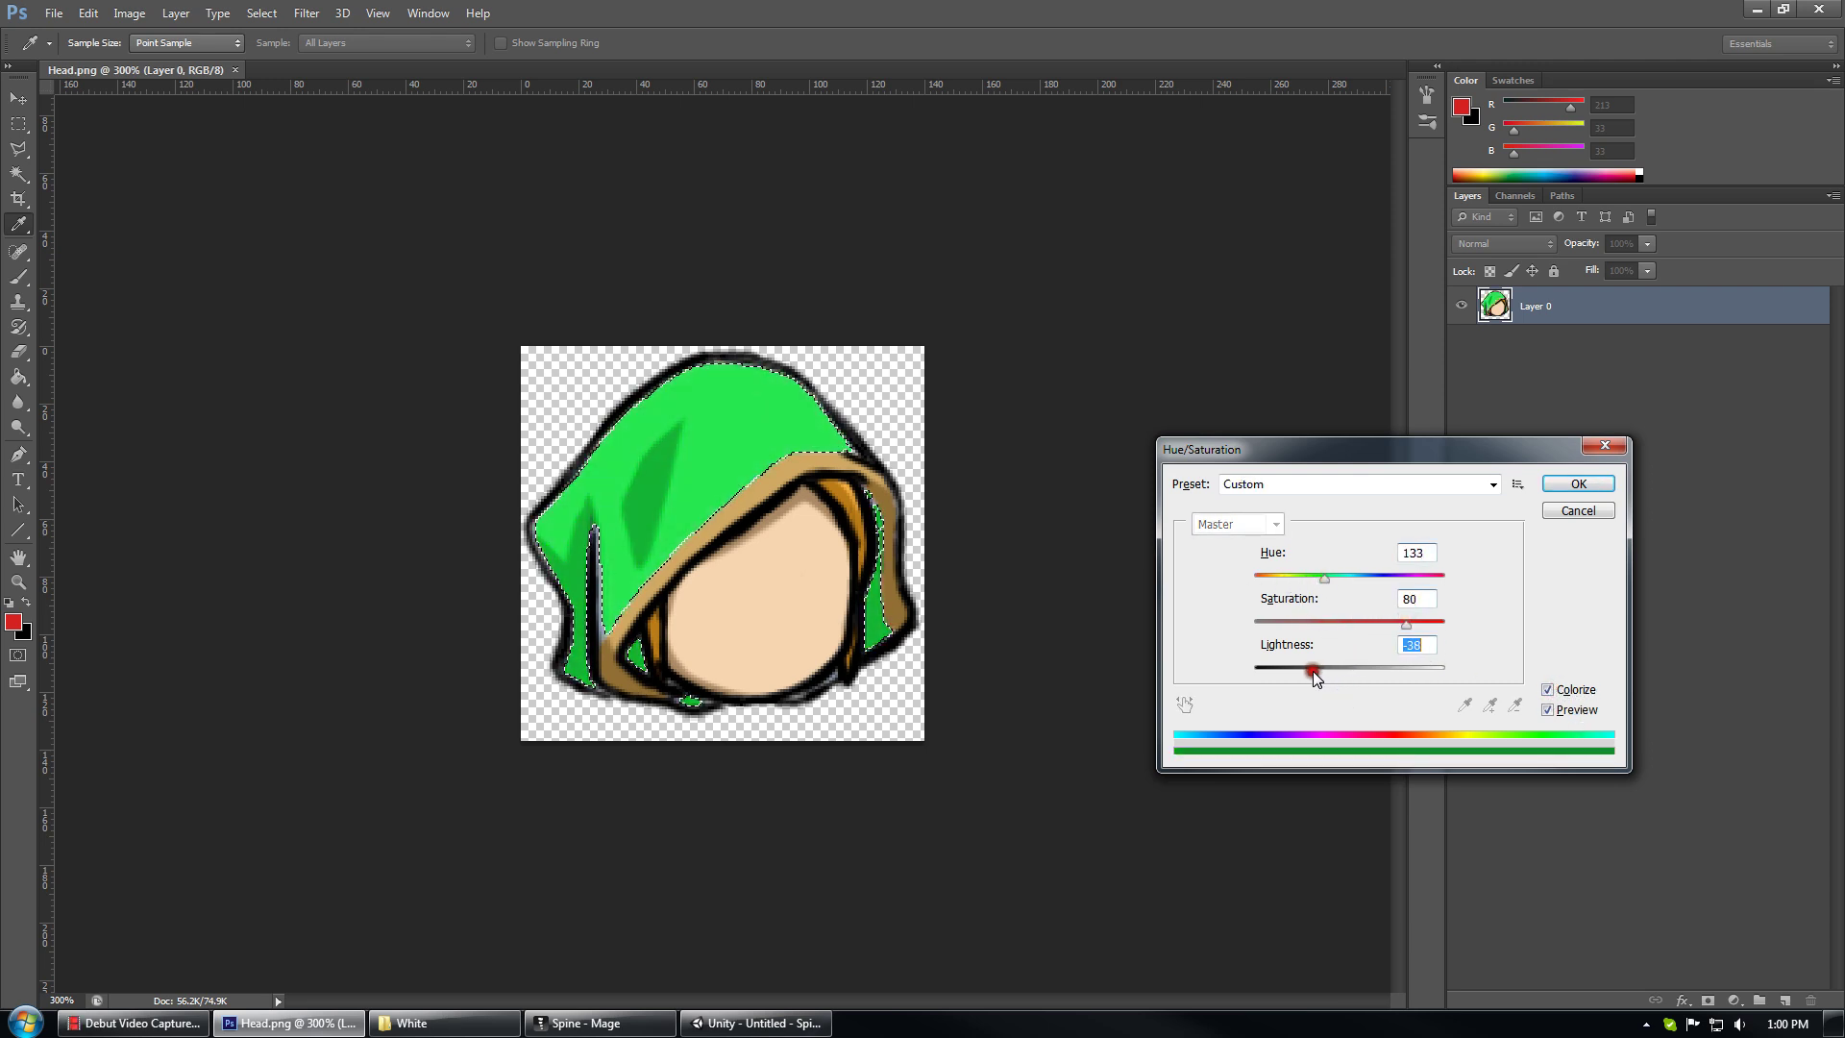
left_click(1327, 576)
left_click(1323, 577)
left_click_drag(1318, 672, 1307, 669)
left_click_drag(1406, 622, 1378, 625)
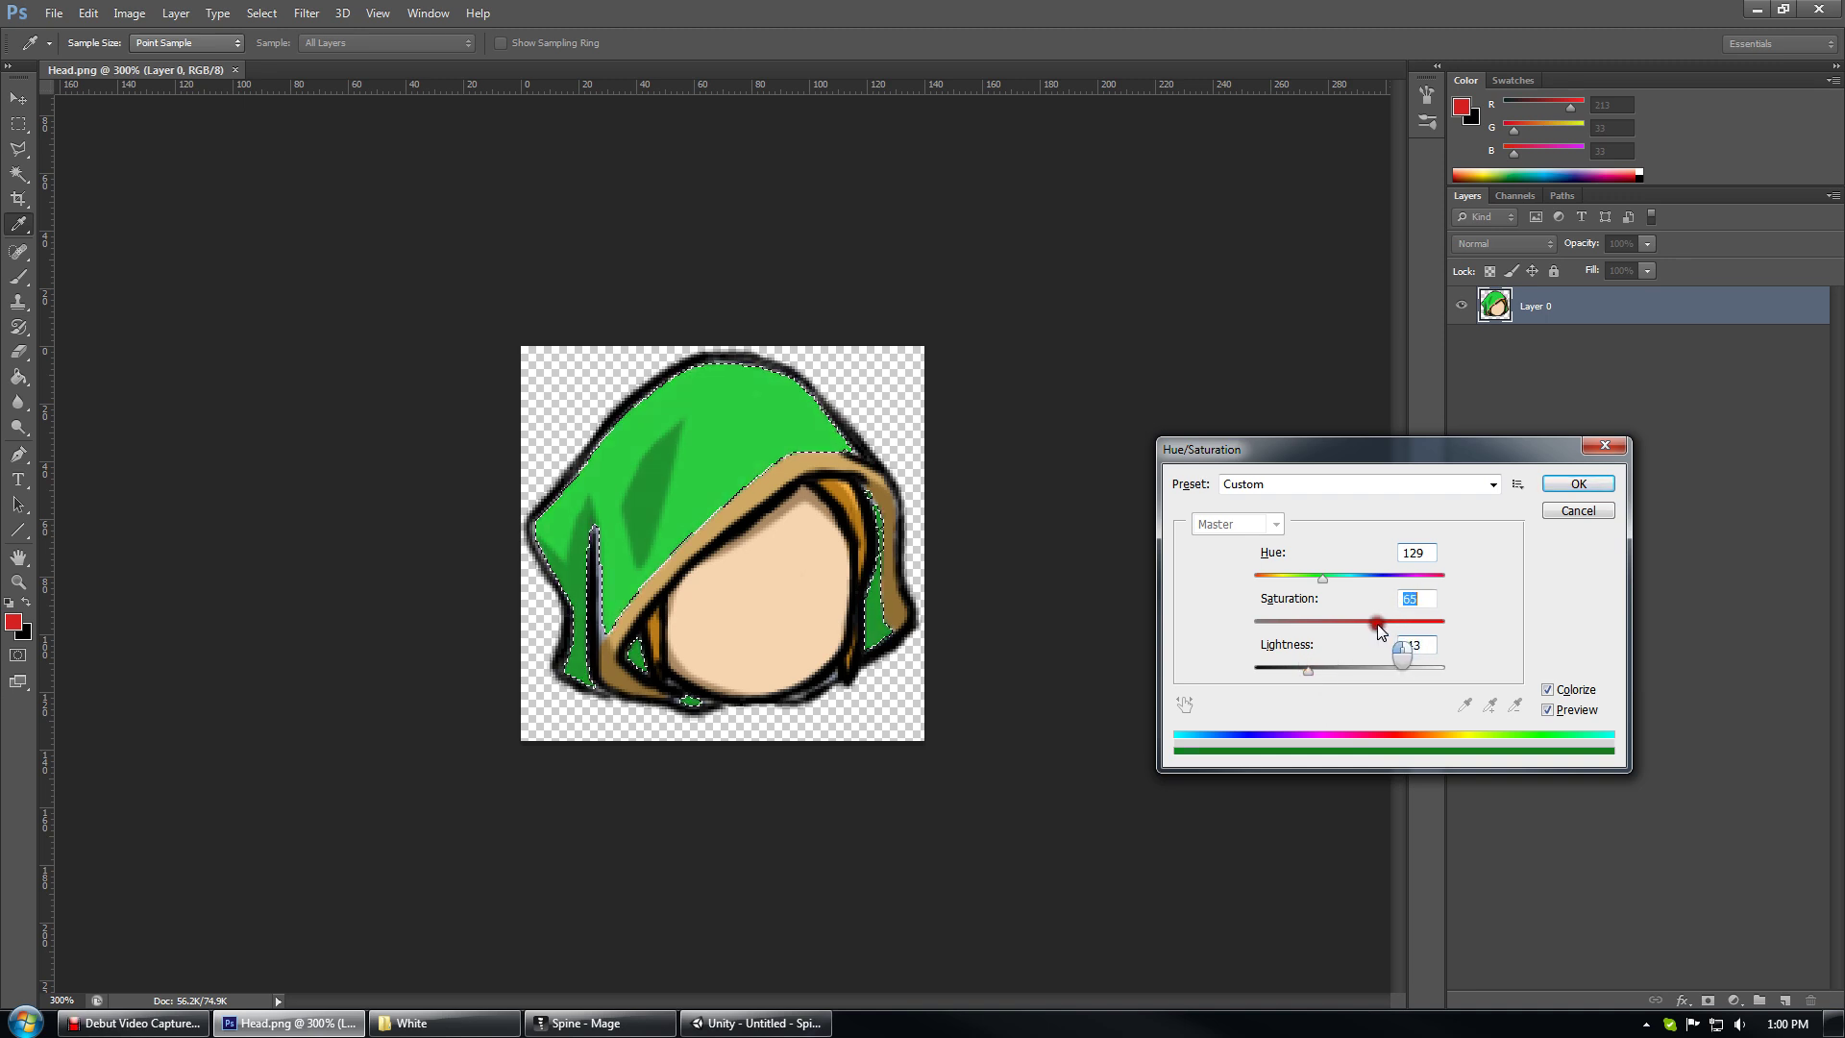
left_click(1578, 483)
key("w")
Deselect the hood, save Head.png, and bring the Spine project back up
left_click(1040, 378)
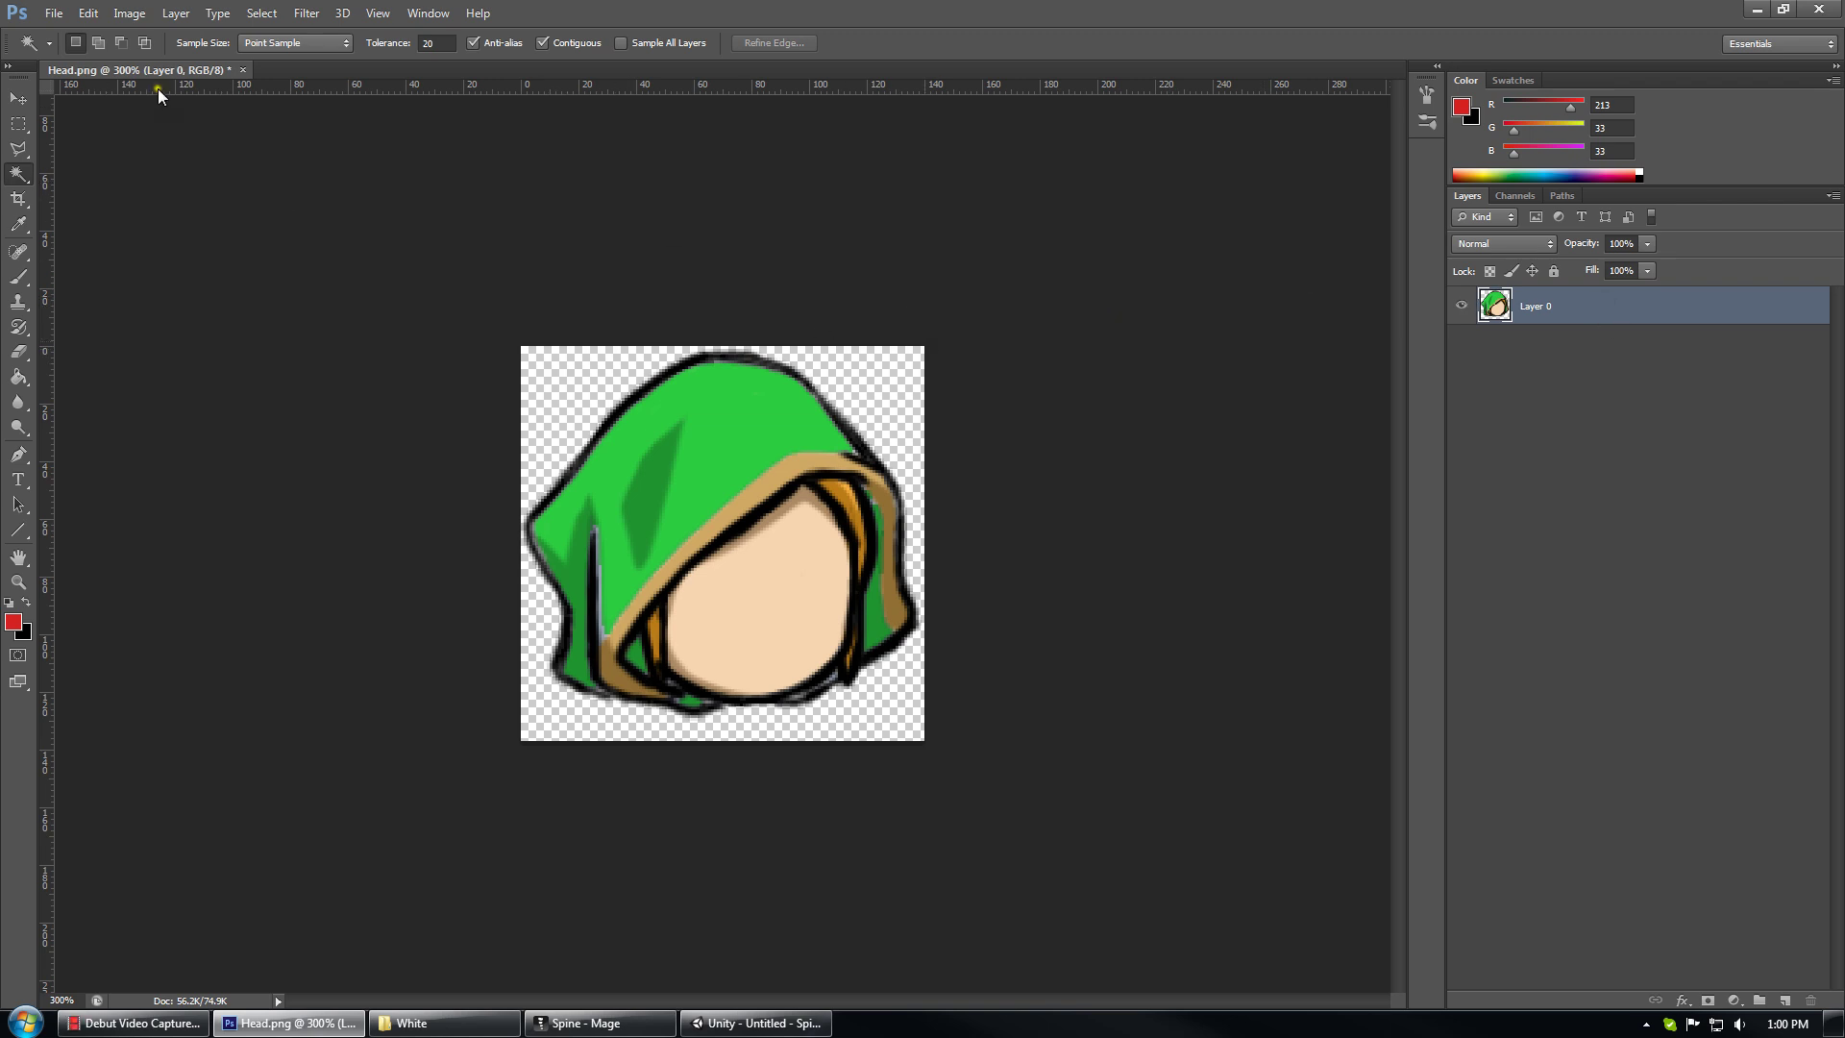
key("ctrl+s")
left_click(620, 1026)
scroll(951, 245, "up", 3)
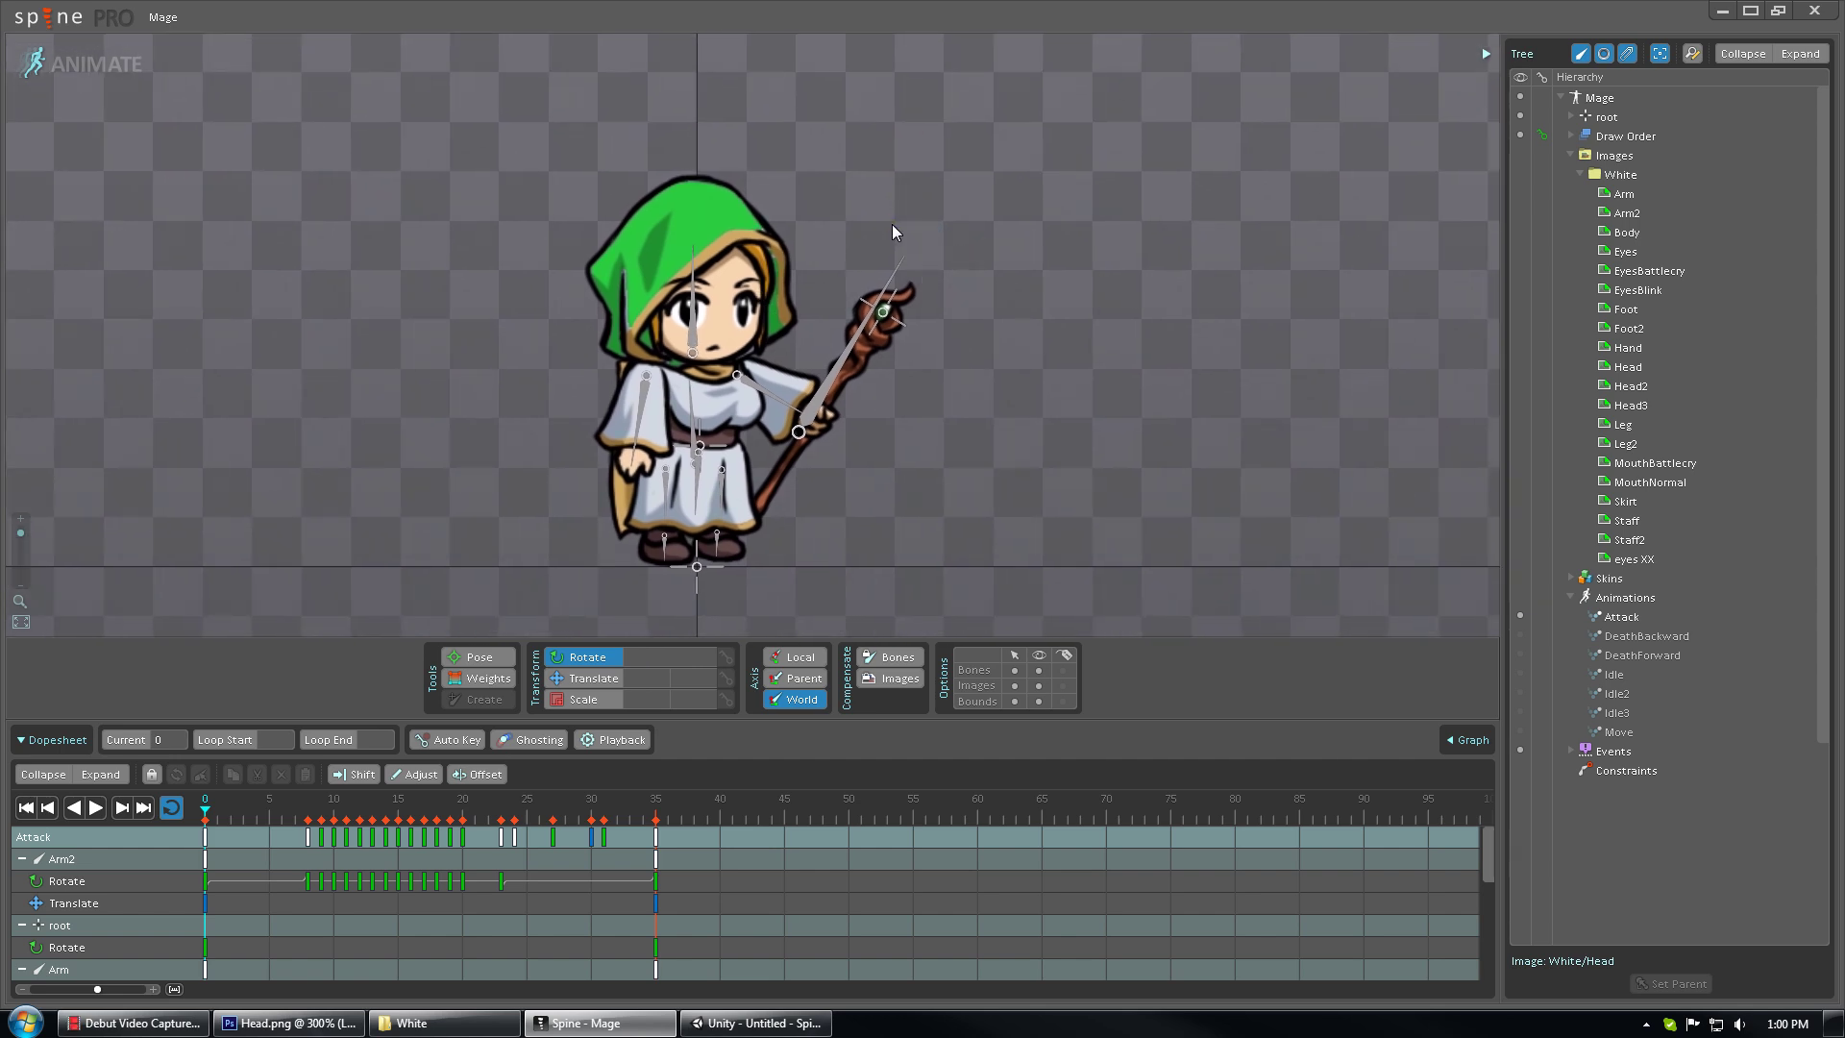
Export the Mage from Spine as JSON with Create atlas on, then return to Unity
left_click(62, 17)
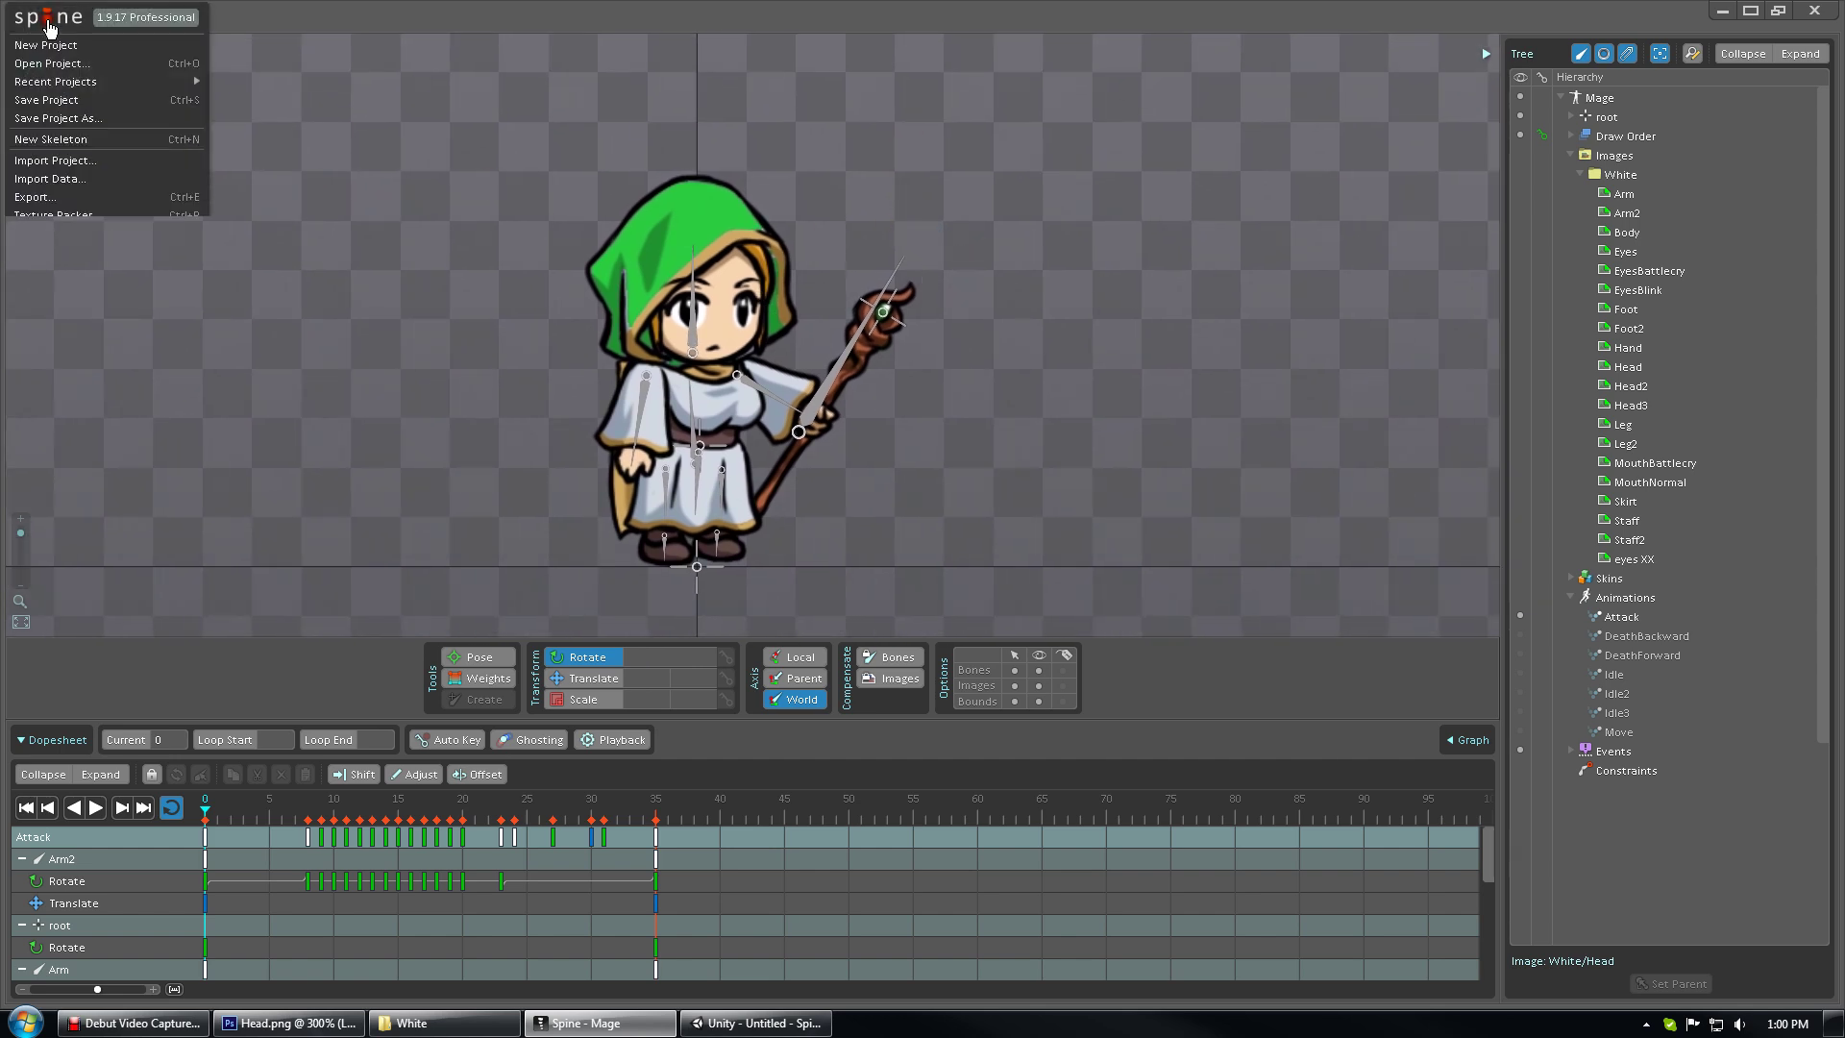
left_click(72, 194)
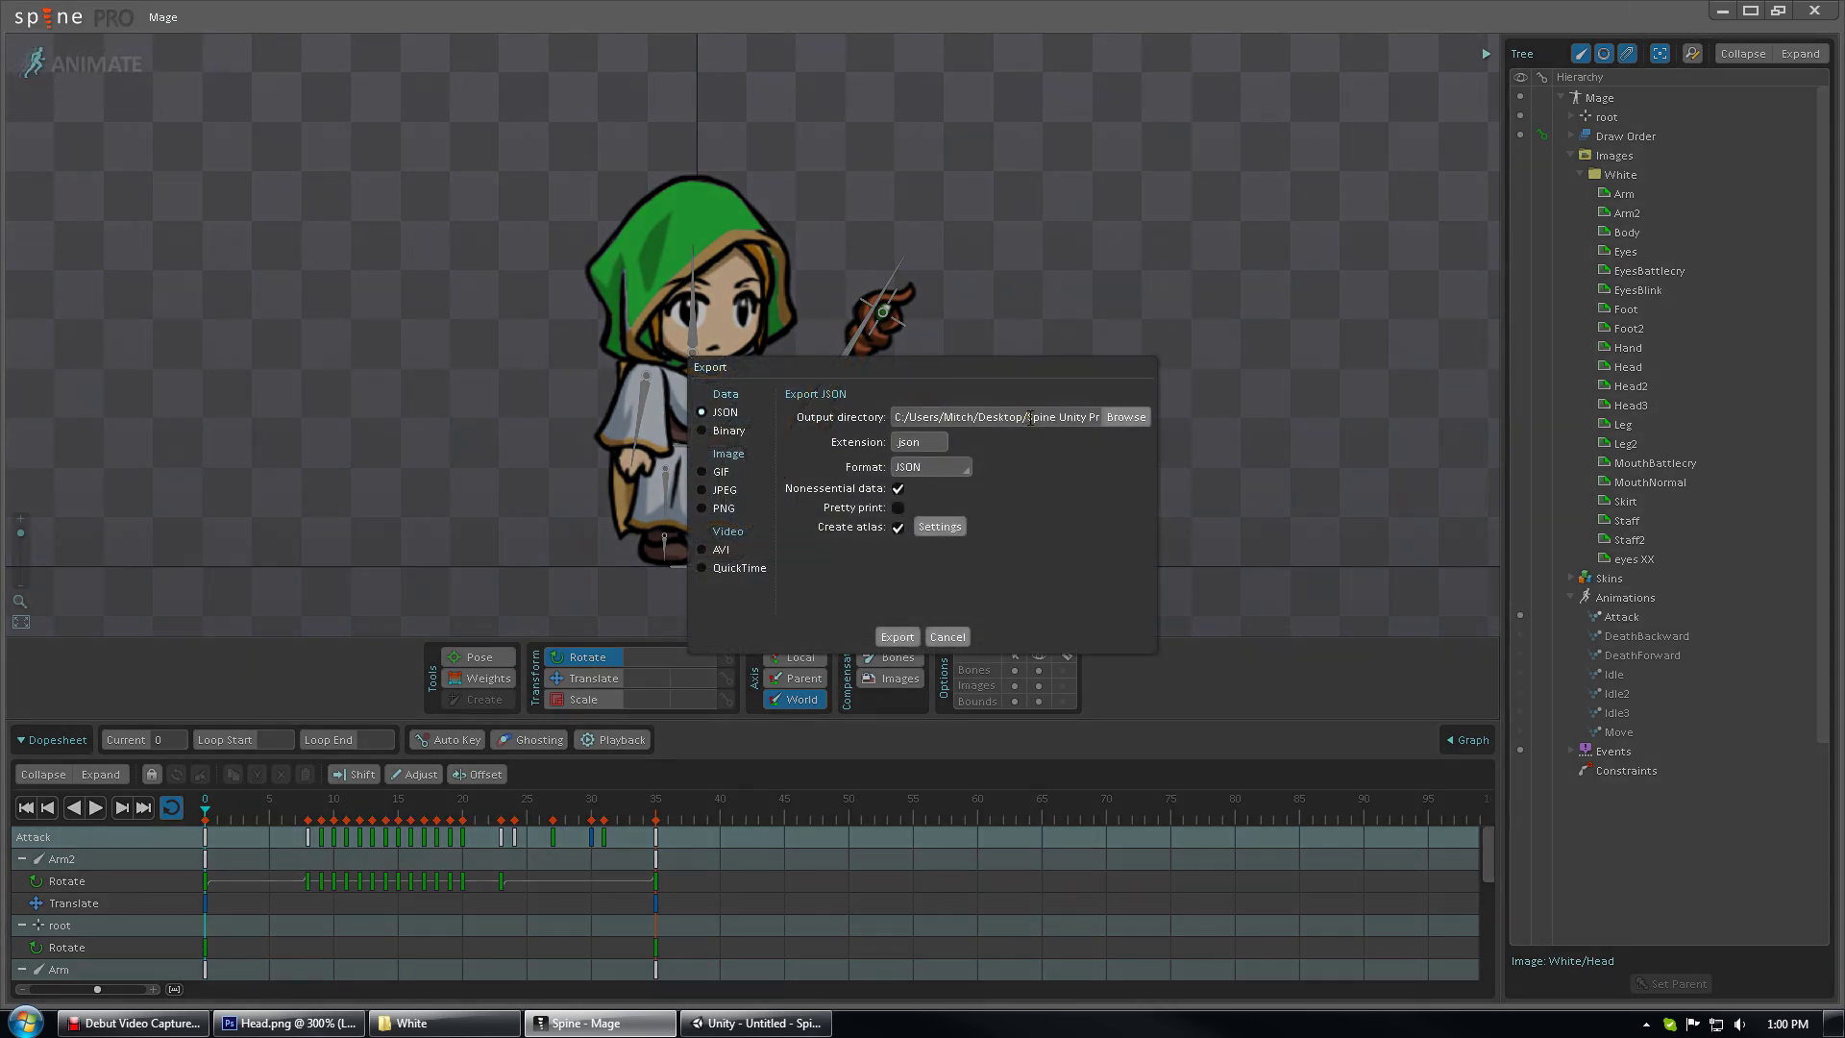
left_click(891, 641)
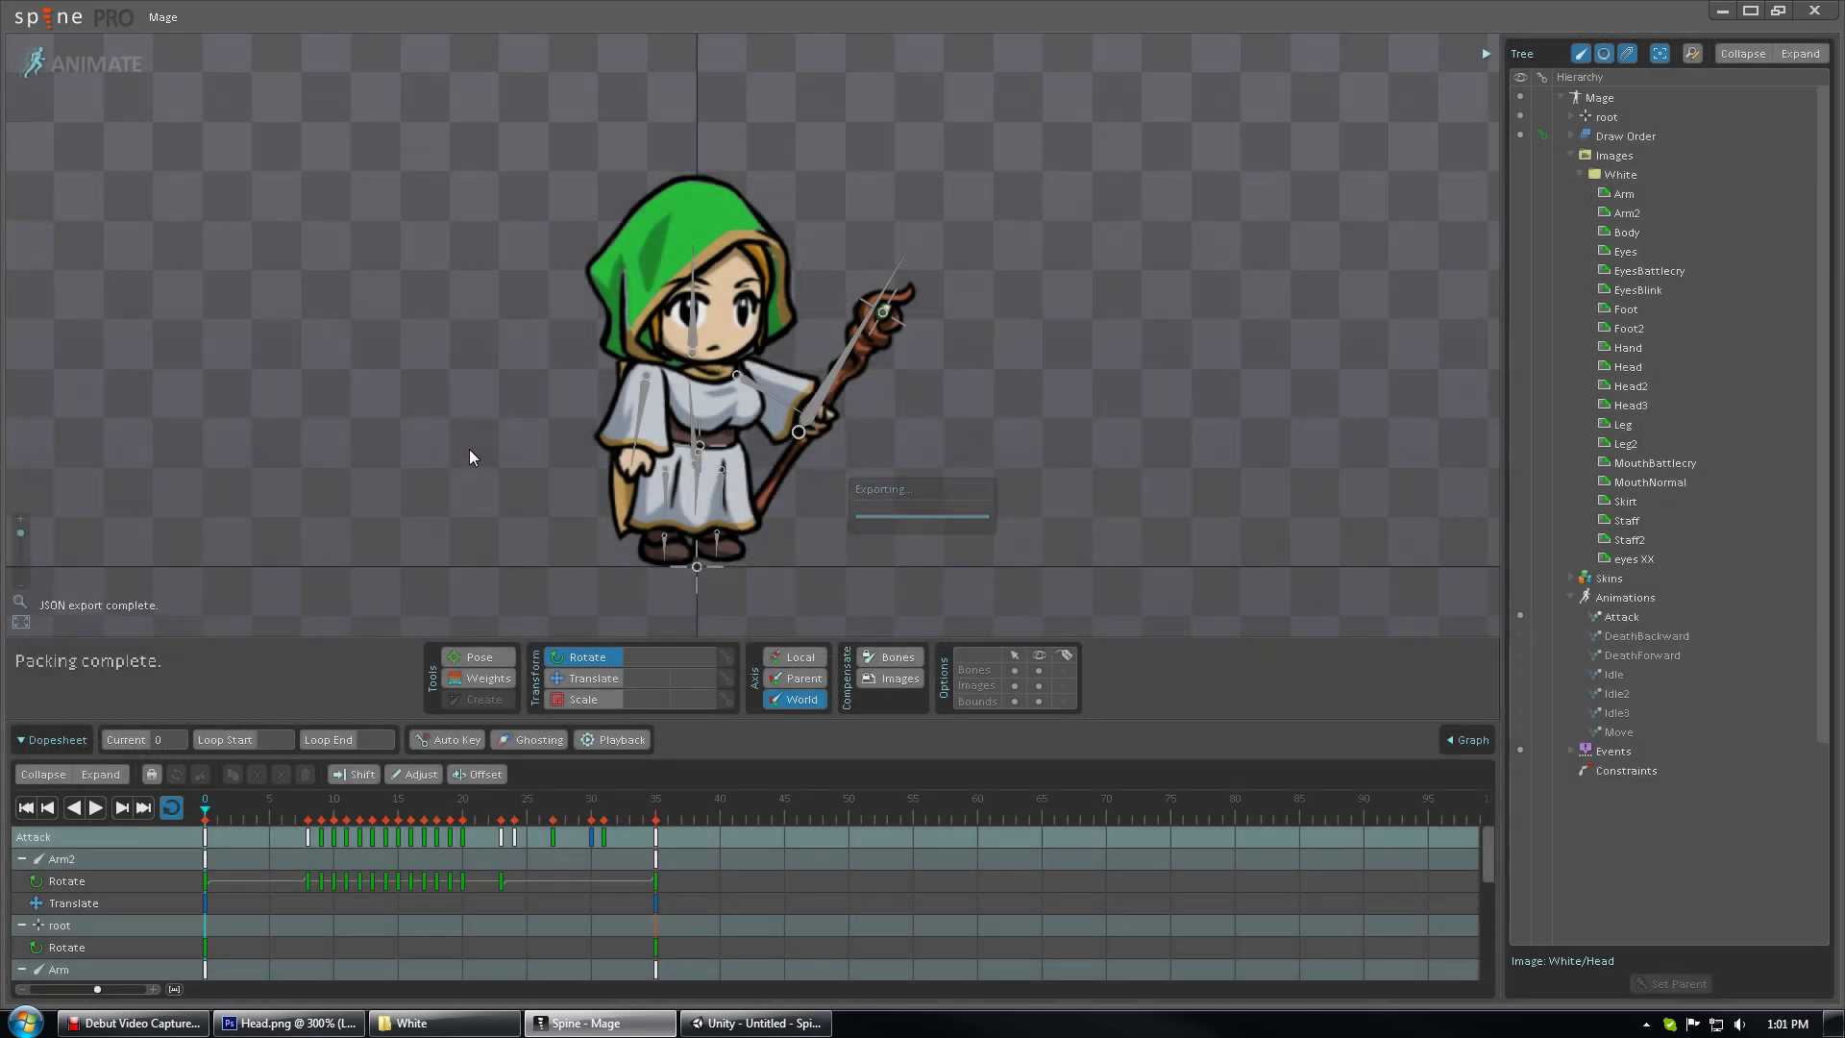
left_click(754, 1022)
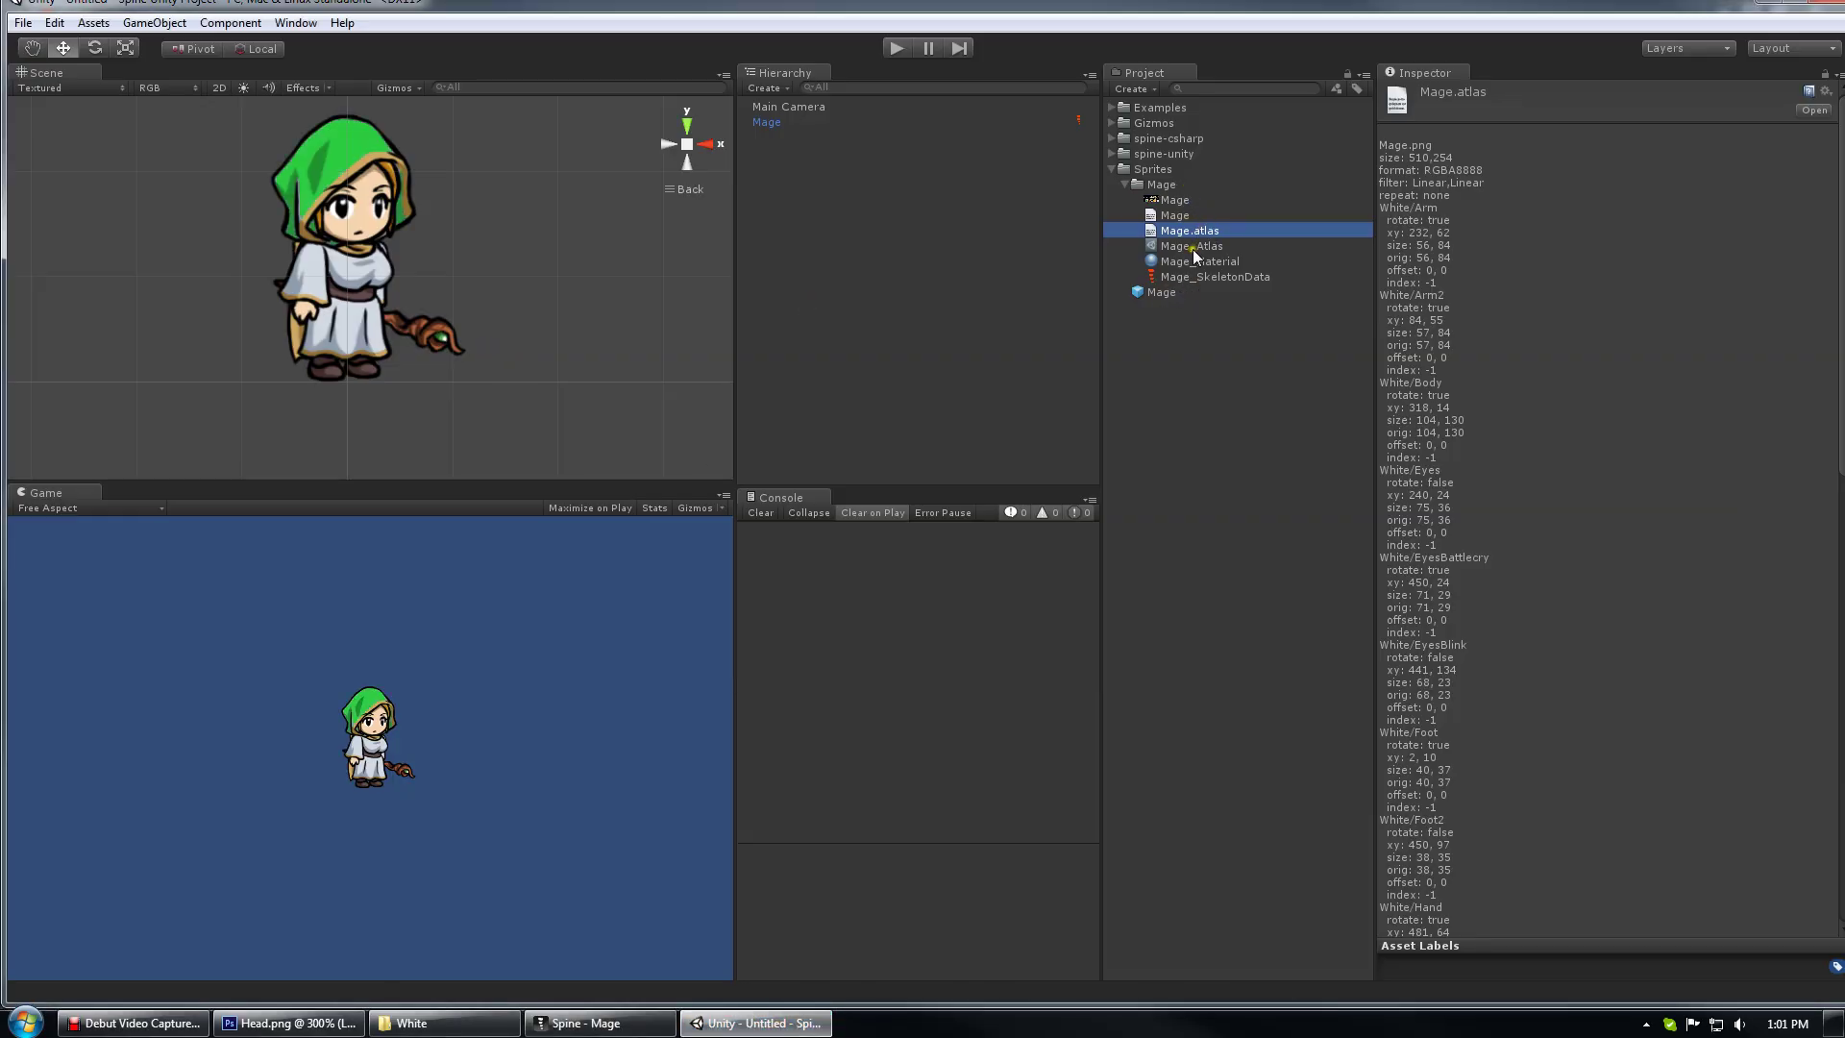
Orbit the Scene view and frame the Mage to check its green hood, then return to Spine
left_click_drag(478, 267, 672, 331, "alt")
double_click(773, 119)
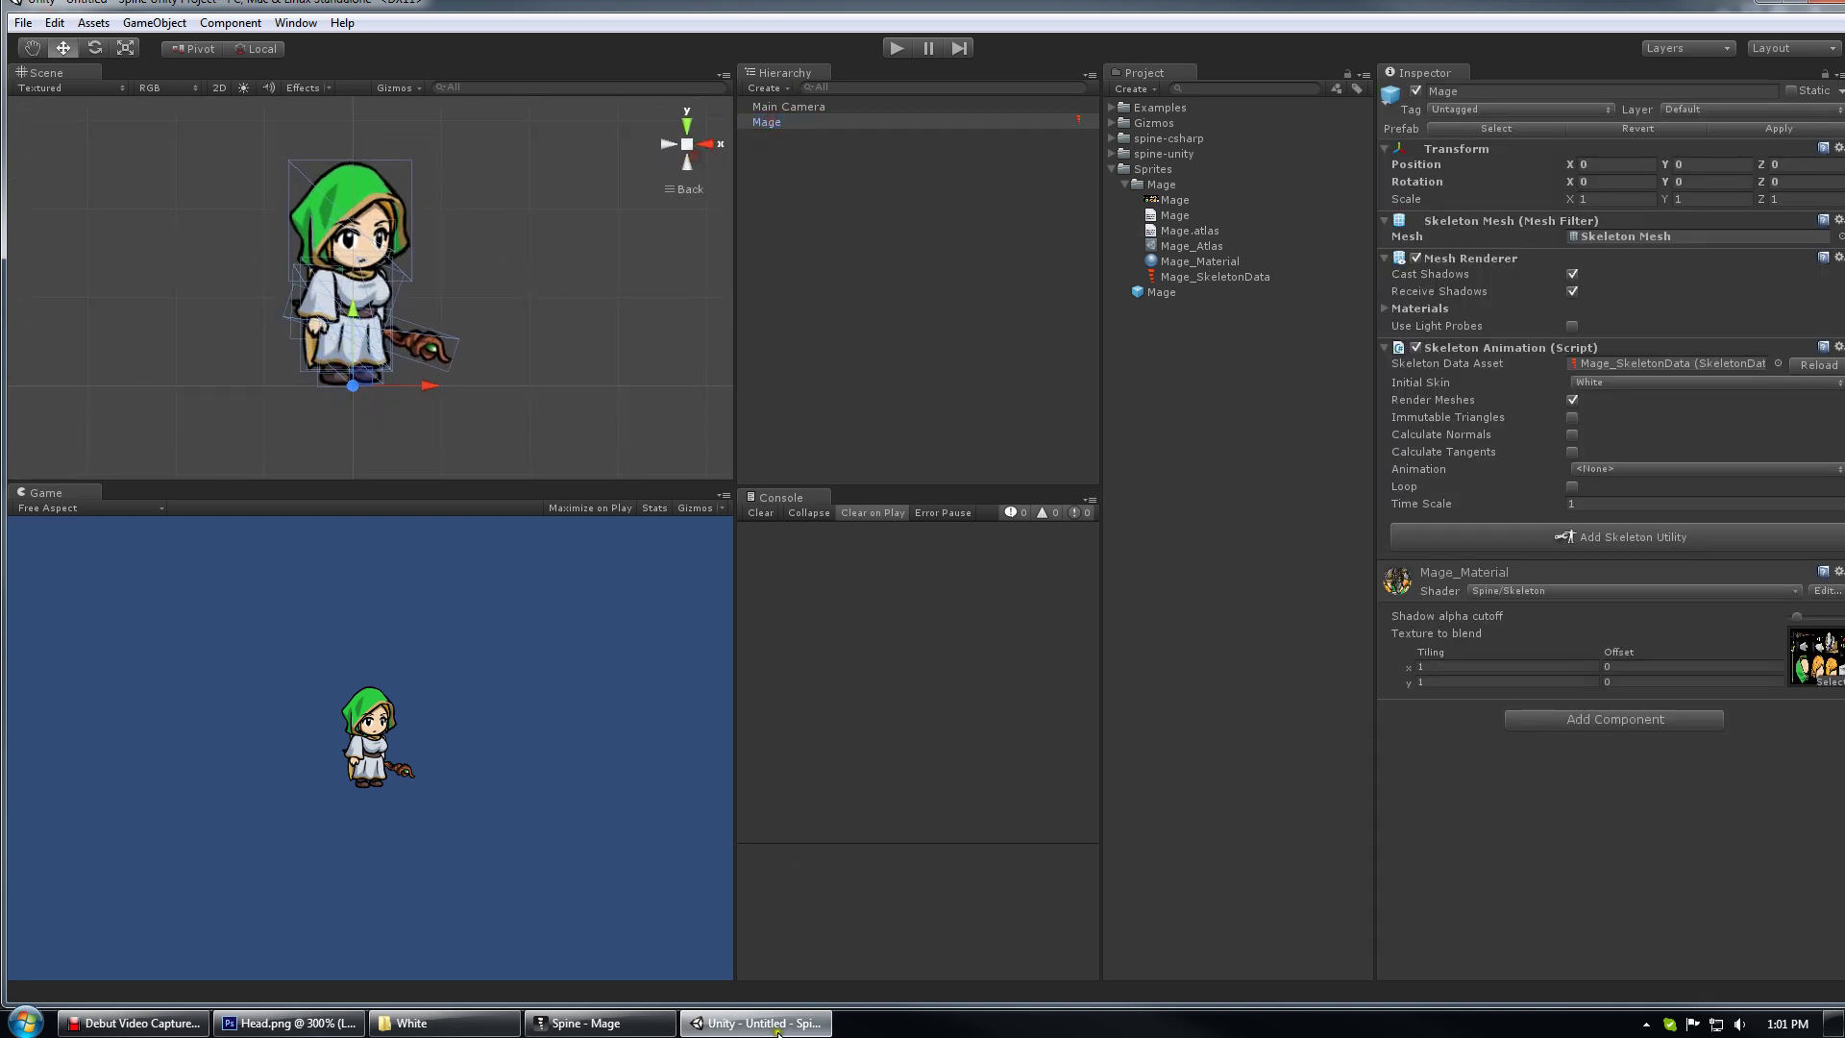
left_click(600, 1022)
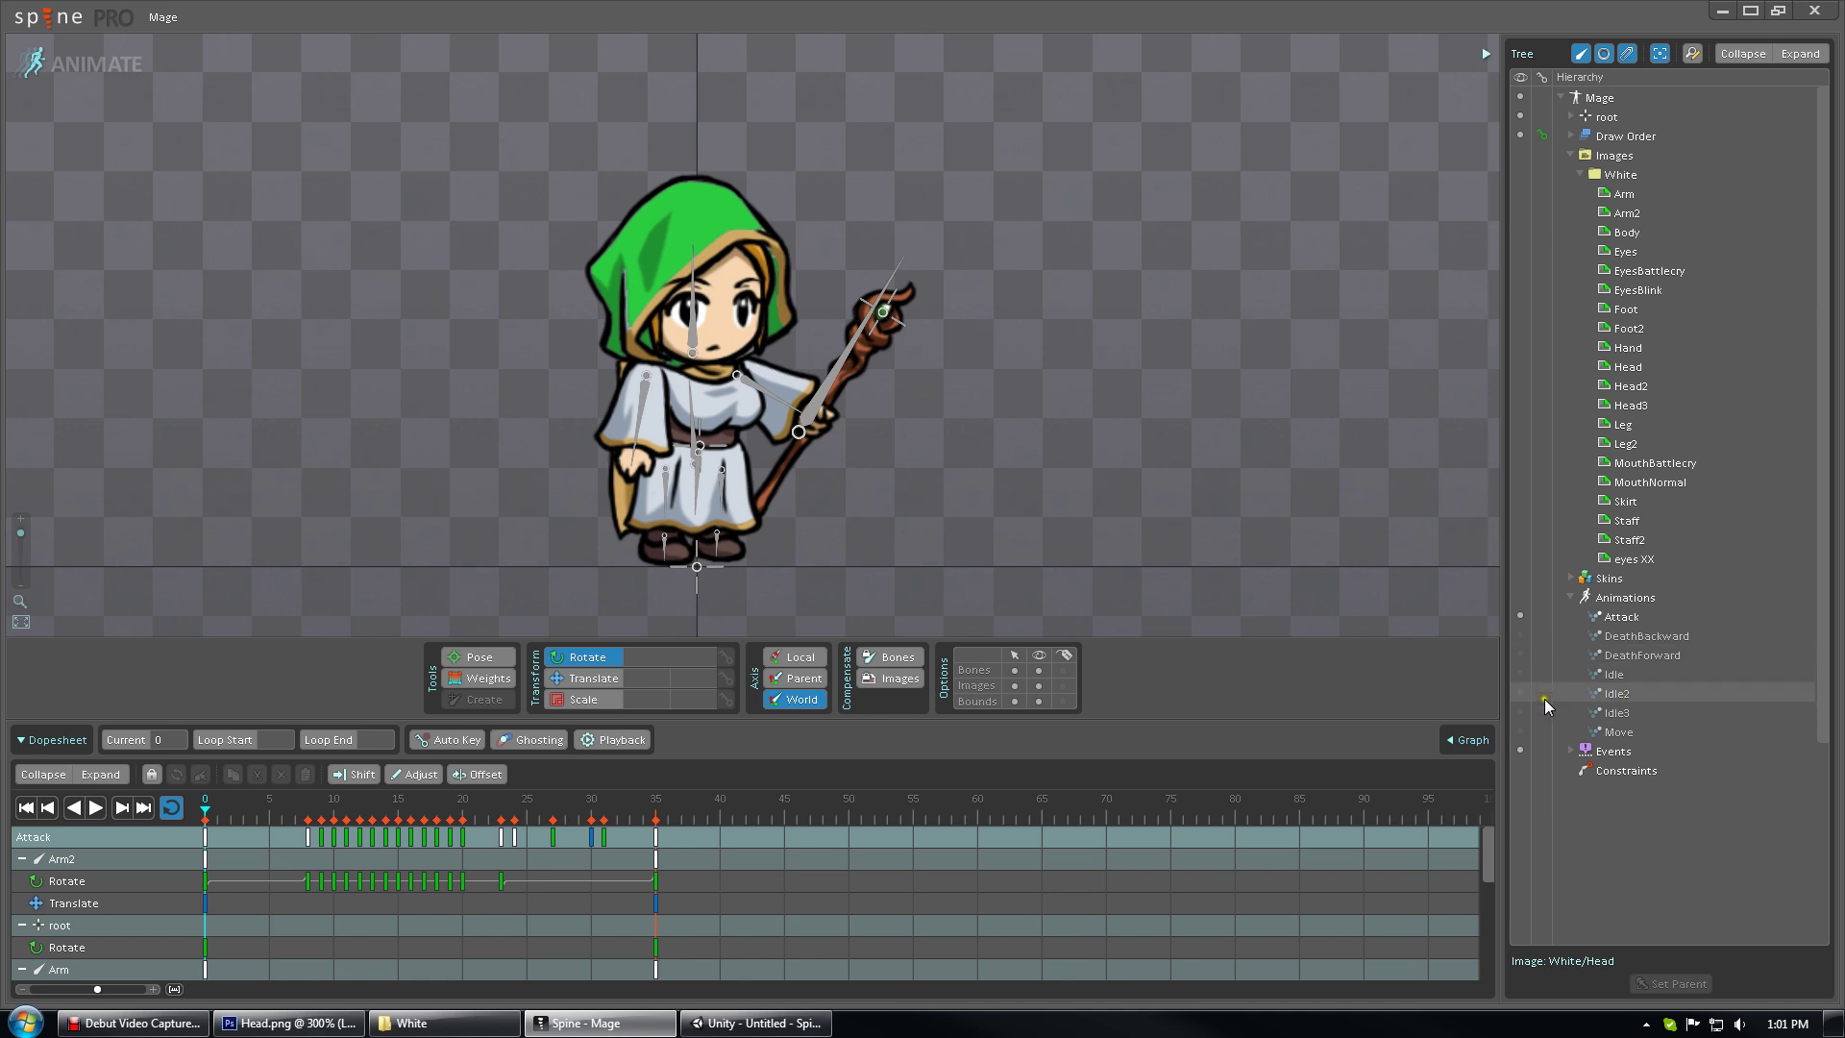
Make Move the active animation and play it once to review
left_click(1520, 732)
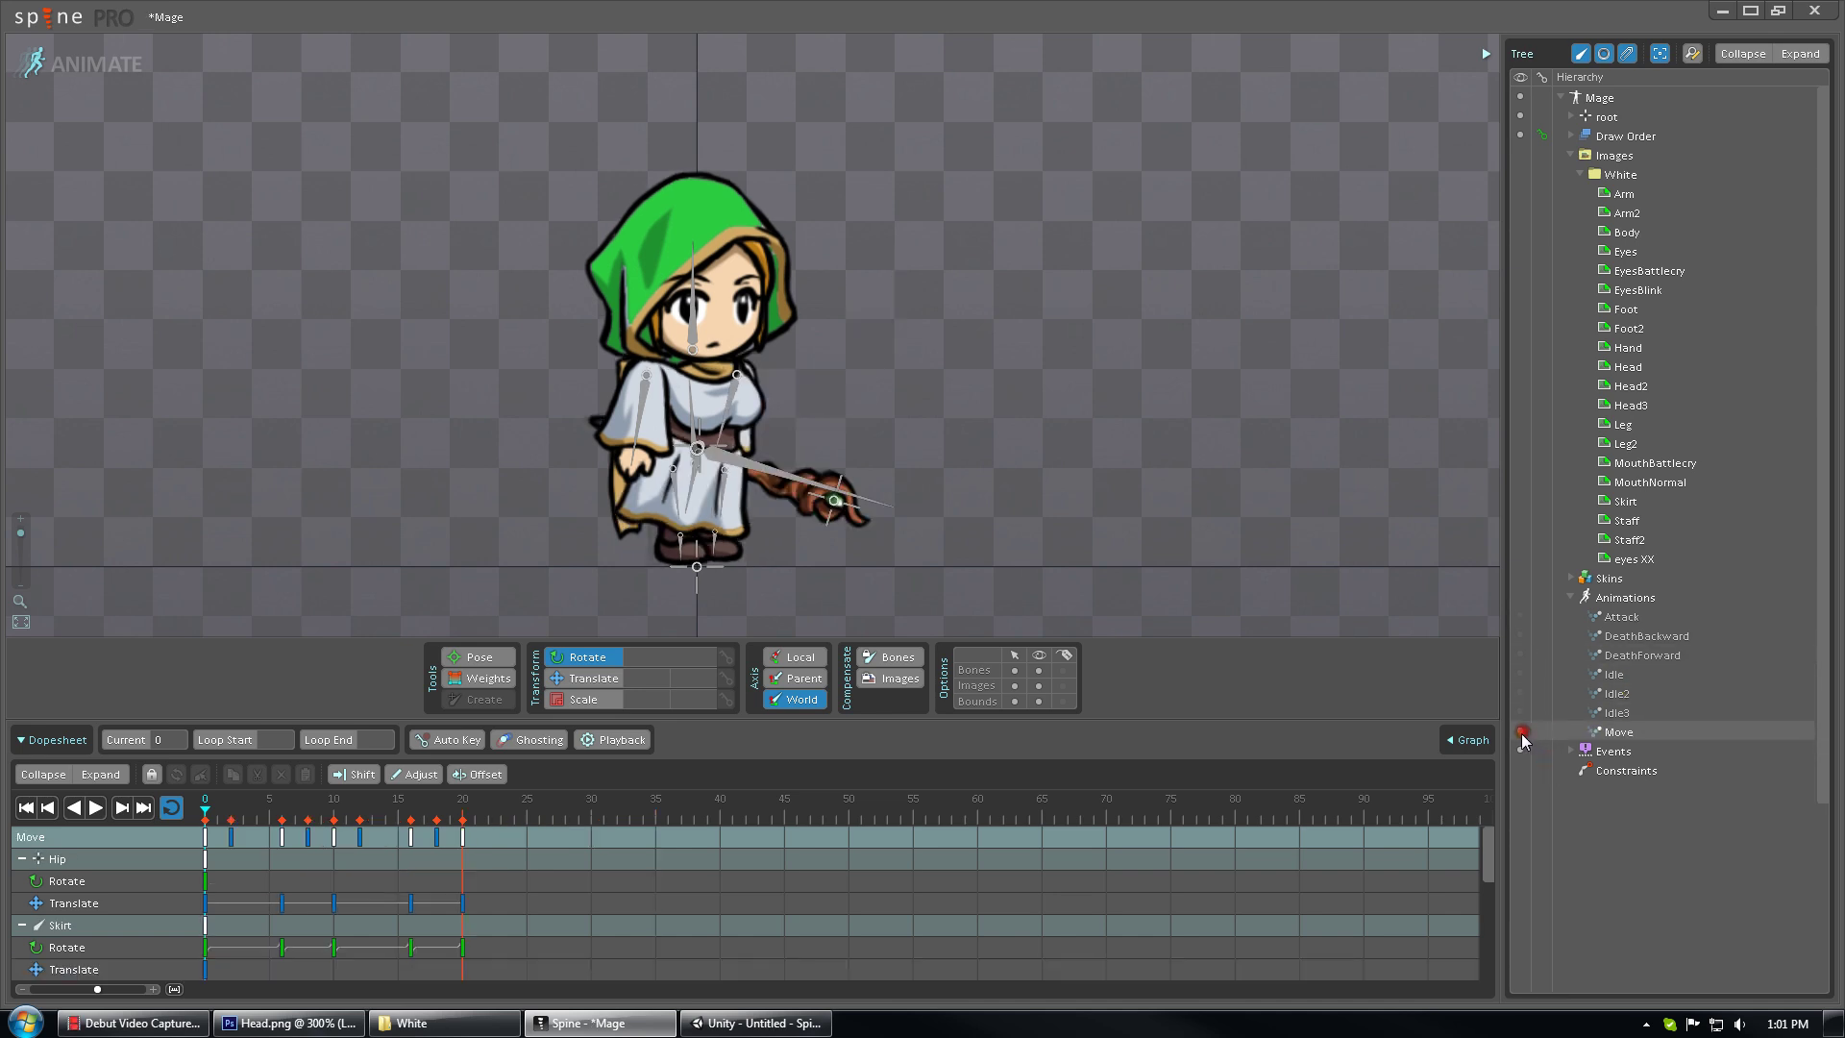
left_click(96, 808)
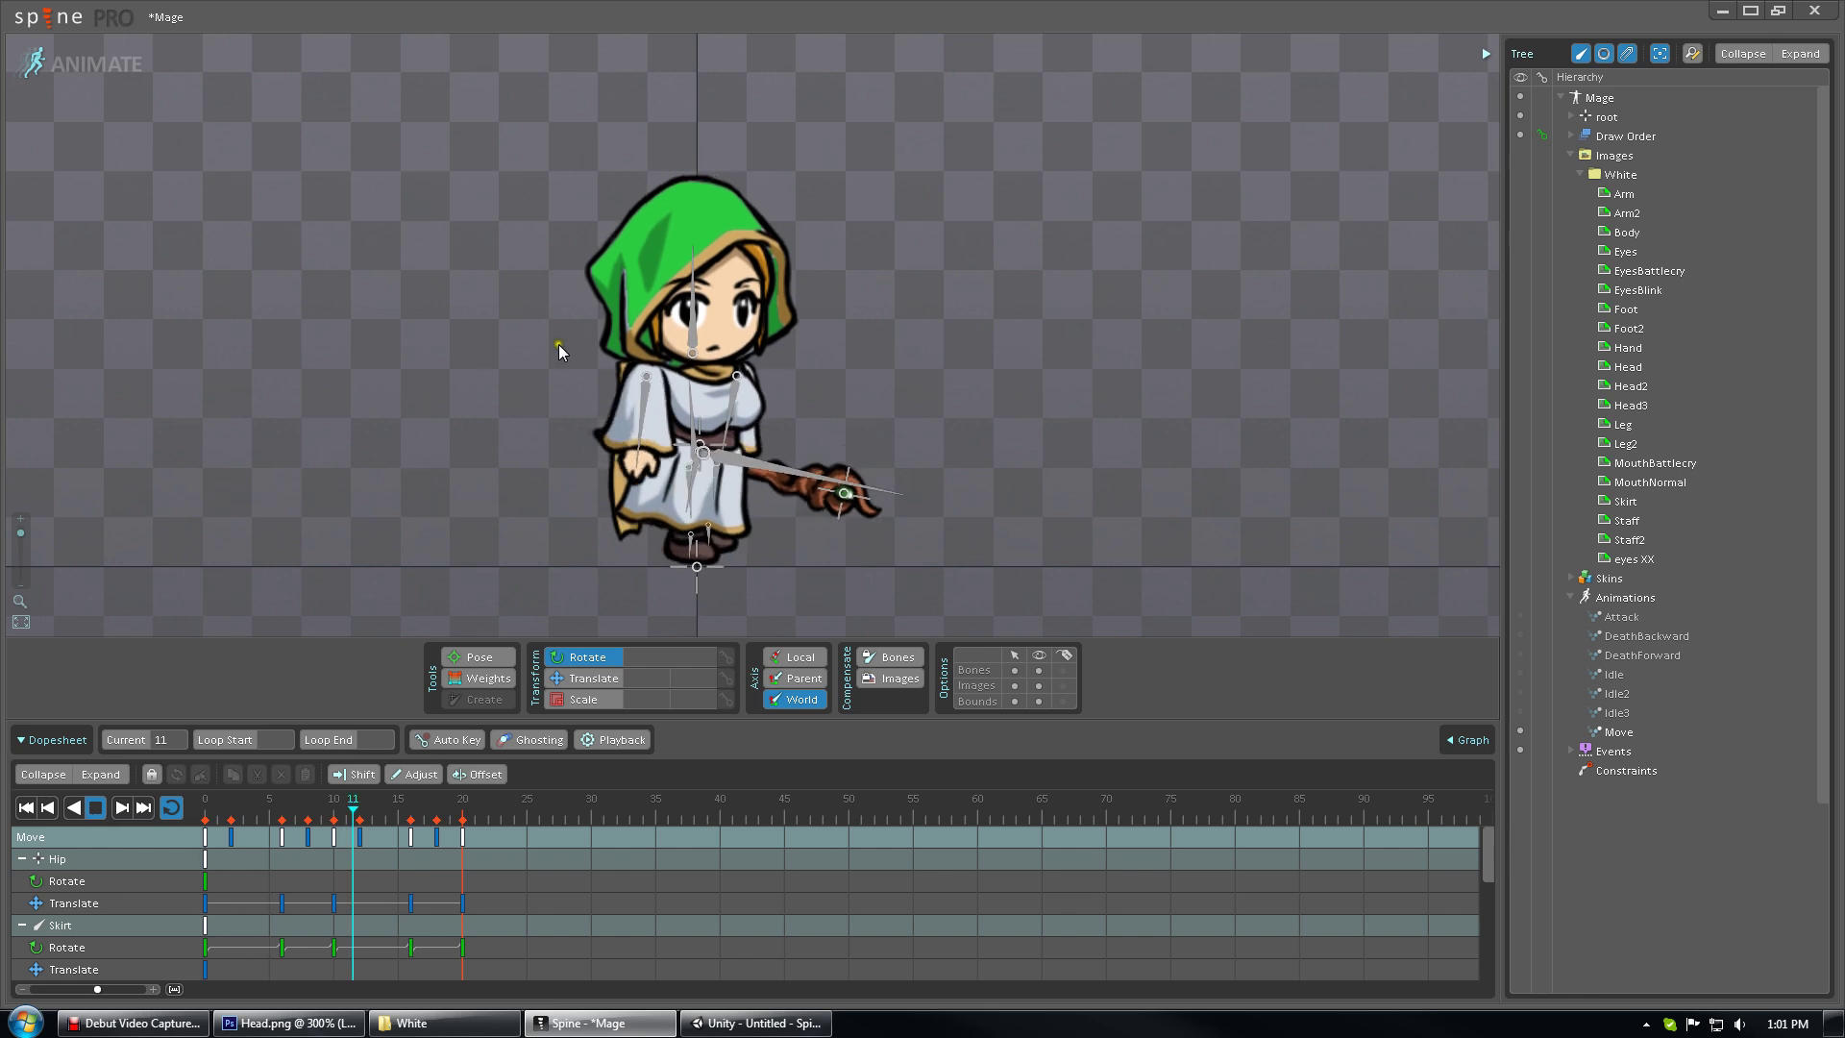
left_click(96, 809)
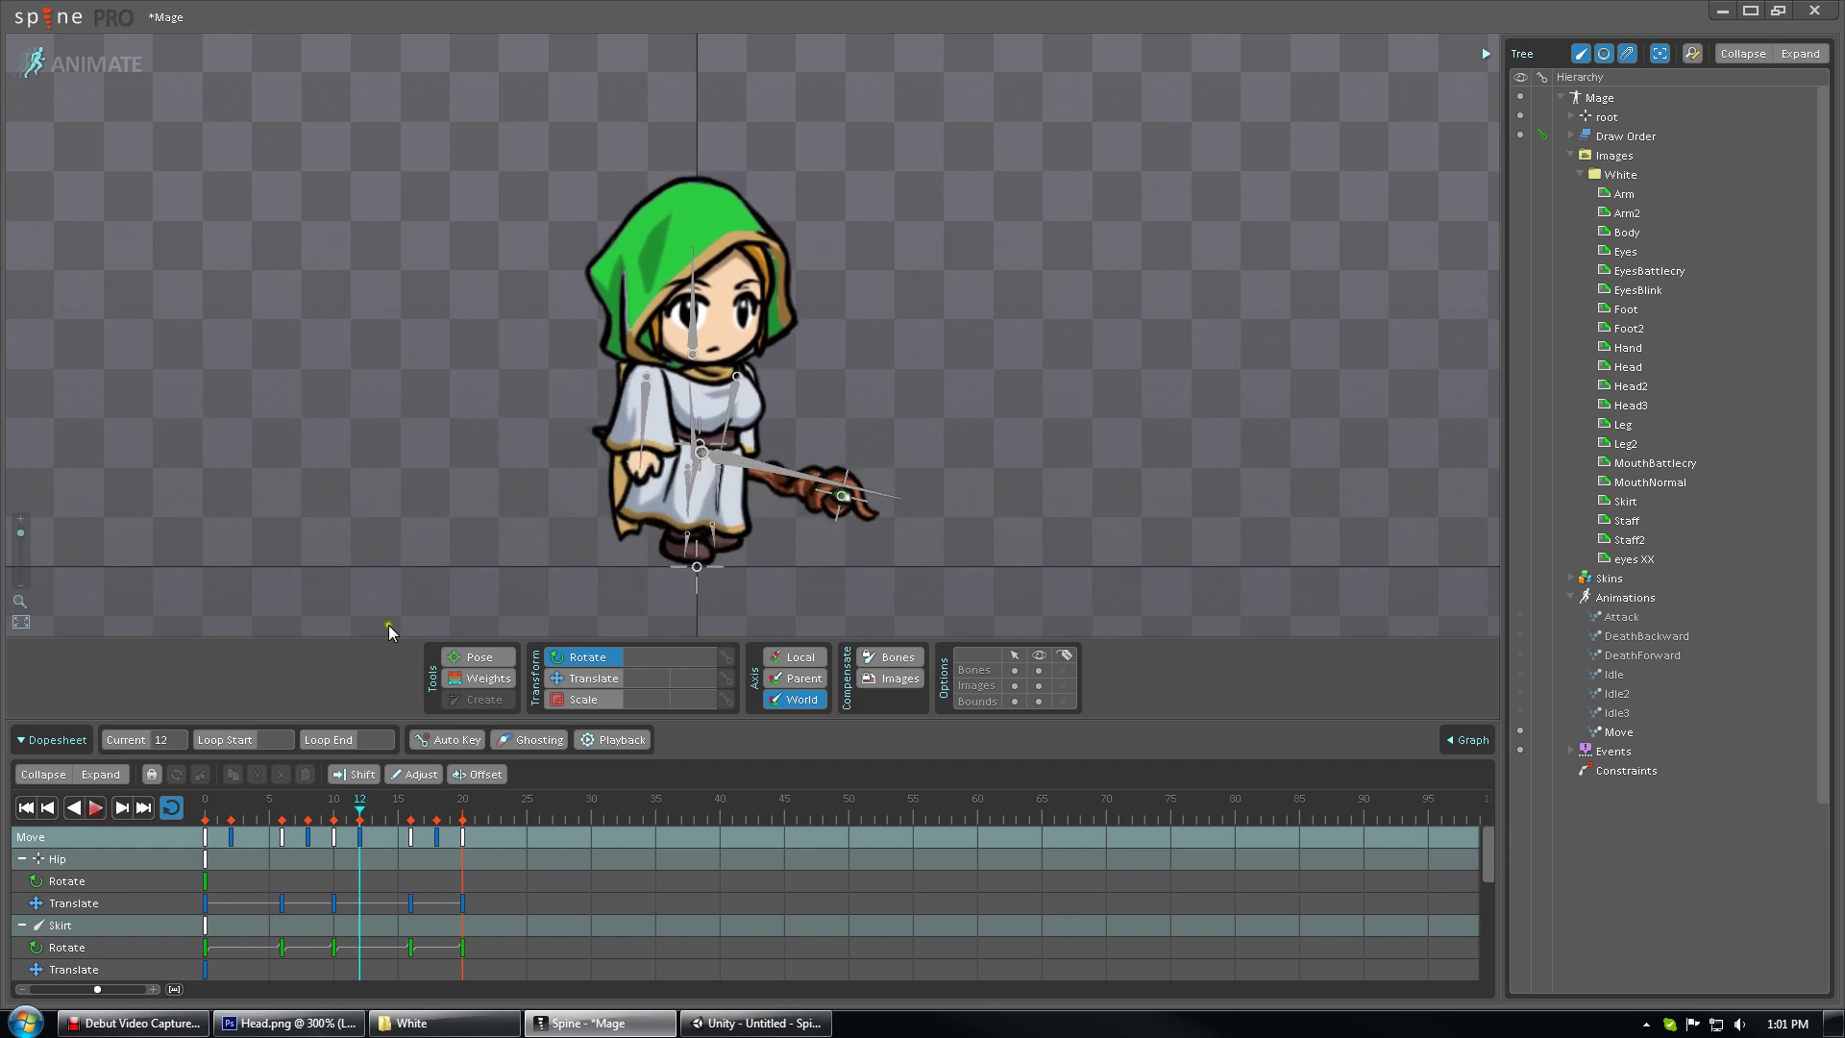
Key the Head bone rotated to 62.27 degrees at frame 0, then preview Move
left_click(690, 331)
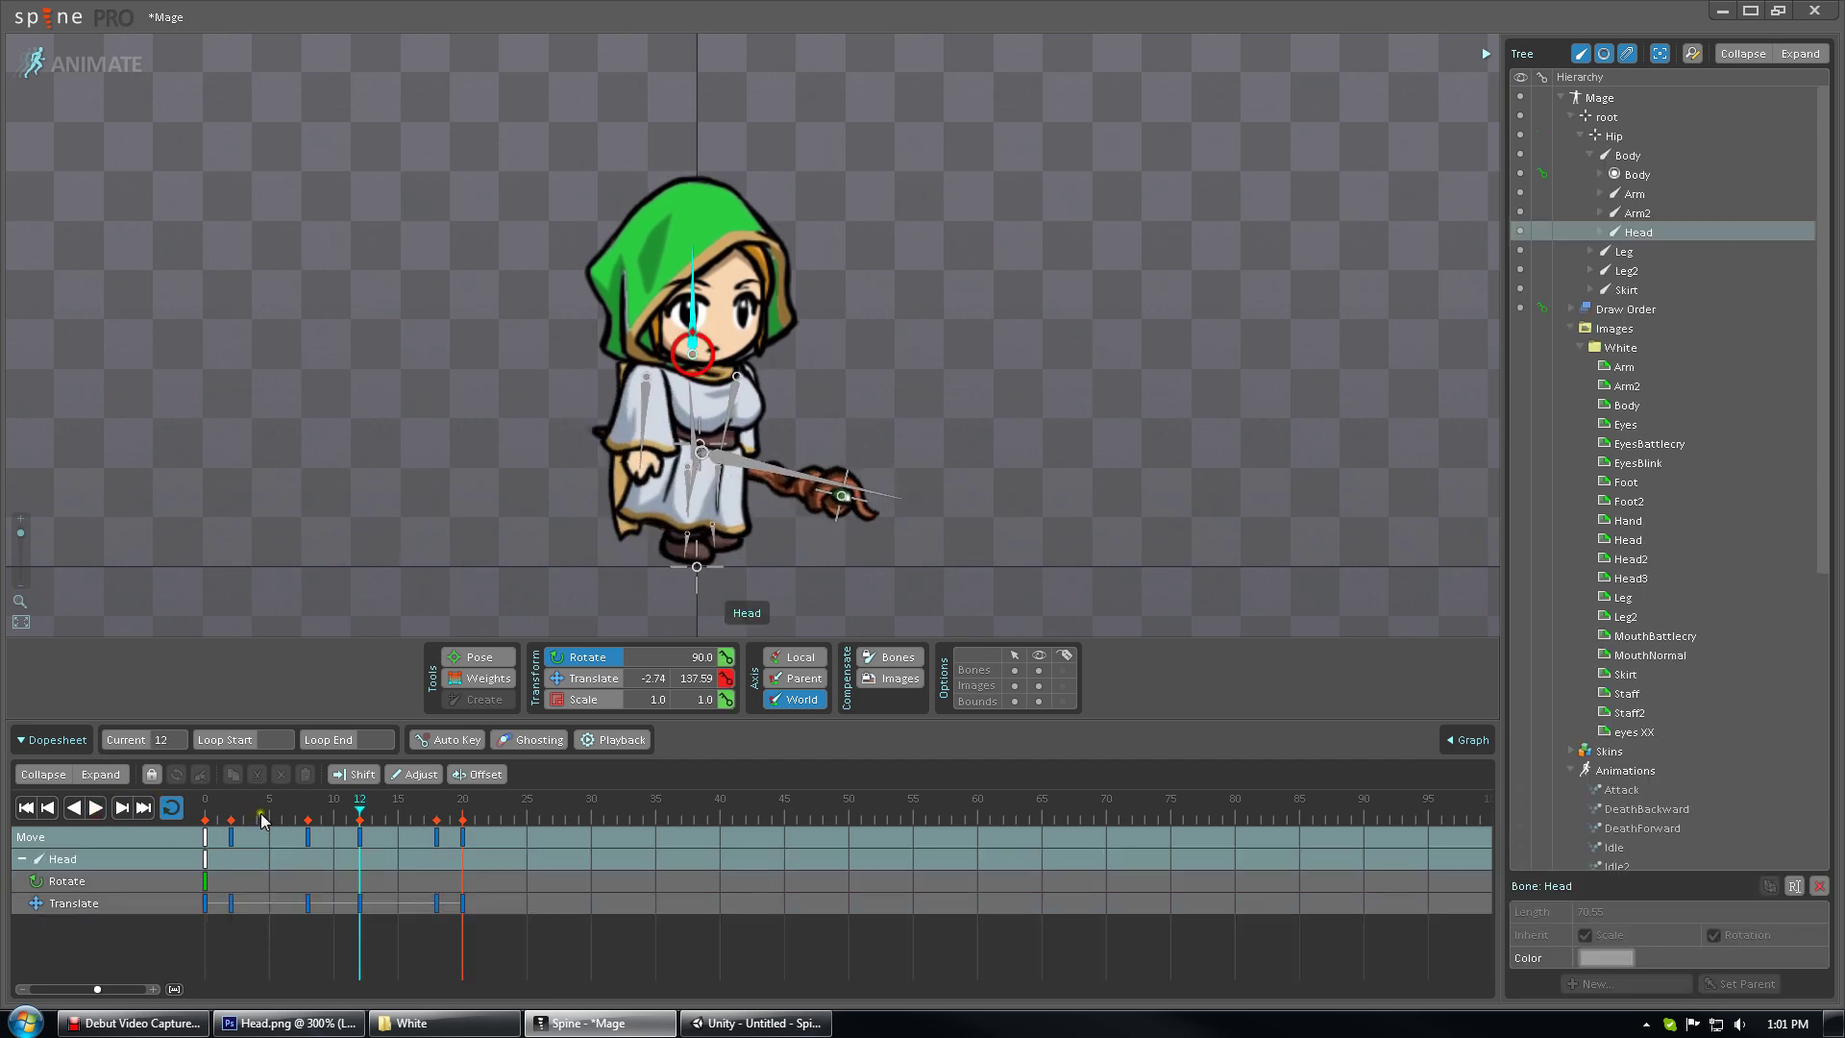
left_click_drag(262, 813, 183, 811)
key("m")
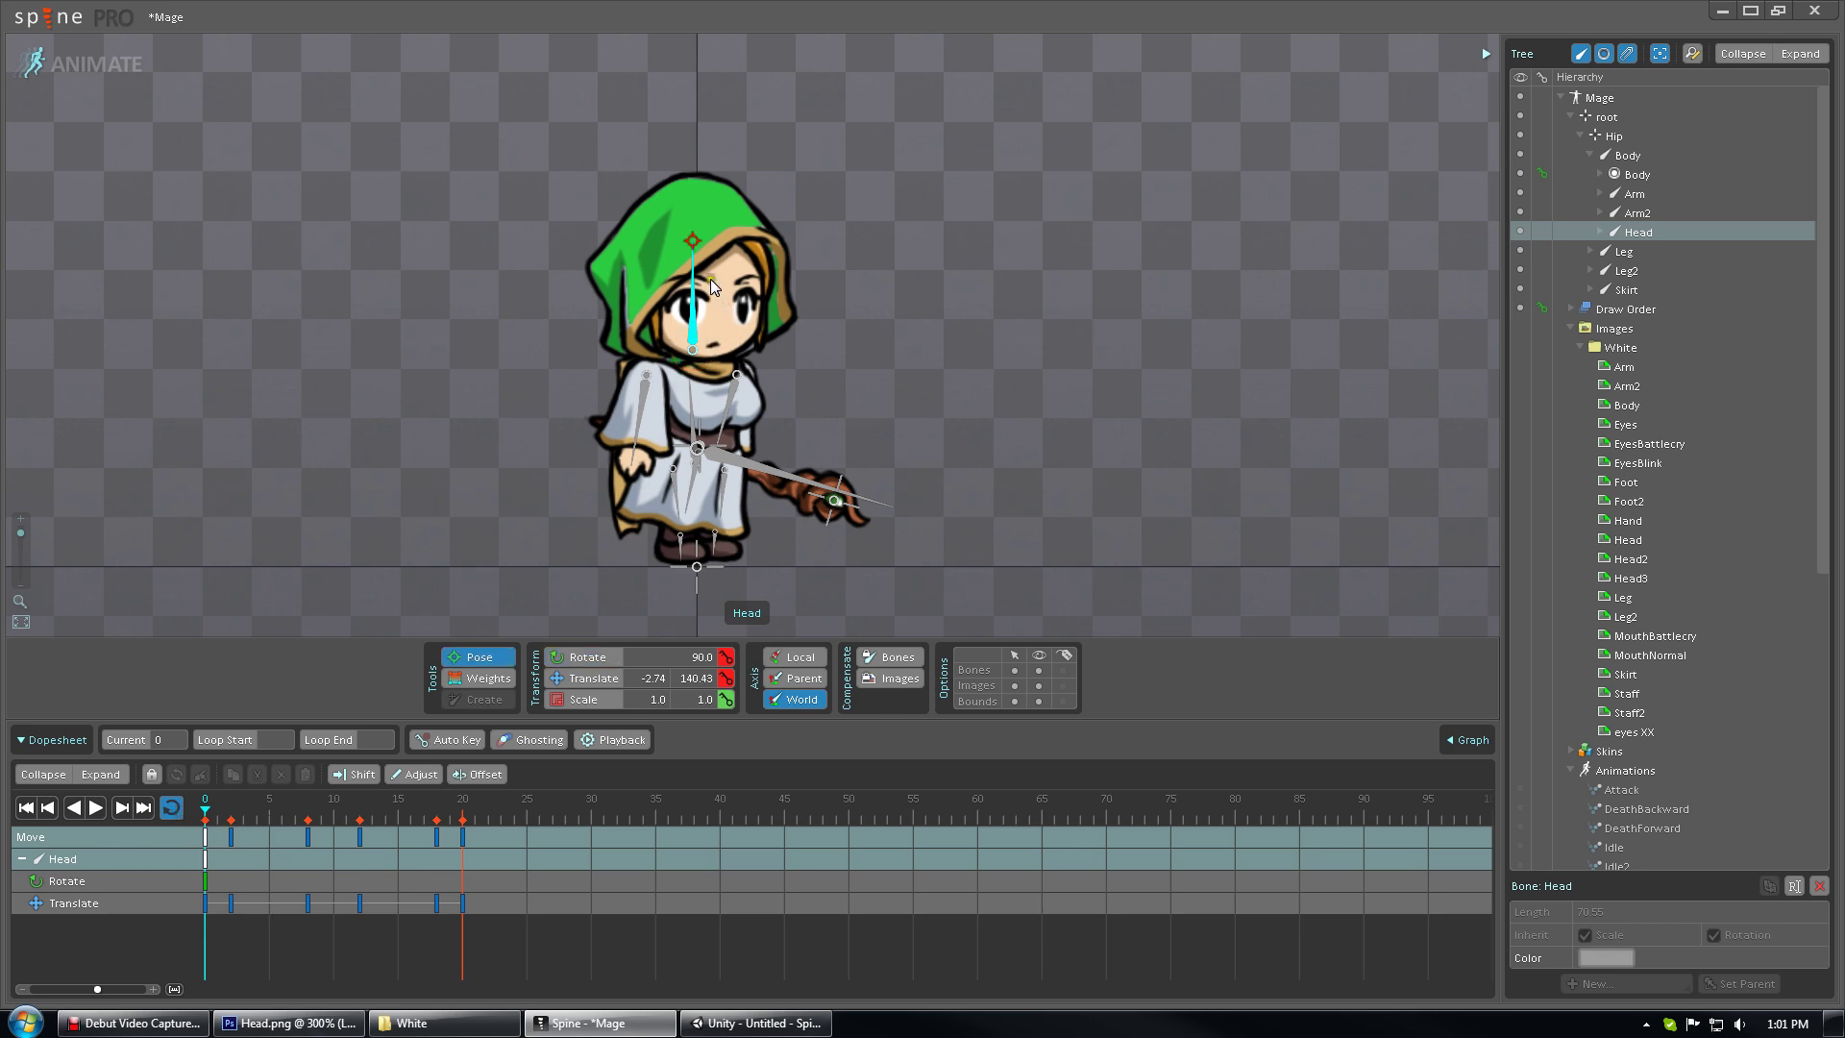
left_click_drag(697, 242, 757, 265)
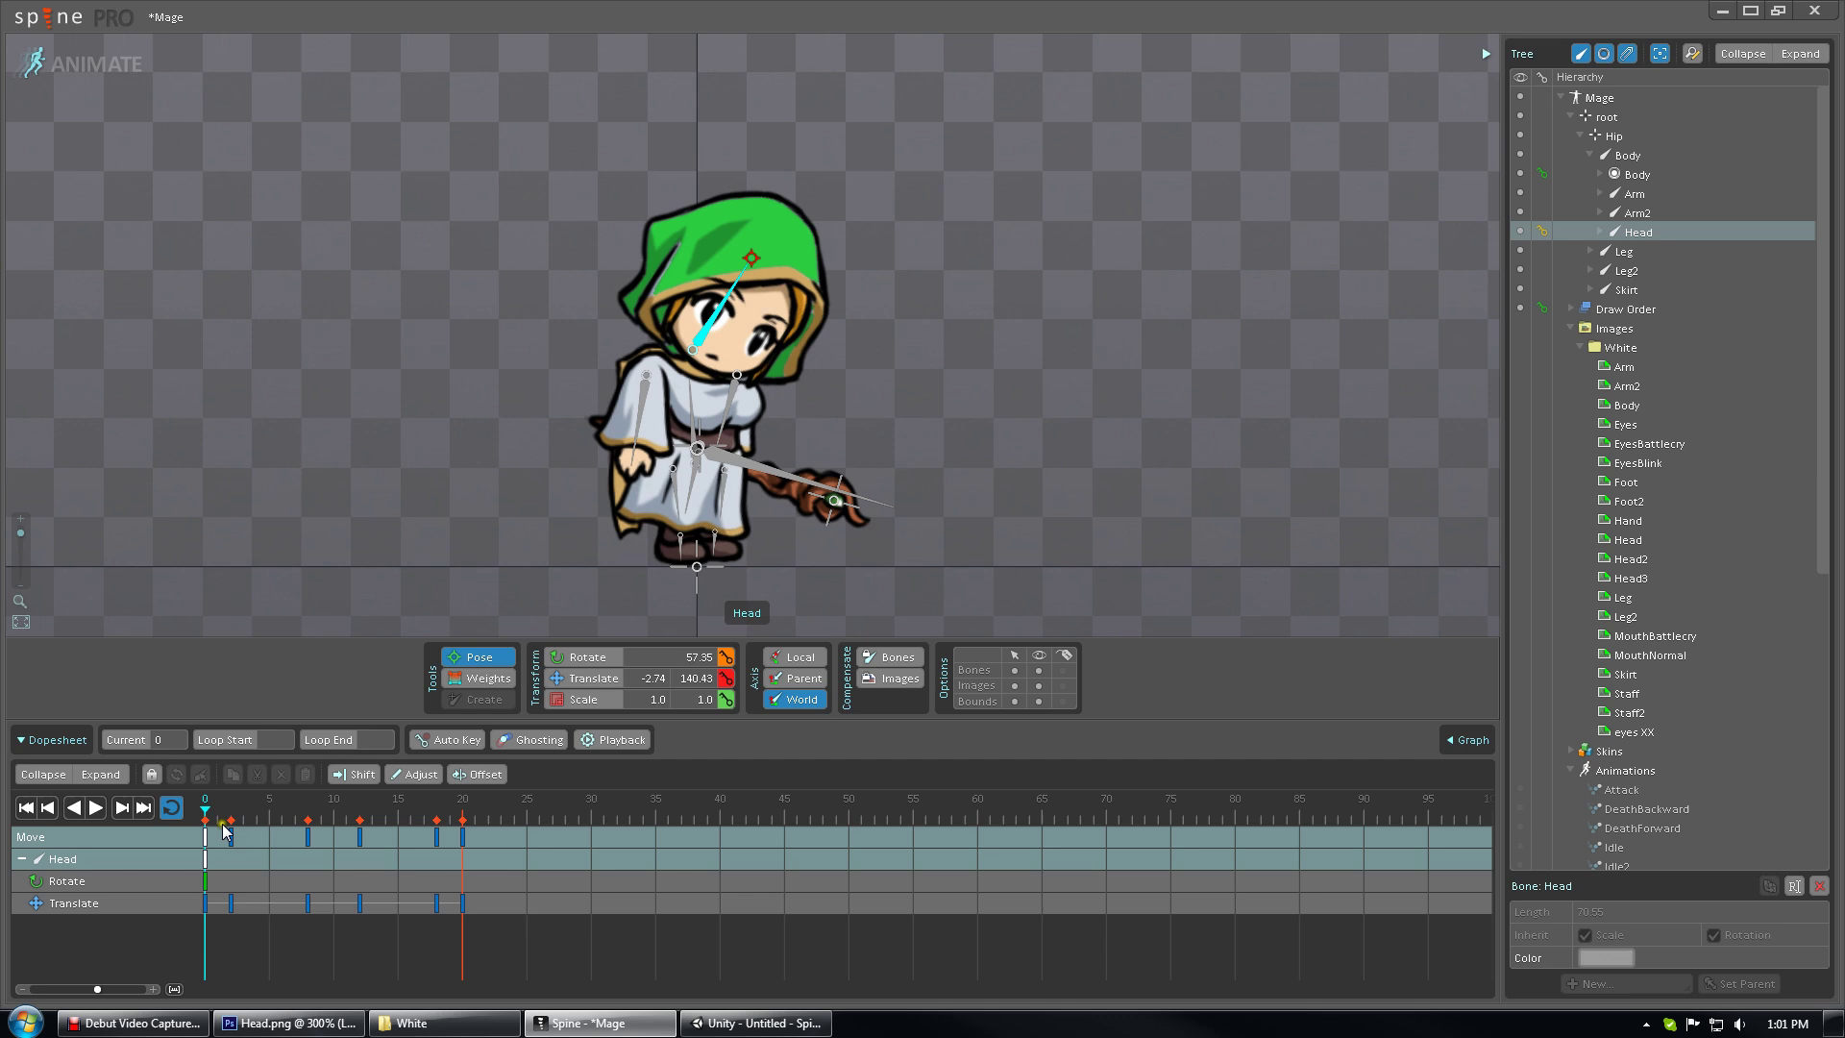
left_click(271, 805)
left_click_drag(271, 807, 205, 807)
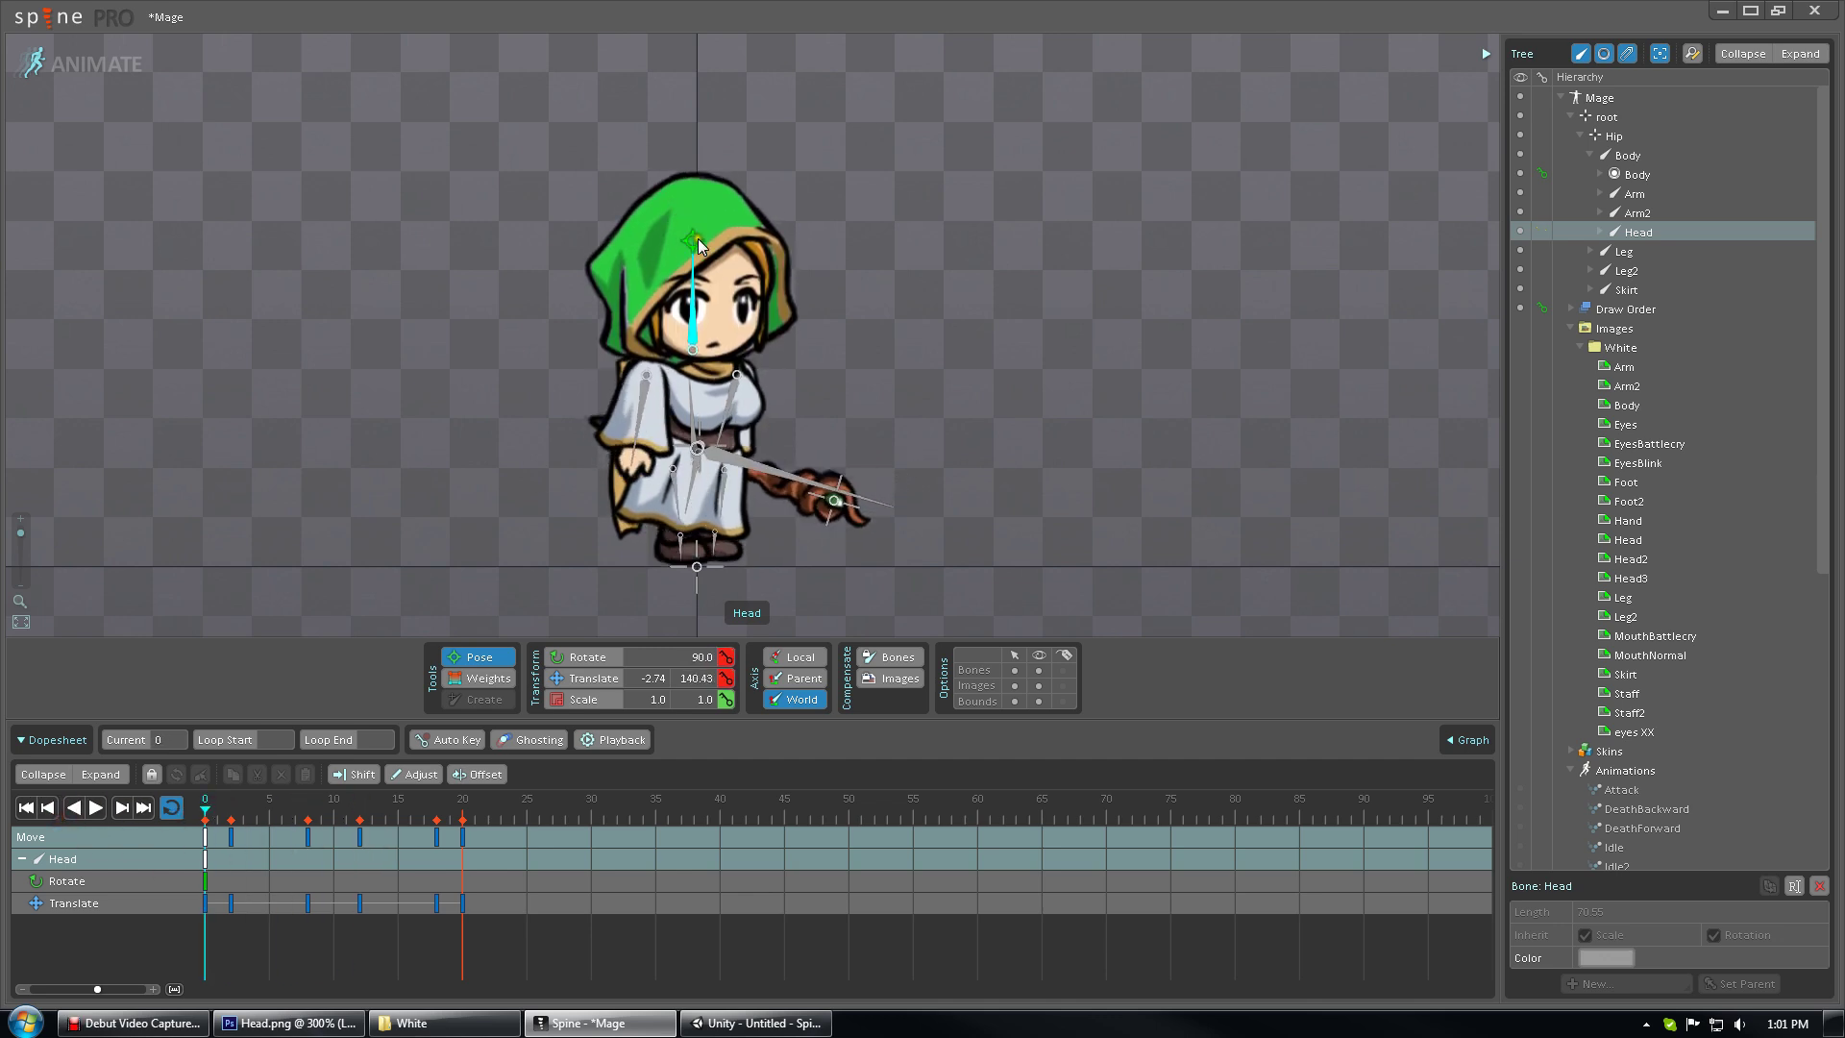
left_click_drag(697, 243, 743, 253)
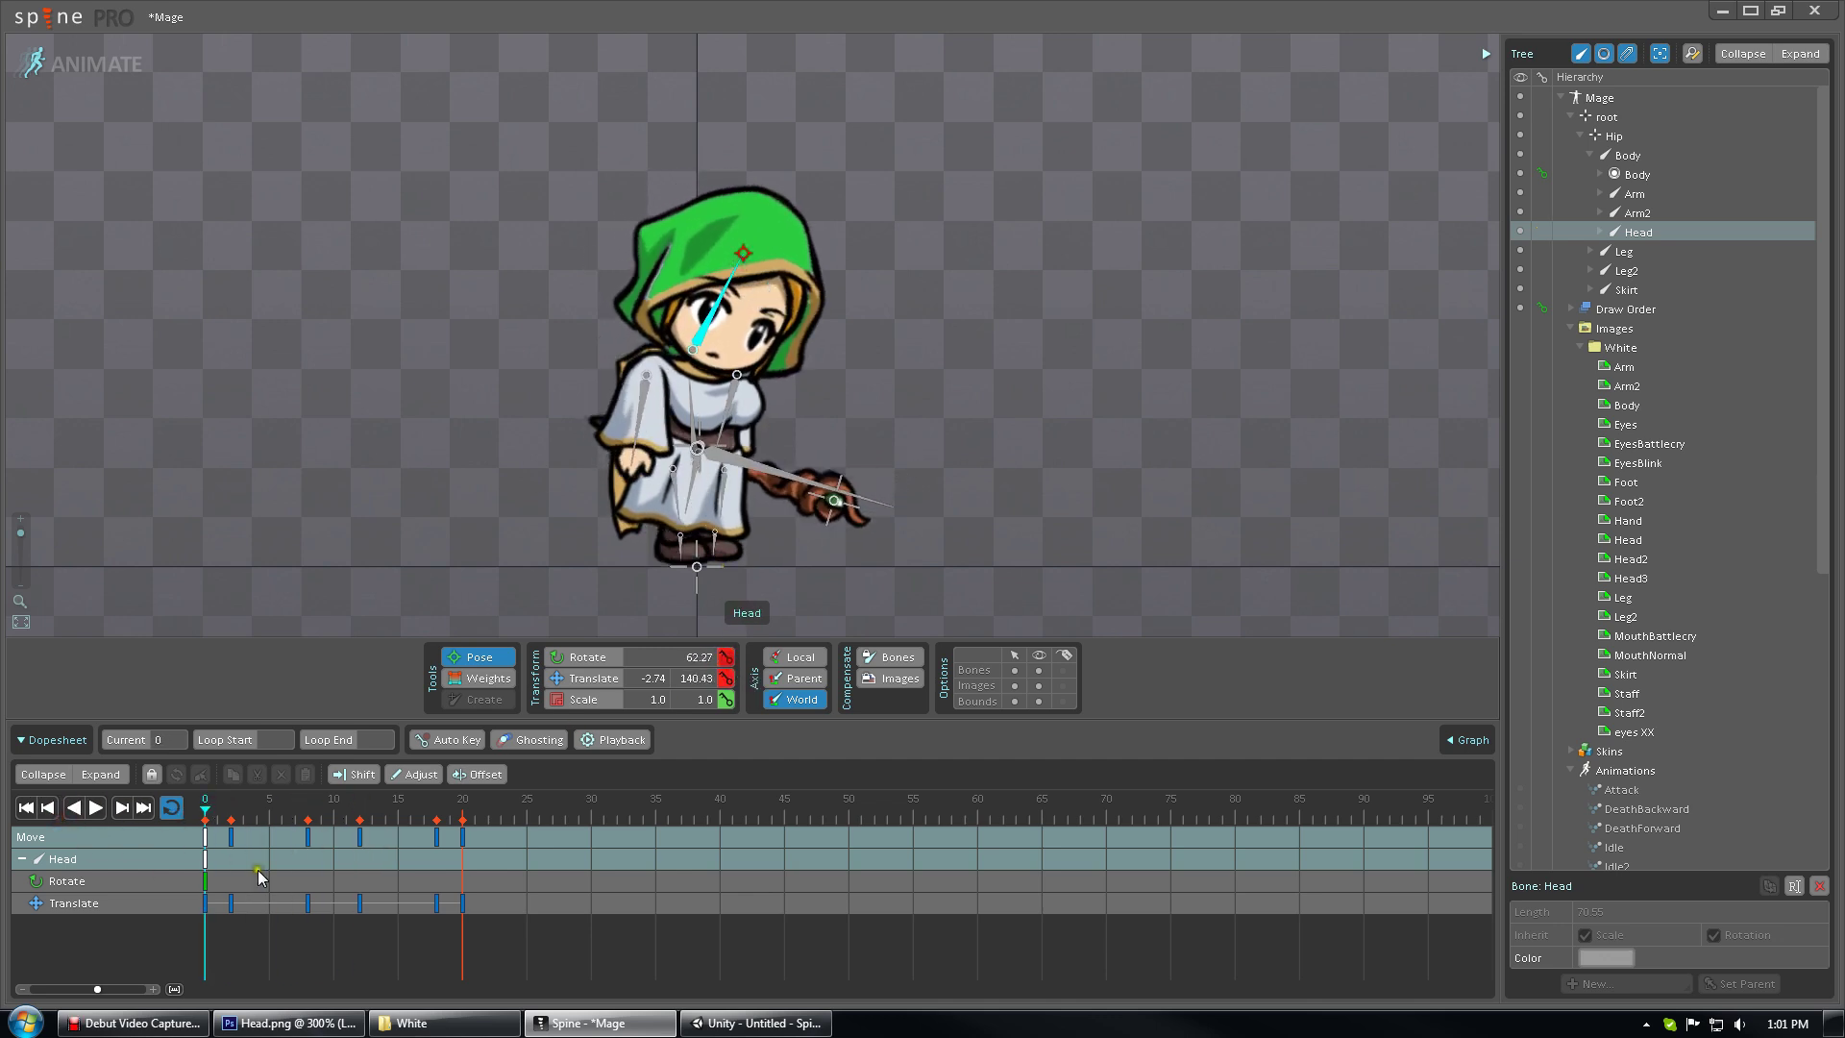
left_click(96, 807)
Save the Mage project, re-export JSON with atlas, and switch to Unity
key("ctrl+s")
key("ctrl+e")
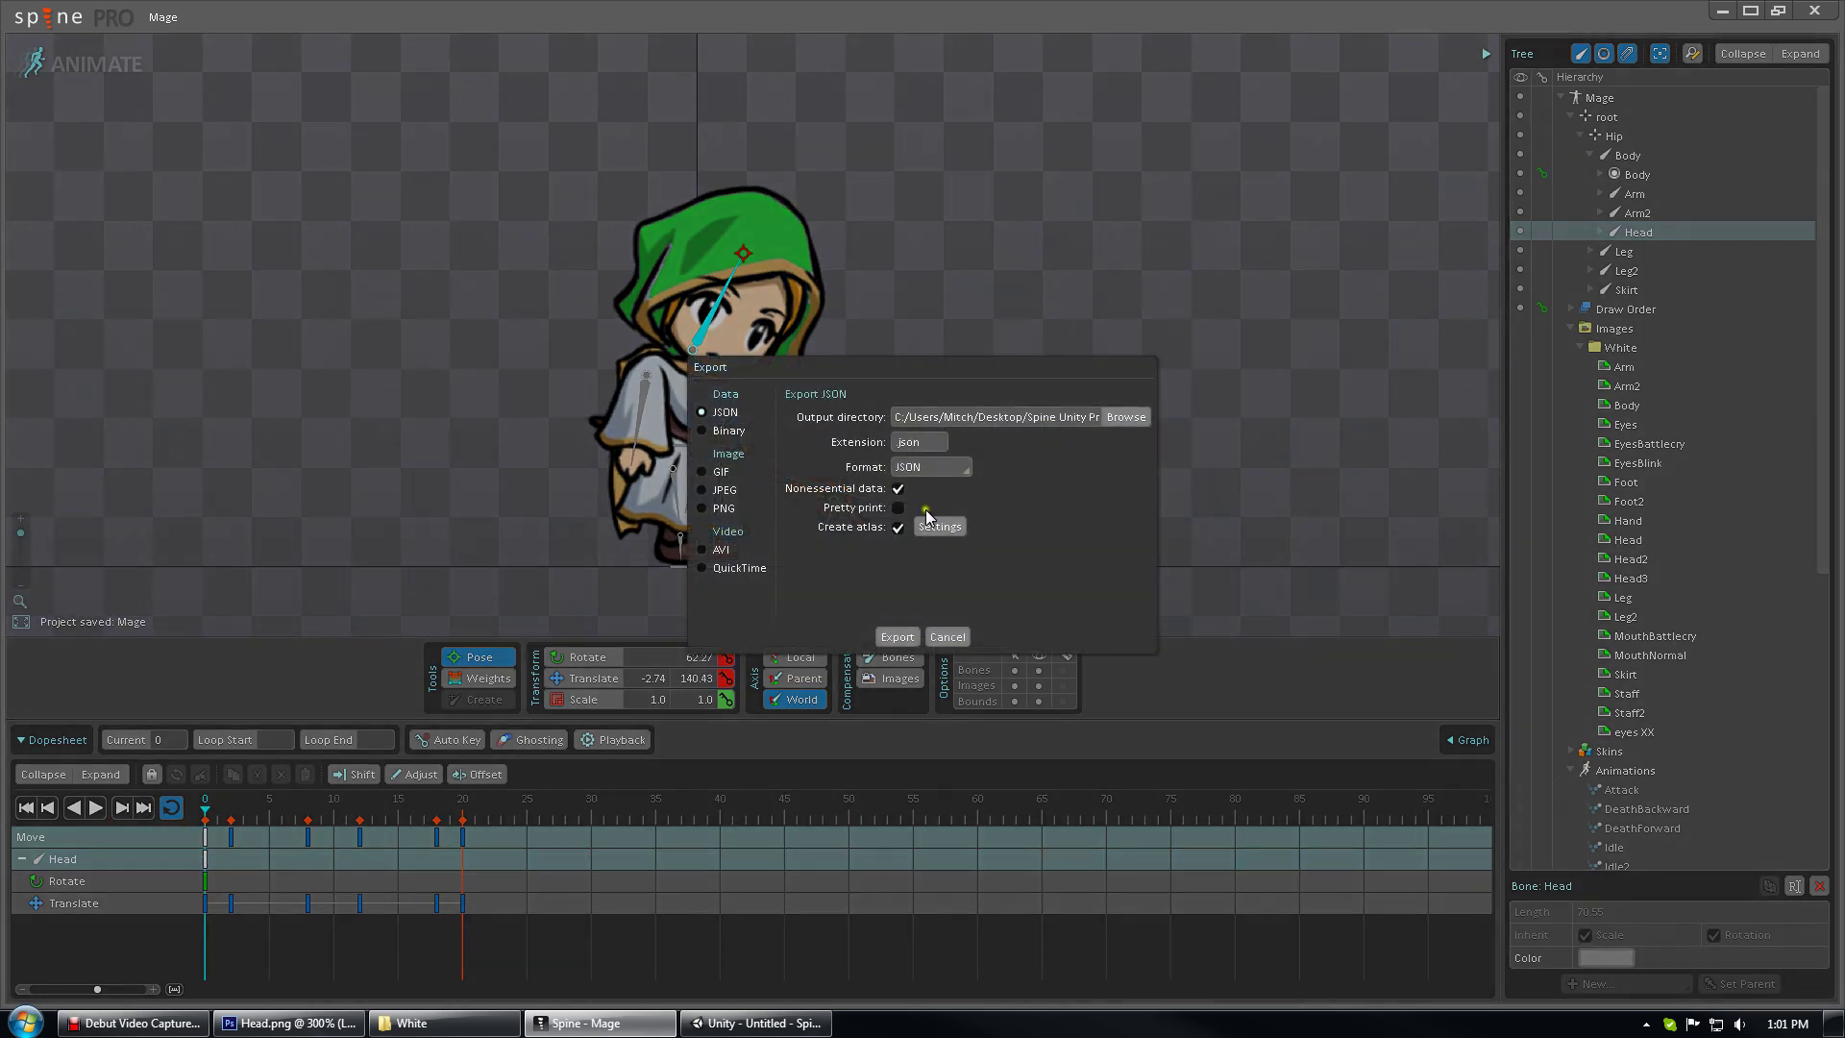
left_click(896, 636)
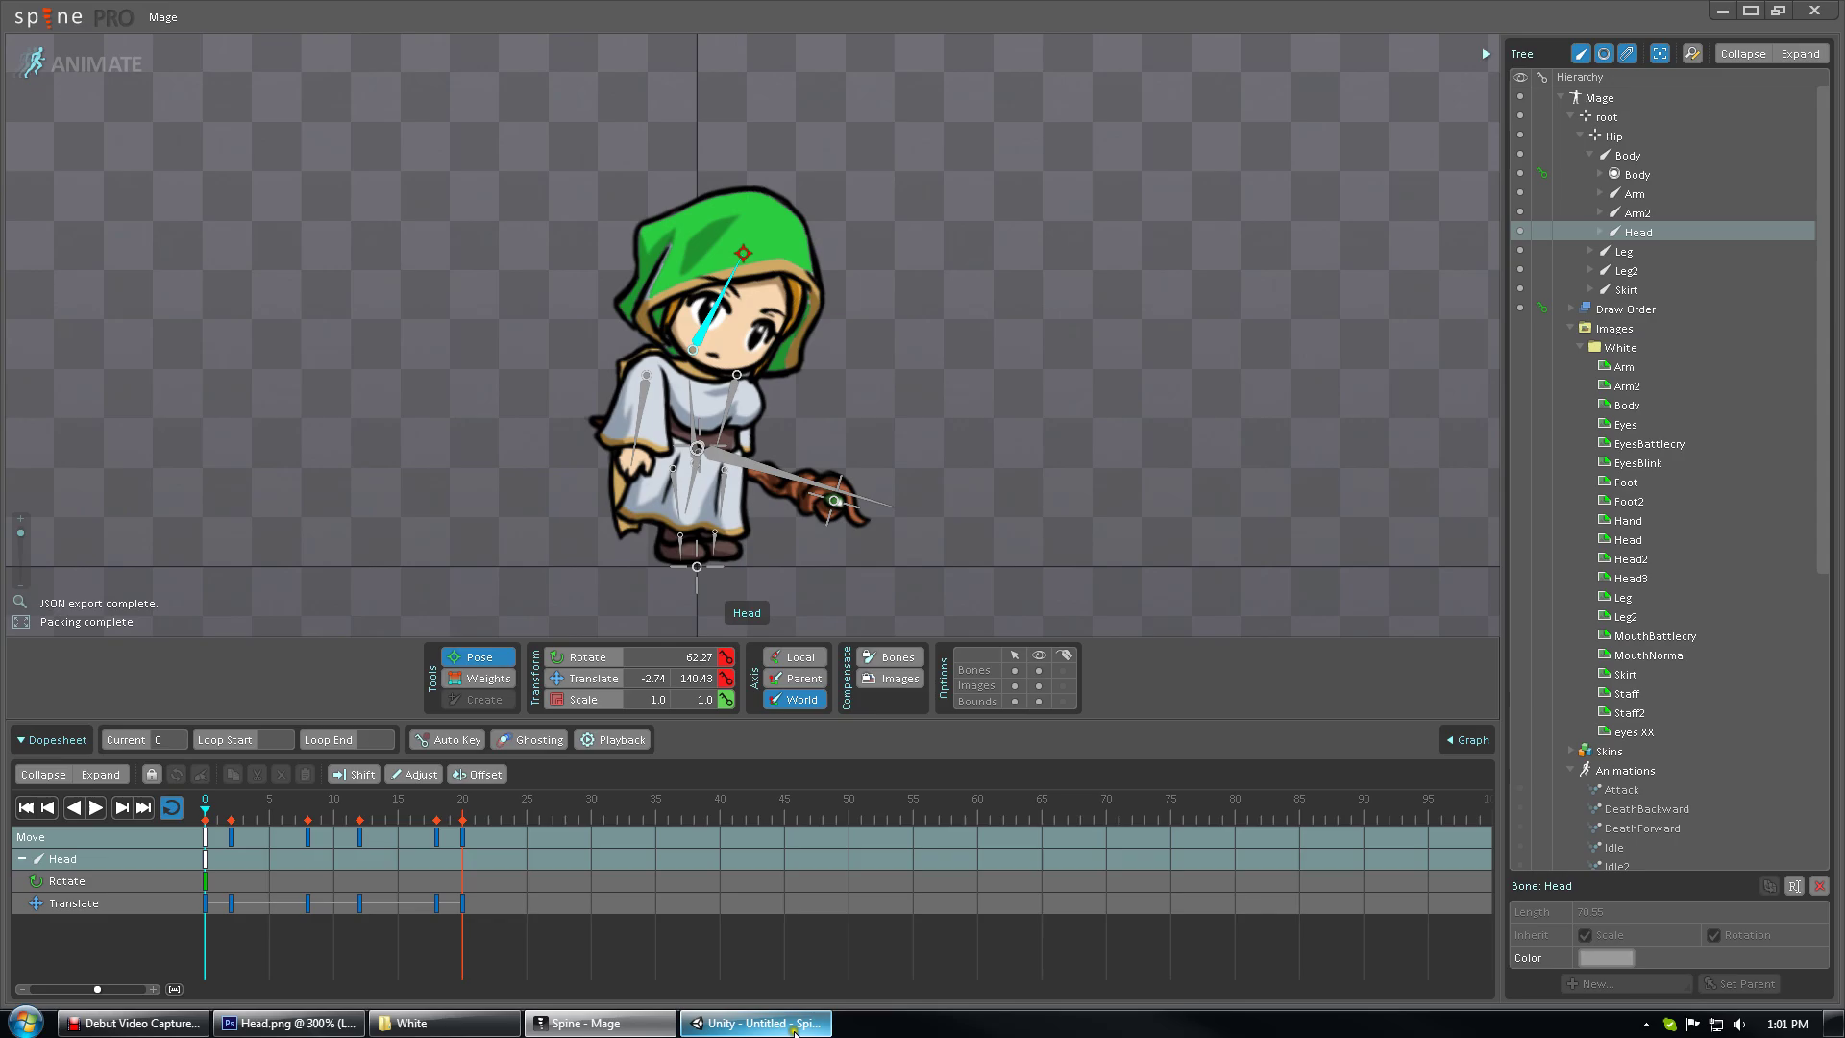
left_click(794, 1025)
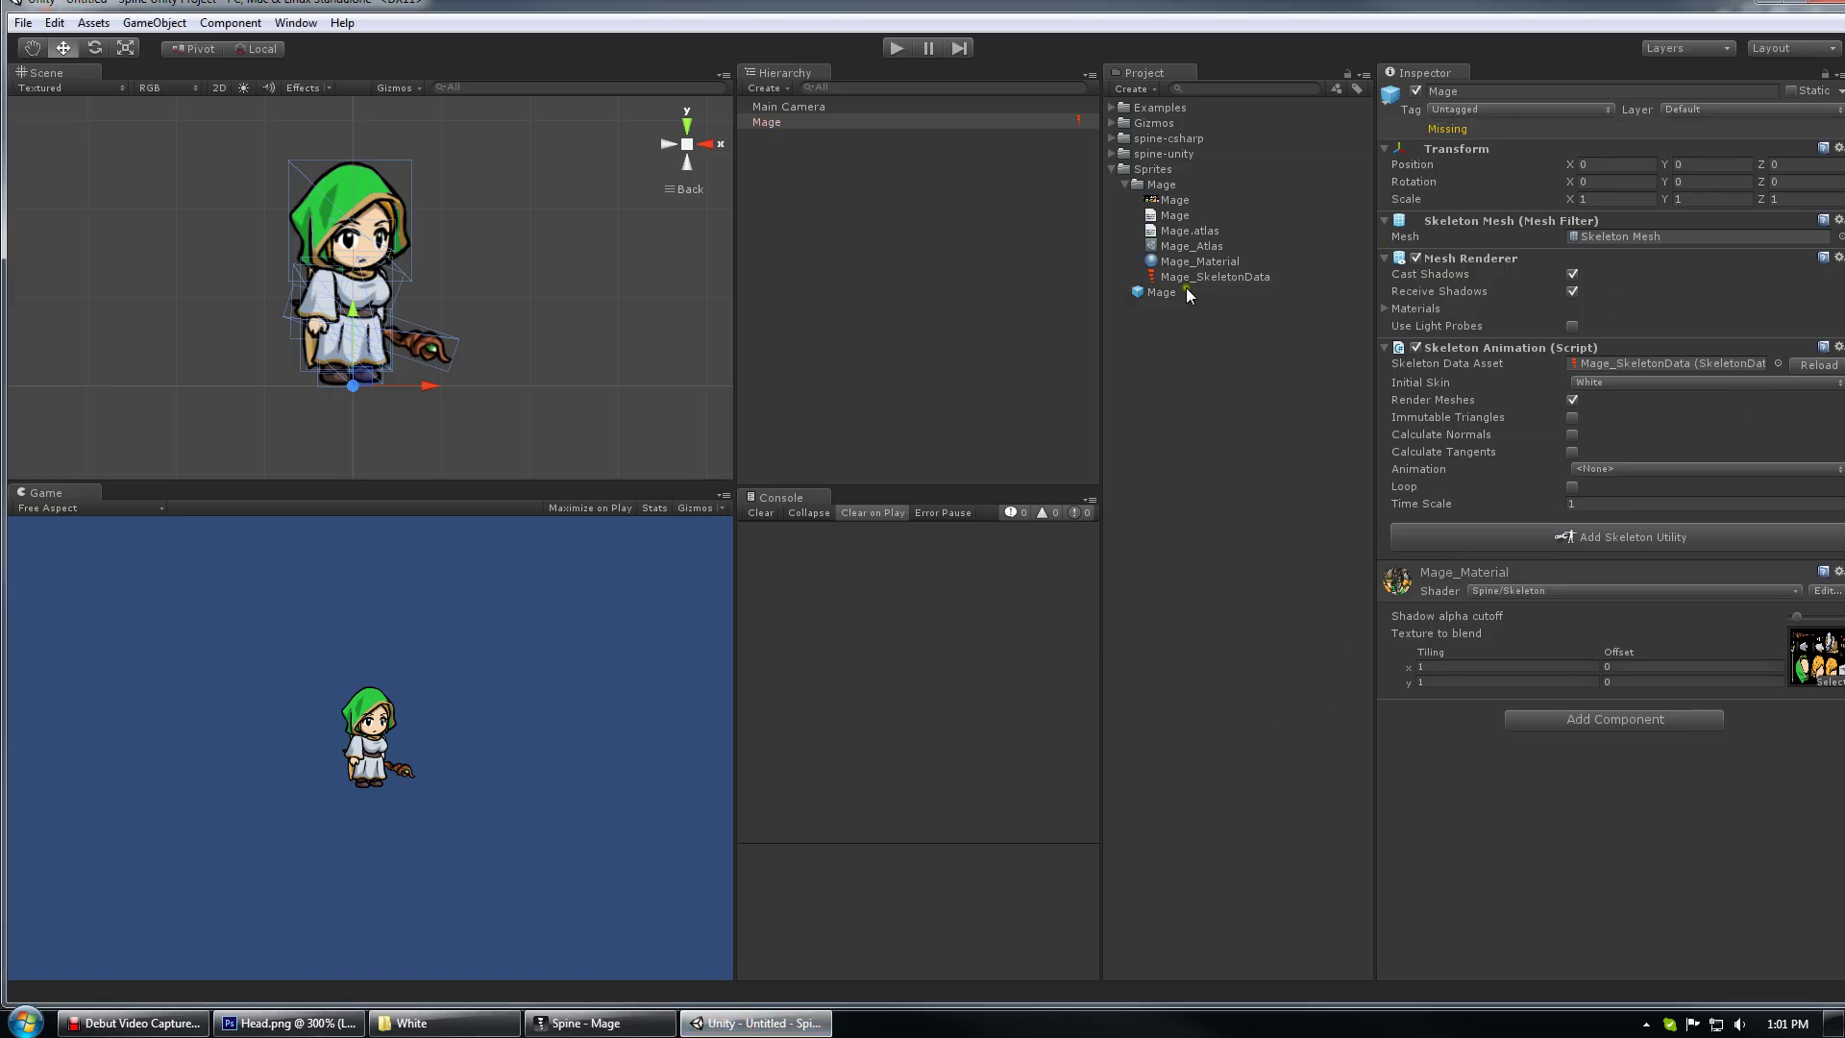
Delete the Mage object from the scene and select the Mage_SkeletonData asset
left_click(839, 123)
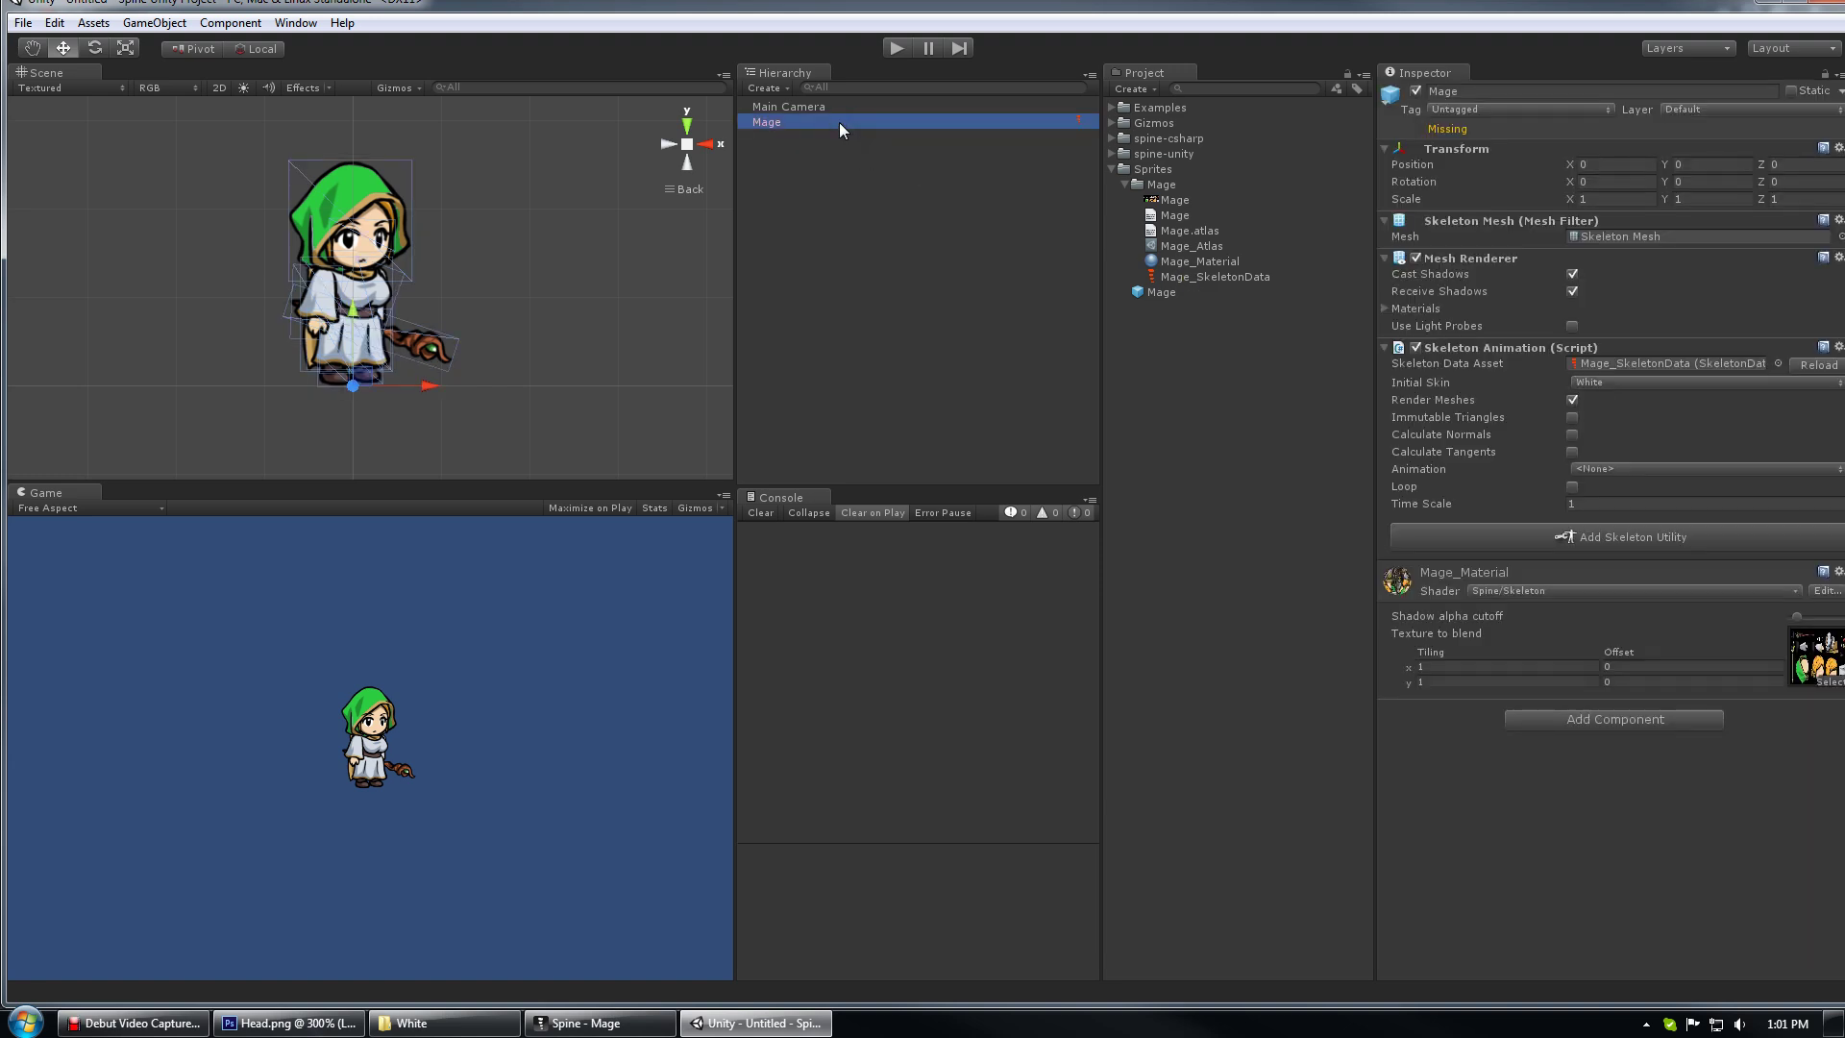
key("Delete")
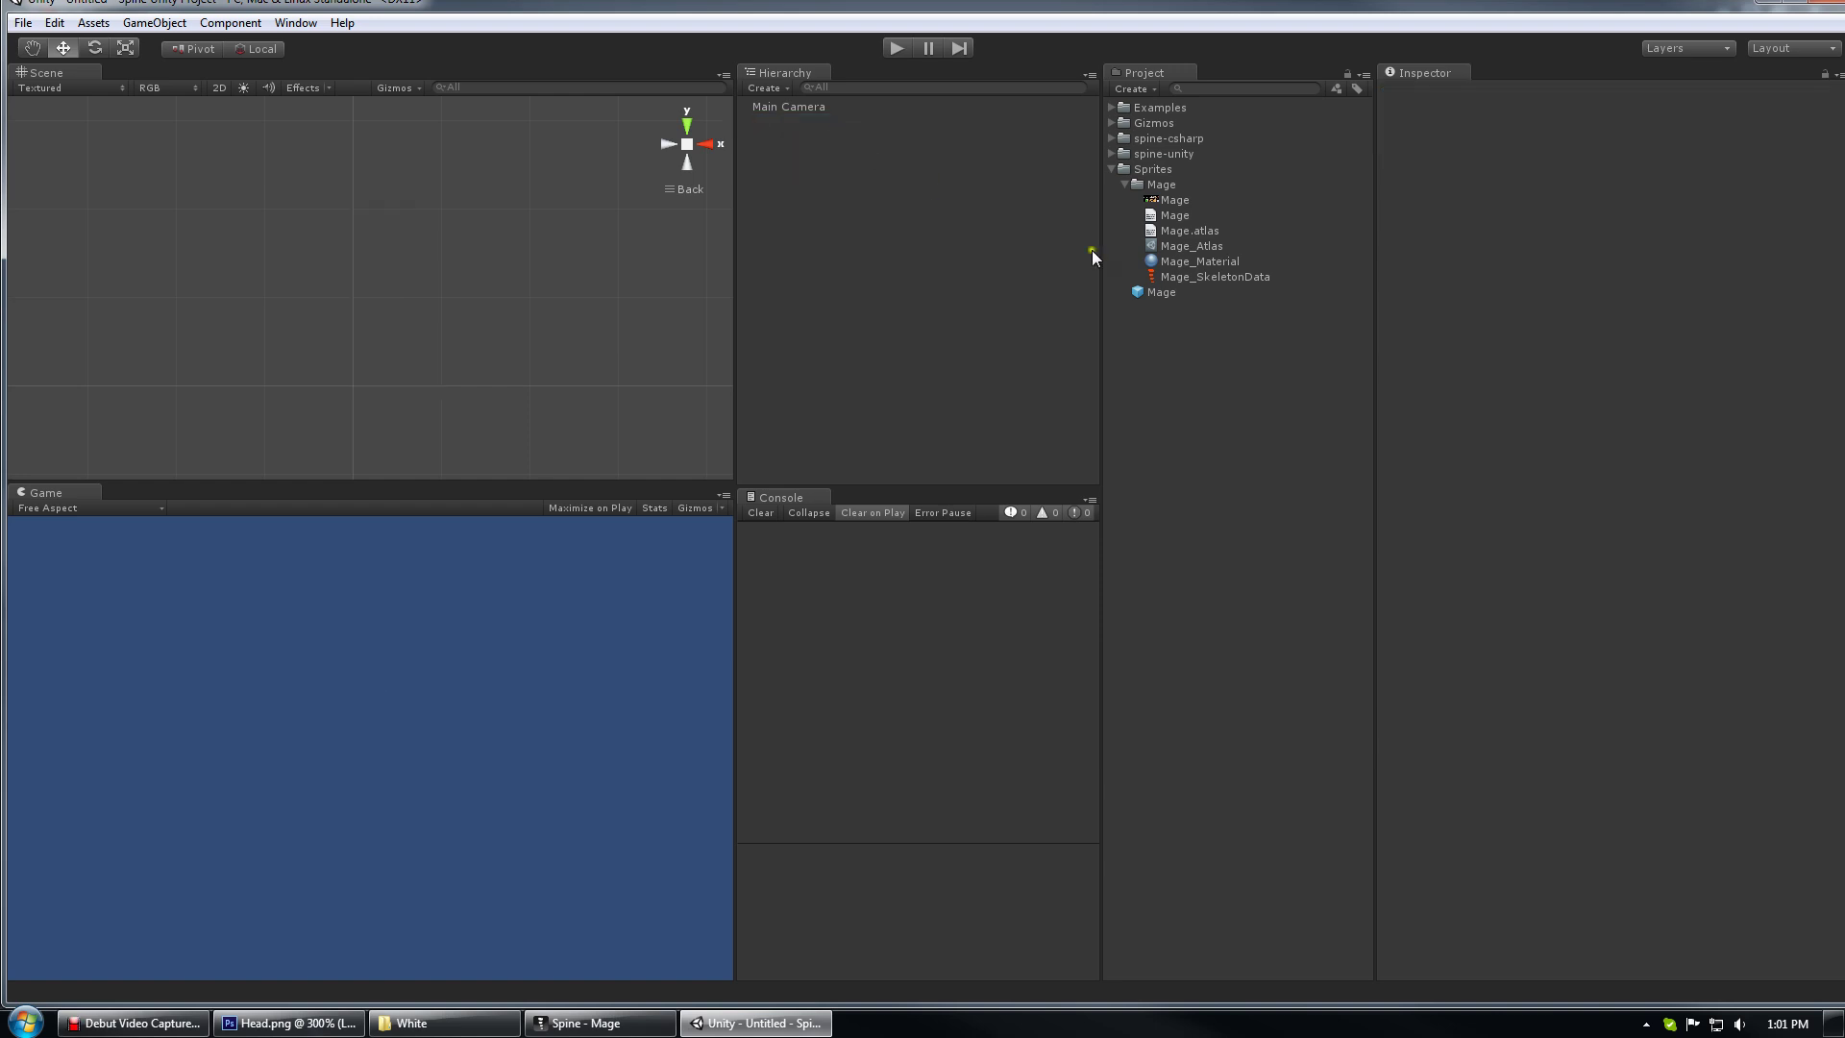
left_click(1196, 277)
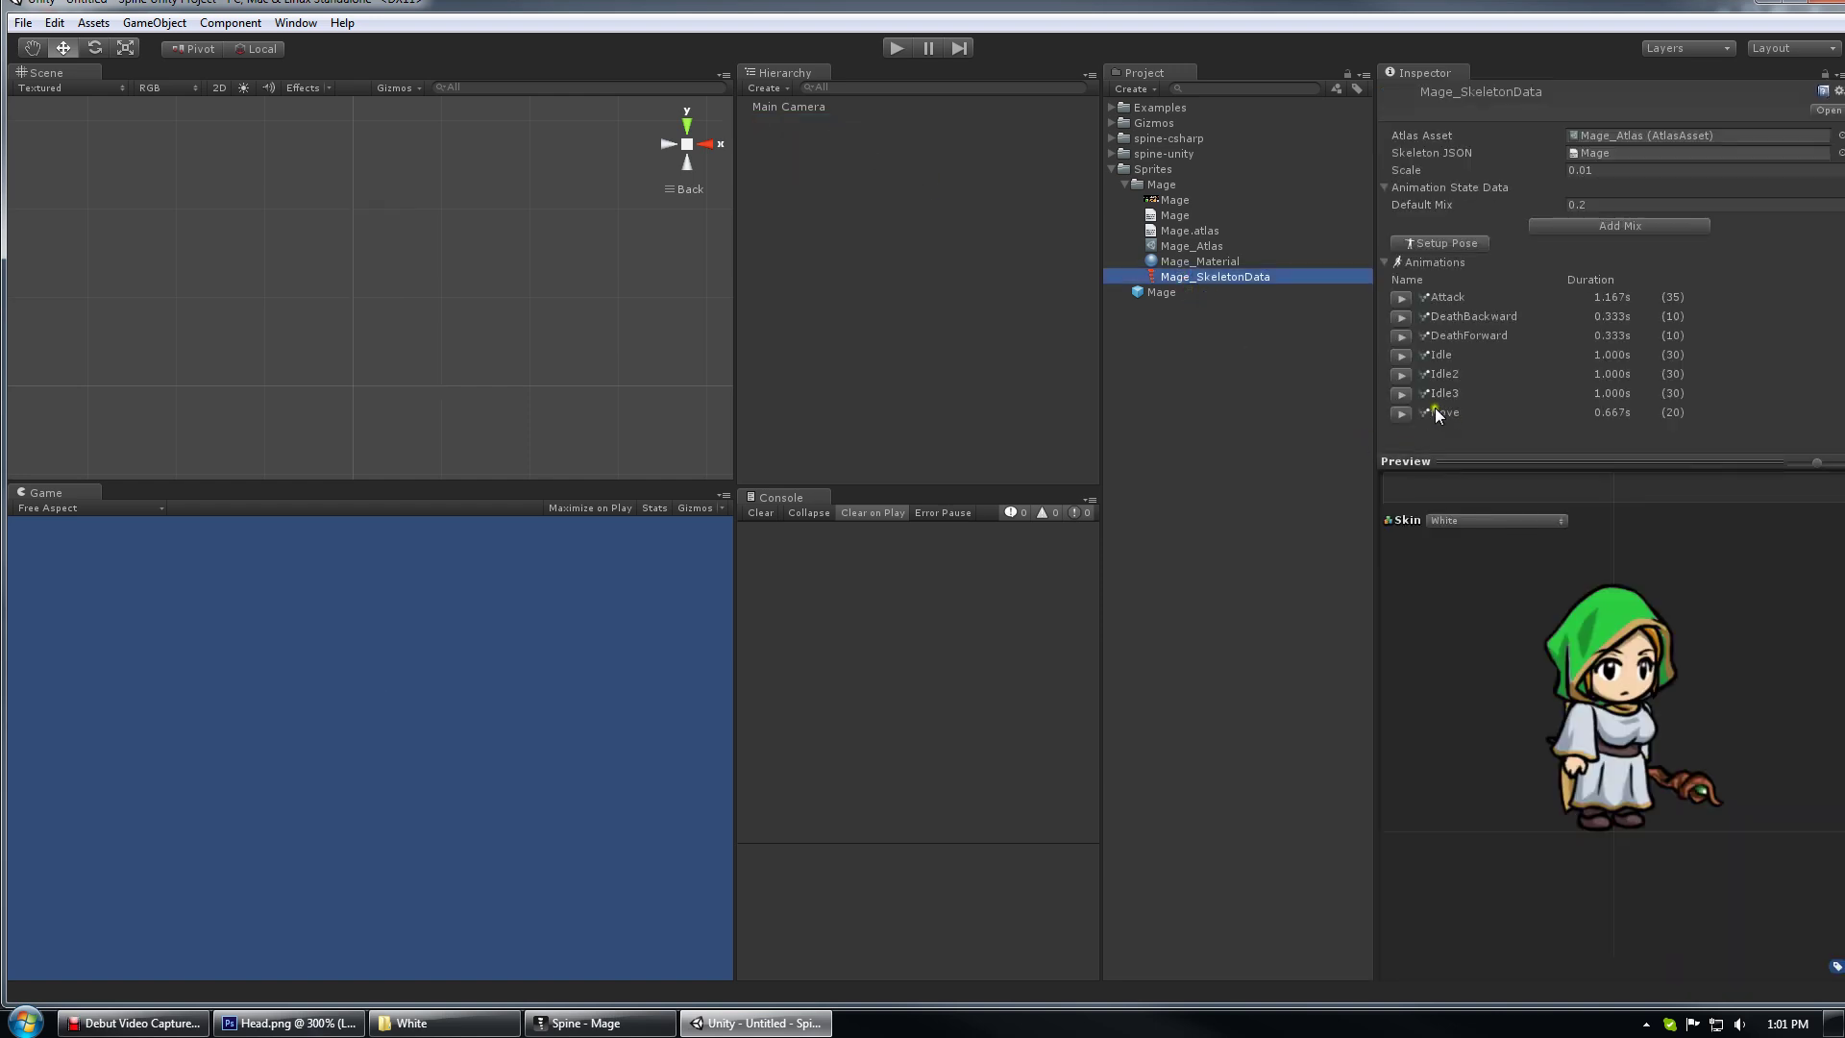
Play the Move animation in the skeleton data preview and check the skin list without changing it
left_click(1402, 413)
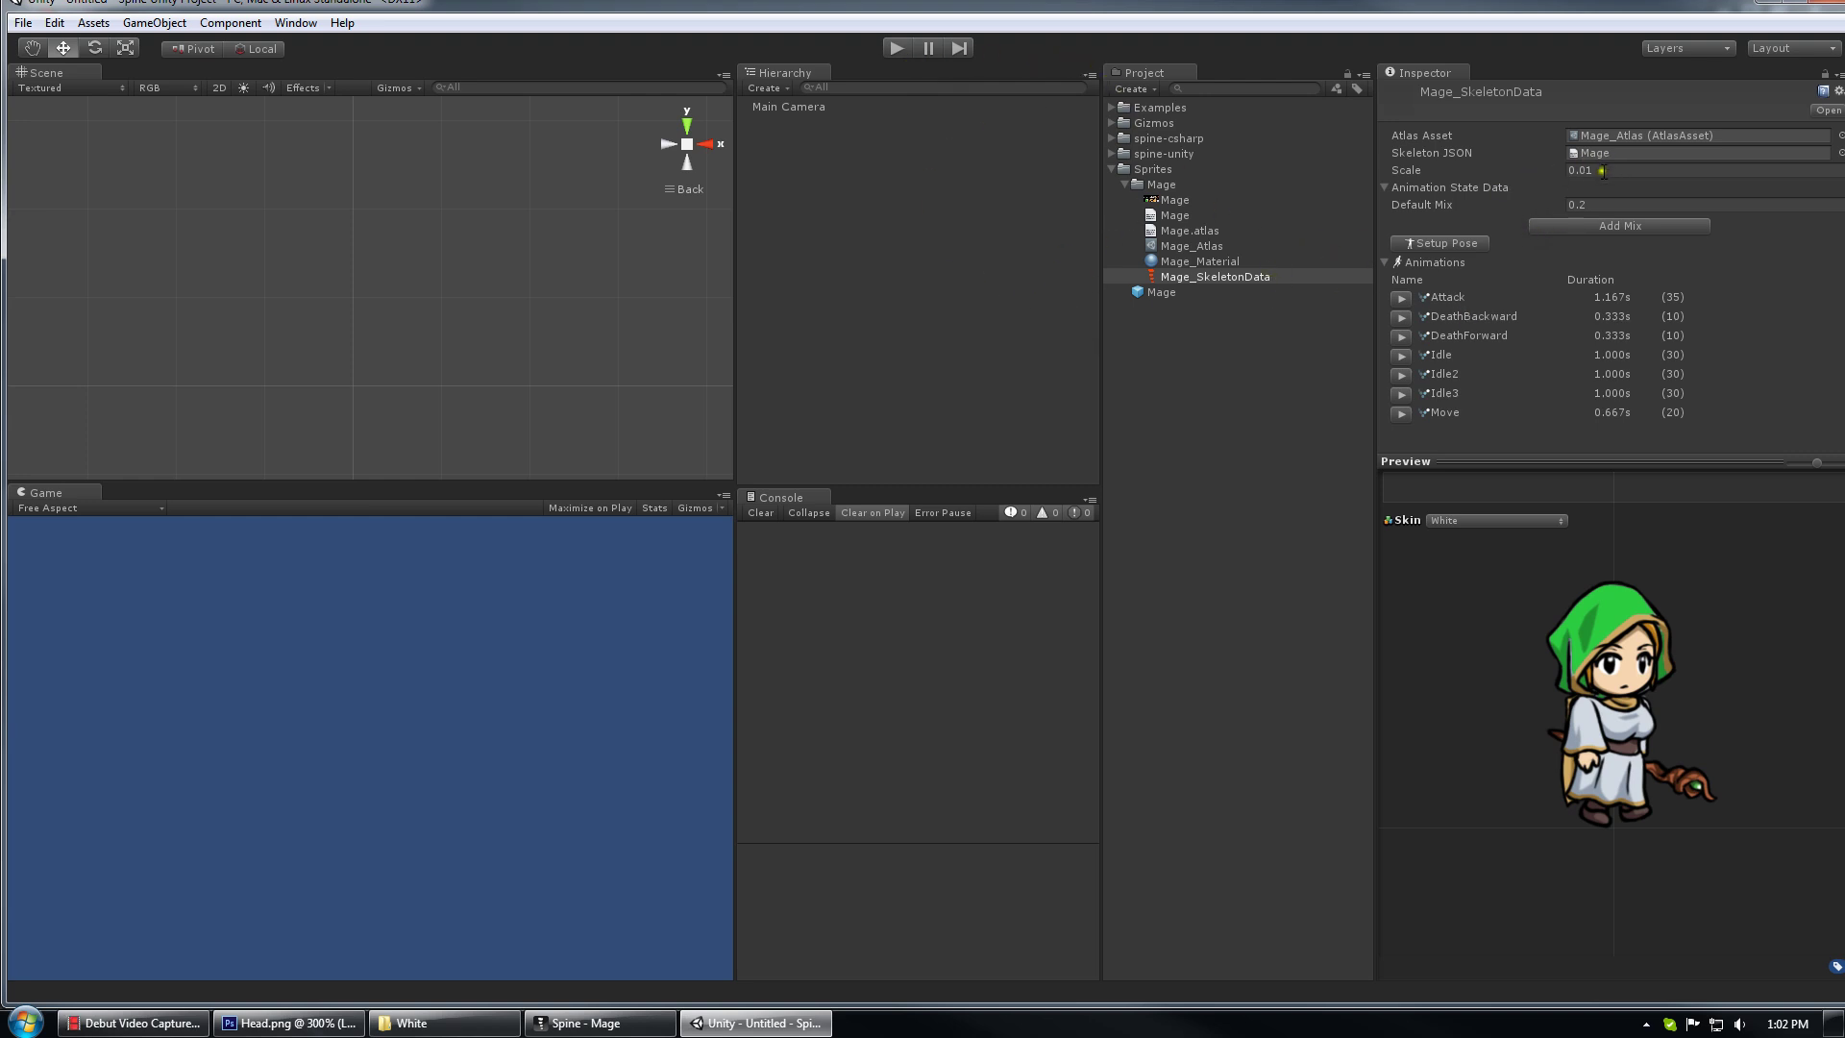
left_click(895, 48)
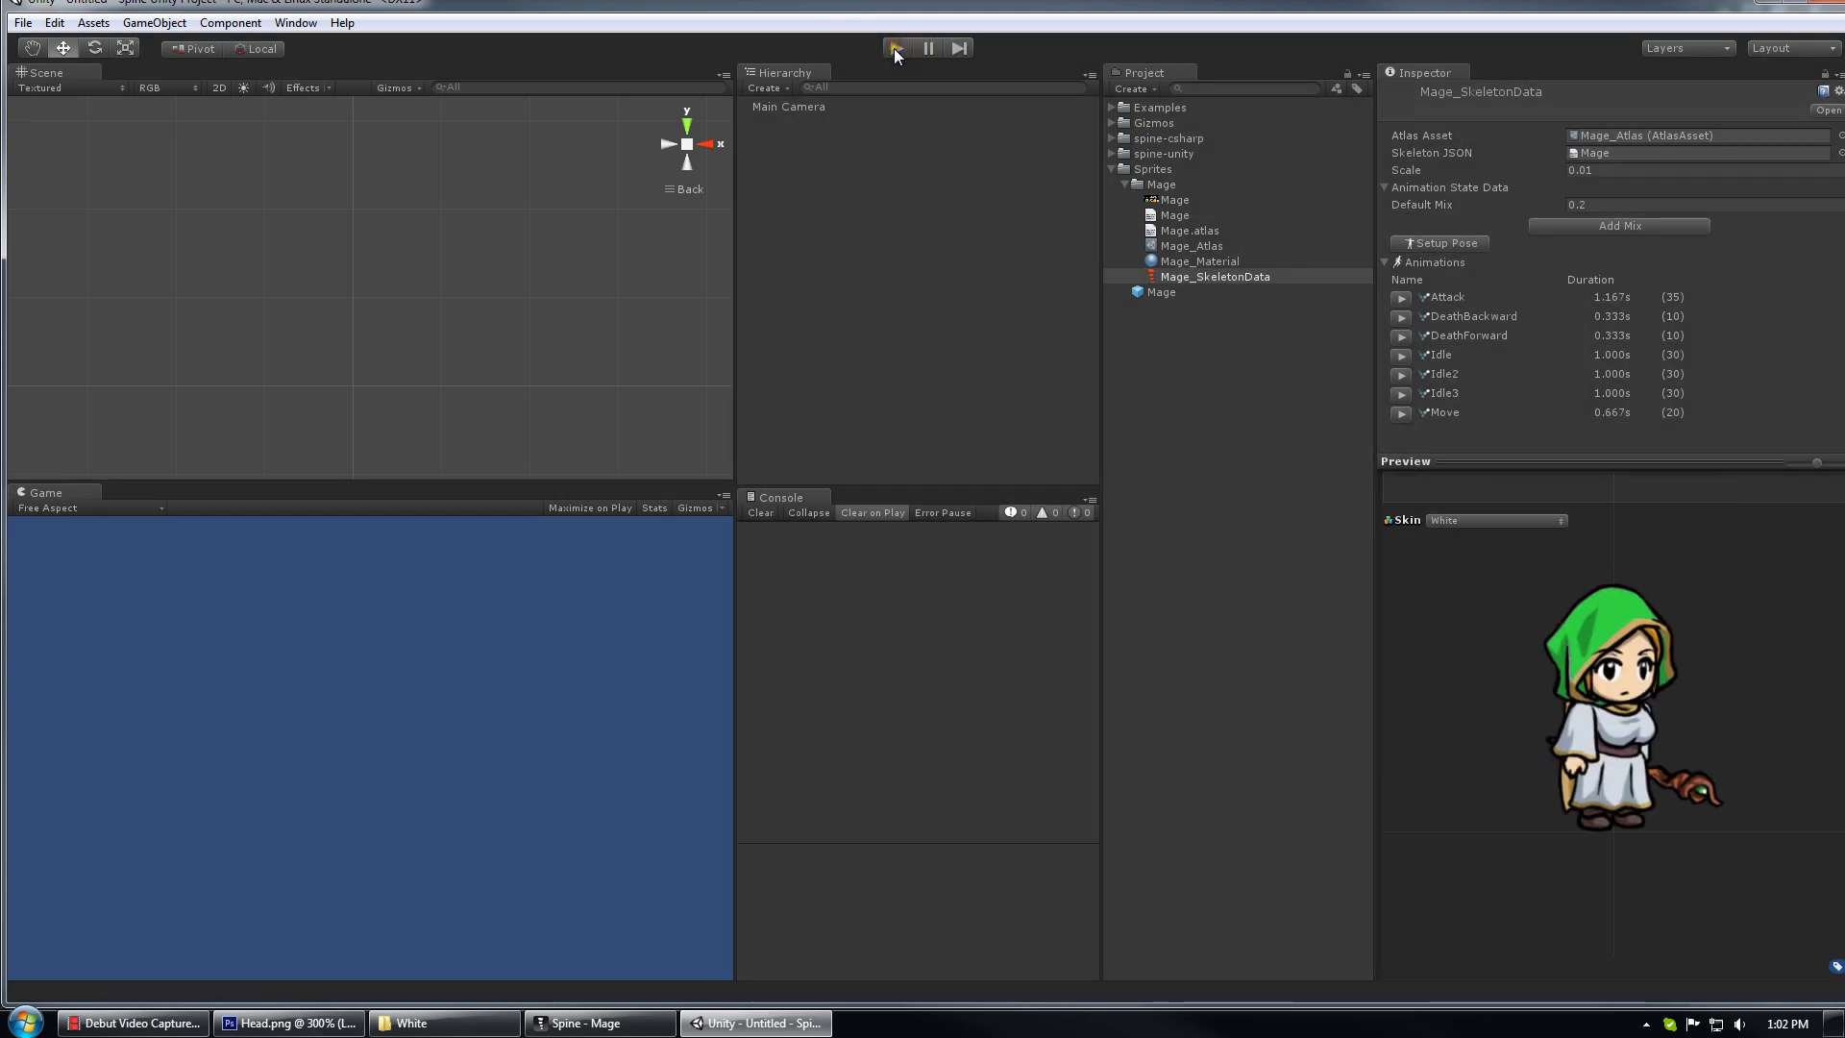
left_click(1401, 413)
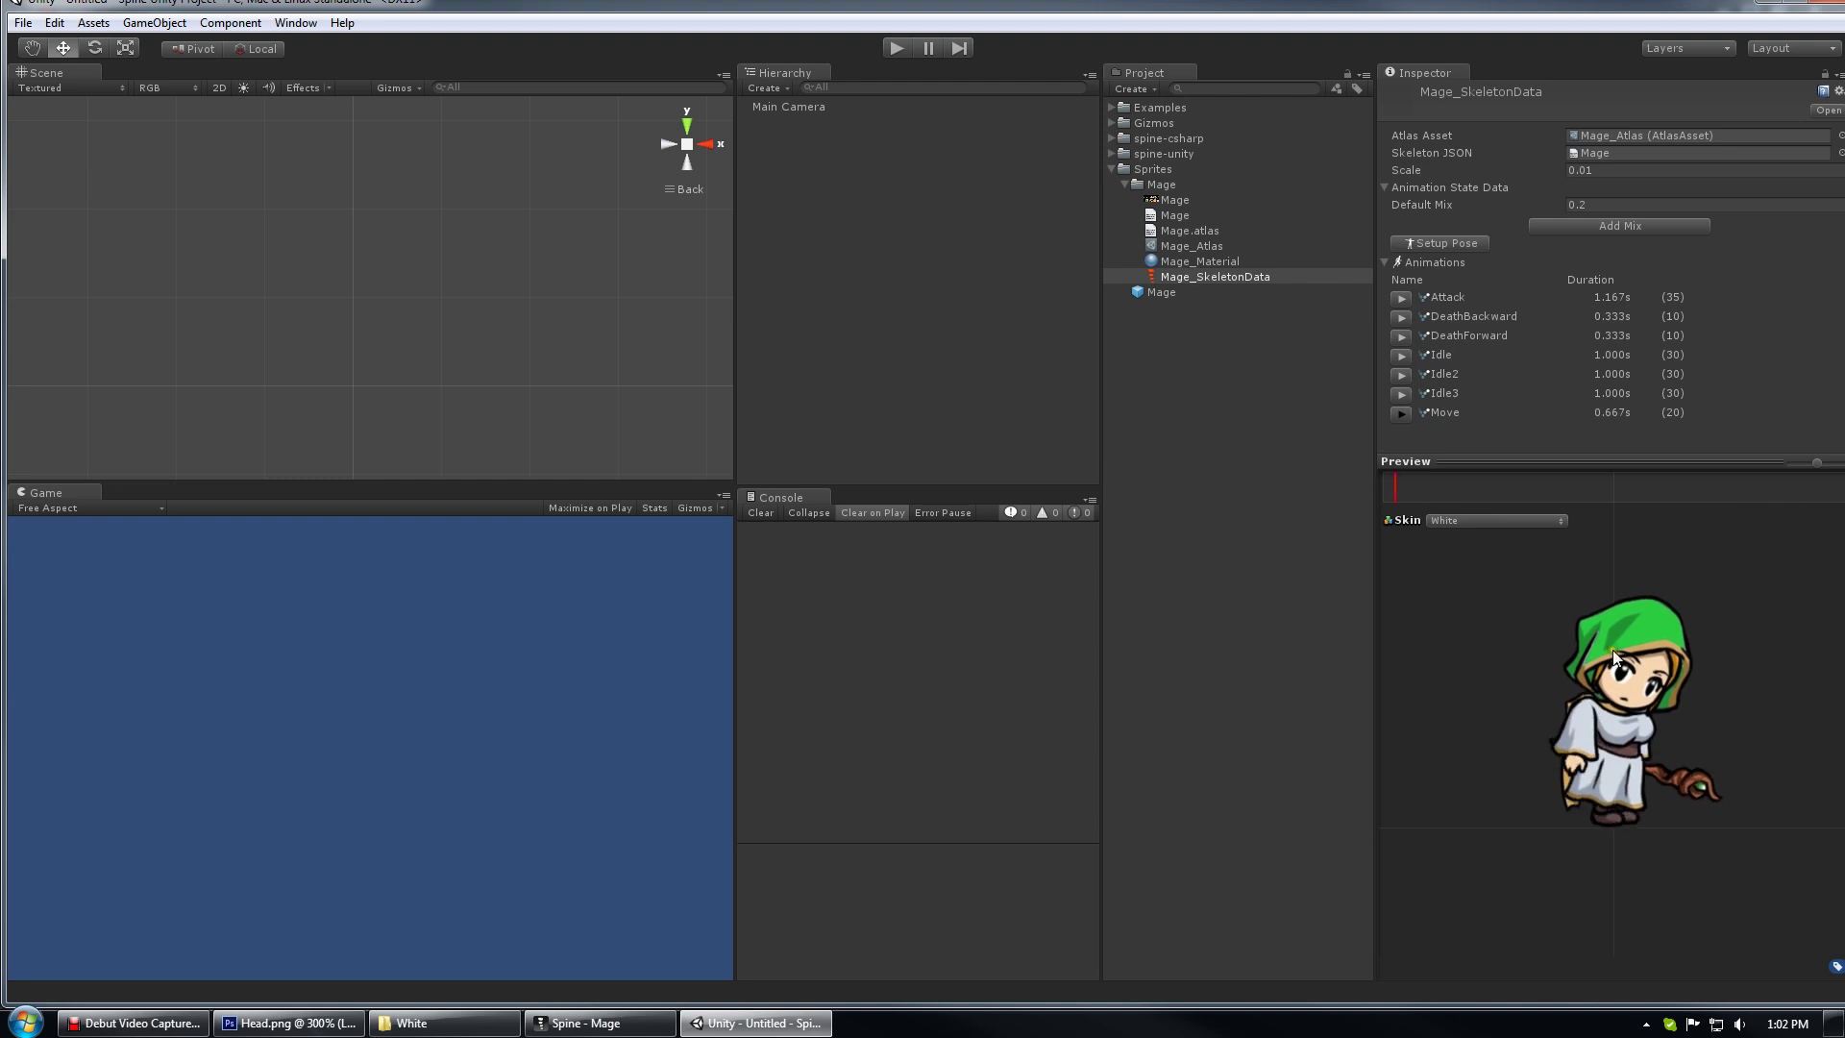
left_click(1405, 415)
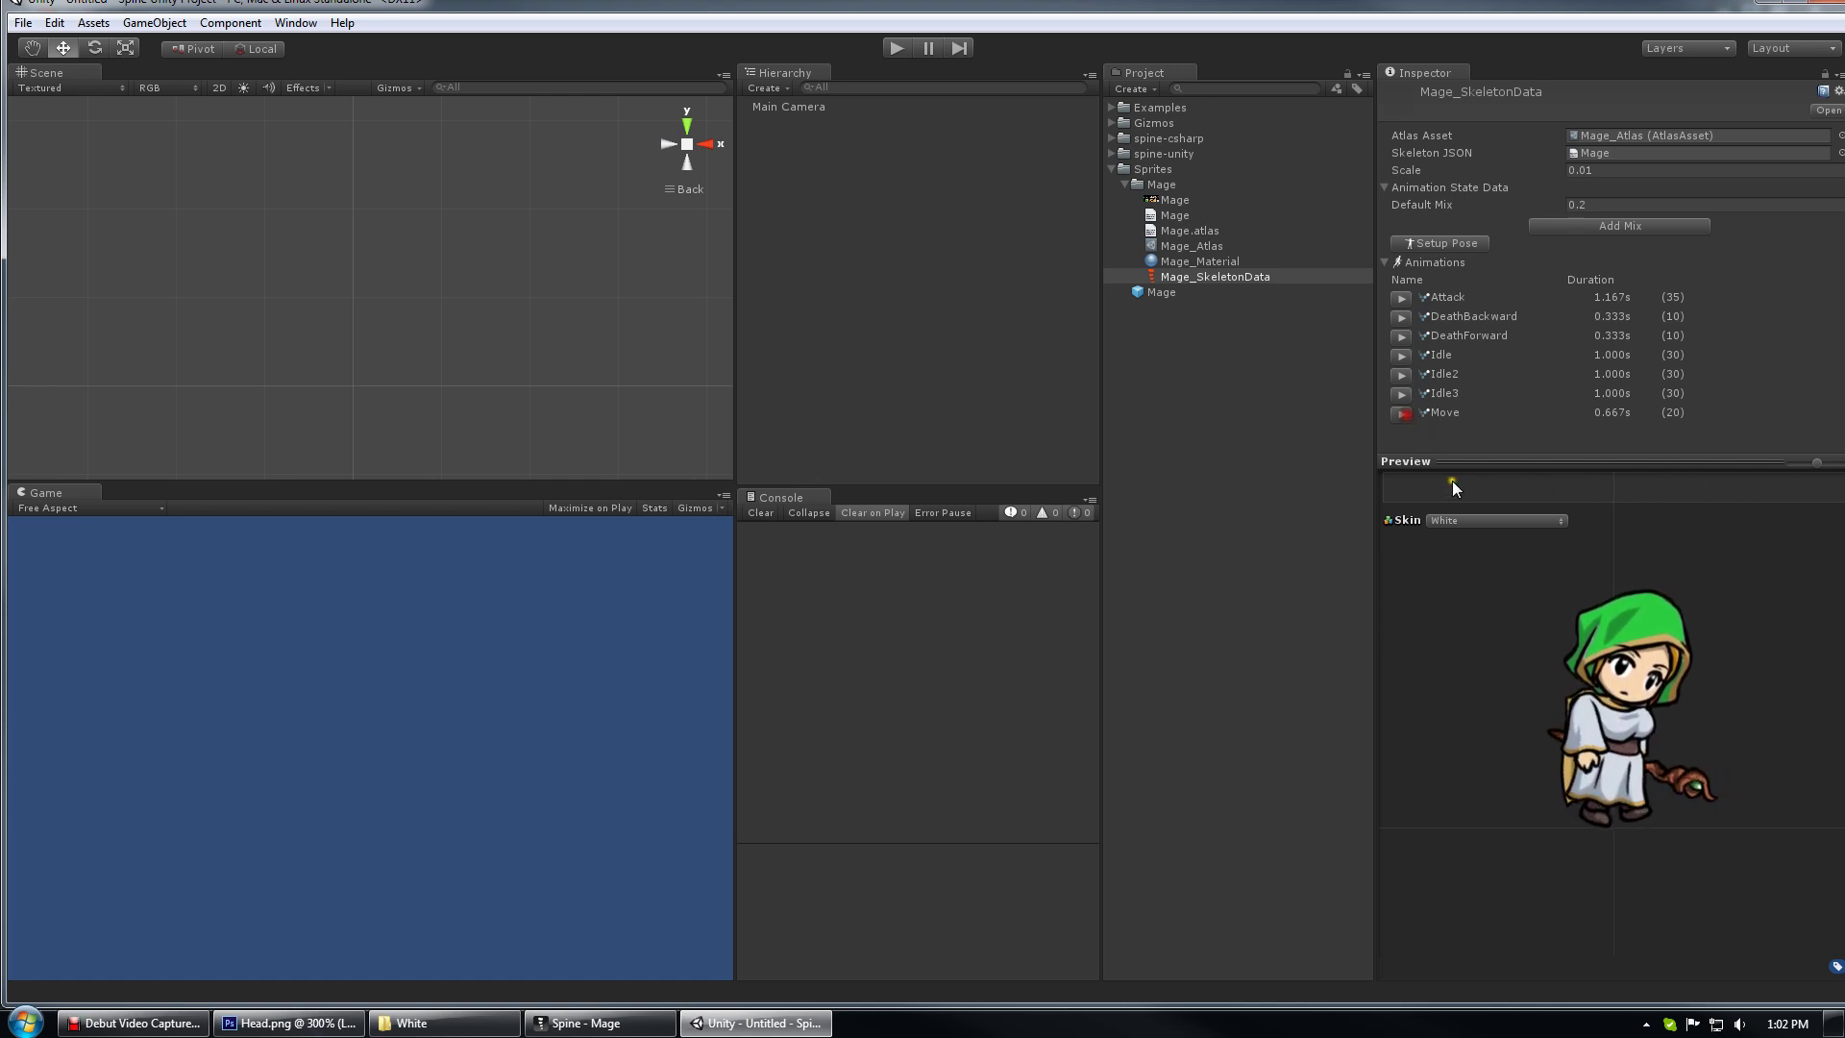
left_click(1536, 520)
left_click(1505, 596)
Quit Unity without saving the scene, close Spine, and minimize Photoshop
left_click_drag(1660, 11, 1606, 49)
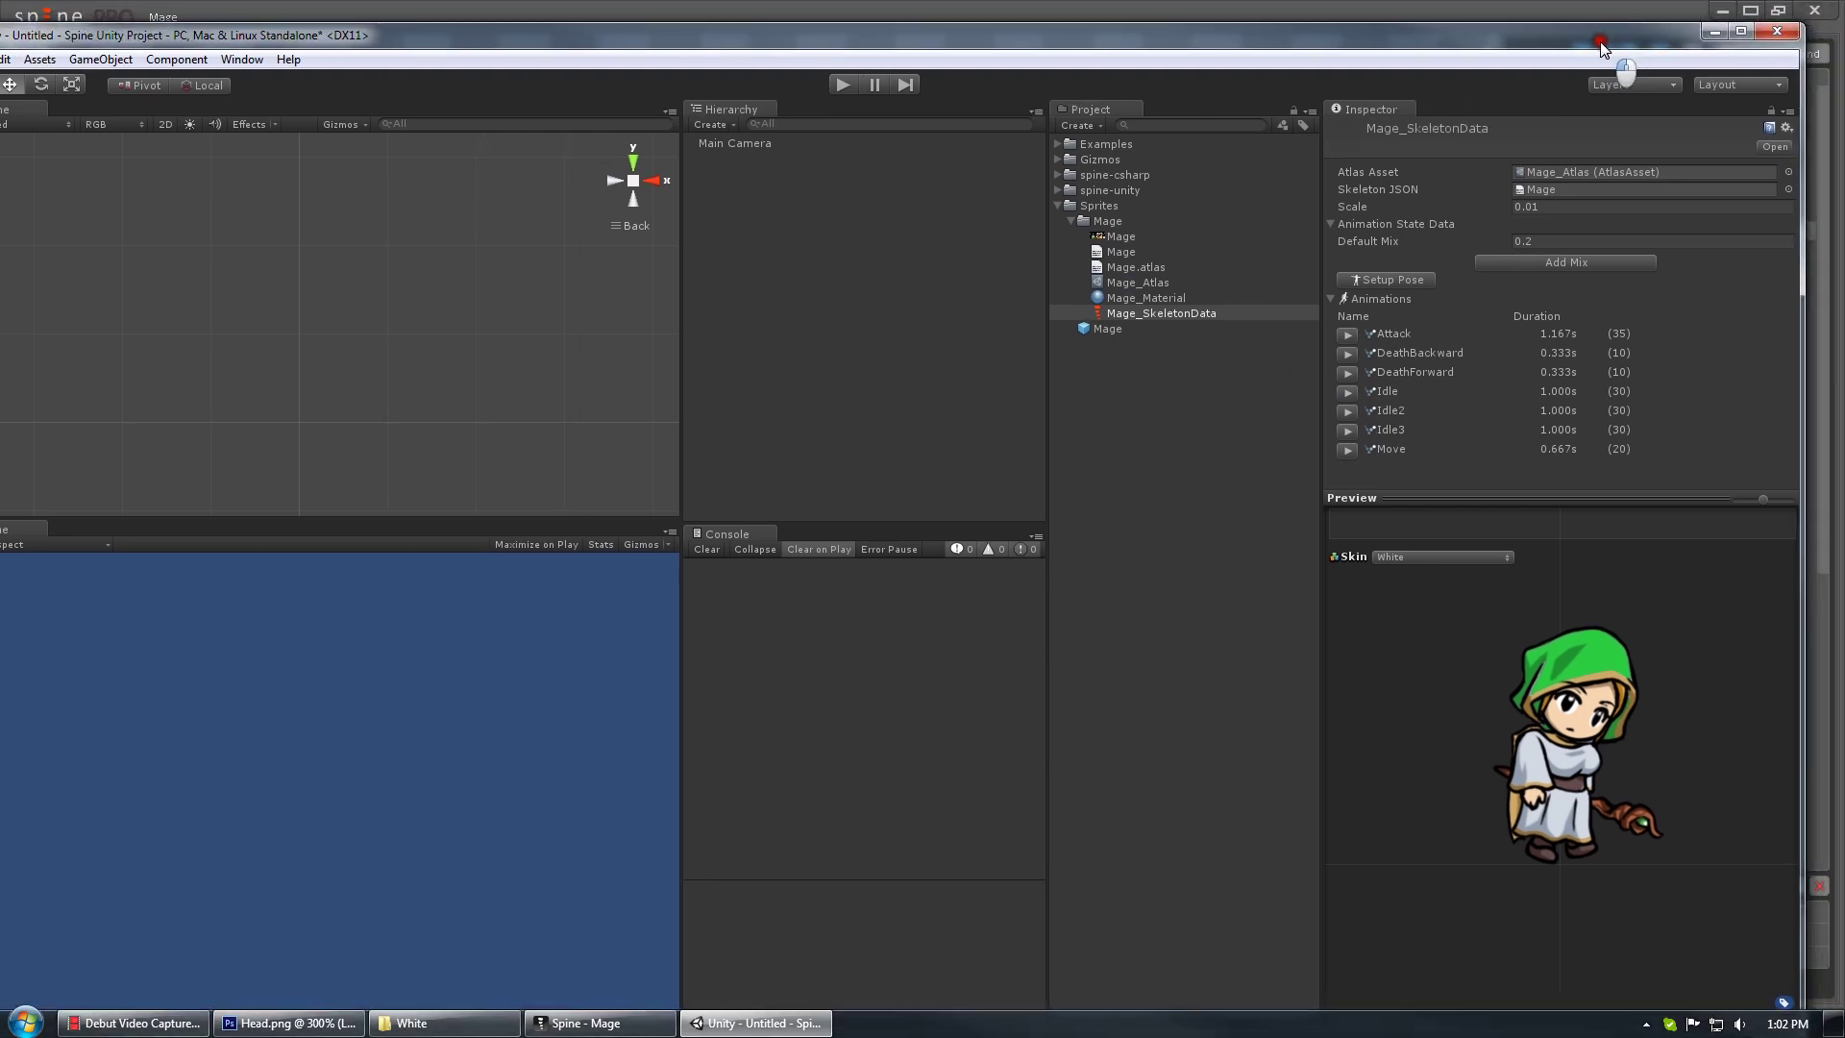
left_click(1773, 35)
left_click(938, 579)
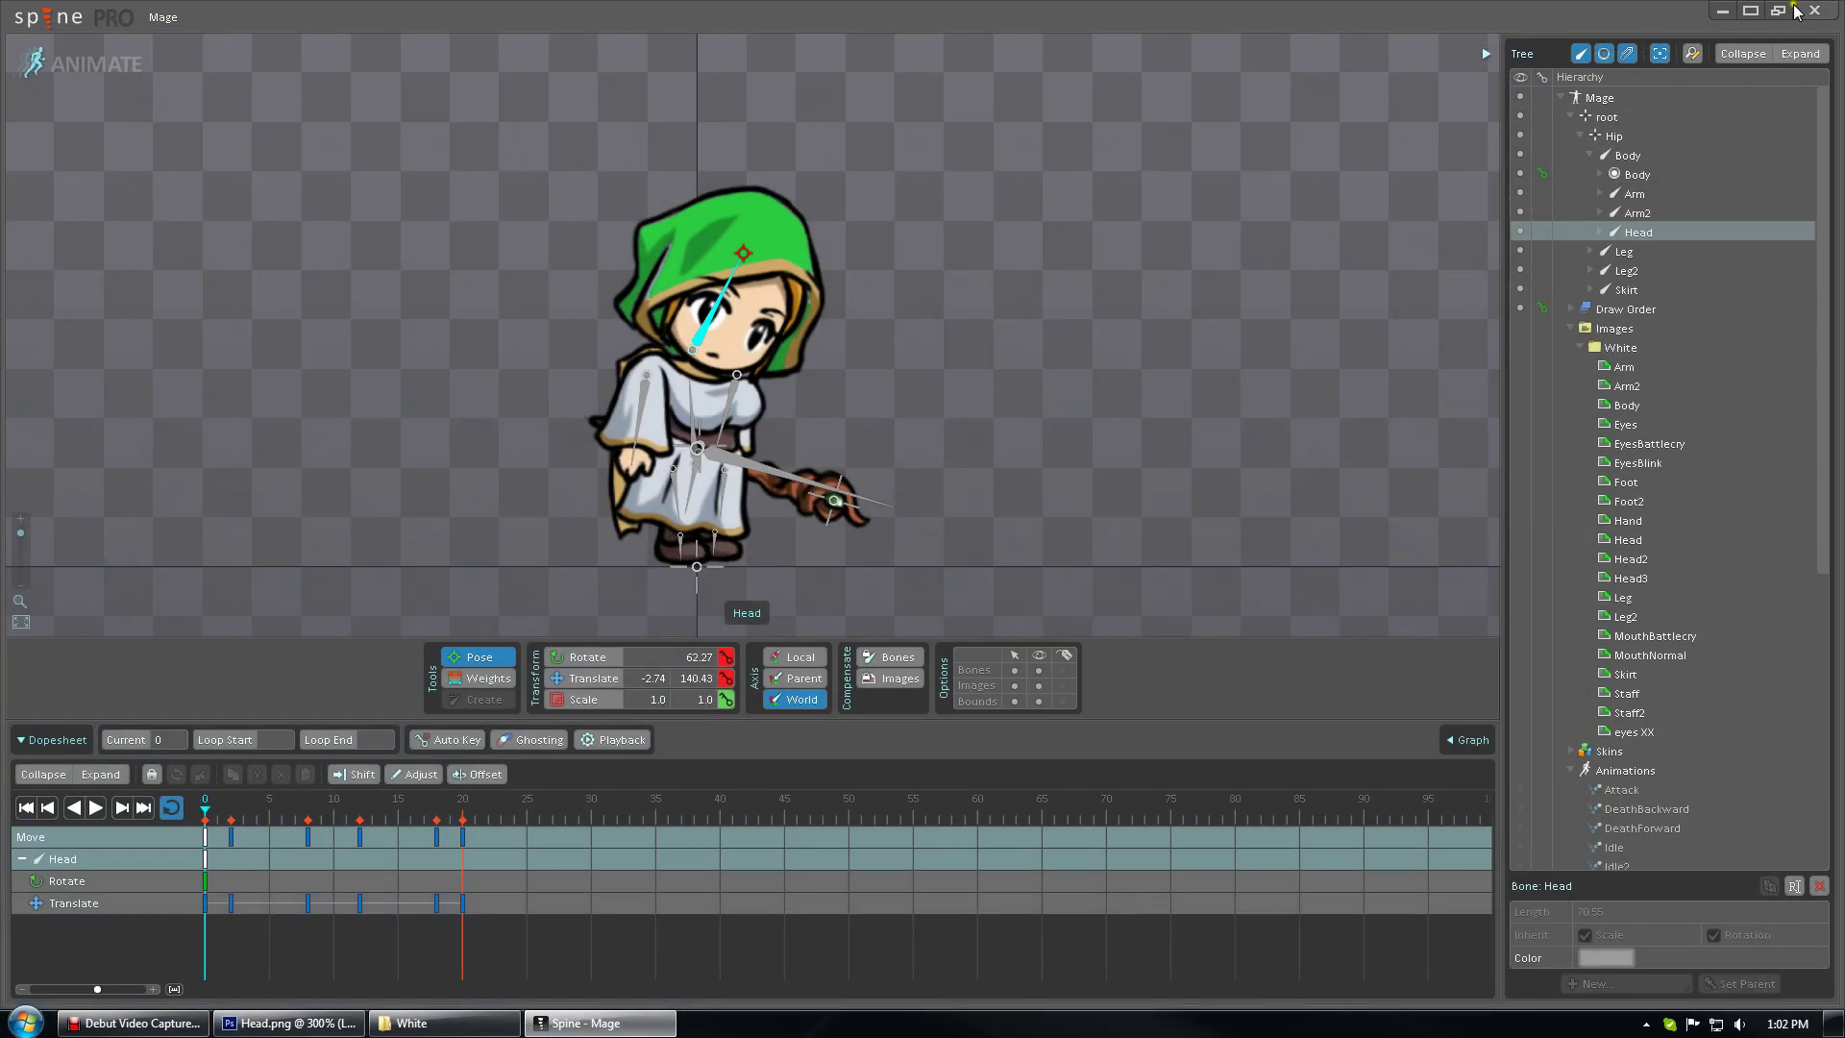
left_click(1823, 11)
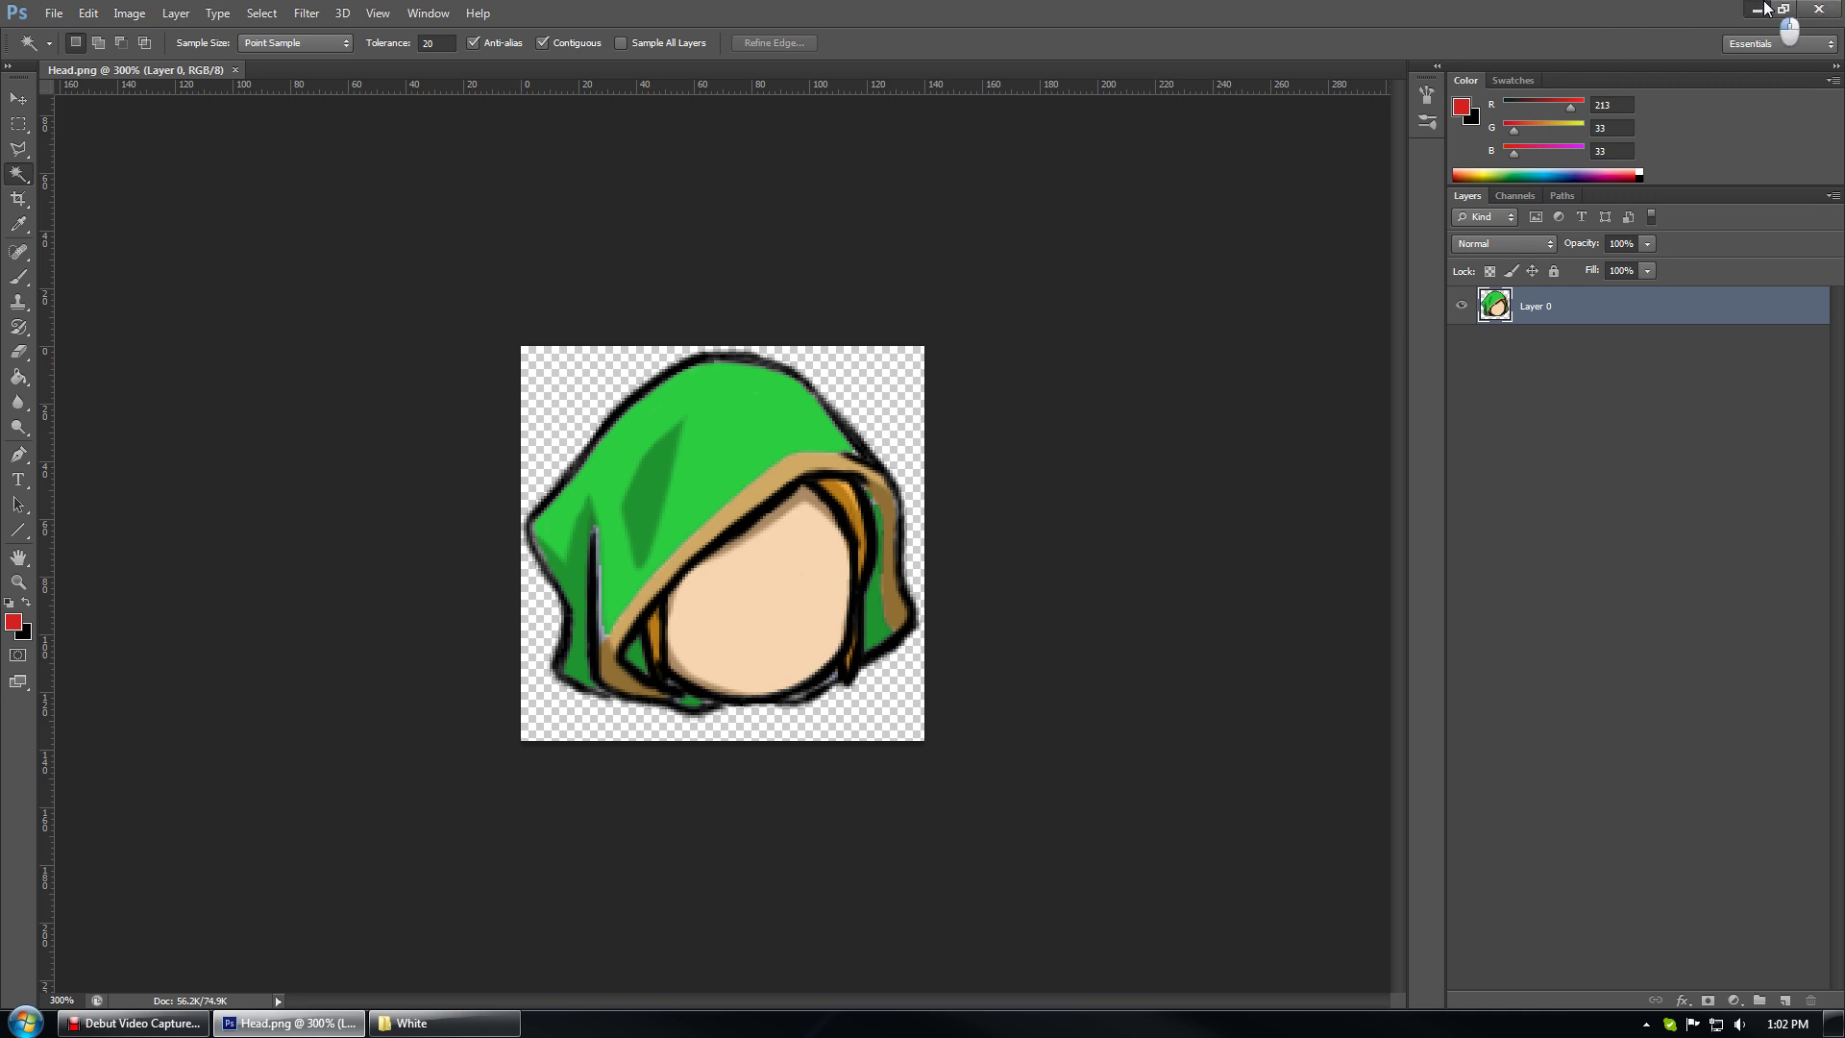
left_click(1771, 12)
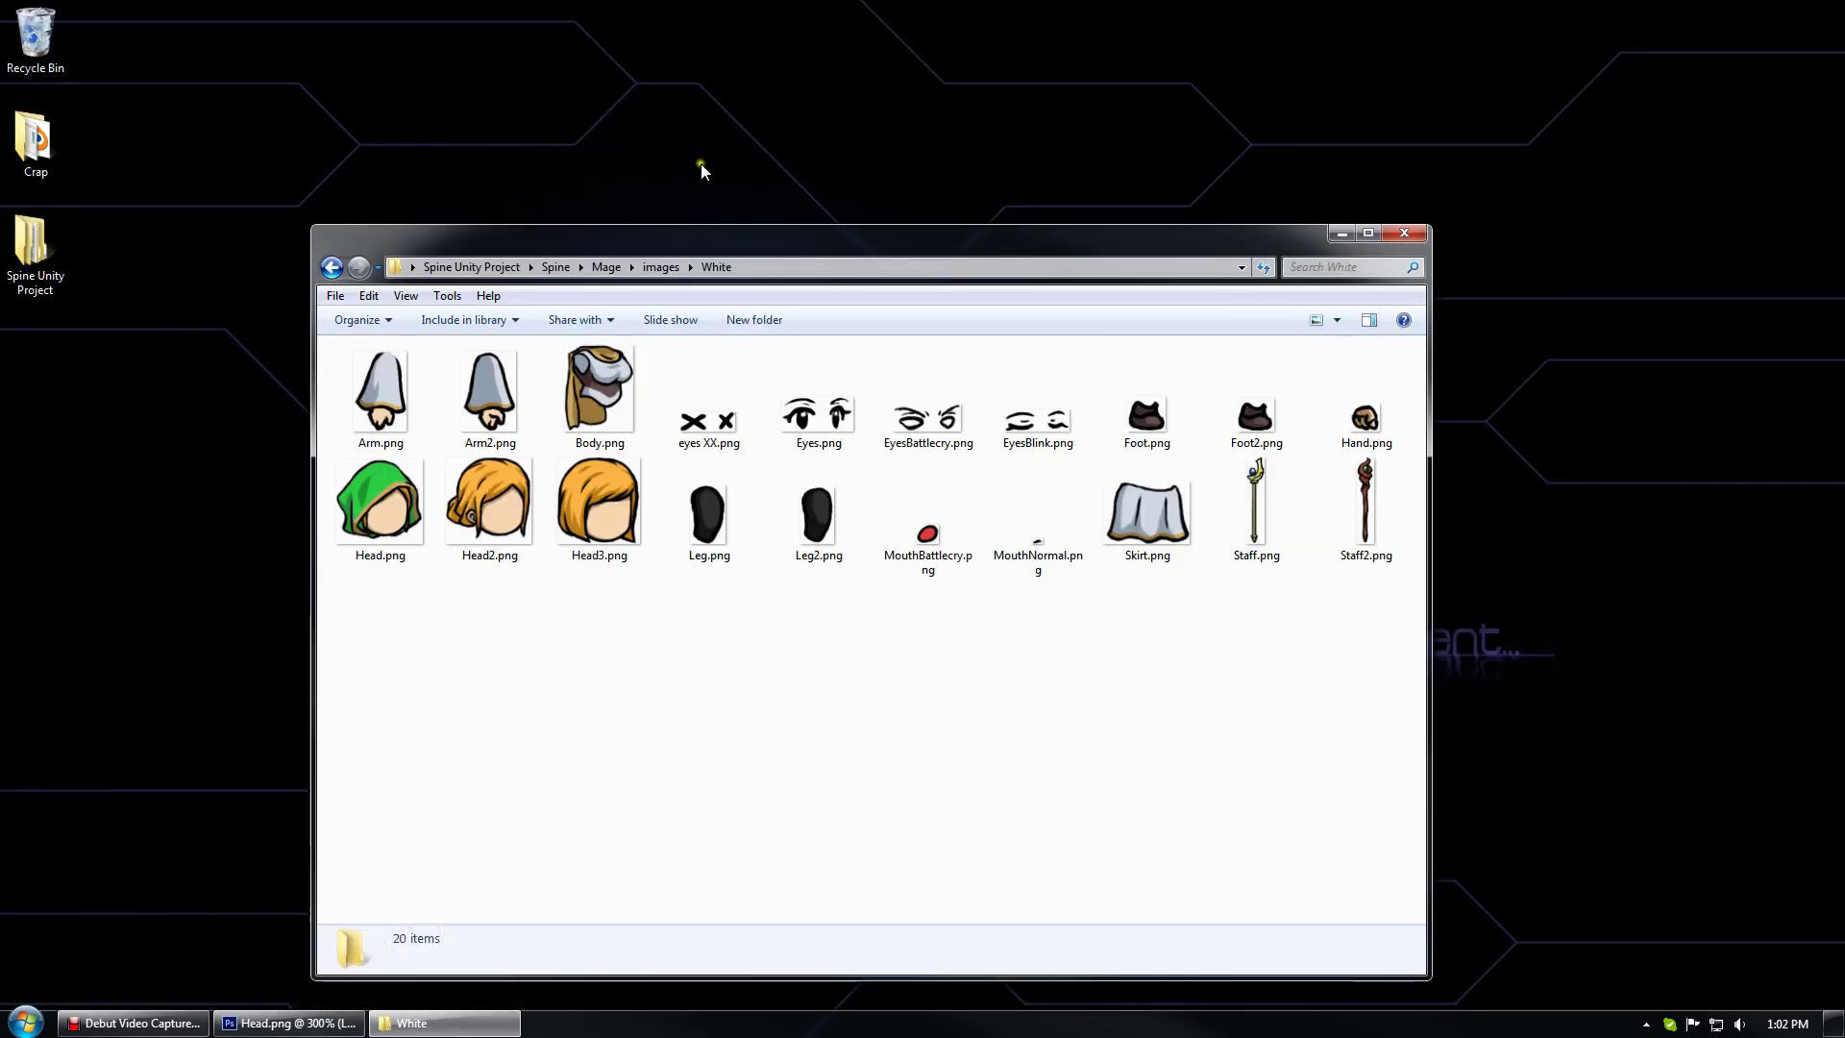
Close the White images window and browse Spine Unity Project > Spine > Mage
left_click(1402, 235)
double_click(32, 240)
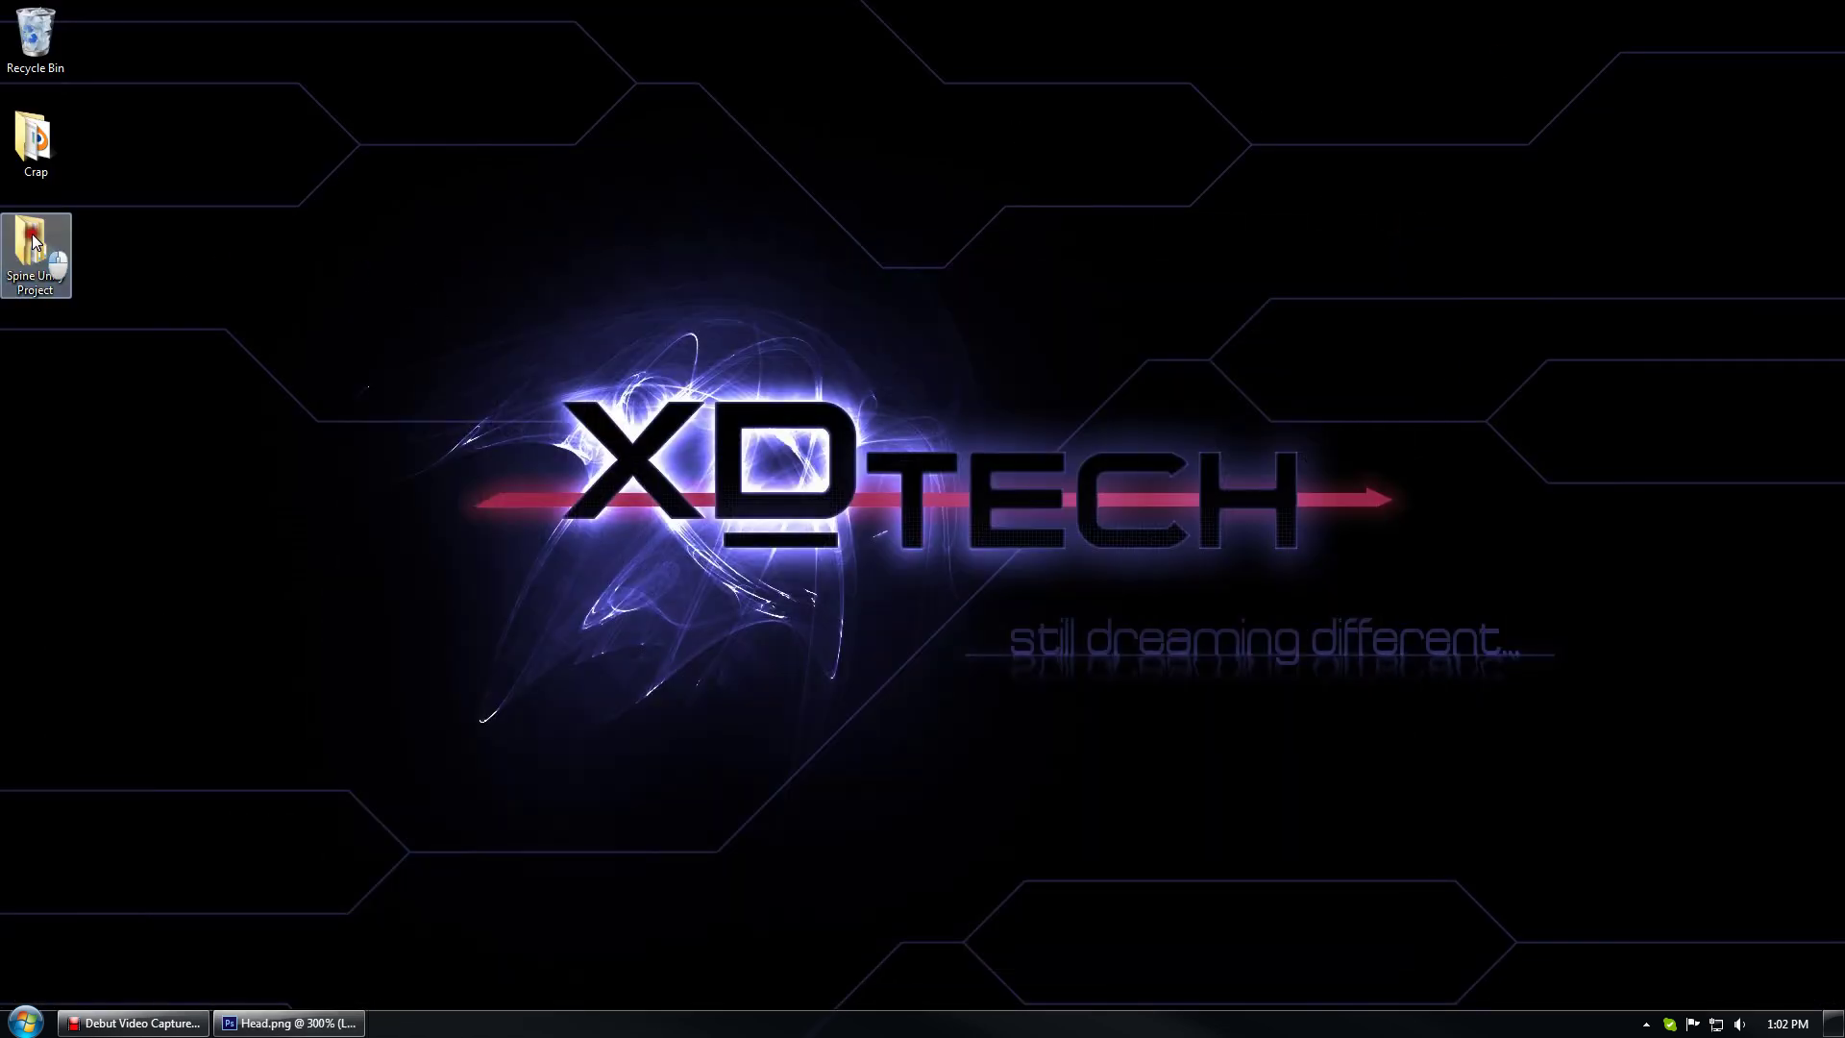
left_click(376, 432)
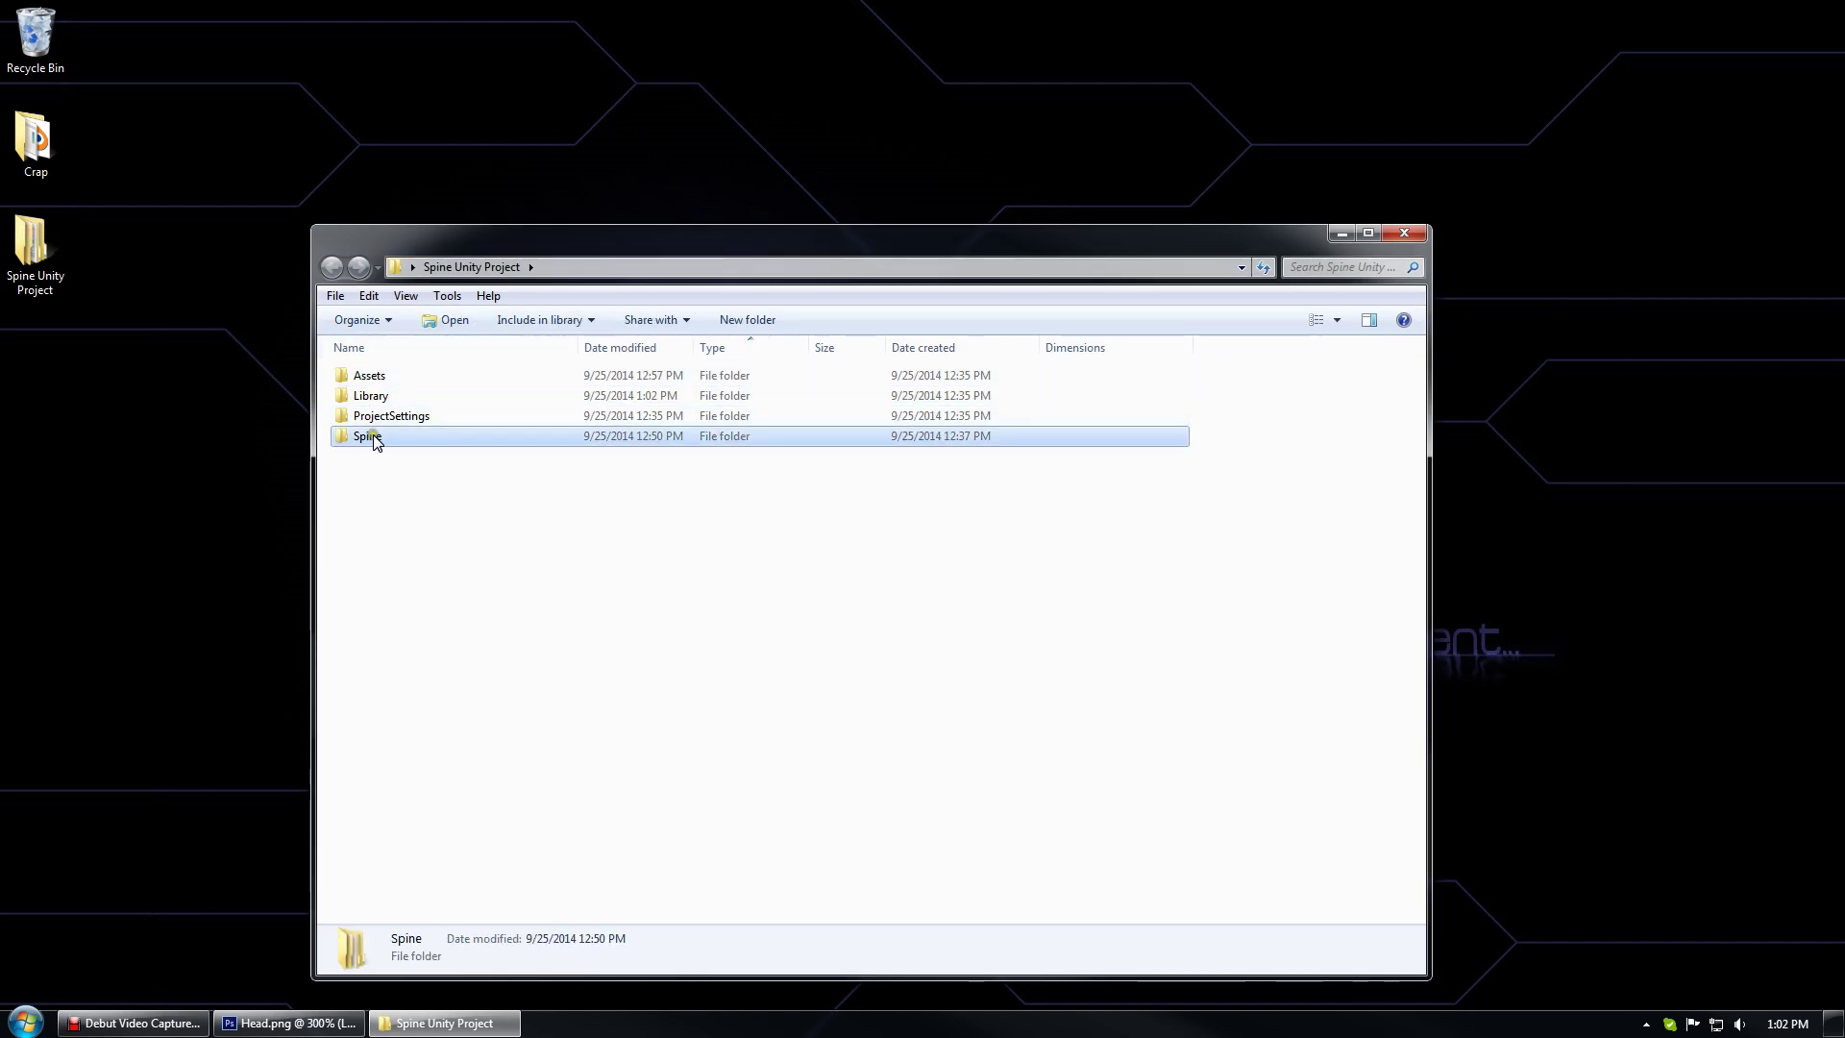
double_click(373, 438)
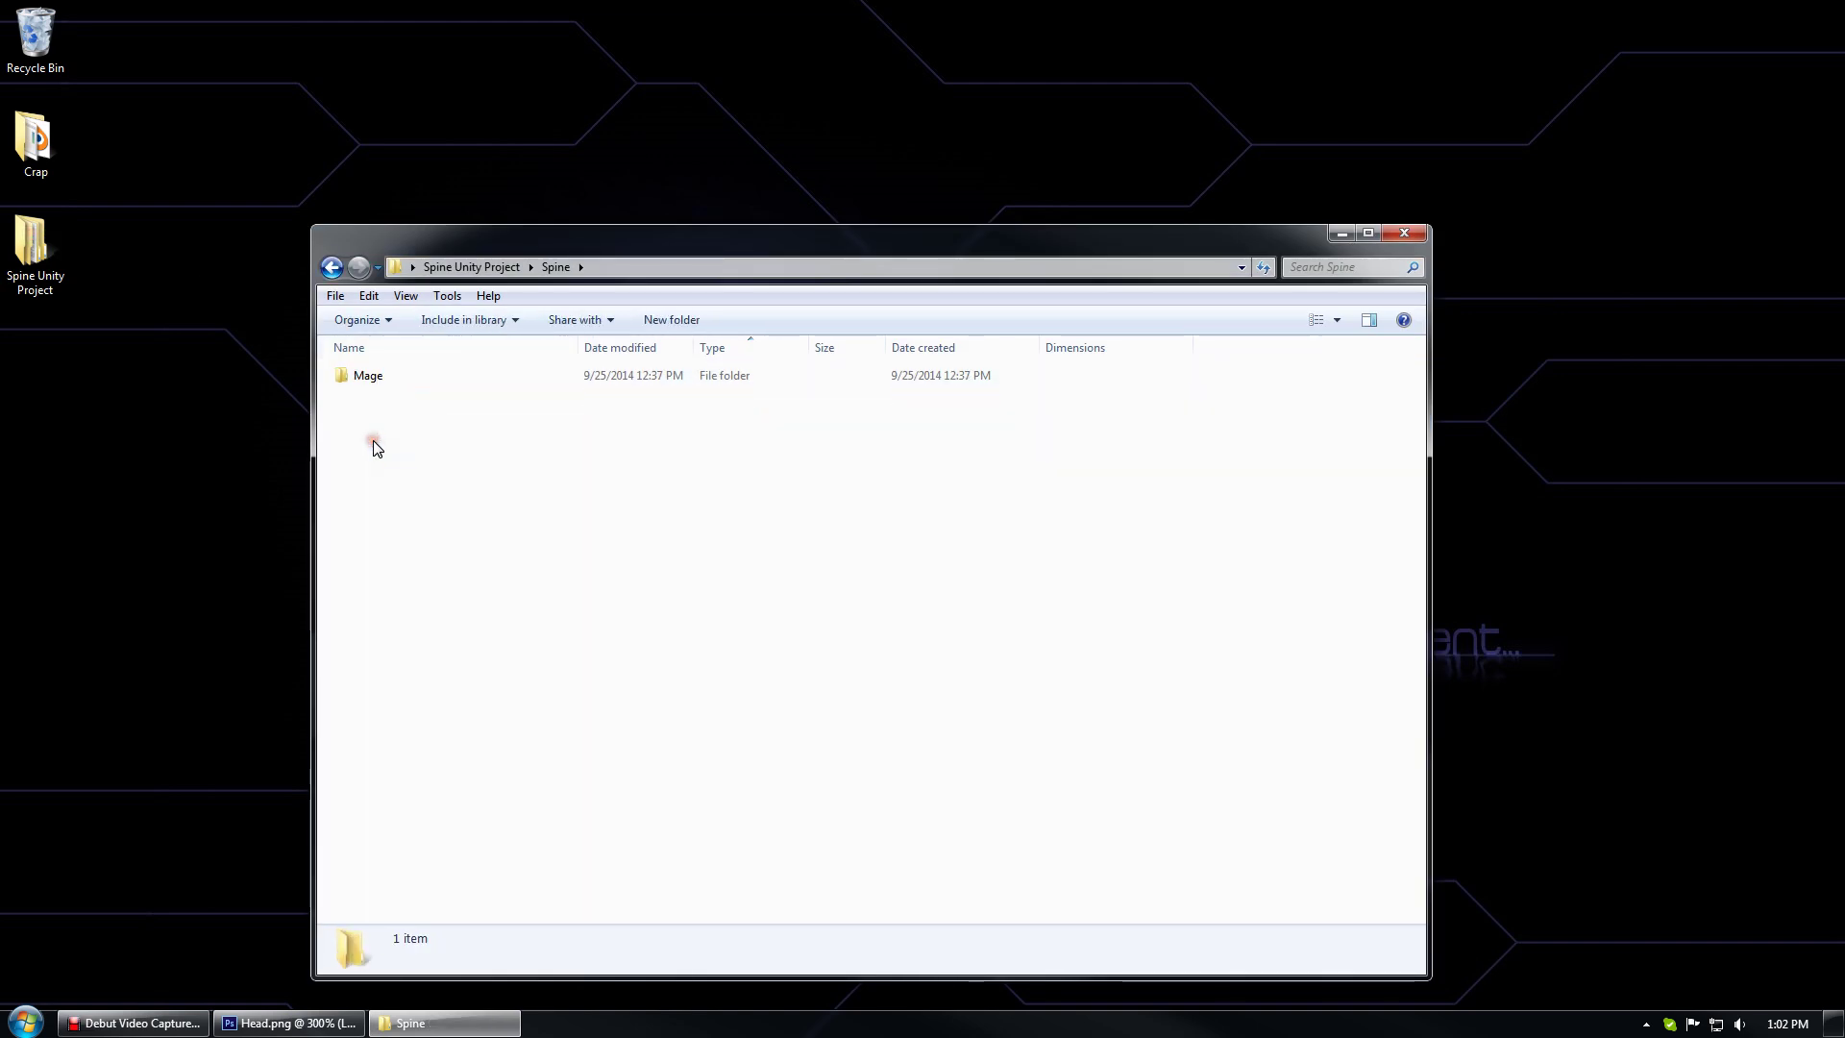
key("Down")
key("Return")
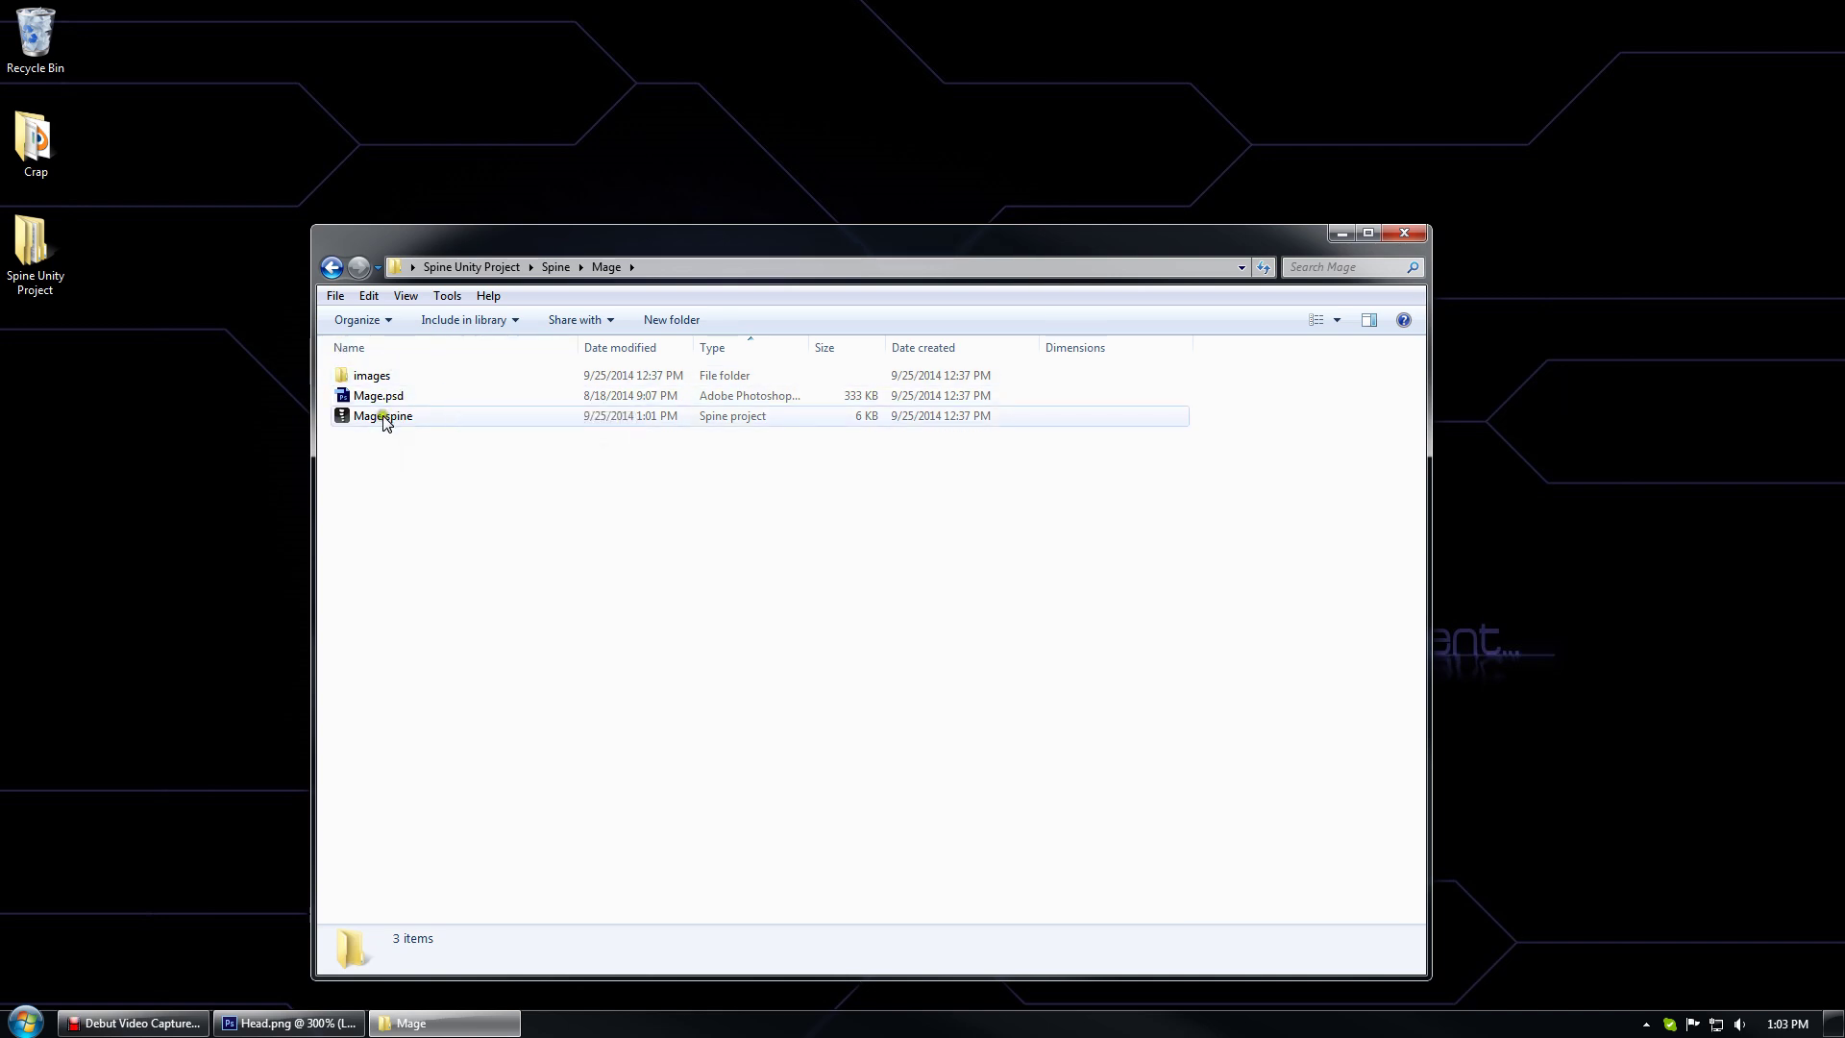
Check Mage.spine's details, then return to the Spine Unity Project folder and look at Assets
left_click(387, 418)
left_click(437, 476)
left_click(501, 269)
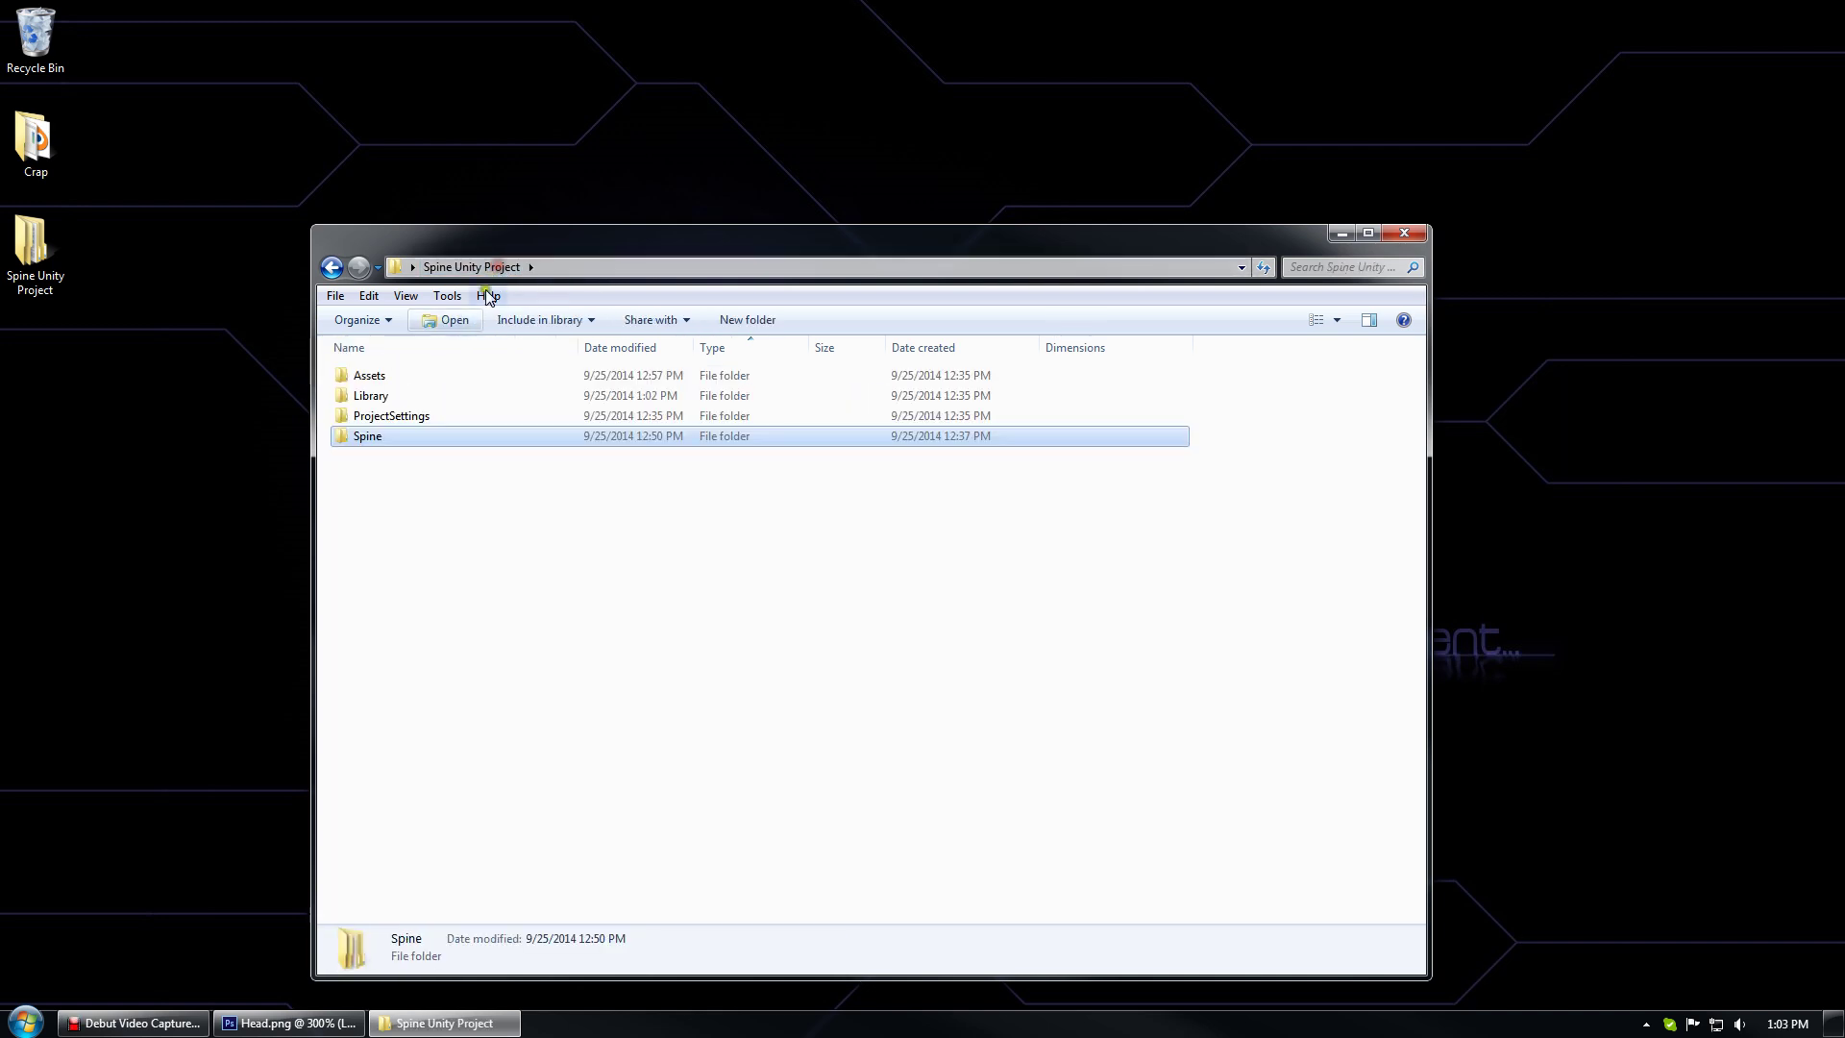
left_click(383, 377)
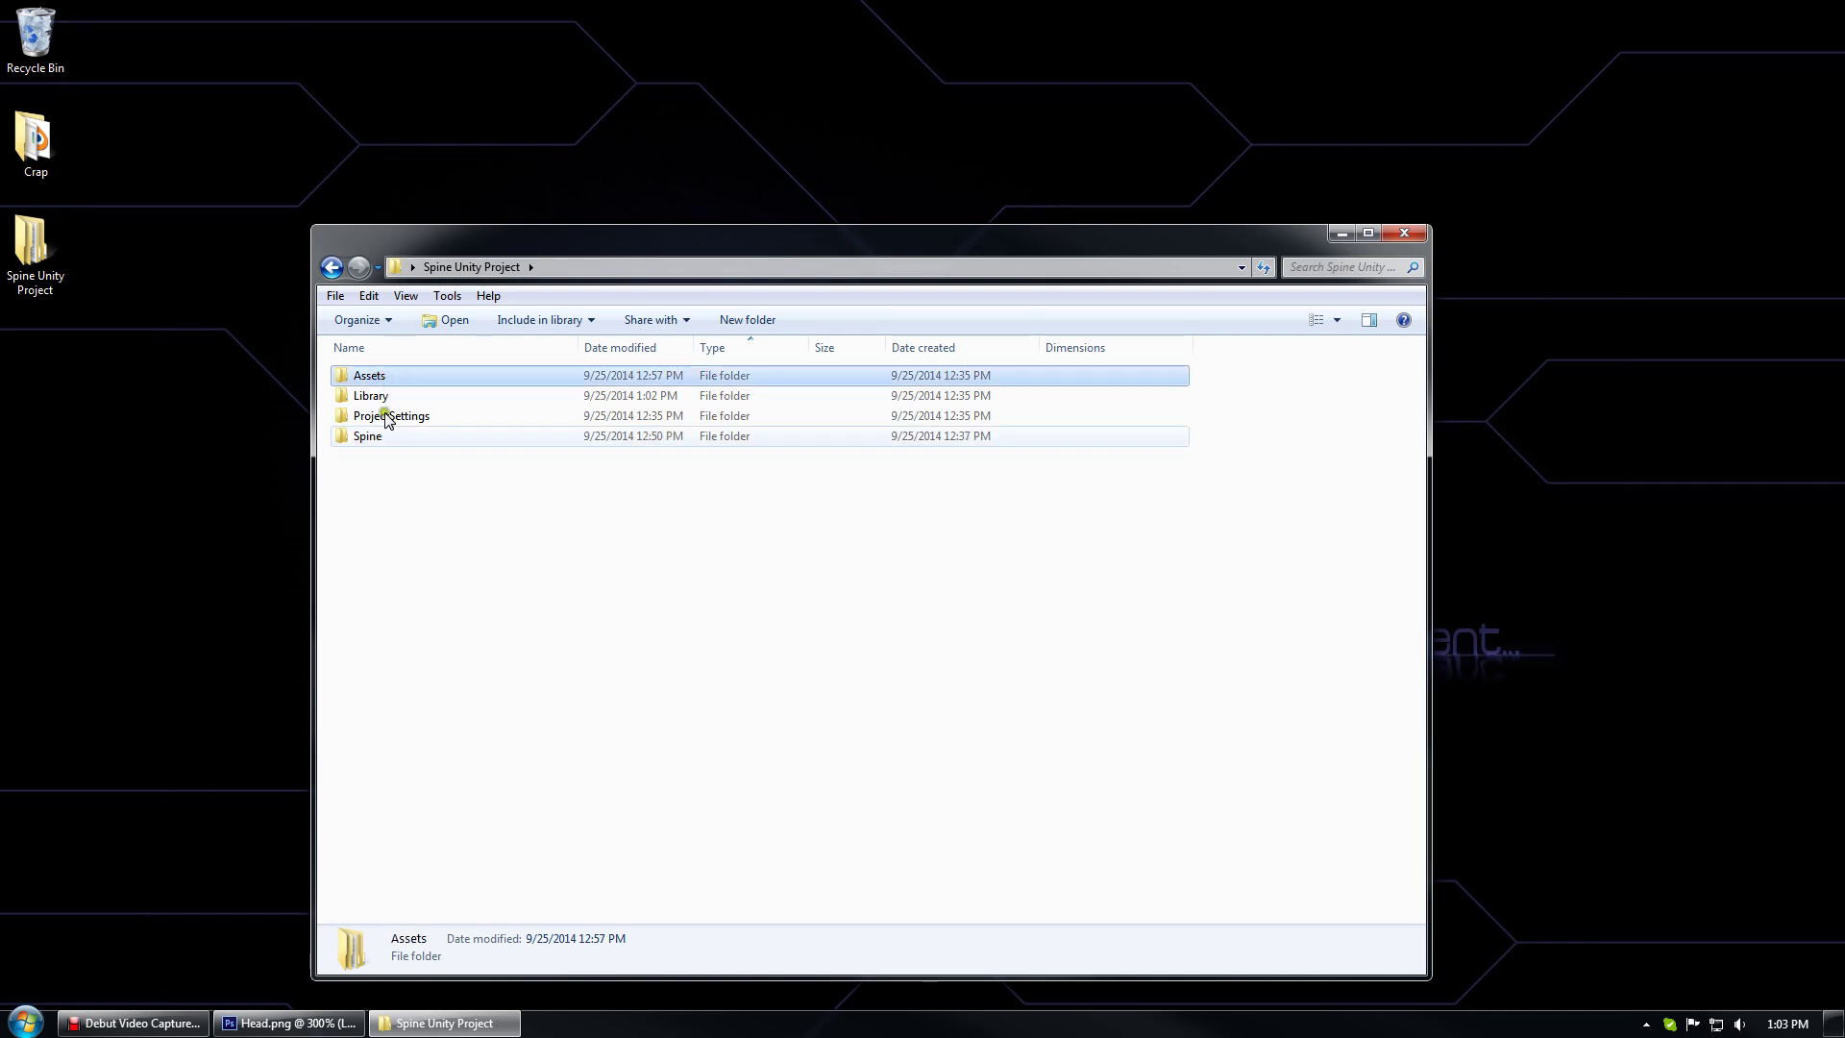
left_click(395, 496)
Close the project folder window and Photoshop with Head.png
key("alt+F4")
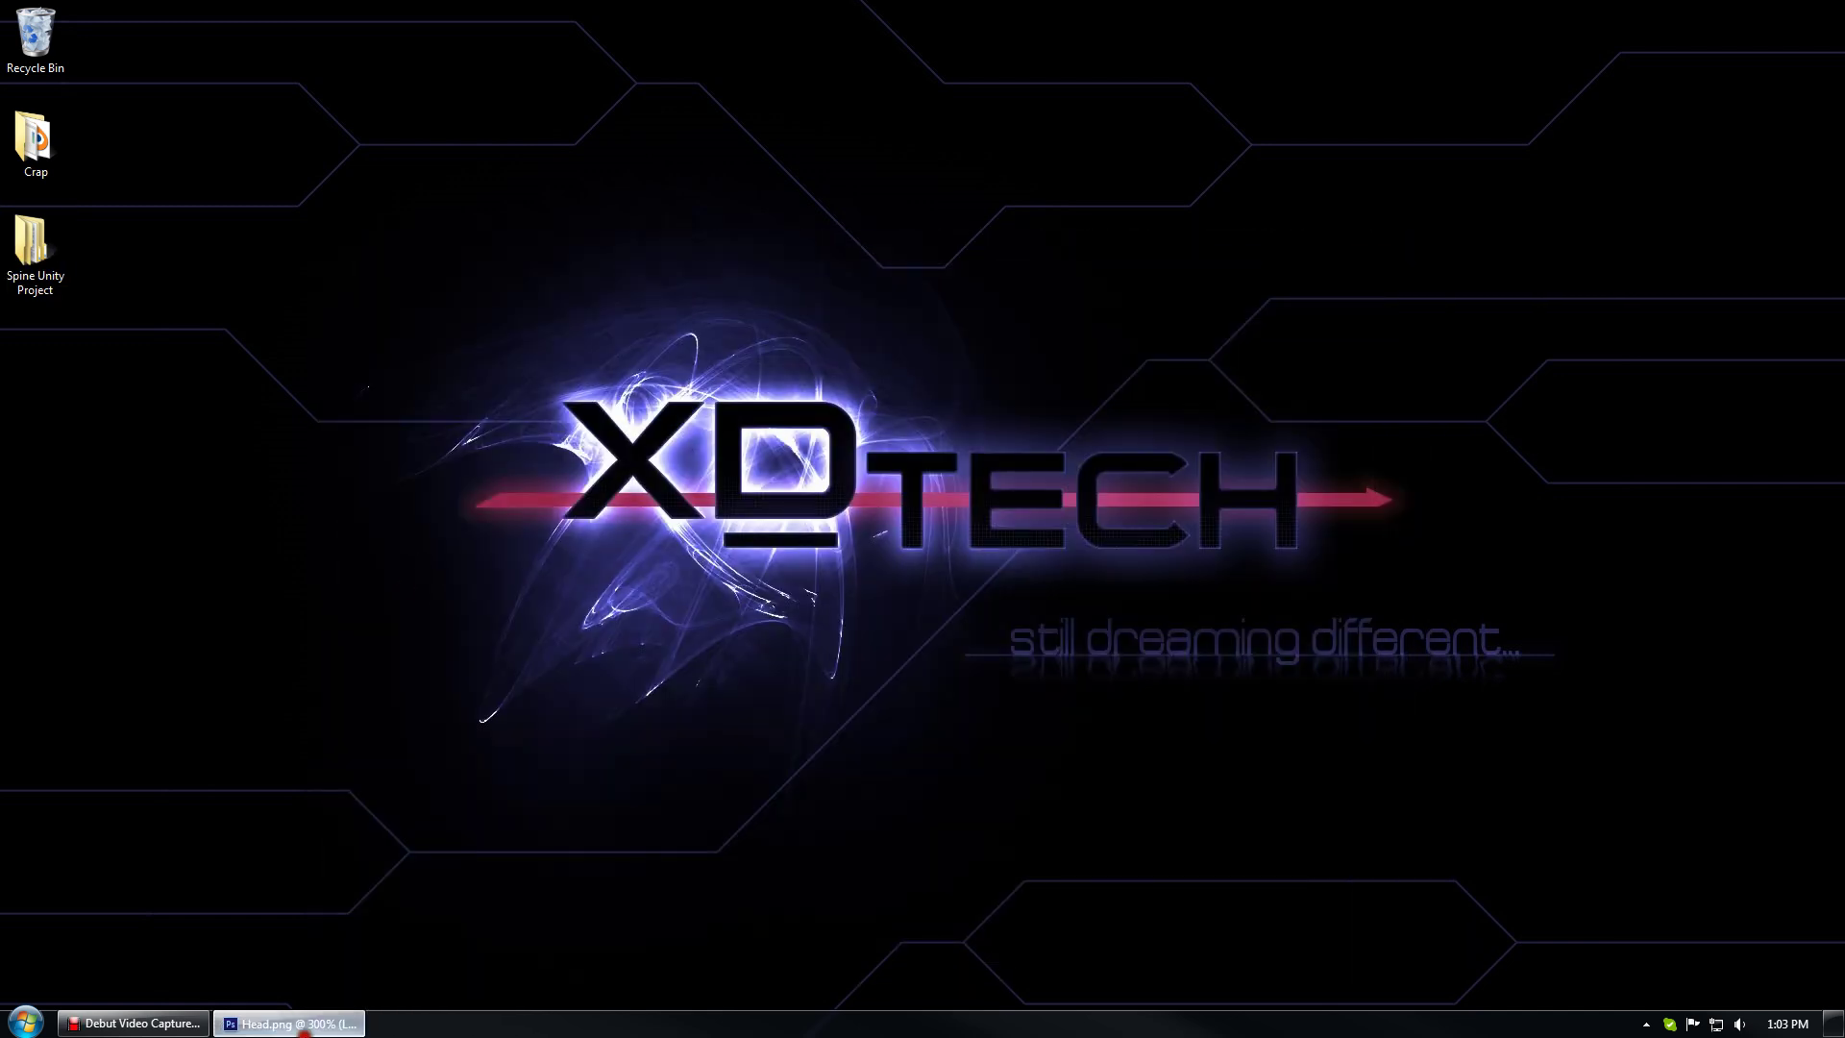
left_click(289, 1023)
key("alt+F4")
left_click(36, 252)
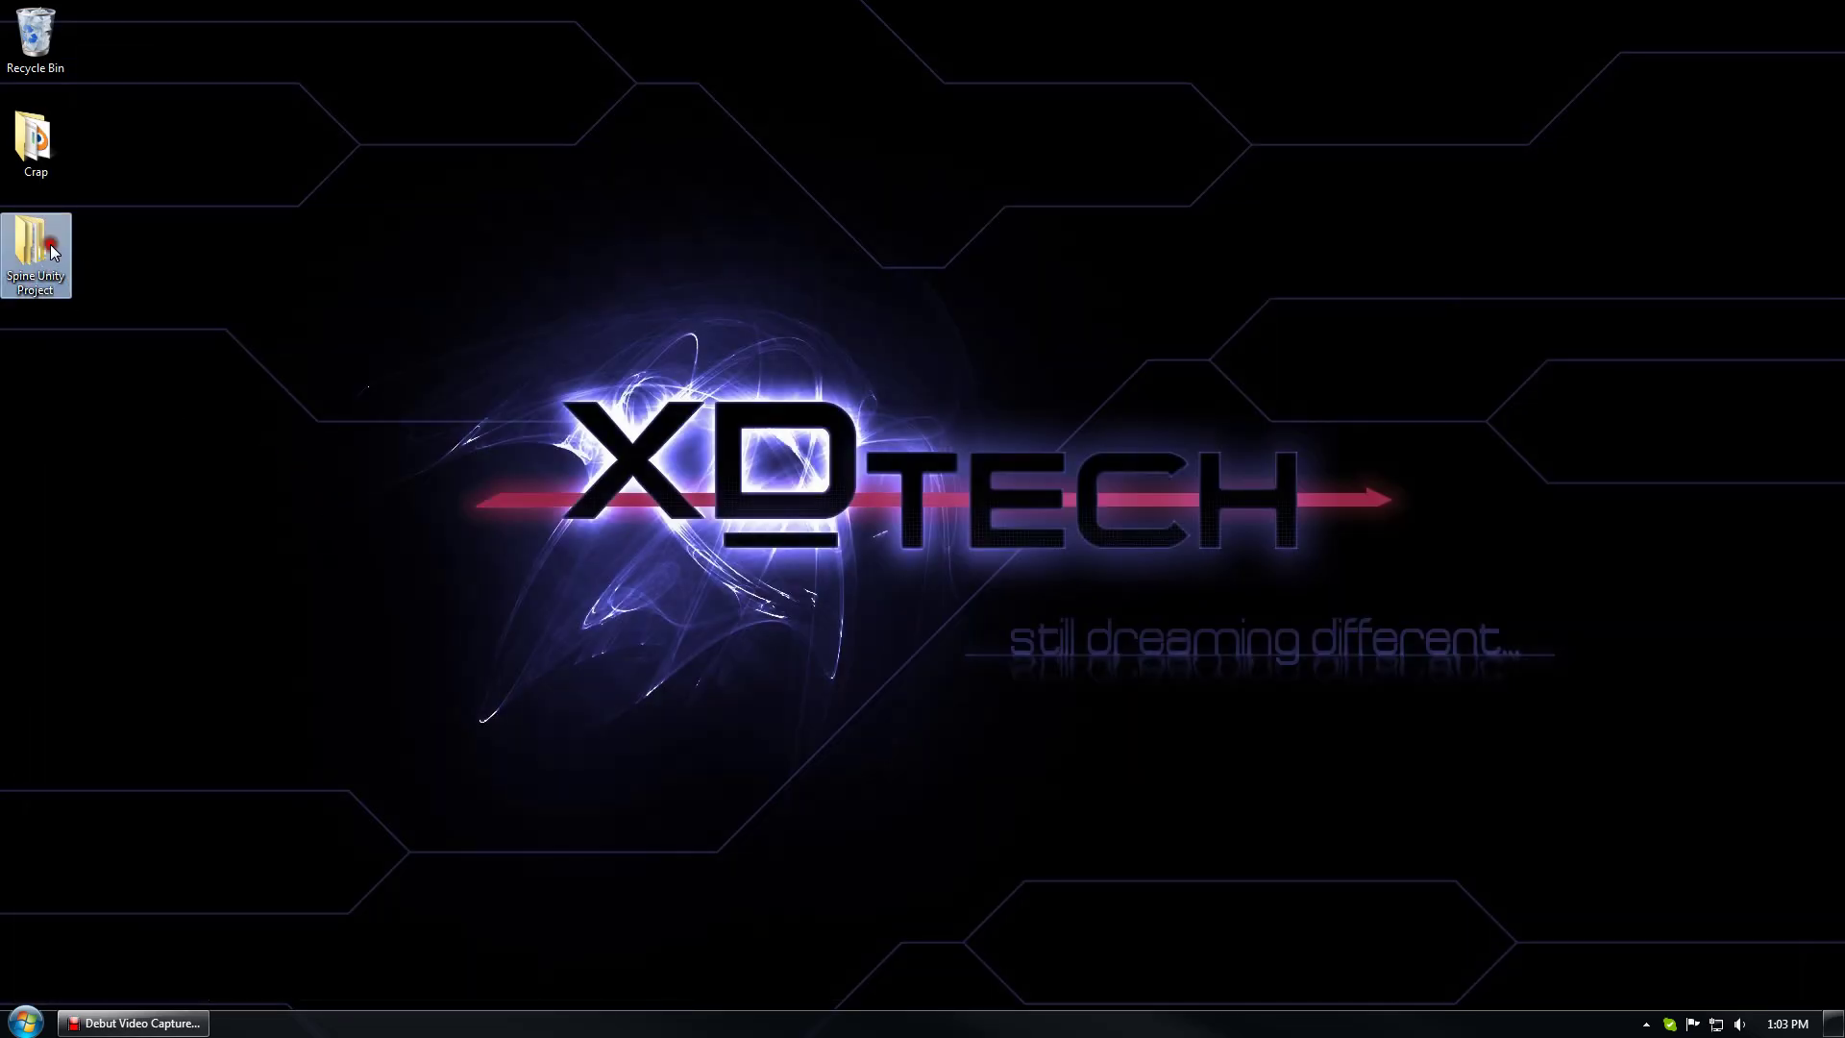
left_click(102, 336)
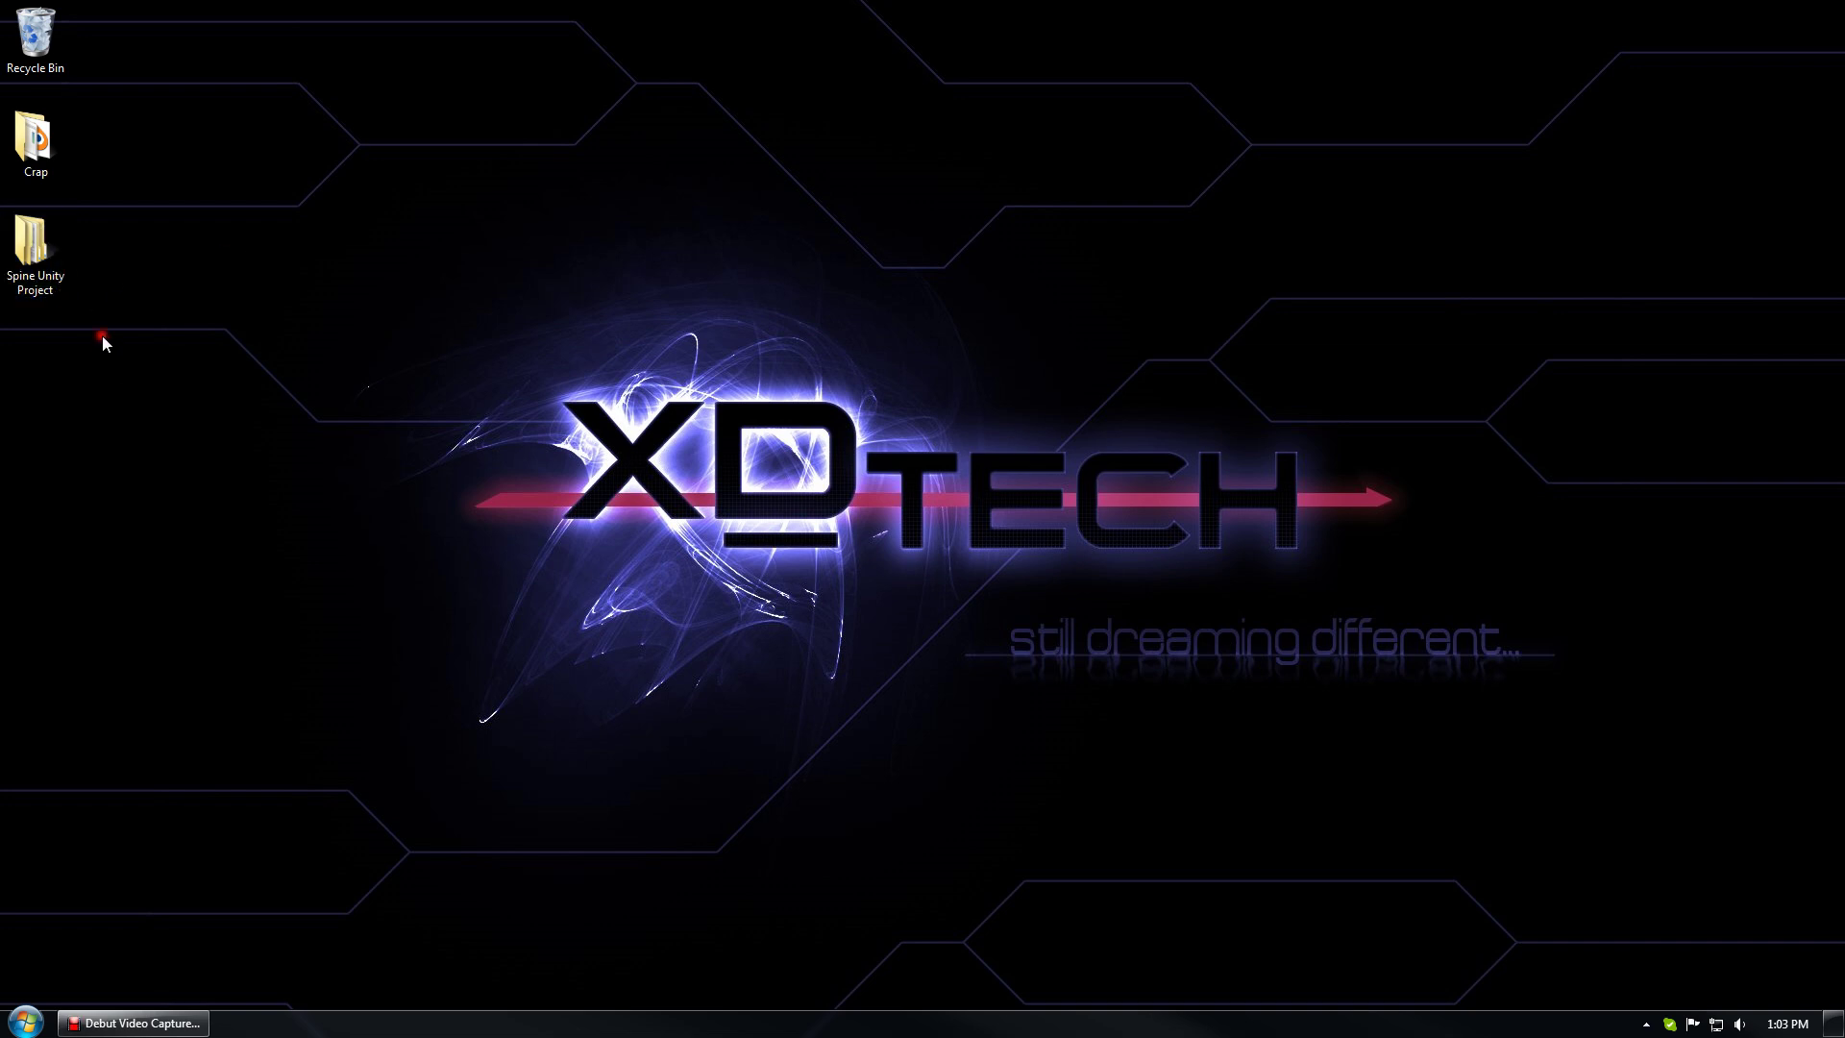
Rename the desktop folder to 'Spine Unity Project Wat'
left_click(58, 284)
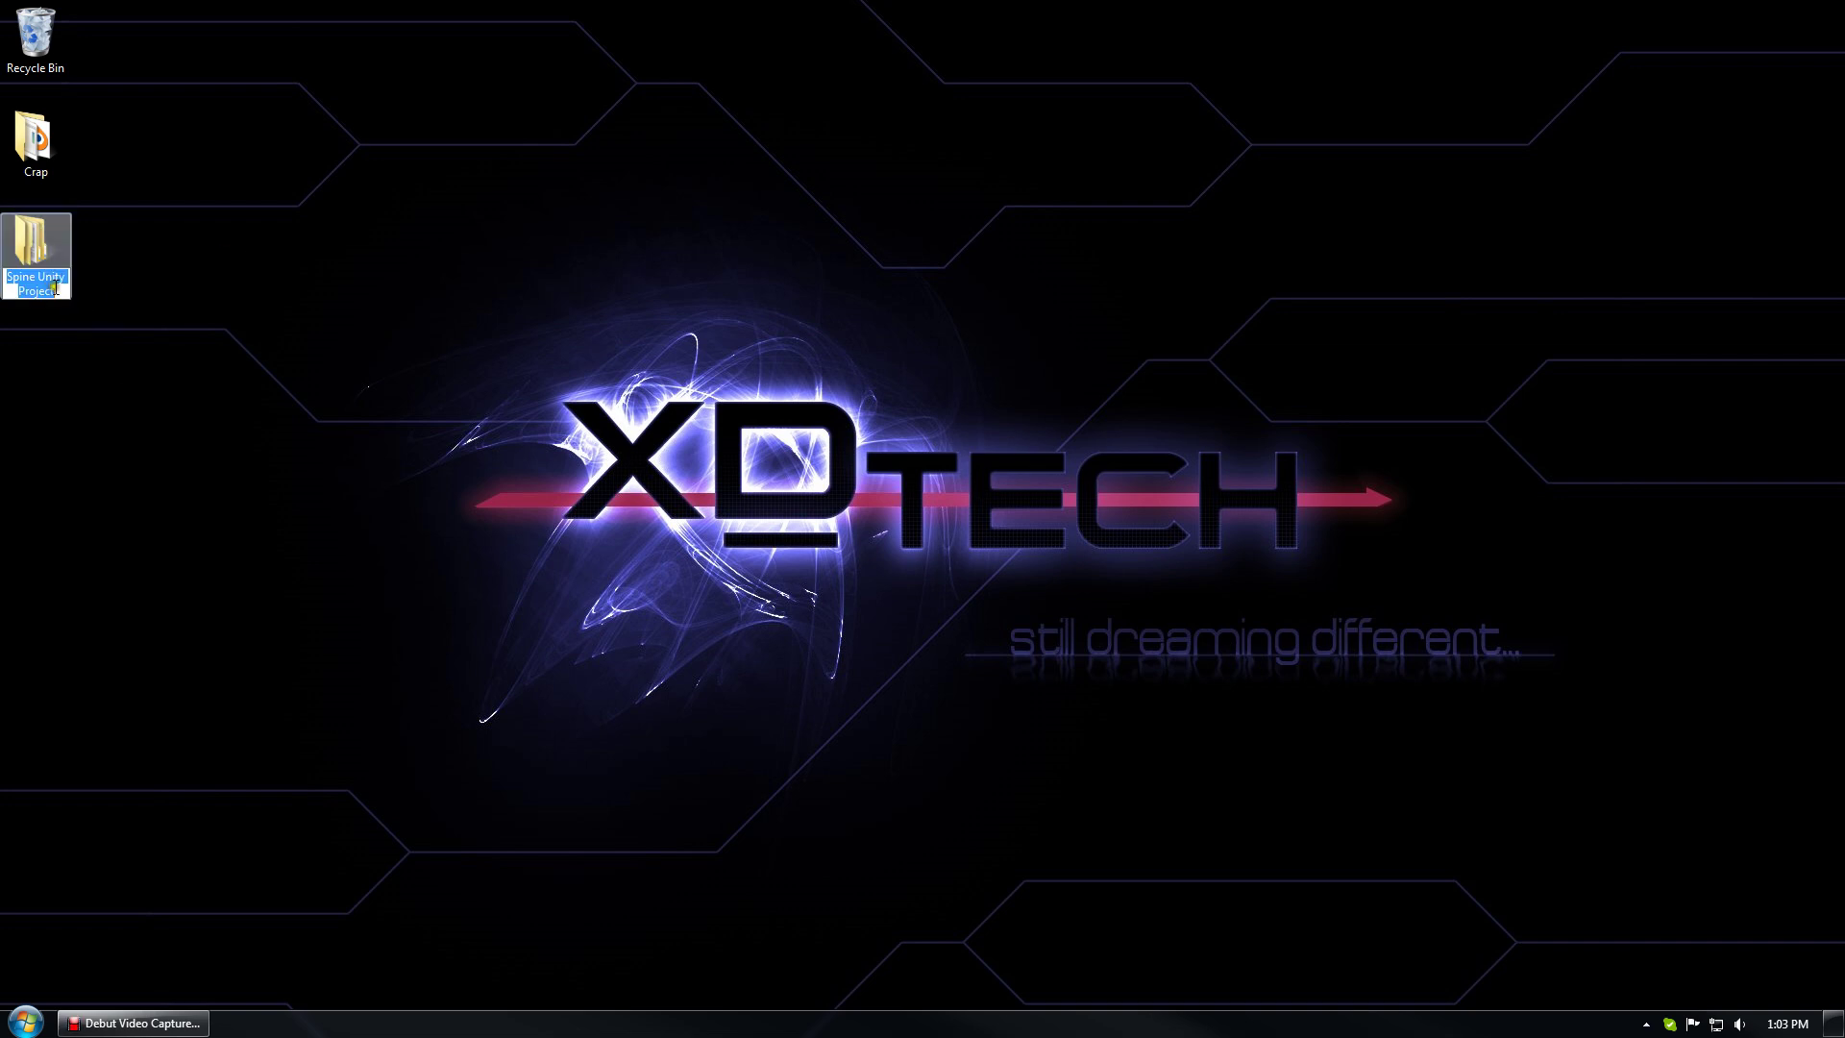
type("Wat")
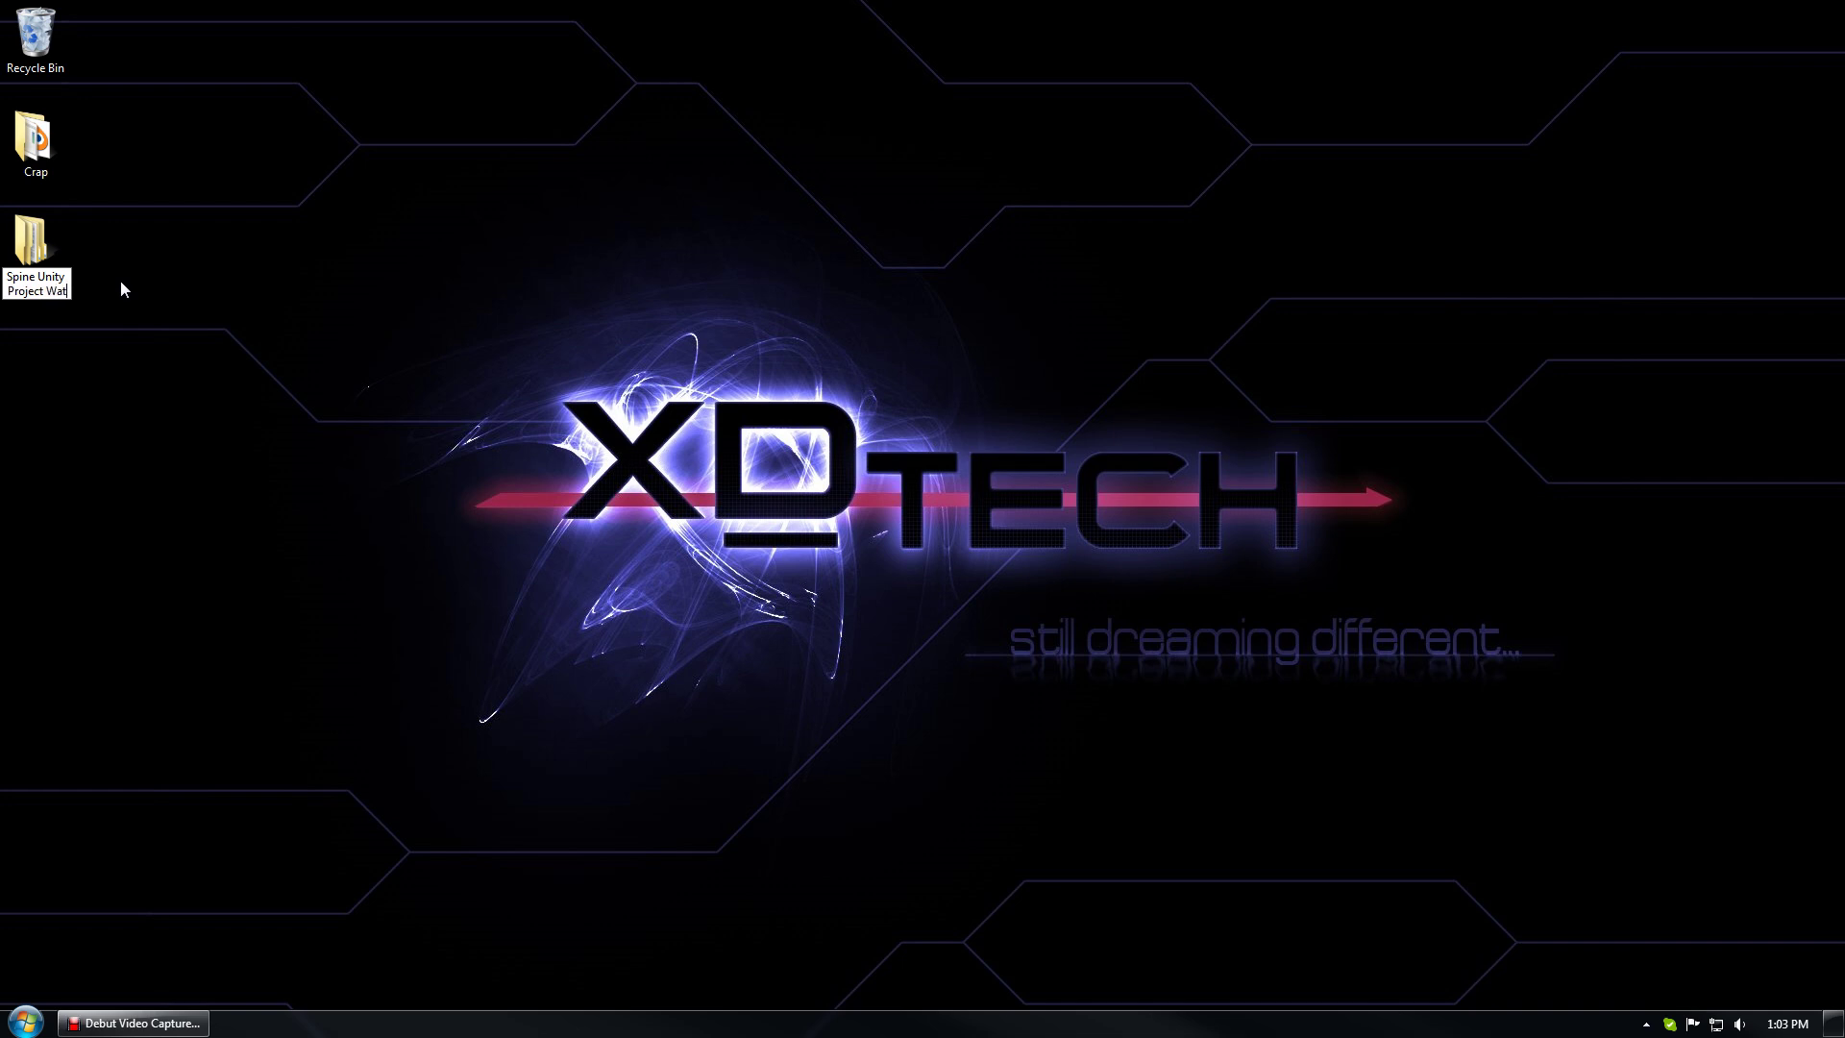
key("Return")
left_click(245, 333)
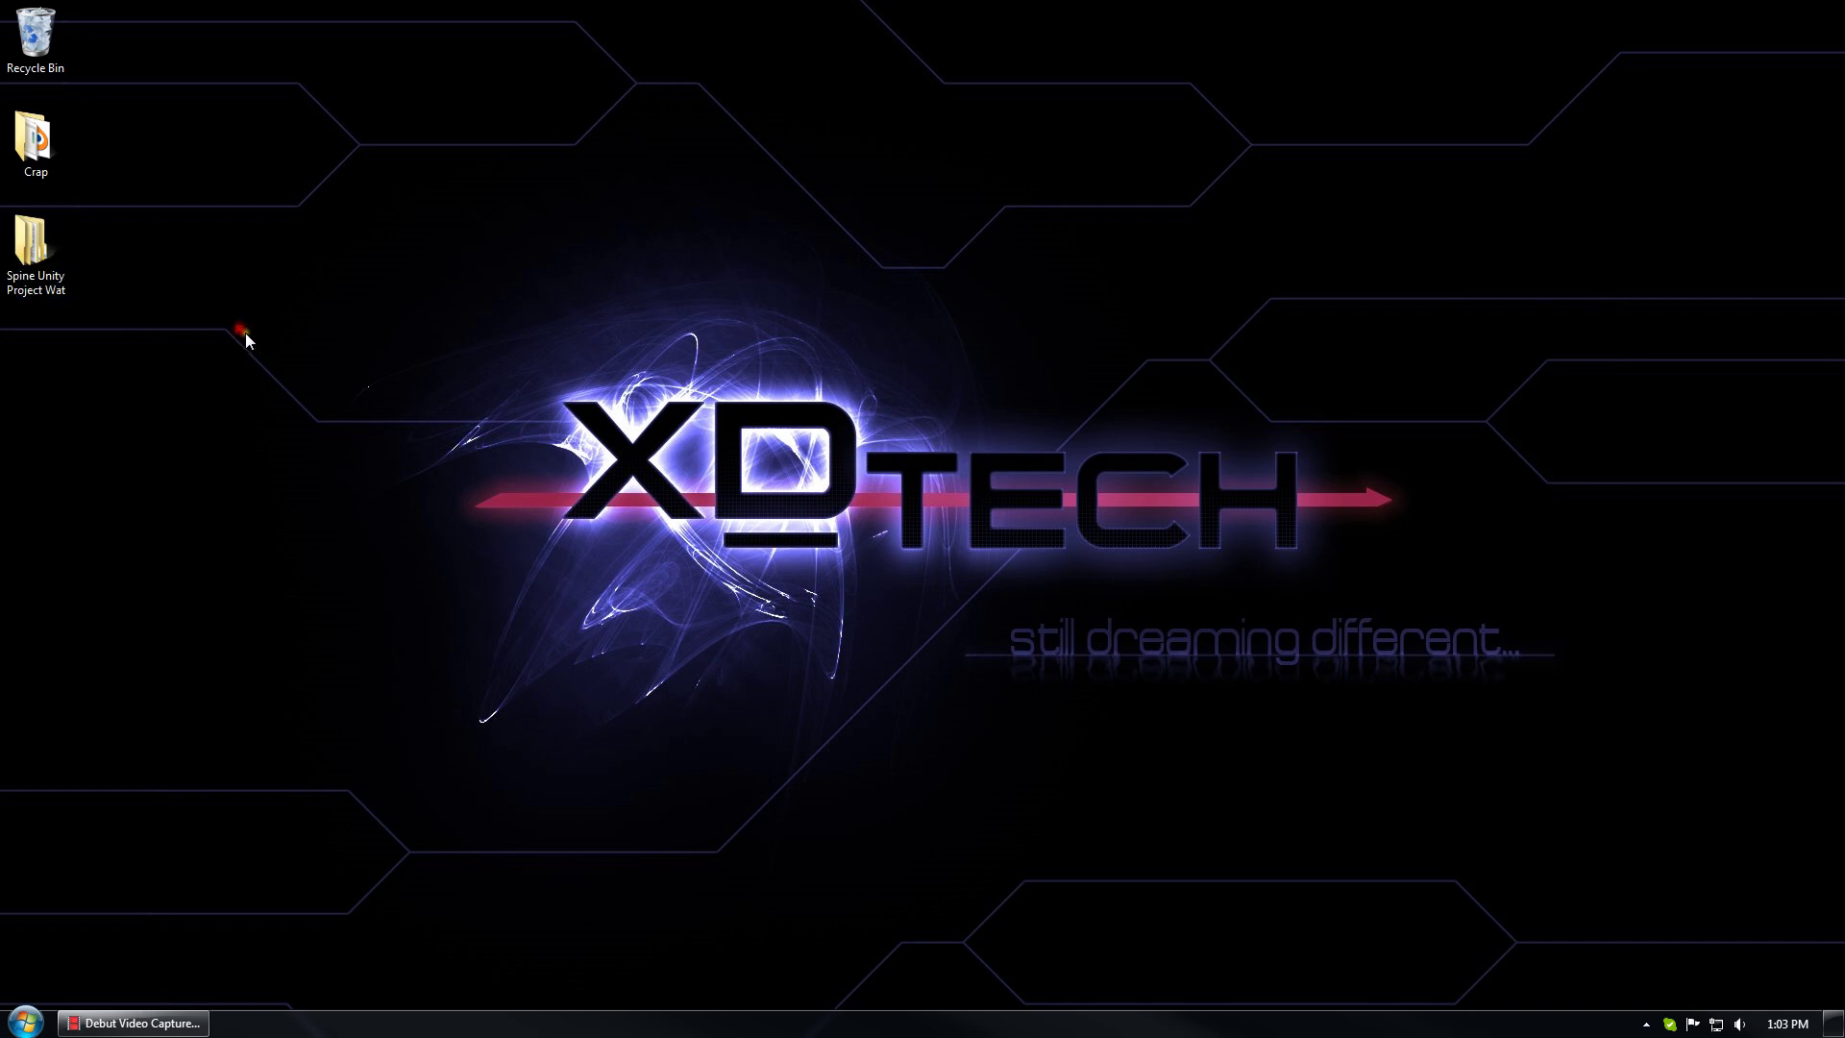
Open the renamed Spine Unity Project Wat folder and its Spine subfolder
key("super")
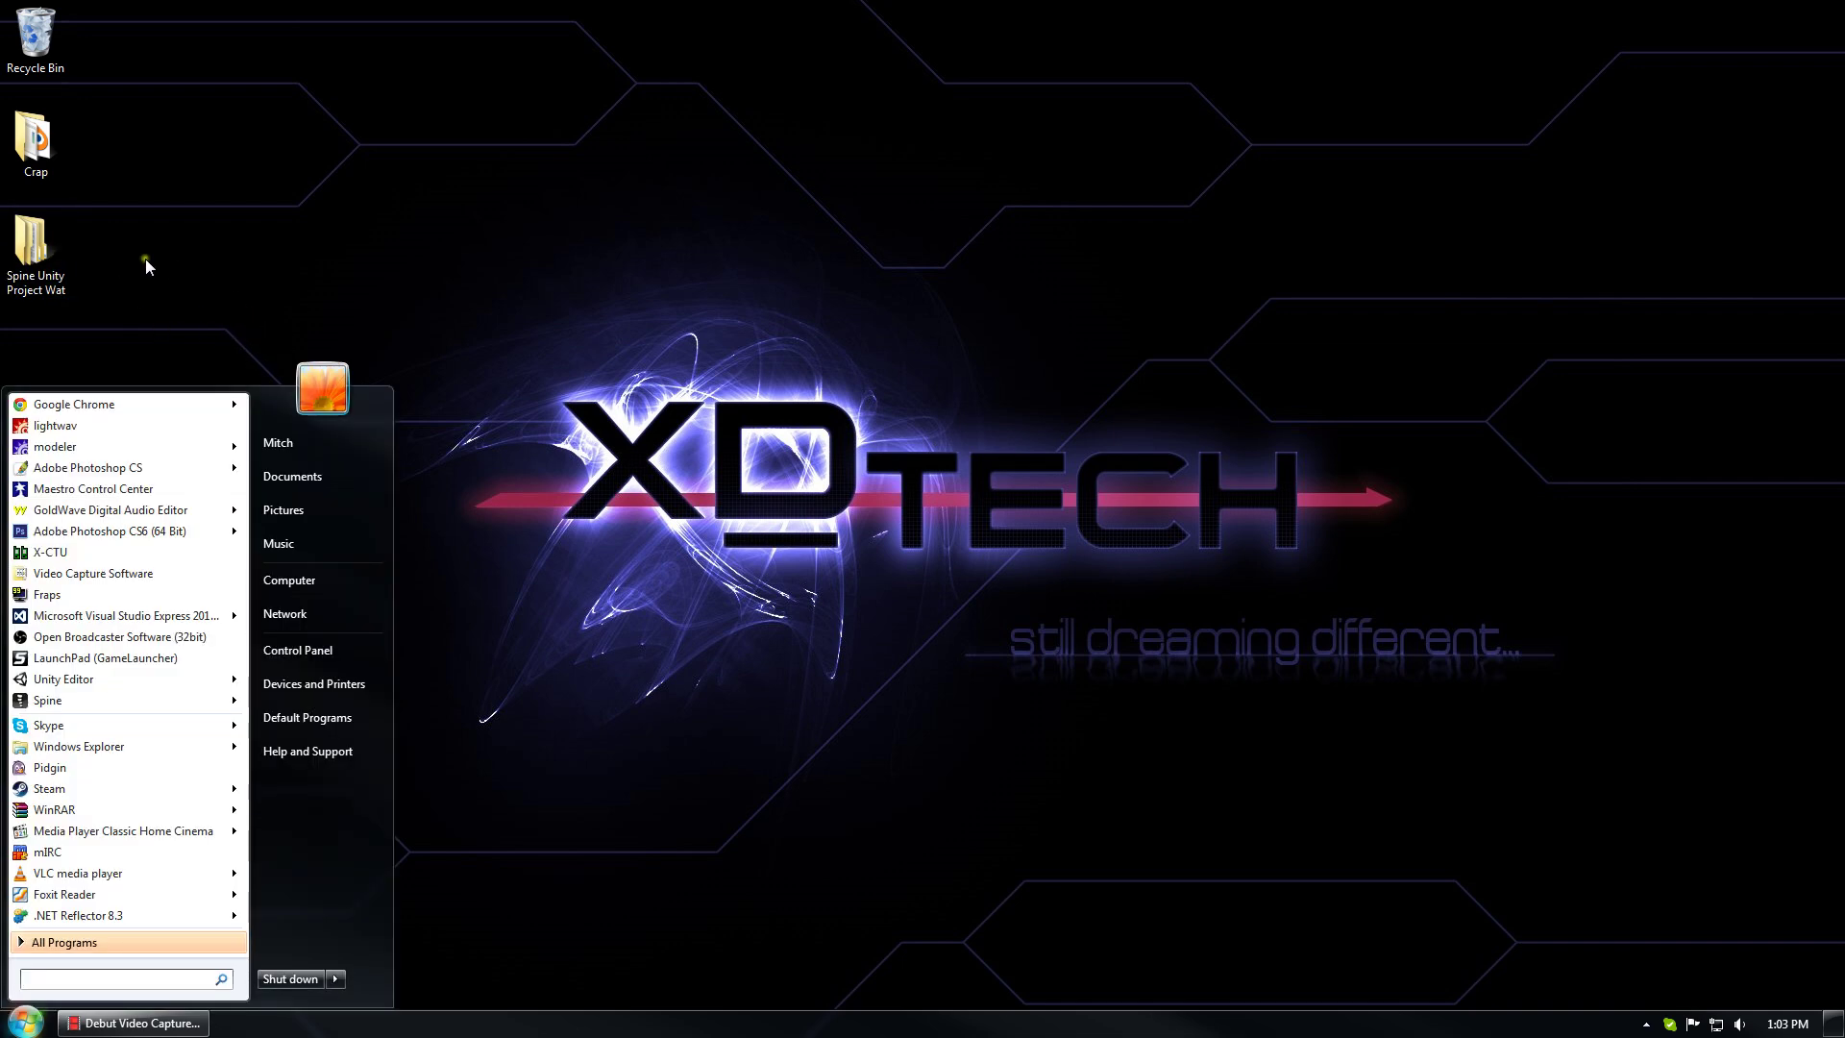
double_click(48, 279, "alt")
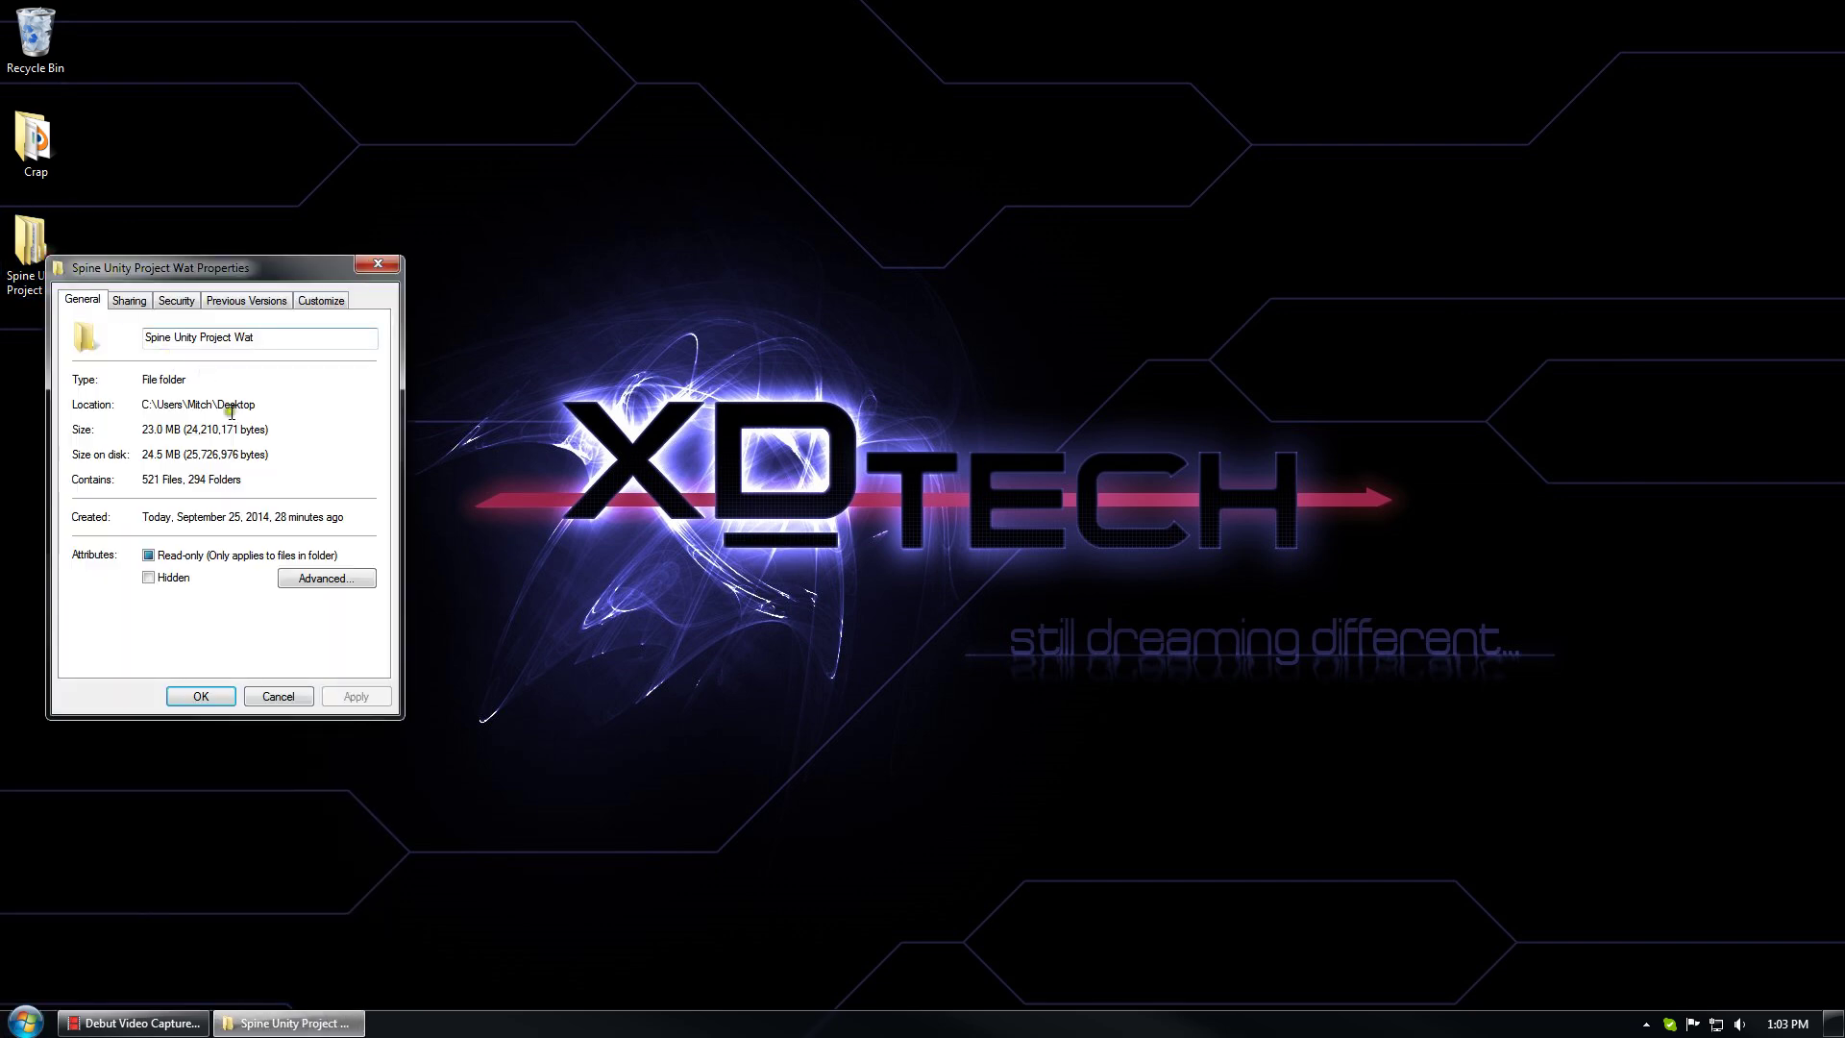
key("Escape")
double_click(52, 292)
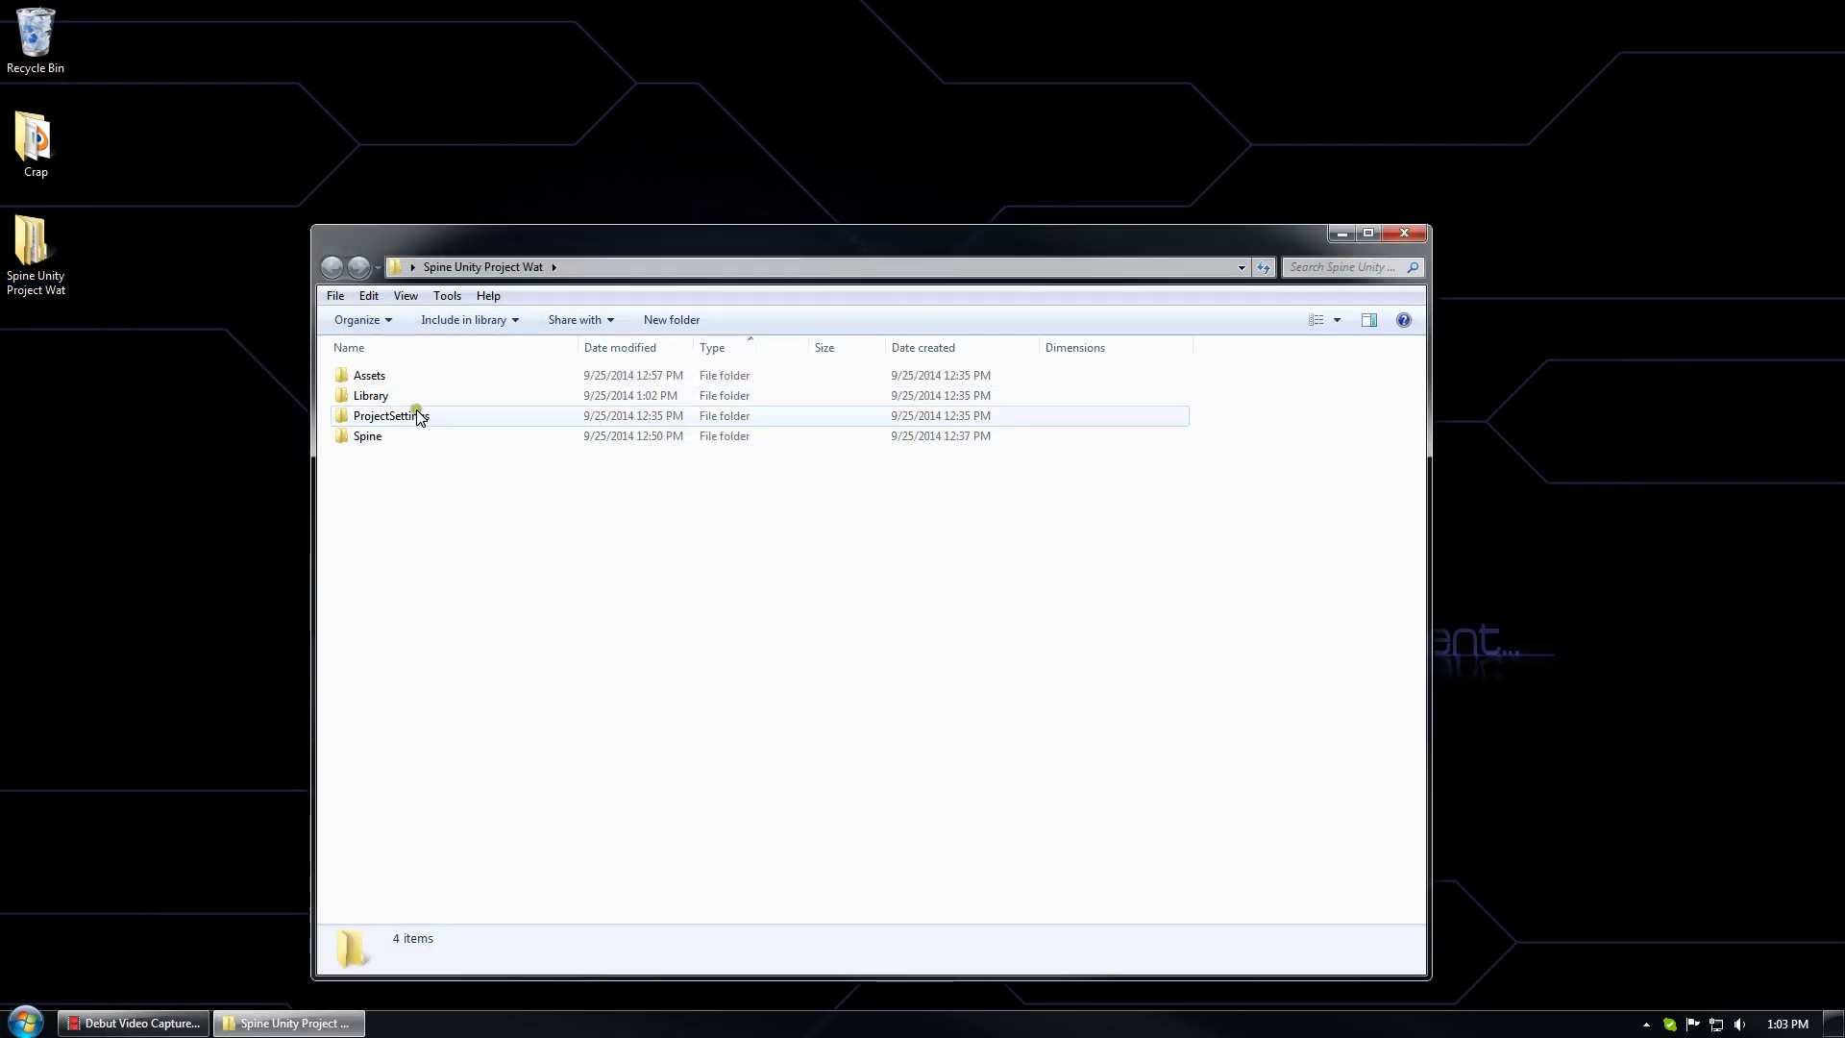
left_click(396, 435)
double_click(397, 437)
double_click(386, 376)
double_click(385, 416)
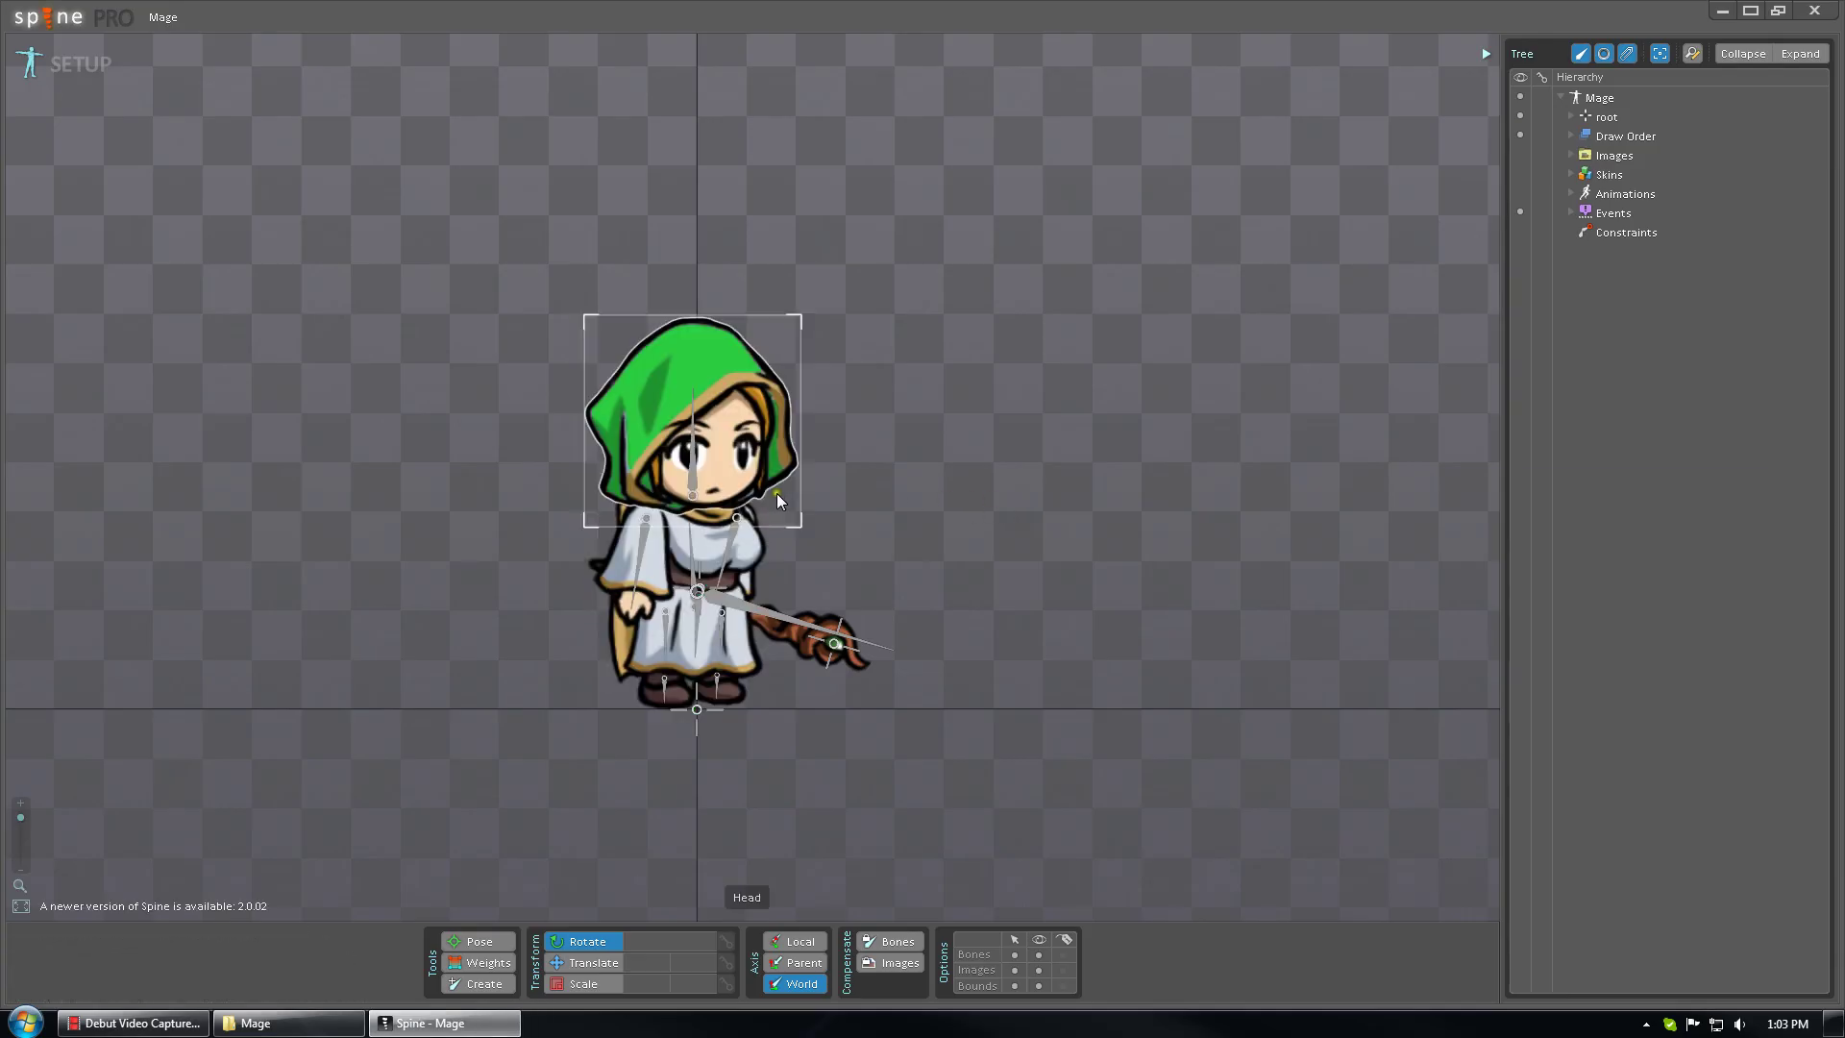
key("ctrl+e")
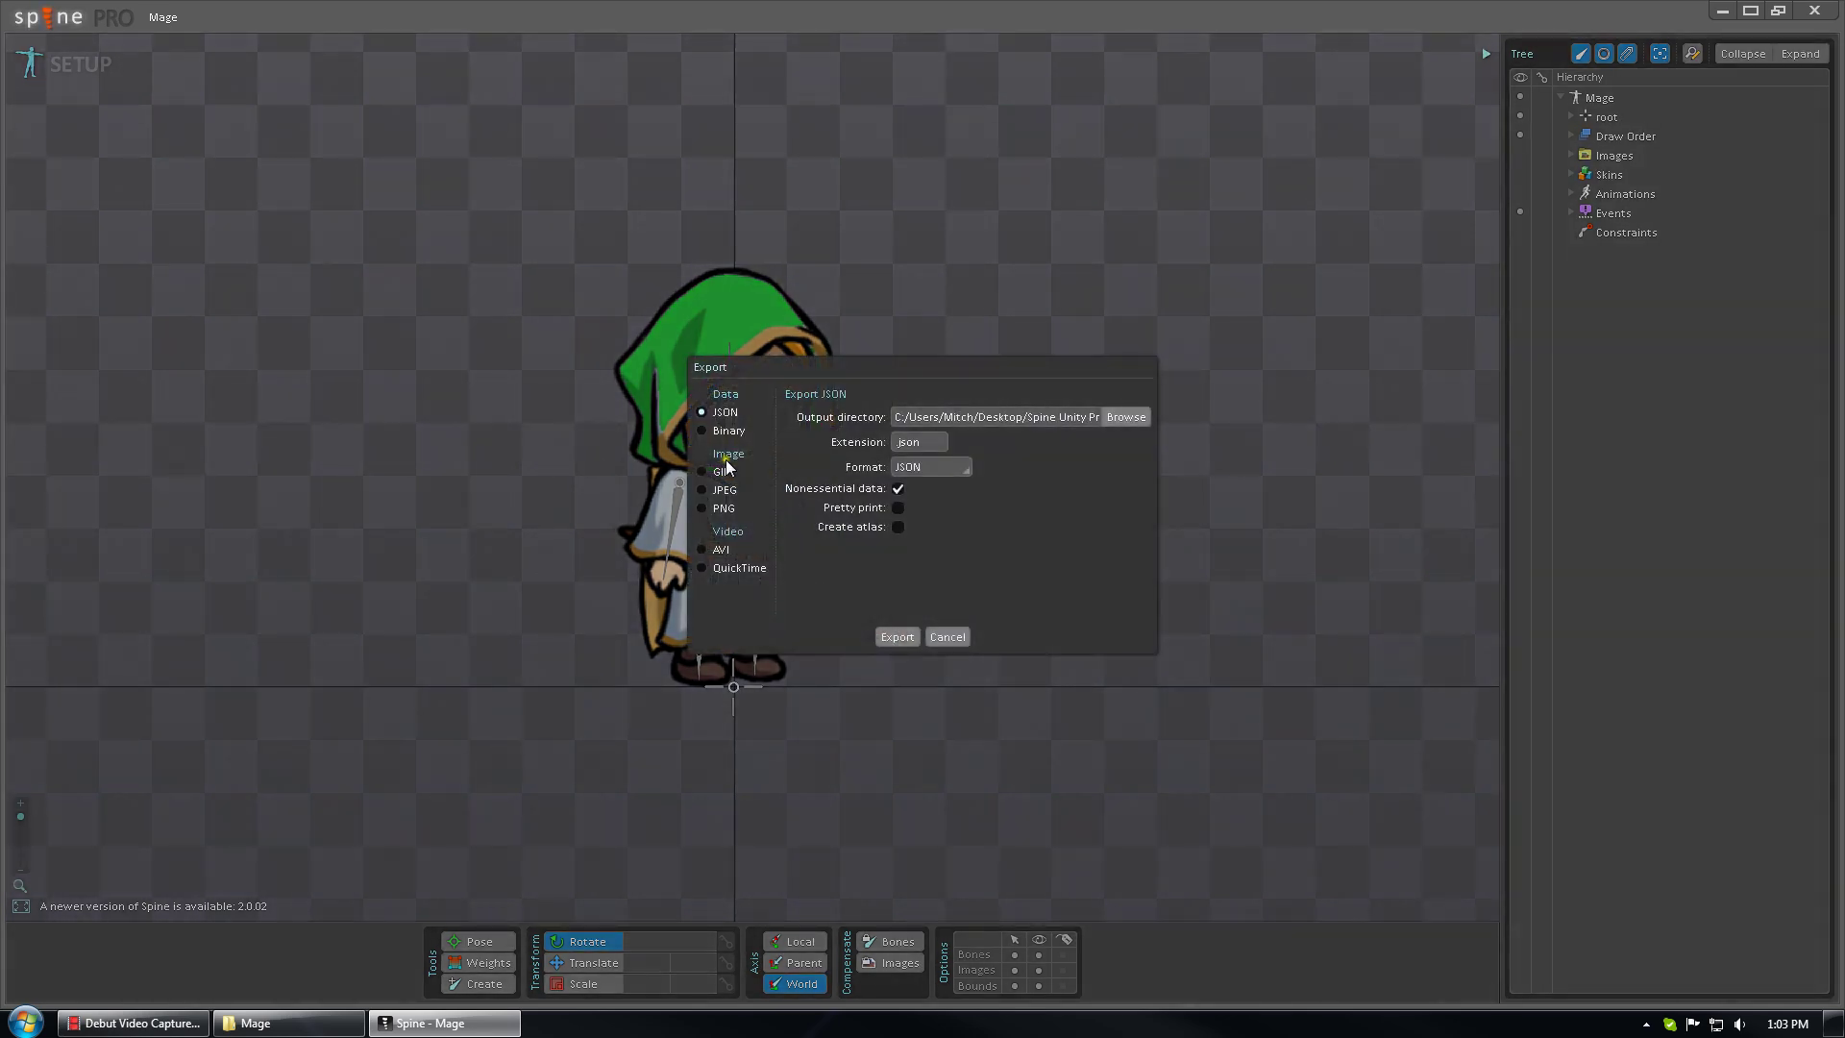
left_click_drag(1039, 420, 1092, 413)
left_click(1021, 420)
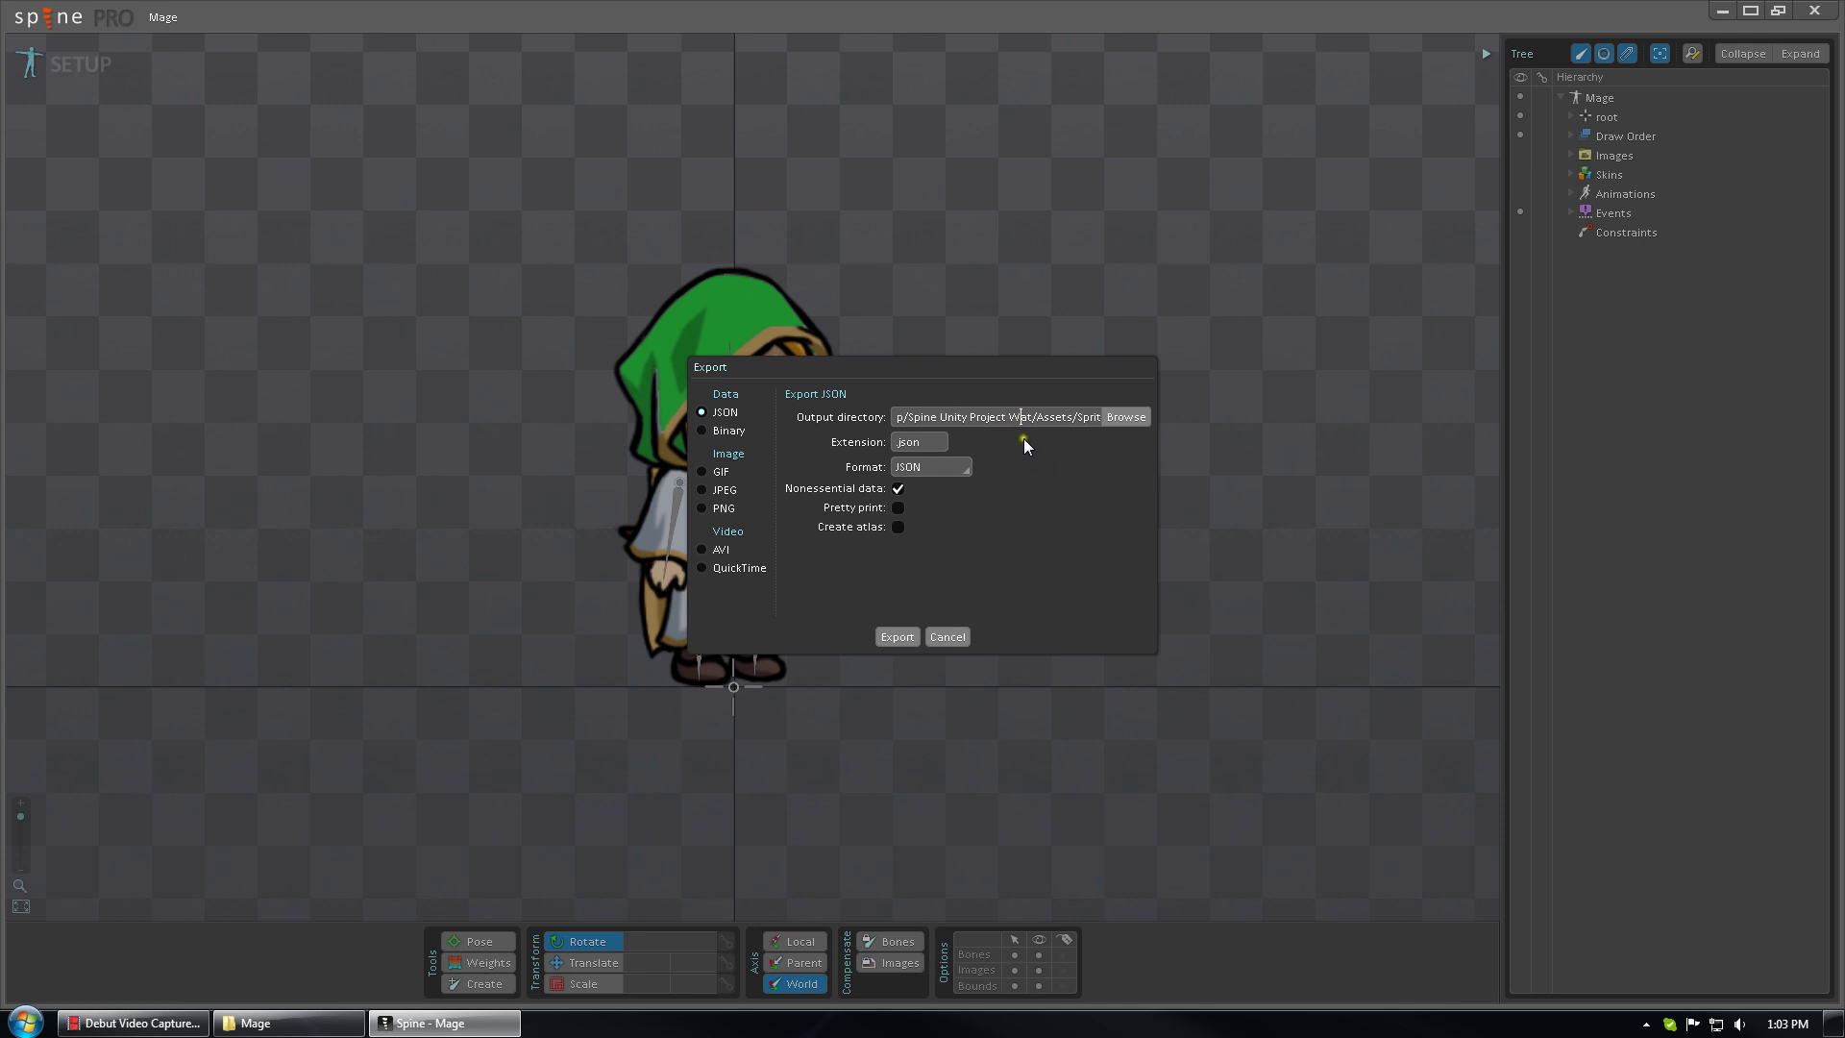
left_click_drag(1030, 418, 1174, 445)
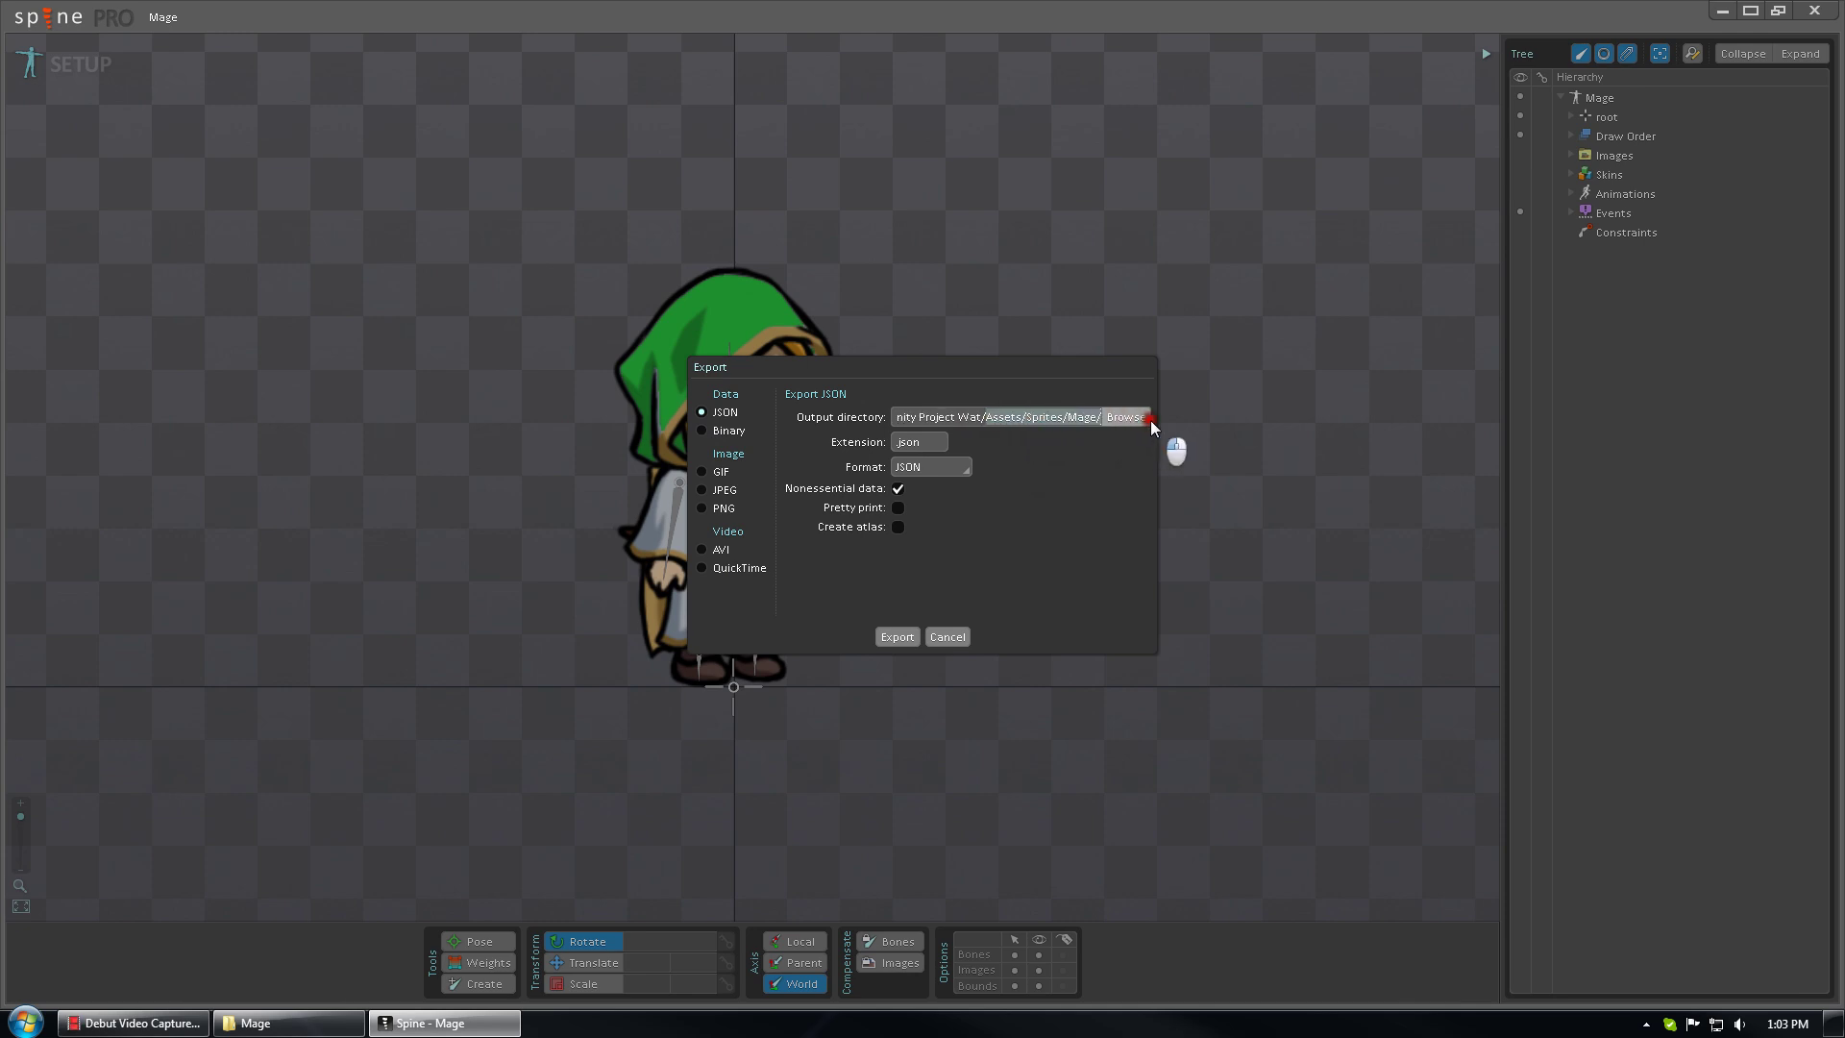
left_click(1034, 419)
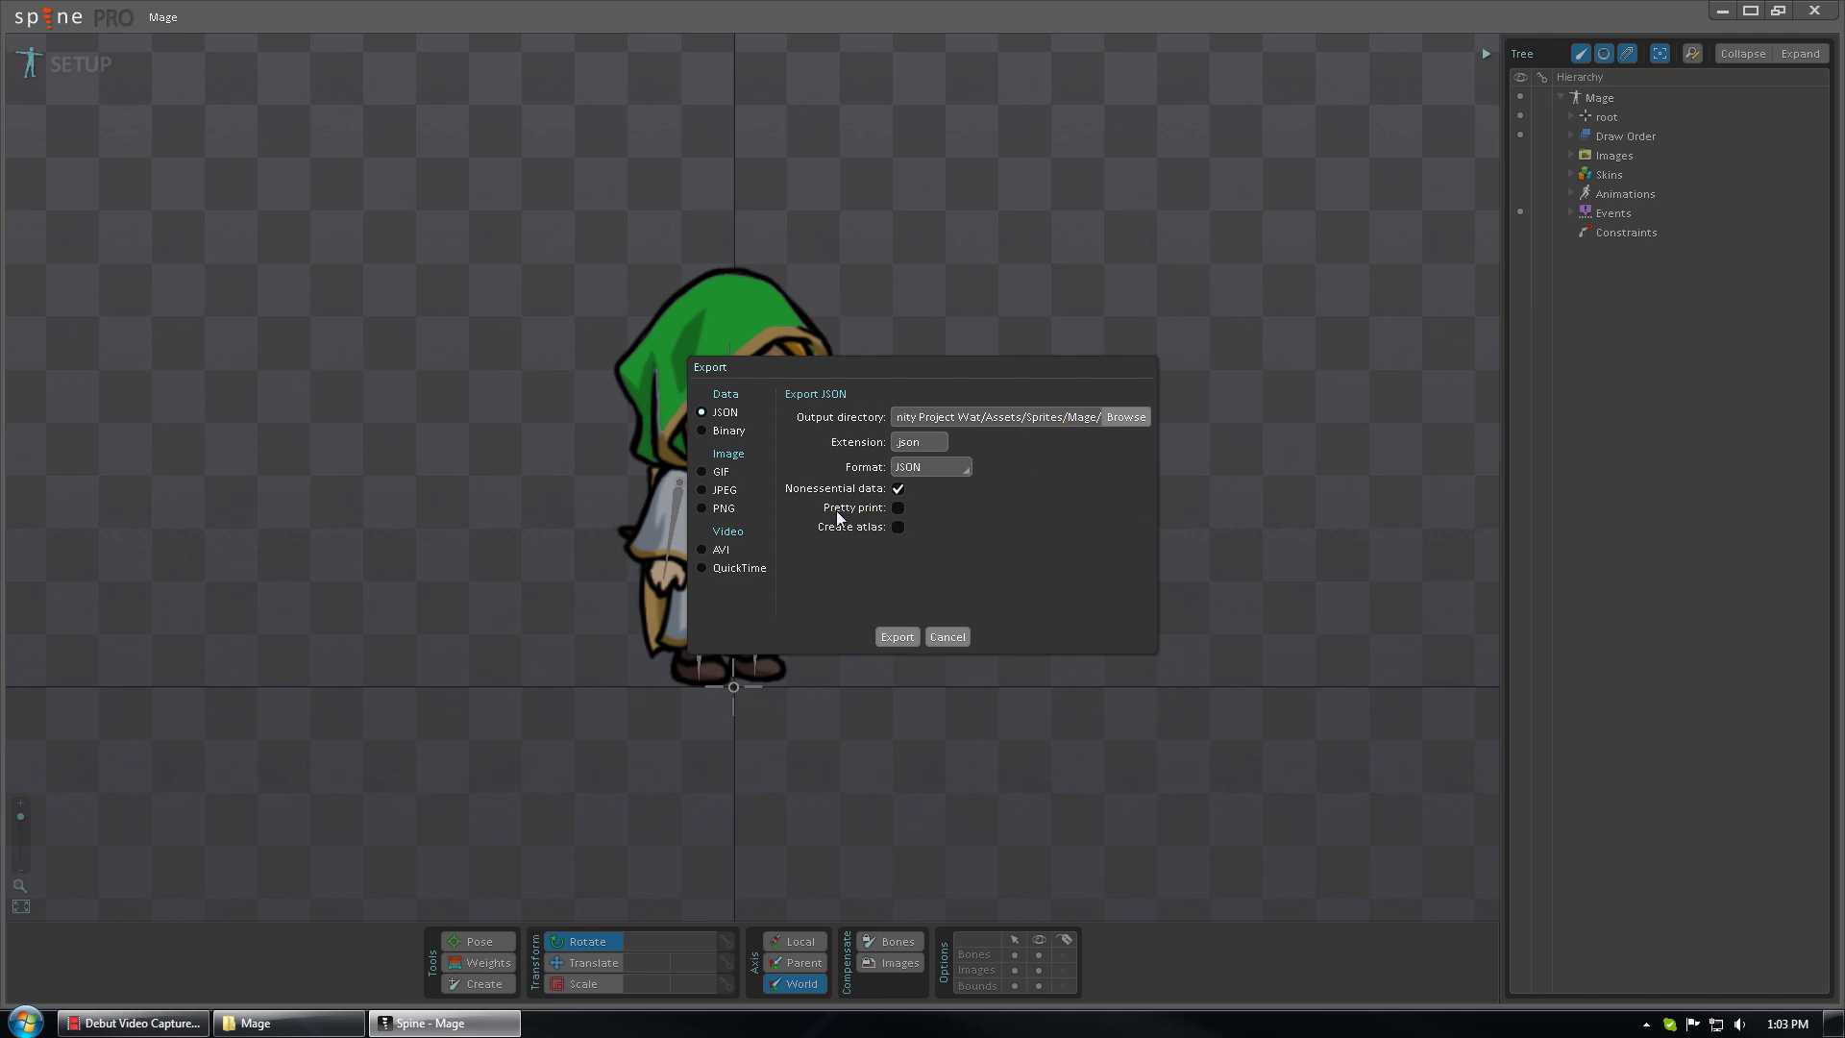
left_click(956, 639)
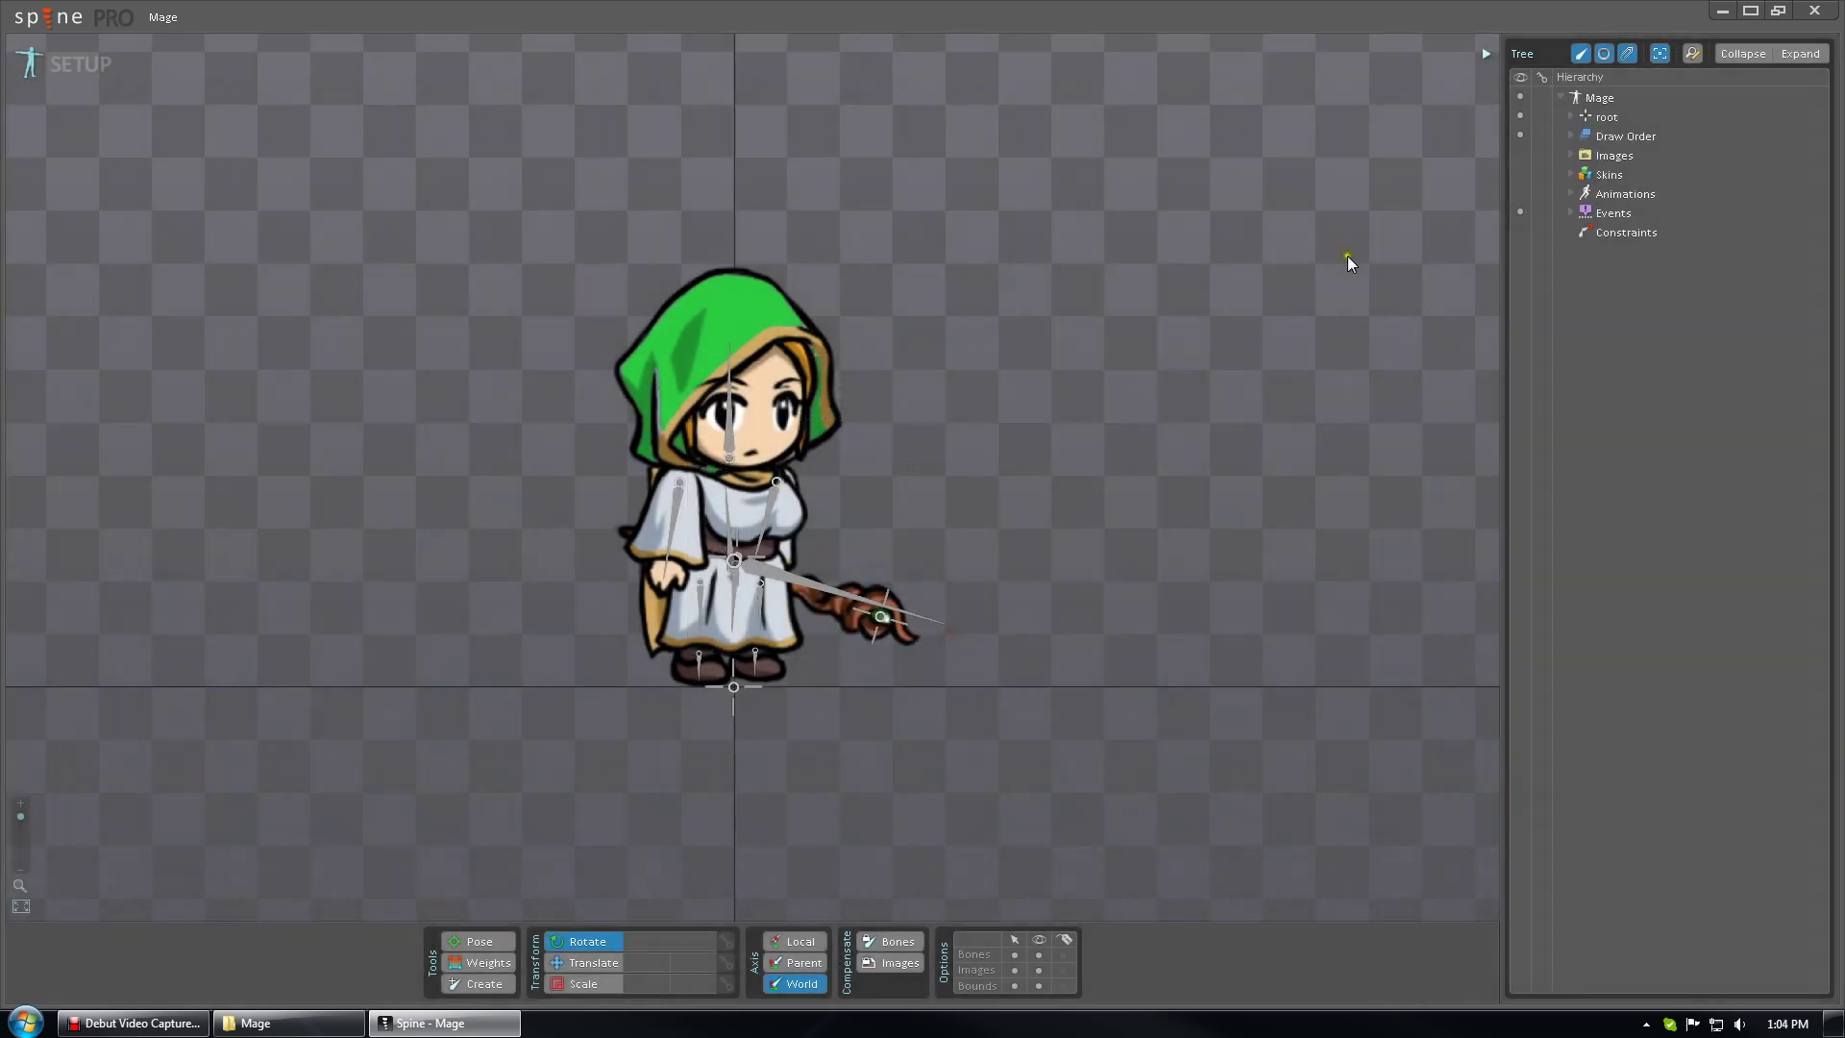
left_click(1823, 16)
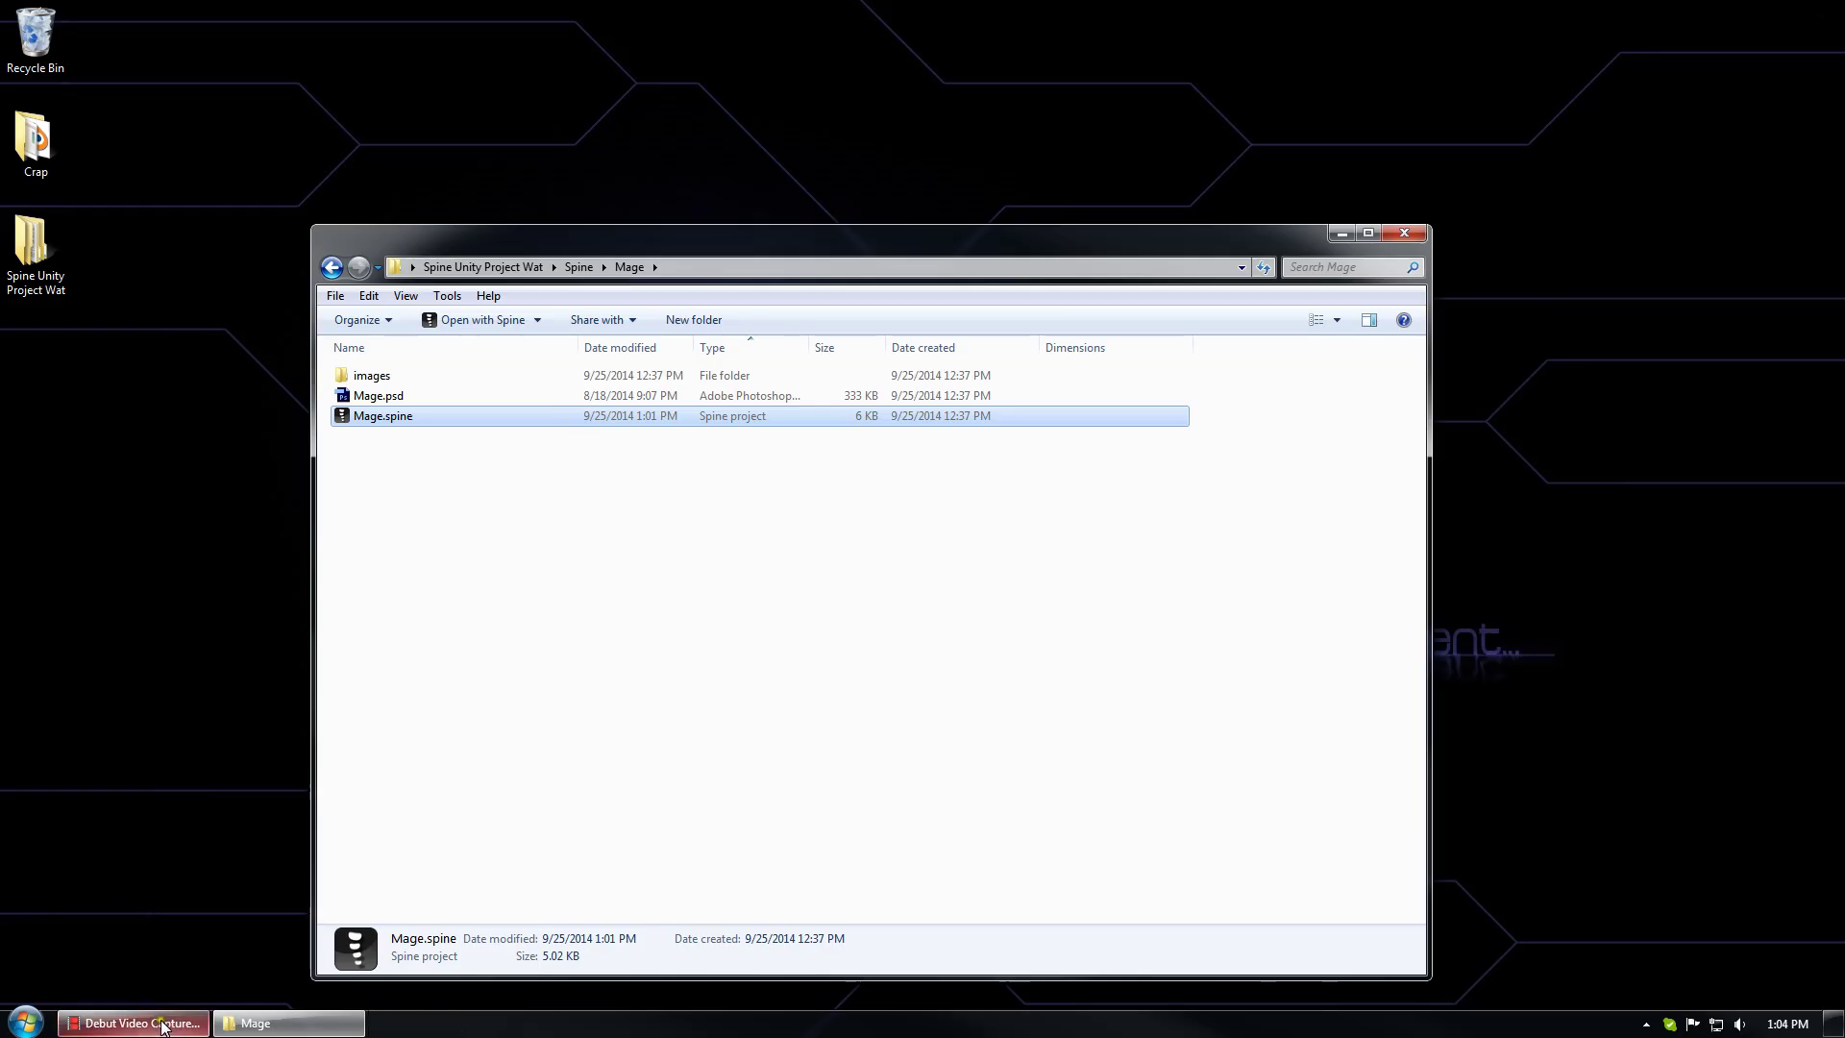